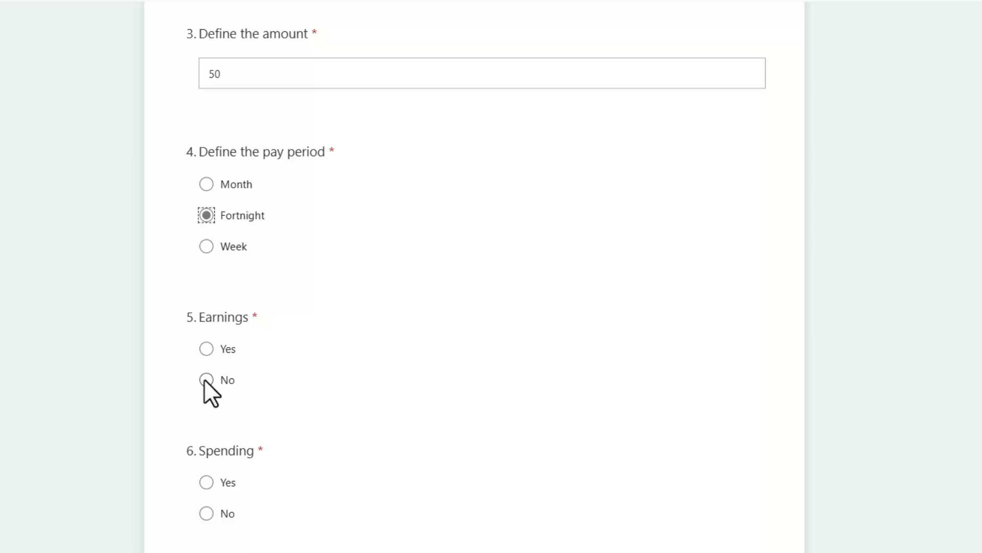
- Answer No for Earnings and Spending and Yes for Savings, and enter 25 as the percentage to save
click(206, 379)
scroll(262, 384, down, 3)
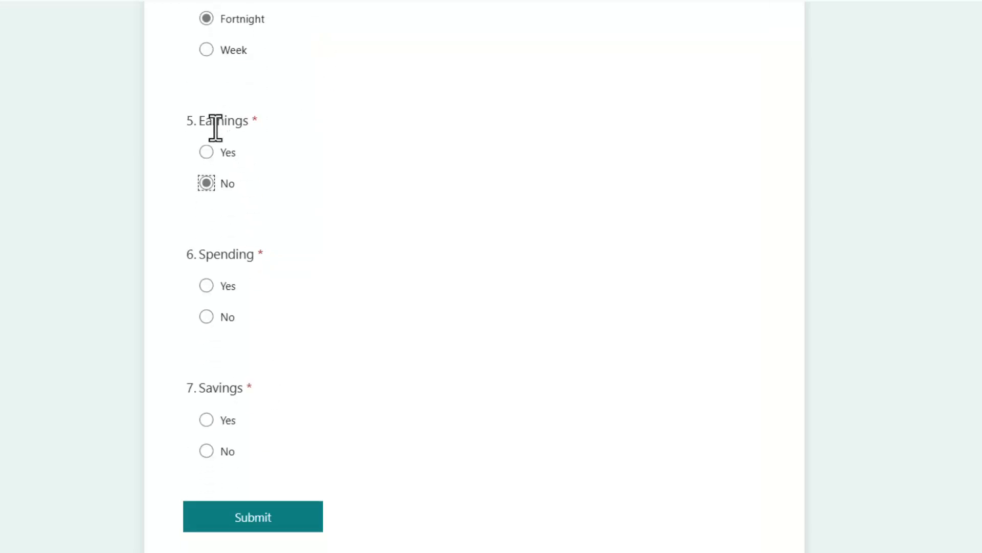
click(205, 315)
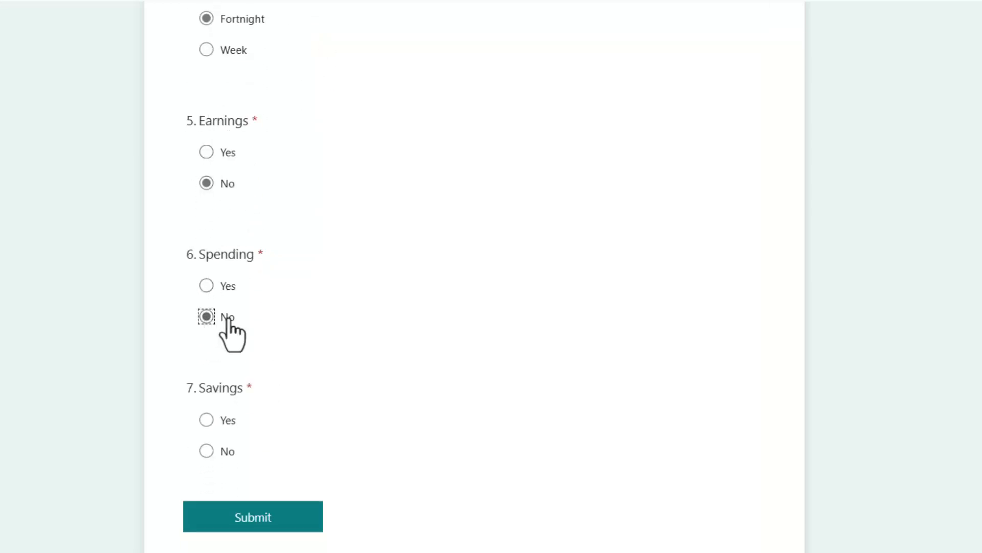
click(210, 398)
scroll(235, 410, down, 4)
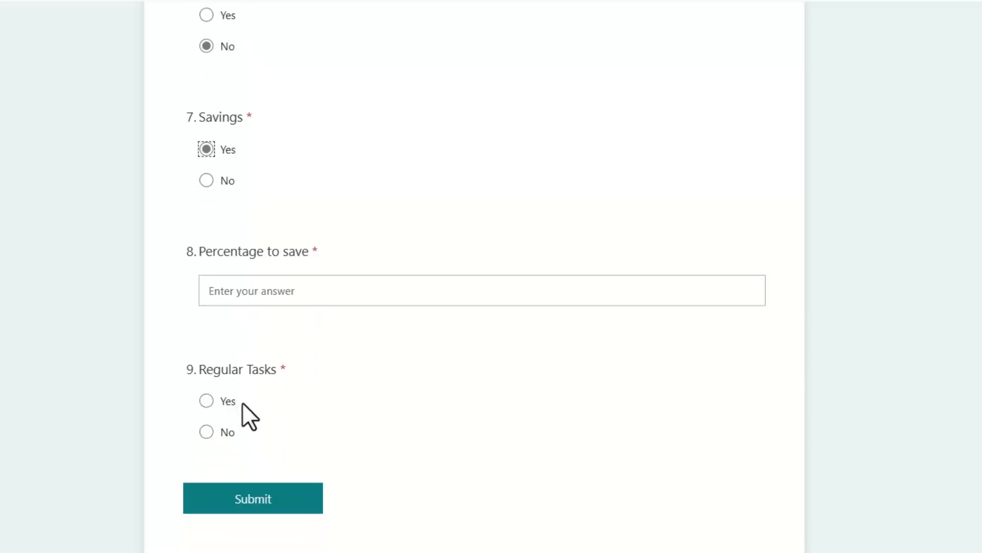
click(256, 286)
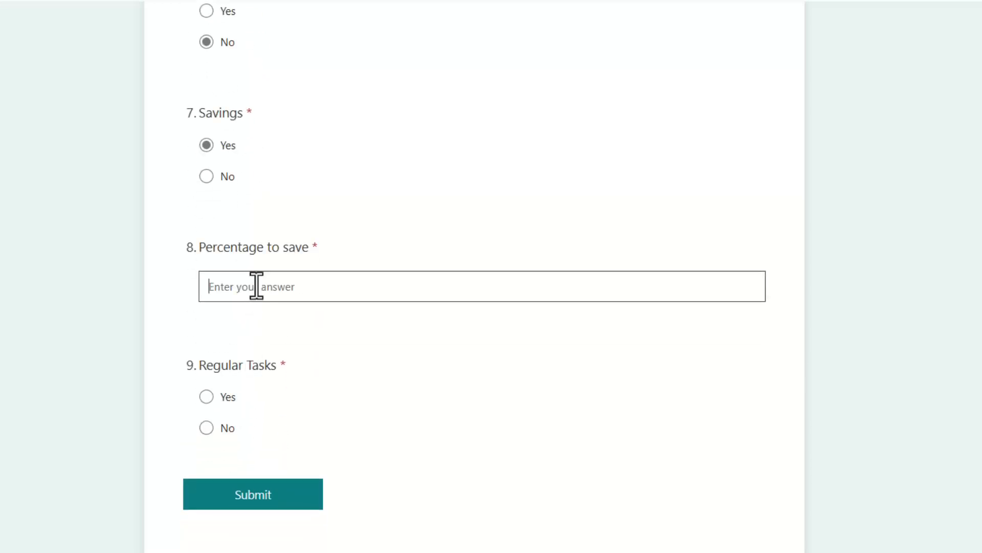
text(25)
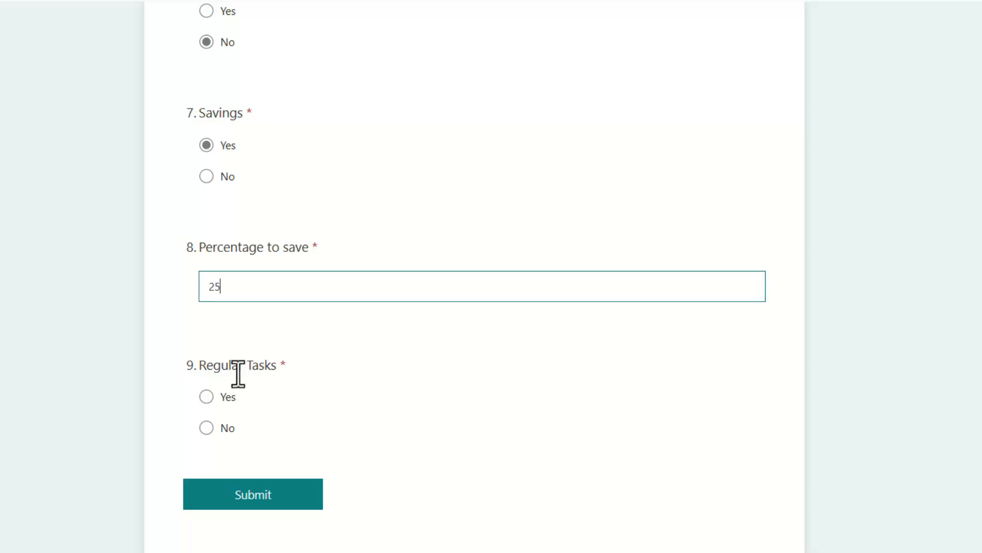
- Answer Yes for Regular Tasks, choose Tidy Bedroom, Mow lawn and Clean the bathroom as mandatory tasks, and submit the form
click(207, 397)
scroll(230, 409, down, 5)
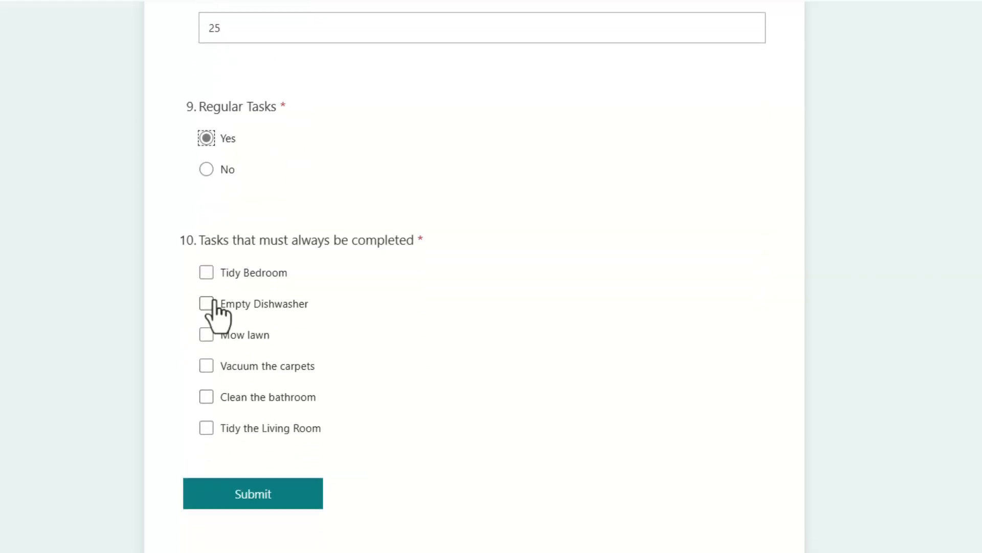
click(206, 272)
click(205, 334)
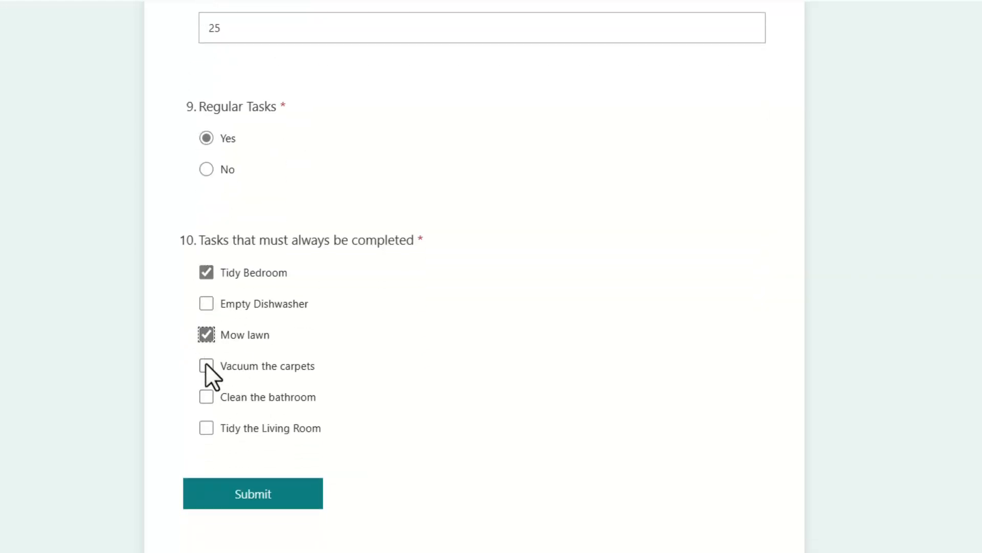
click(207, 398)
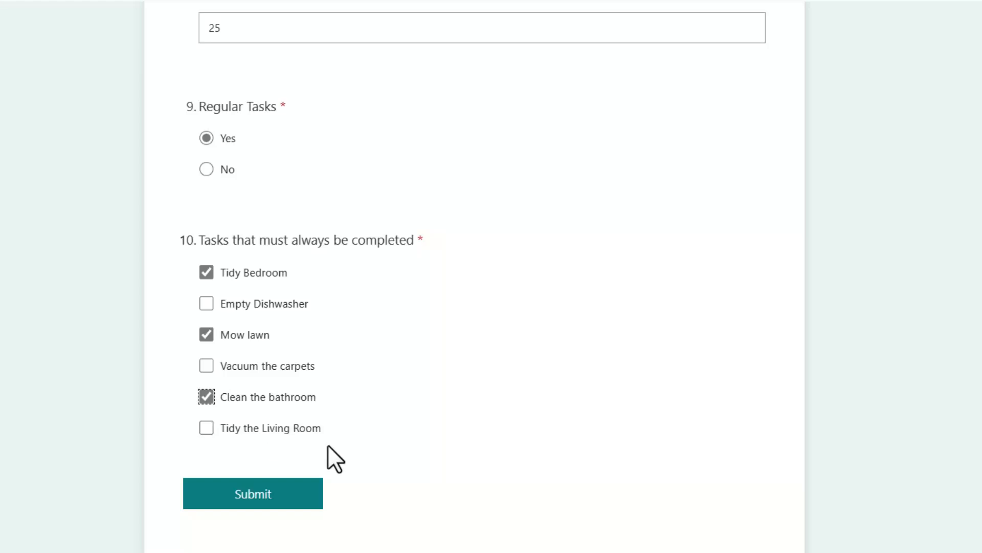
scroll(318, 437, up, 20)
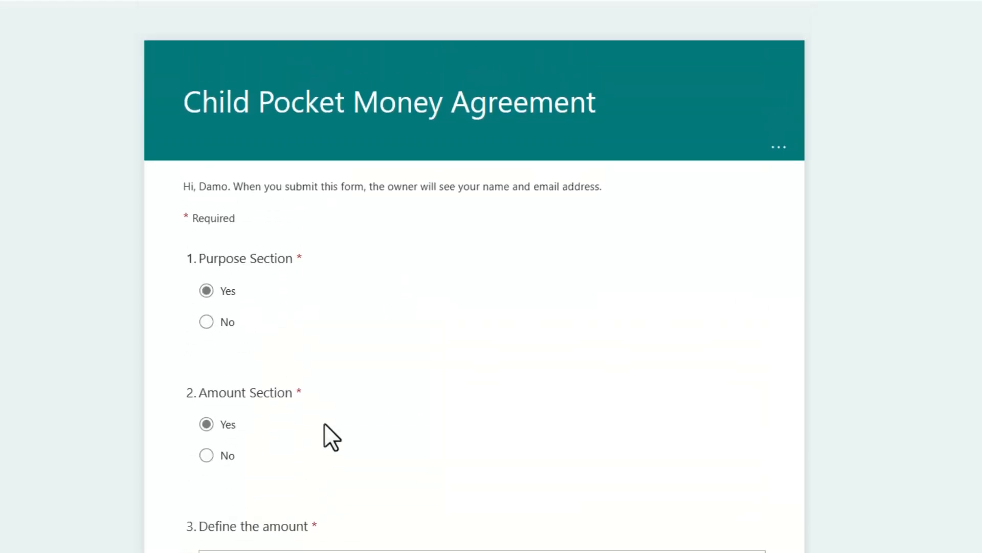
scroll(324, 423, down, 20)
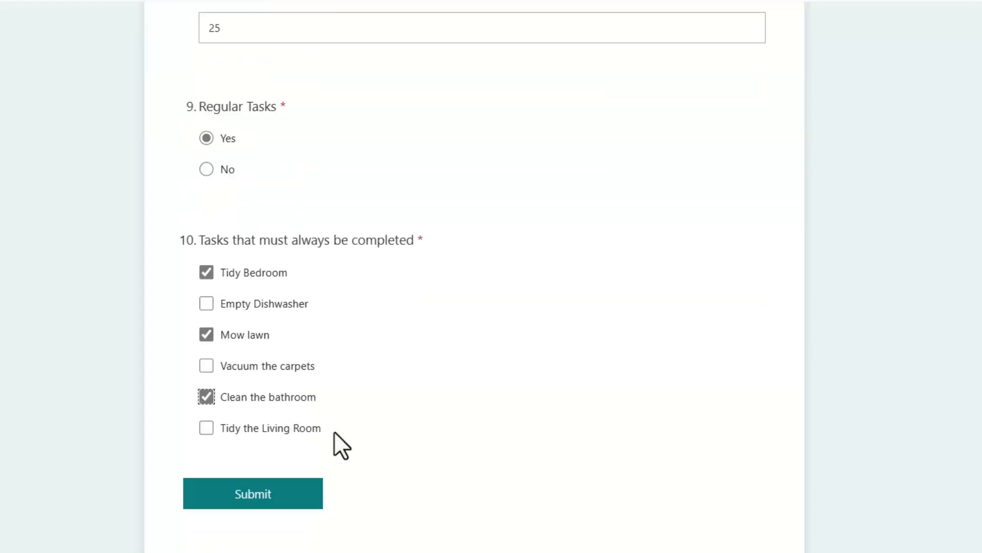
click(239, 495)
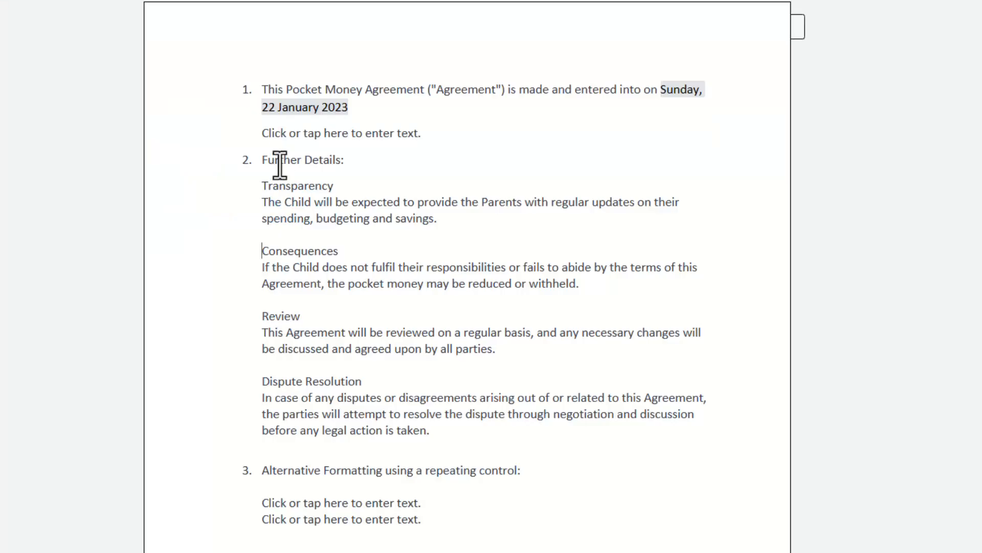
- Inspect the dynamic text and repeating controls in the Word template, and read through the agreement generated in the document library
click(279, 134)
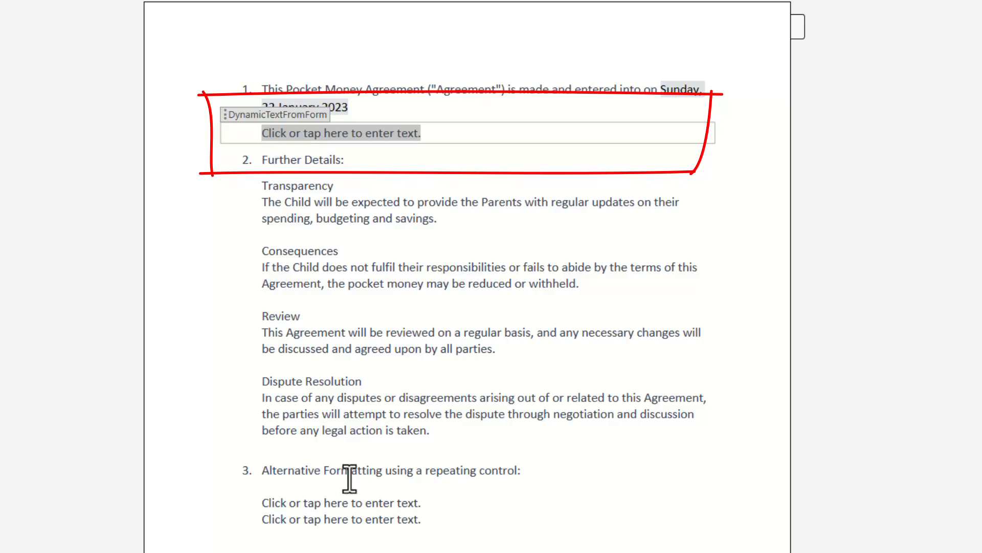
click(256, 503)
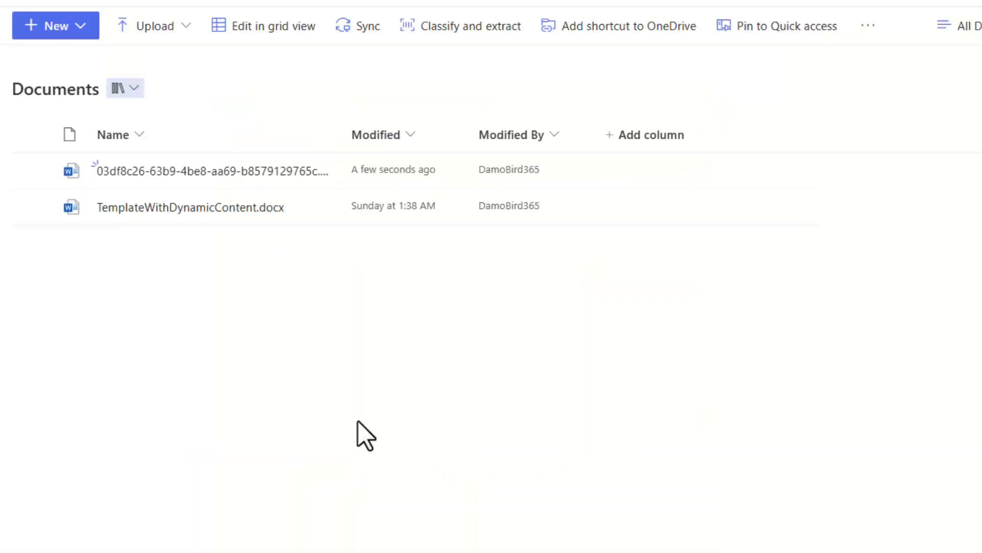
mouse_move(220, 176)
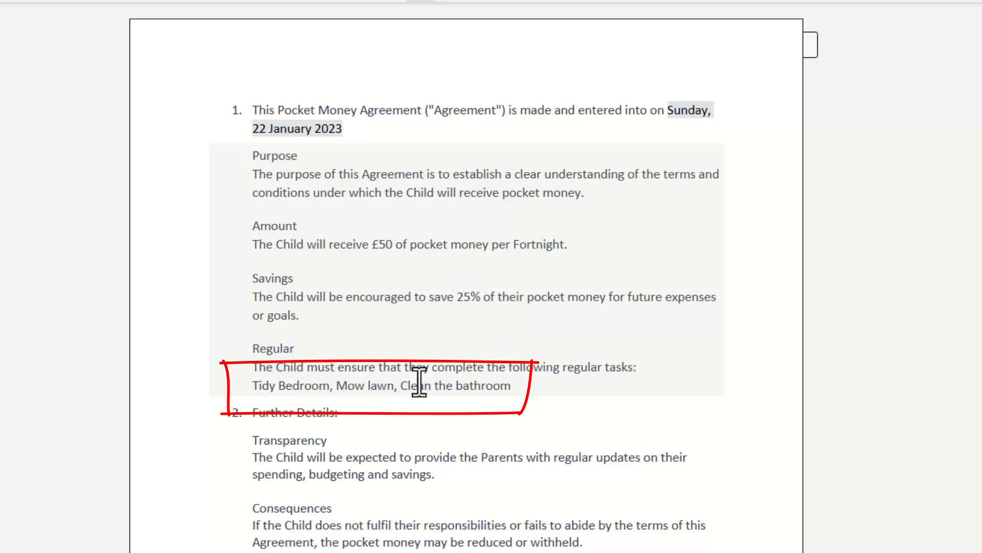
scroll(420, 383, down, 12)
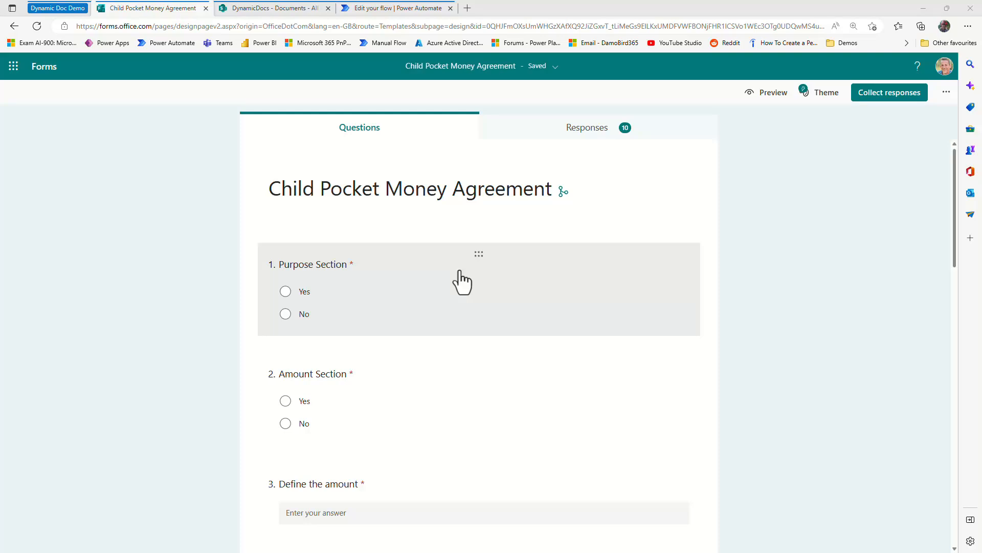
- Review all ten questions of the Child Pocket Money Agreement form in the Forms designer
scroll(329, 298, down, 1)
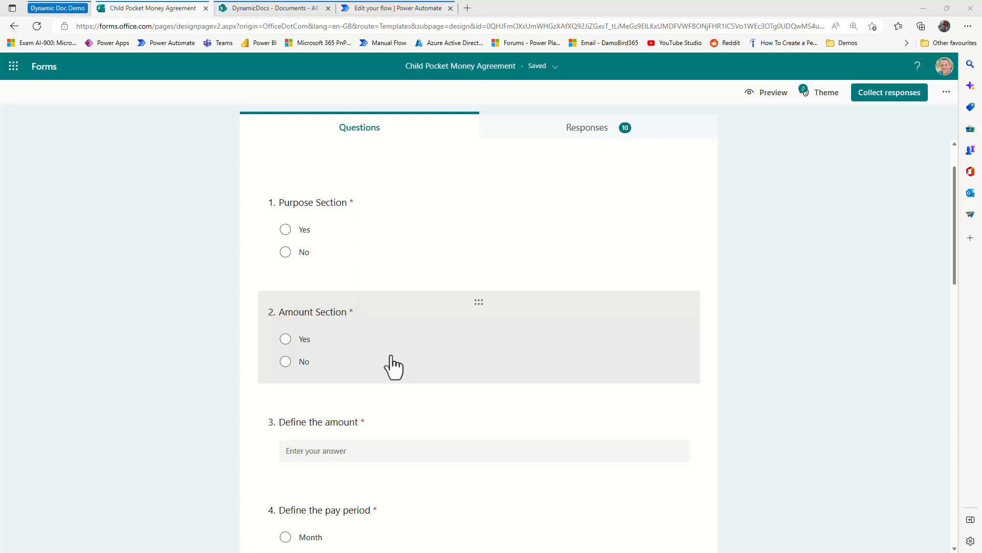
scroll(394, 366, down, 1)
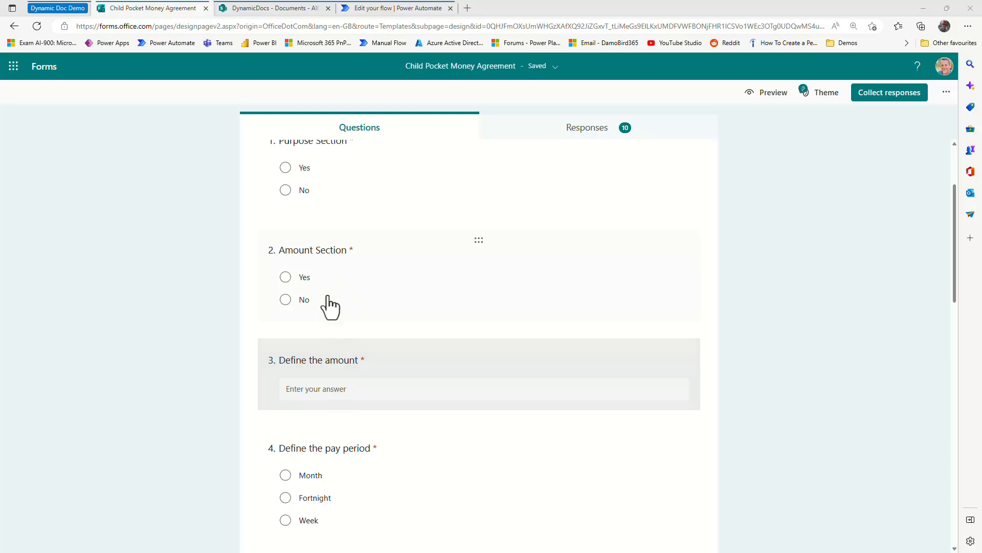
scroll(342, 371, down, 5)
scroll(348, 348, up, 1)
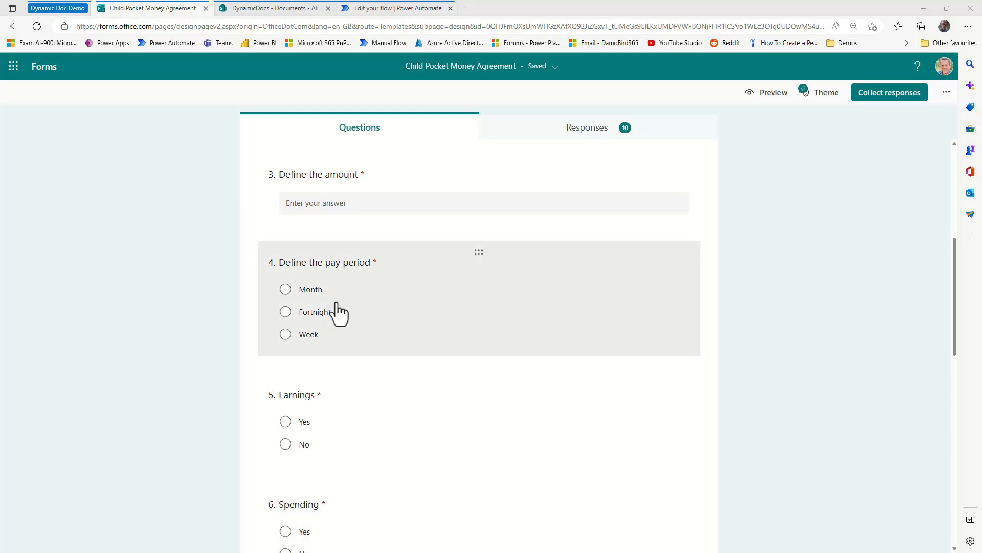
scroll(340, 337, down, 4)
scroll(333, 406, down, 3)
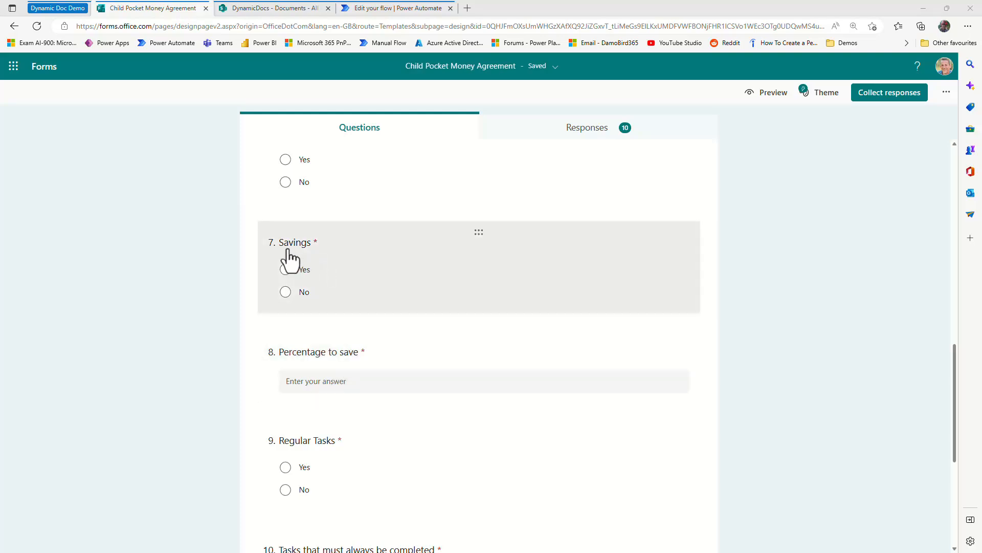
scroll(344, 353, down, 4)
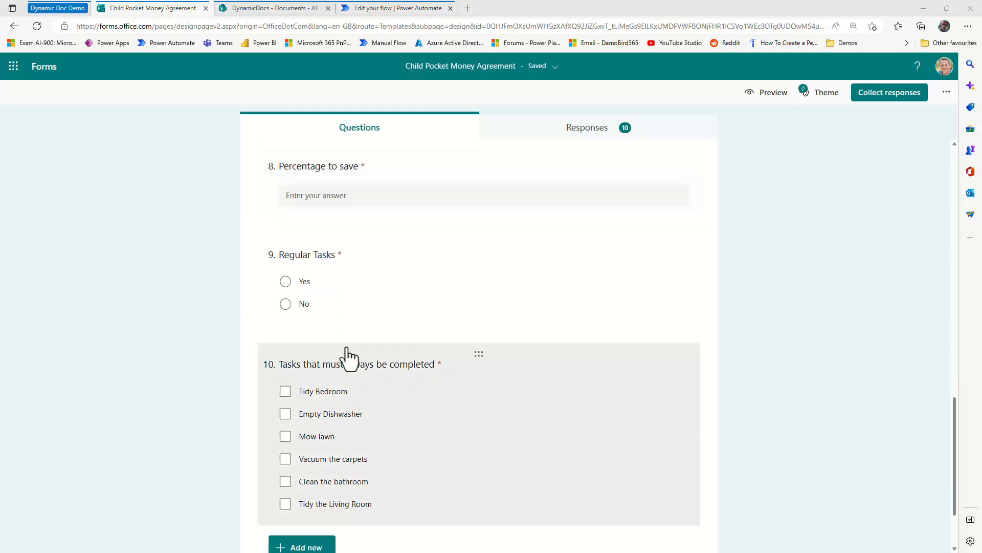
scroll(305, 404, down, 2)
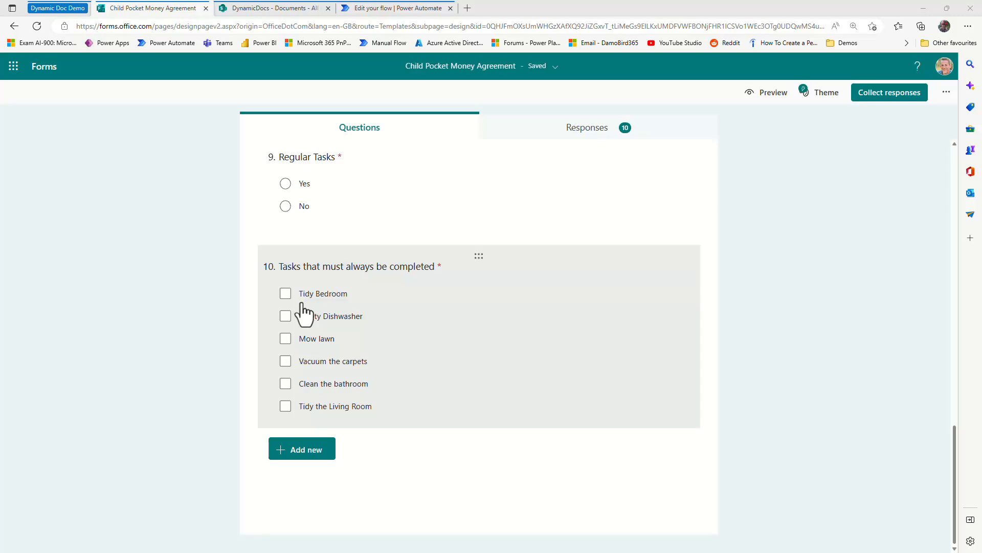
- Switch to the DynamicDocs SharePoint site and view the Word template file and the Document Sections list
click(284, 9)
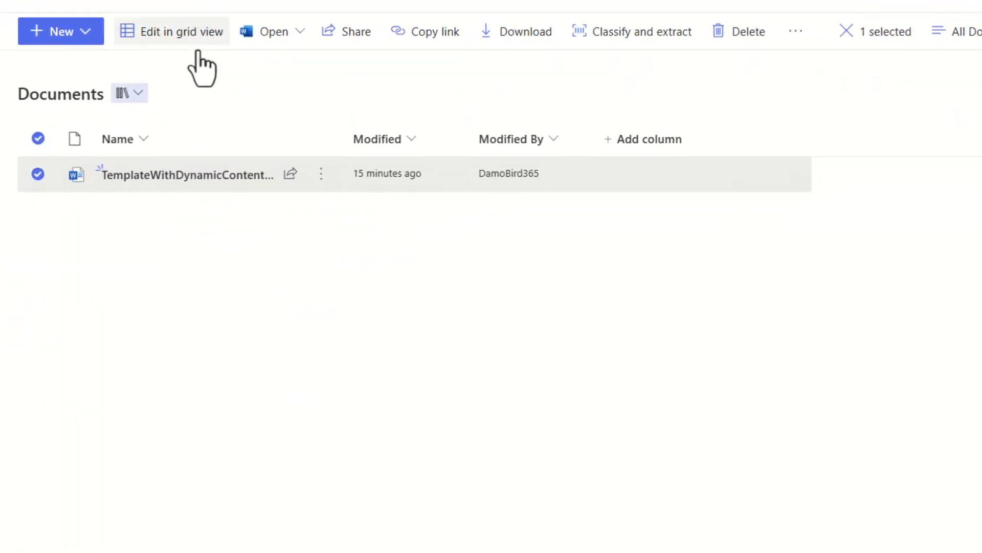
mouse_move(172, 176)
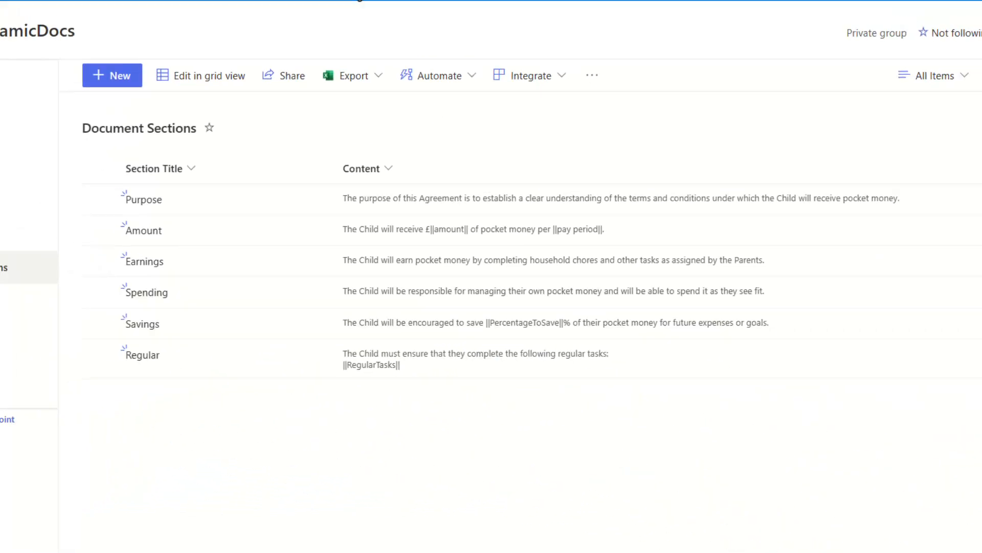
- Switch to Power Automate and look through the actions of the Dynamic Sections of a Document flow
click(383, 9)
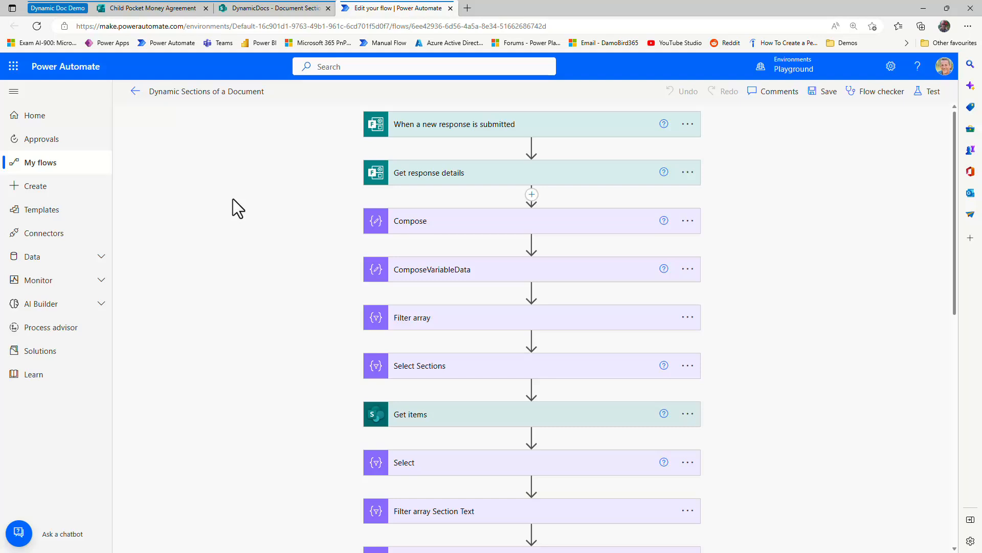
scroll(232, 198, down, 1)
scroll(232, 199, down, 1)
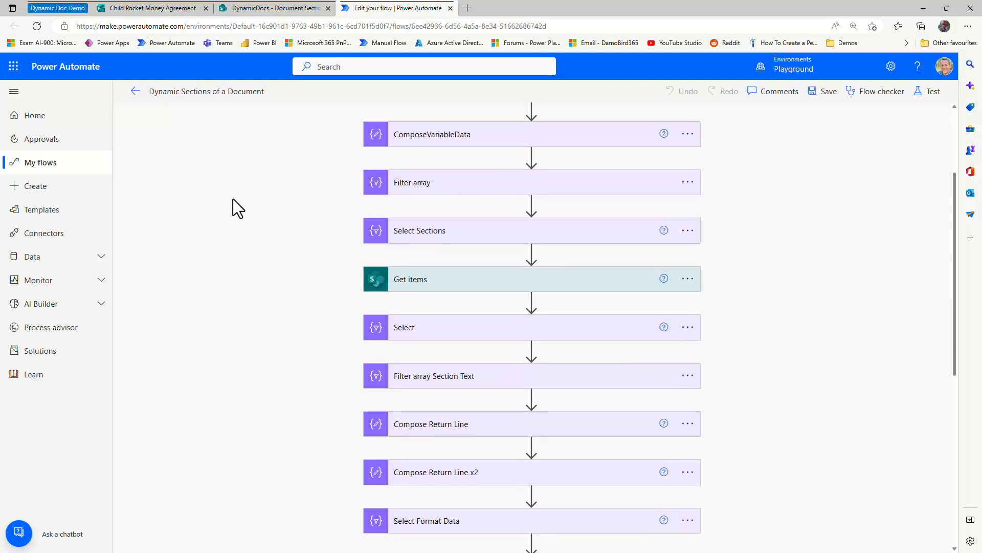
scroll(232, 198, down, 4)
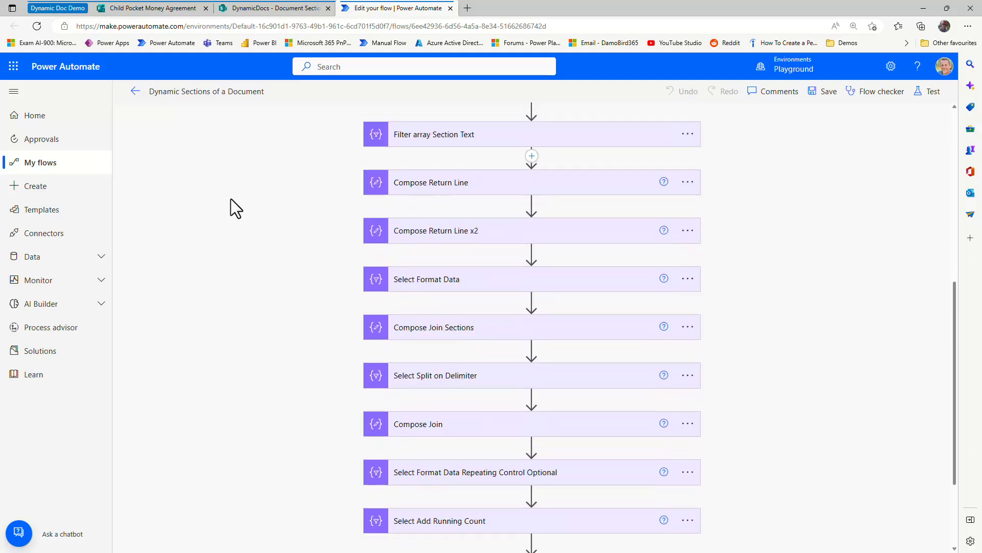
scroll(231, 198, down, 2)
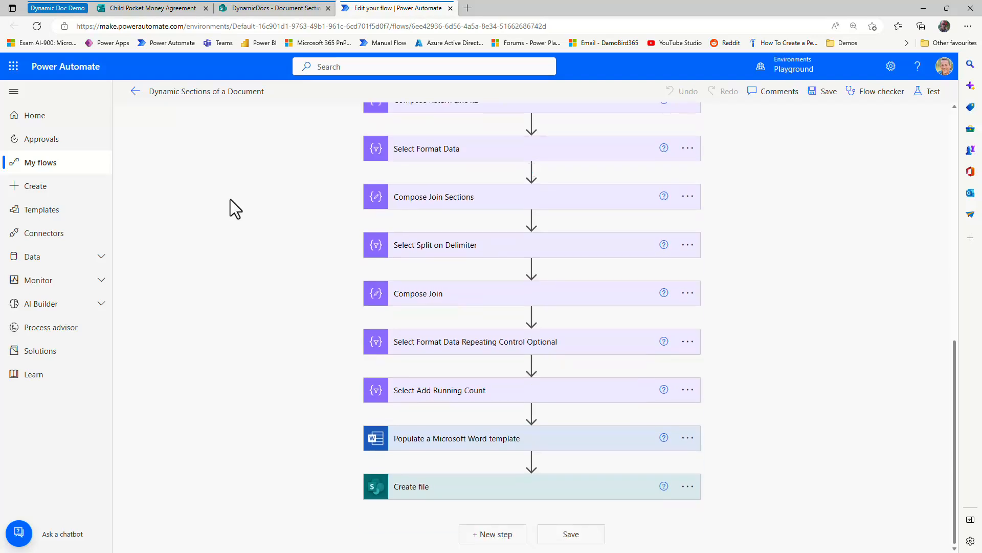
scroll(229, 200, up, 8)
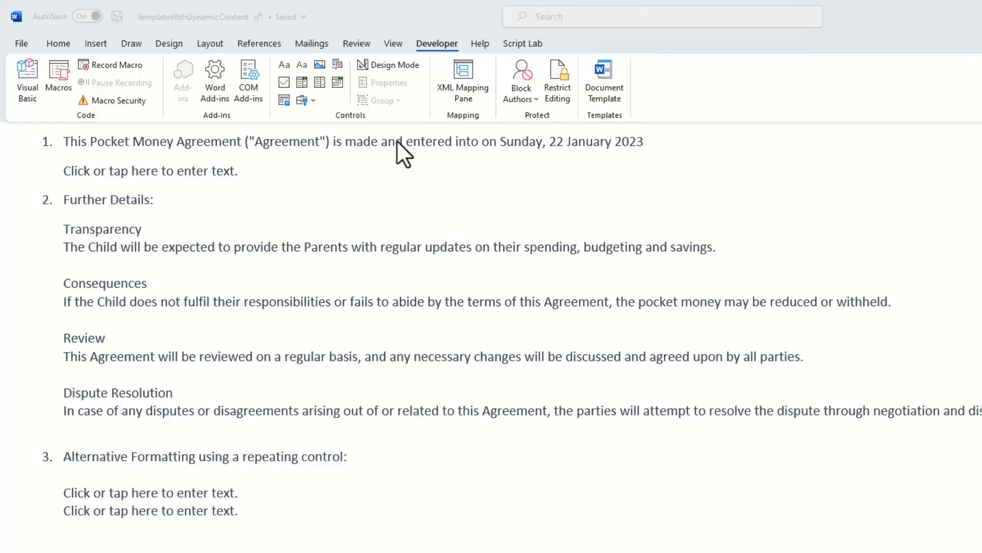
- Inspect the DynamicTextFromForm control and the Title control of the repeating section in the TemplateWithDynamicContent Word document
click(342, 5)
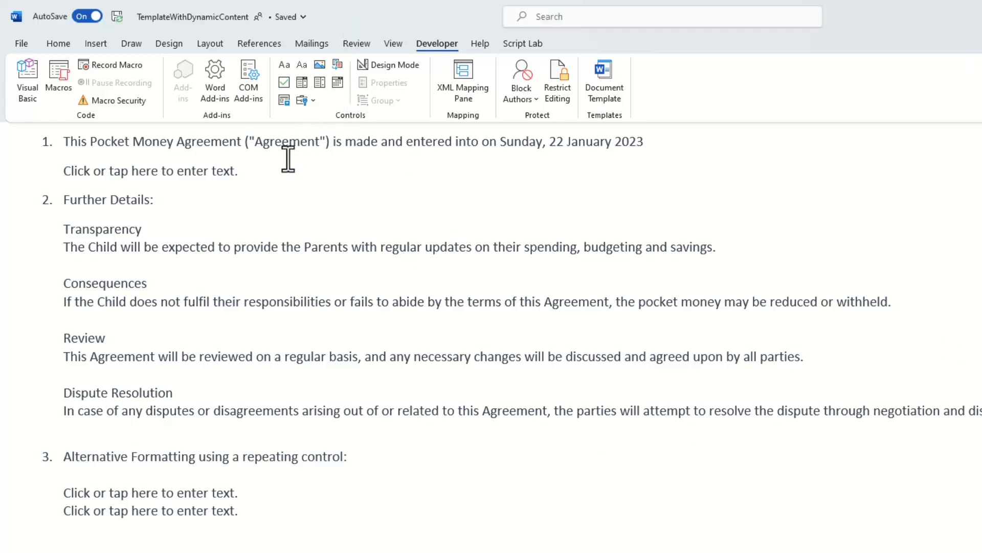
click(221, 174)
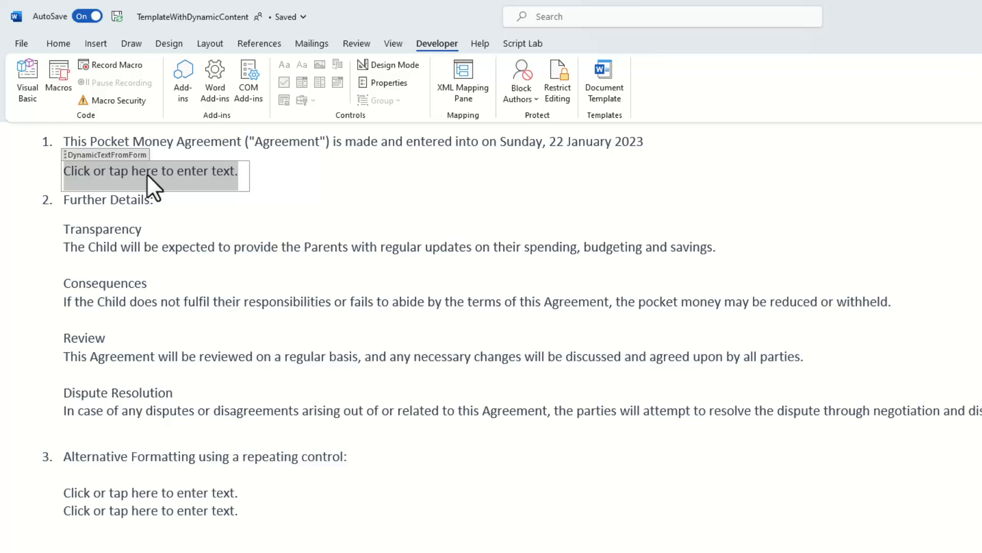
click(164, 492)
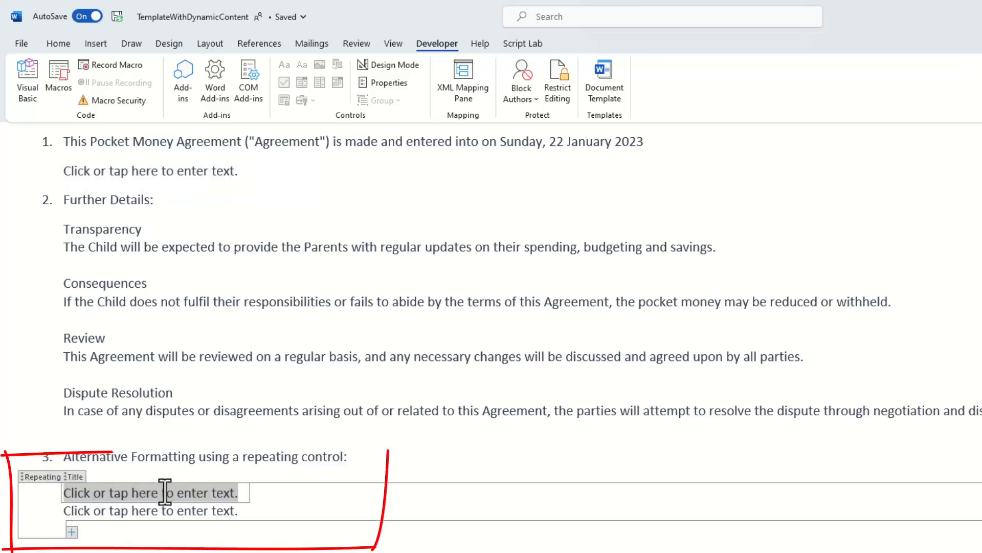
- Examine the Repeating content control's properties without changing them, and inspect its nested Title and Content controls
click(32, 476)
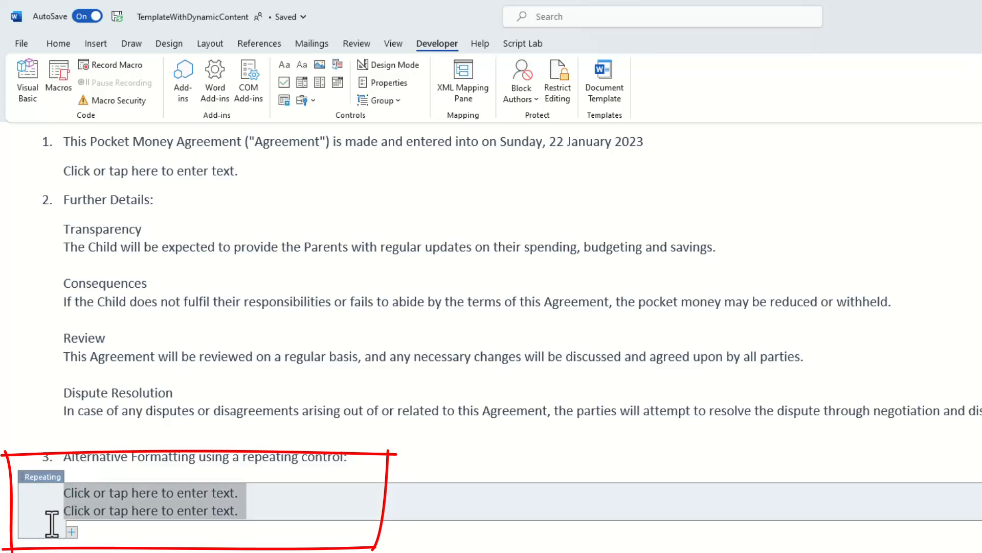
click(390, 82)
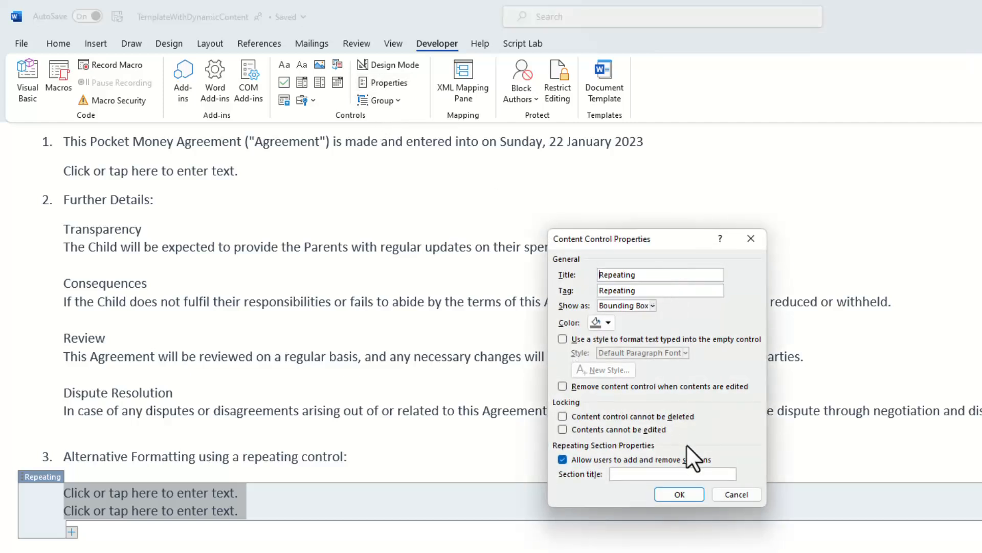
click(735, 495)
click(106, 491)
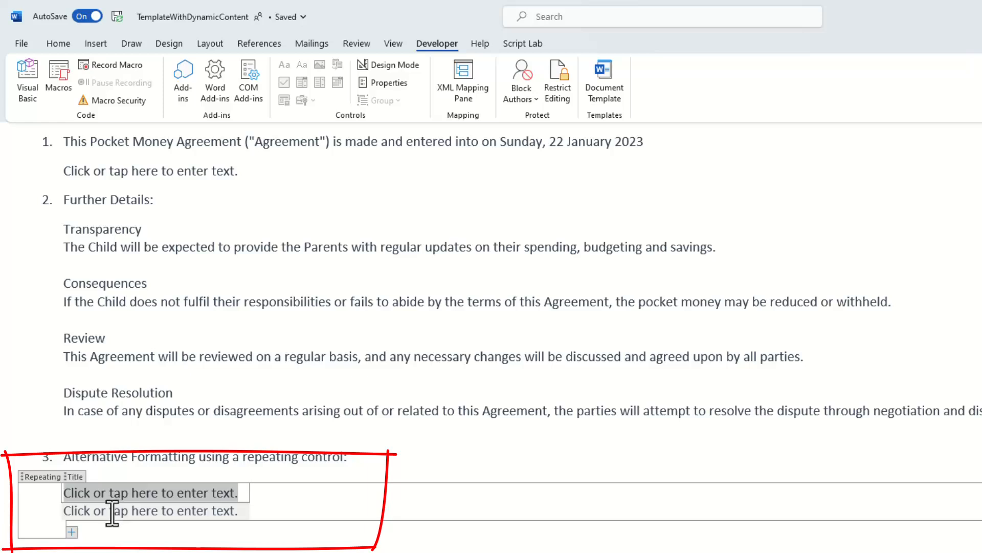
click(111, 511)
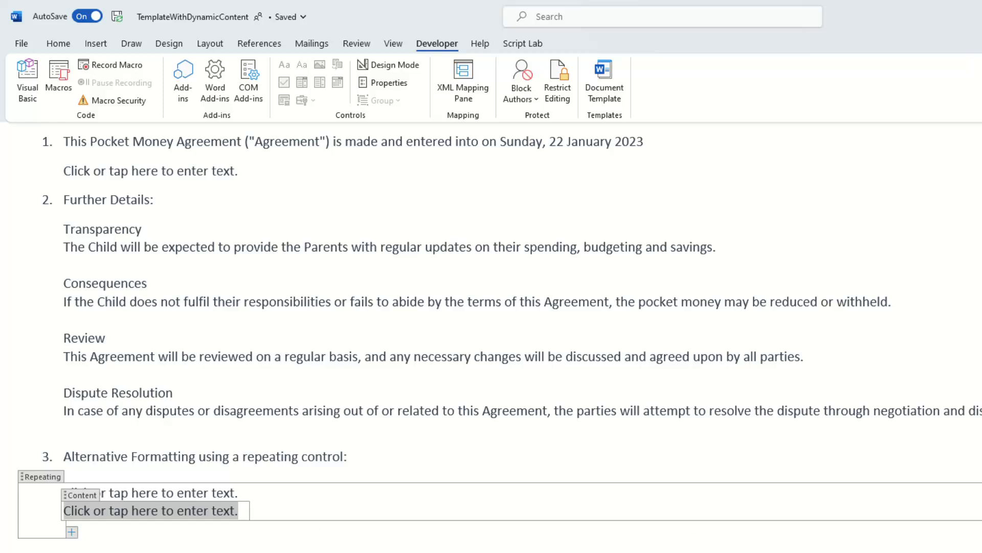
- Highlight the Further Details section, then check the DynamicTextFromForm control's carriage return setting without changing its properties
mouse_move(71, 430)
mouse_down()
mouse_move(323, 340)
mouse_move(61, 223)
mouse_move(58, 197)
mouse_up()
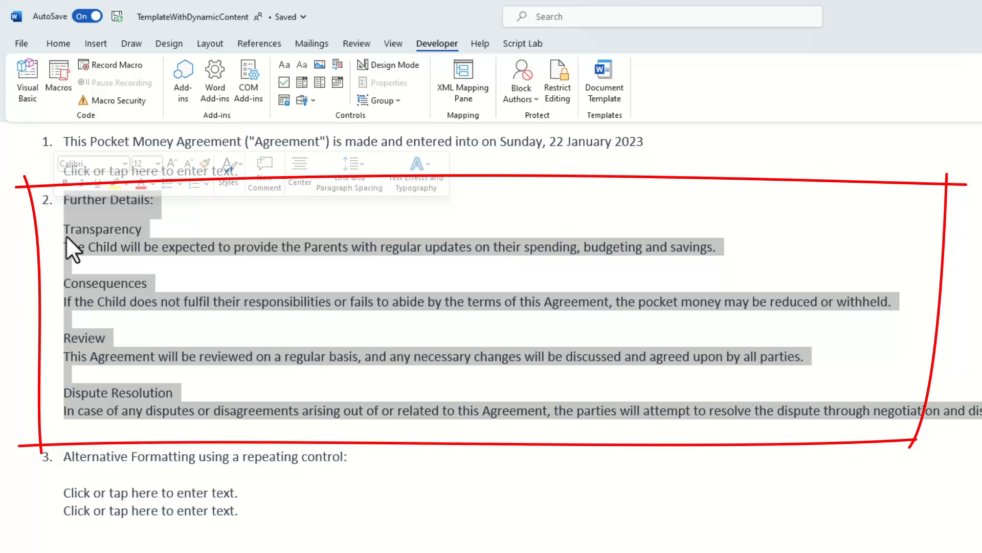
click(189, 278)
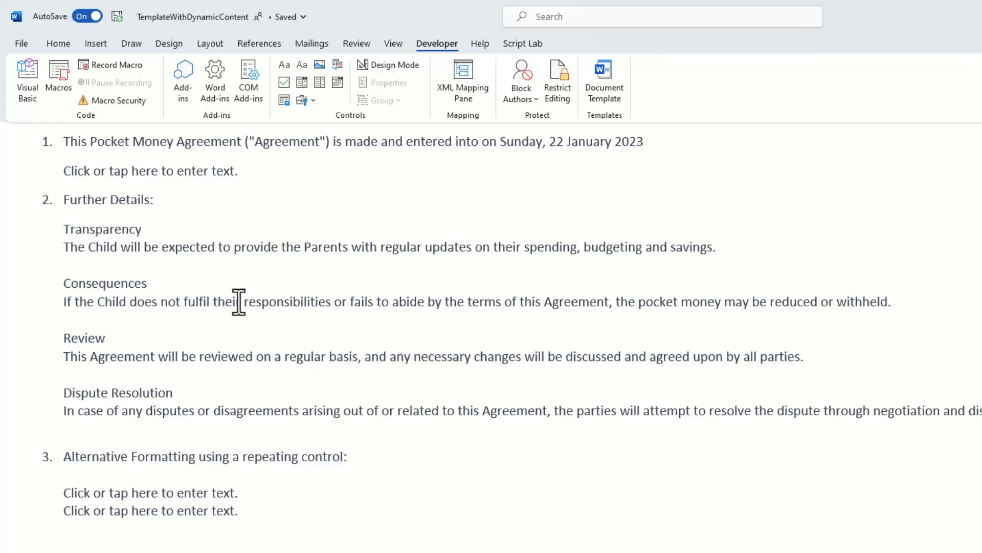
click(150, 172)
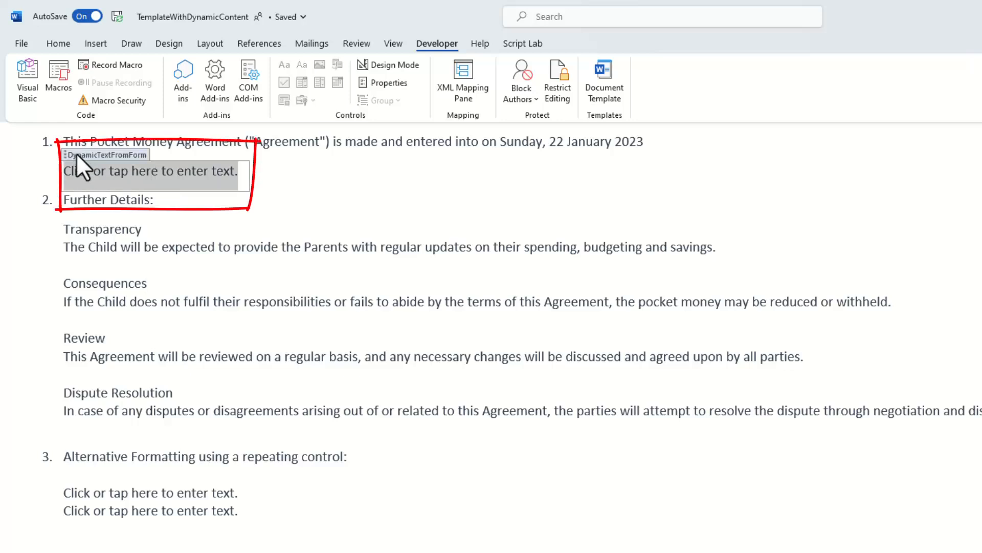
click(398, 82)
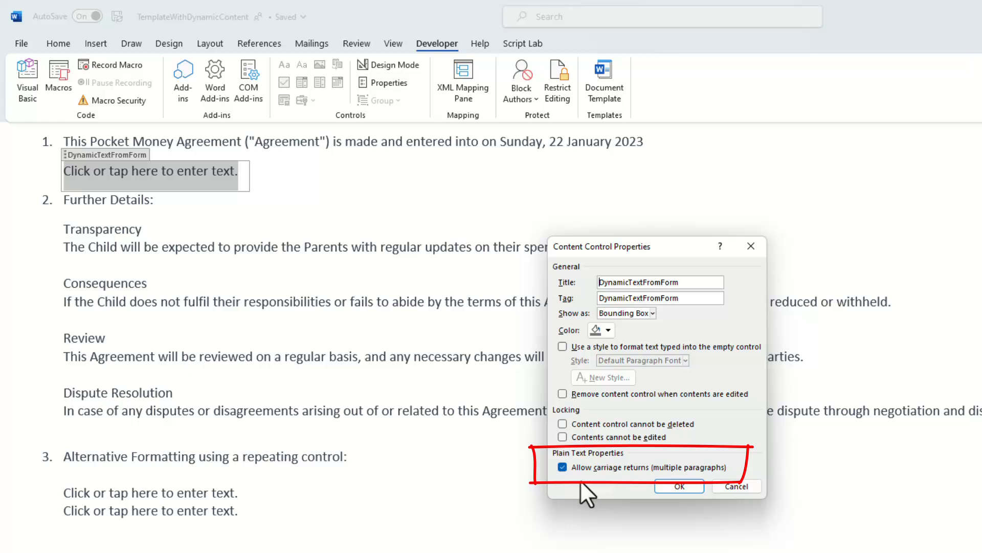
click(737, 486)
- Check the carriage return setting of the repeating section's Content control, and open the properties of the control above it
click(180, 513)
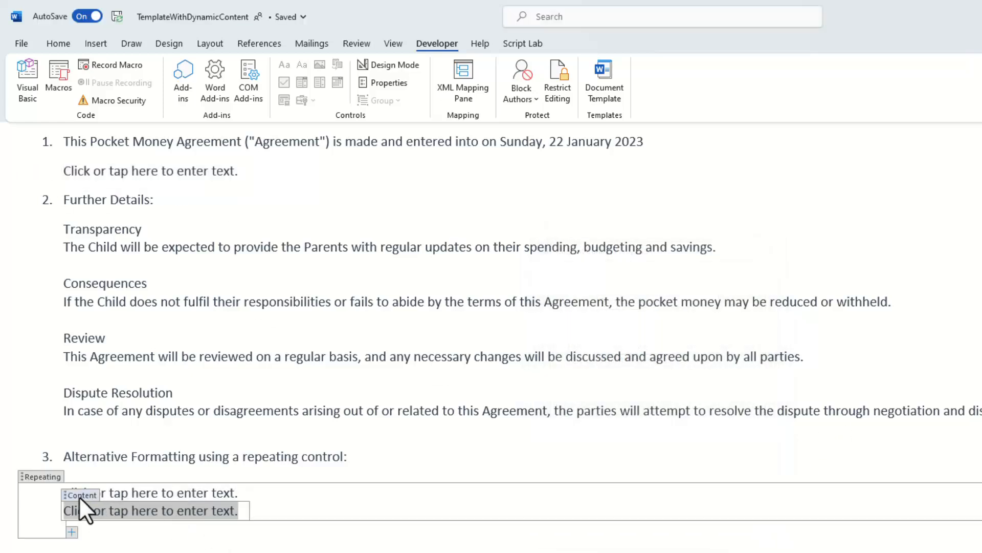
click(392, 81)
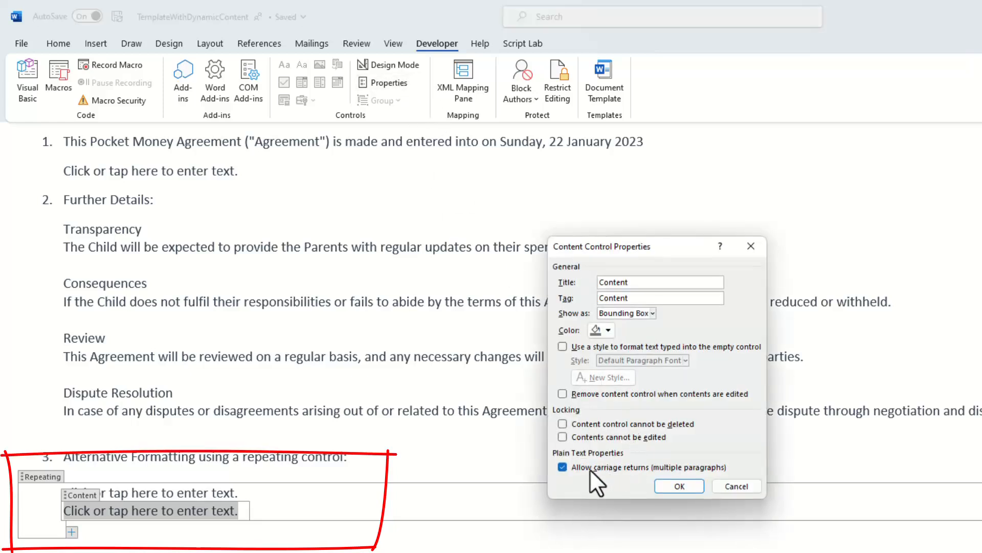
click(731, 486)
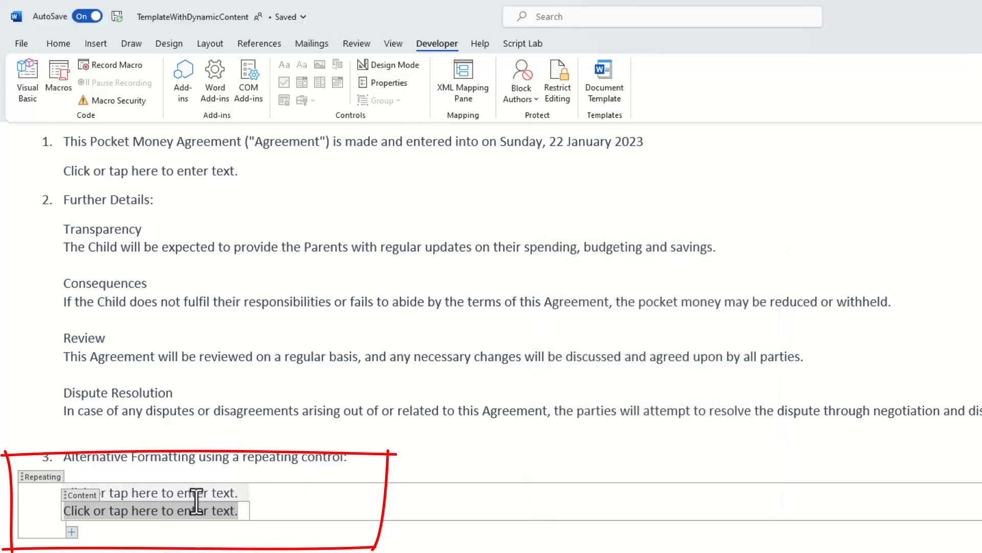
click(191, 494)
click(399, 80)
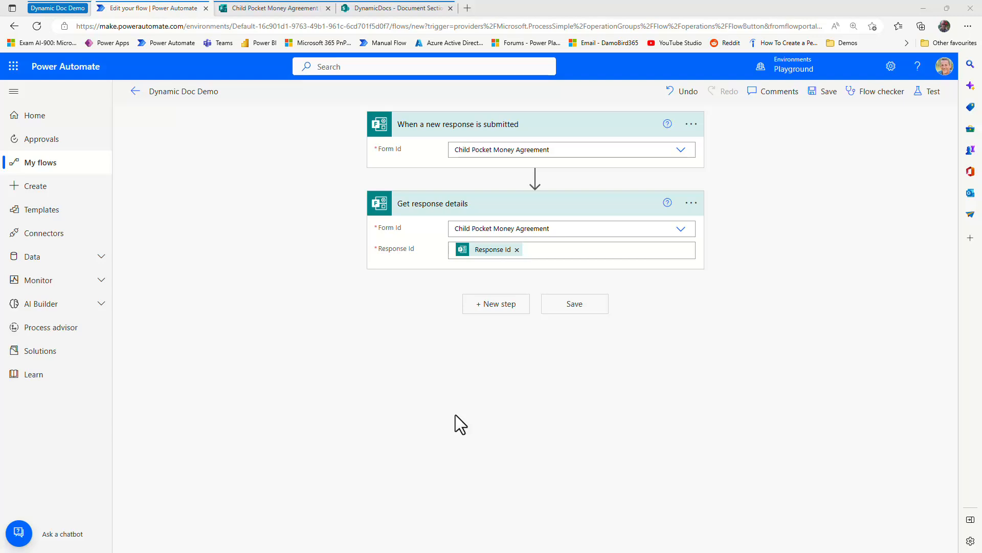
- Start a manual test of the Dynamic Doc Demo flow in Power Automate
click(927, 92)
click(809, 120)
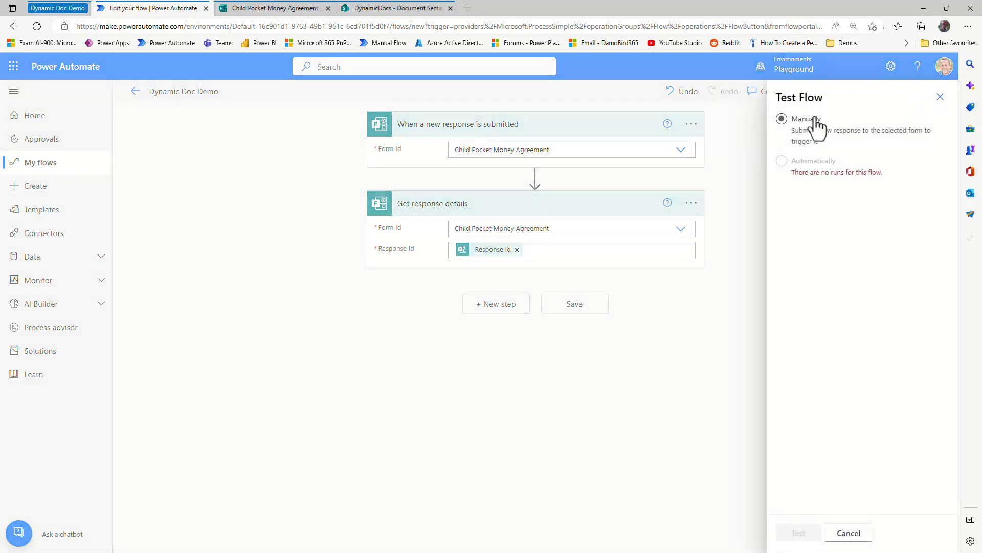
click(791, 533)
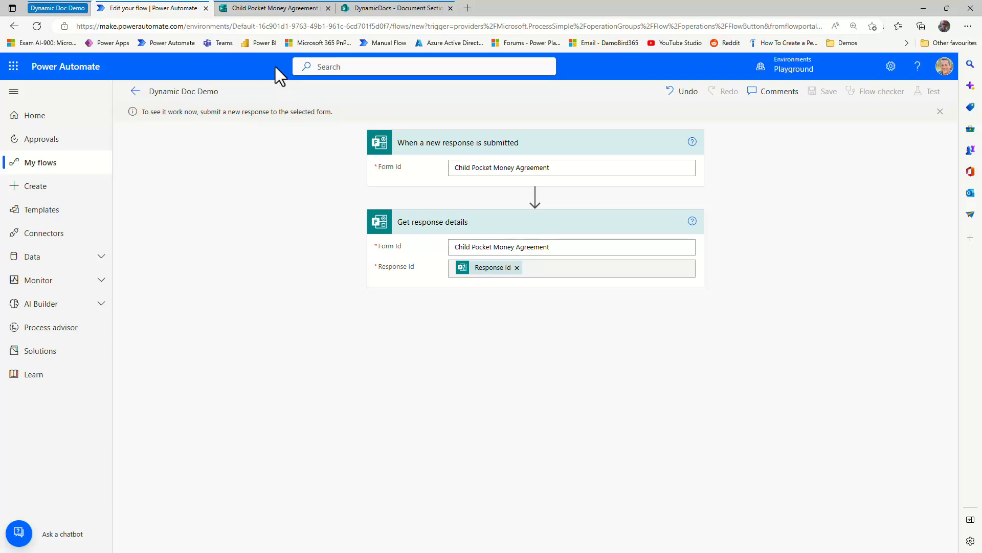
- In the Child Pocket Money Agreement form, answer Yes to Purpose Section, No to Amount Section, and Yes to Earnings and Spending
click(265, 8)
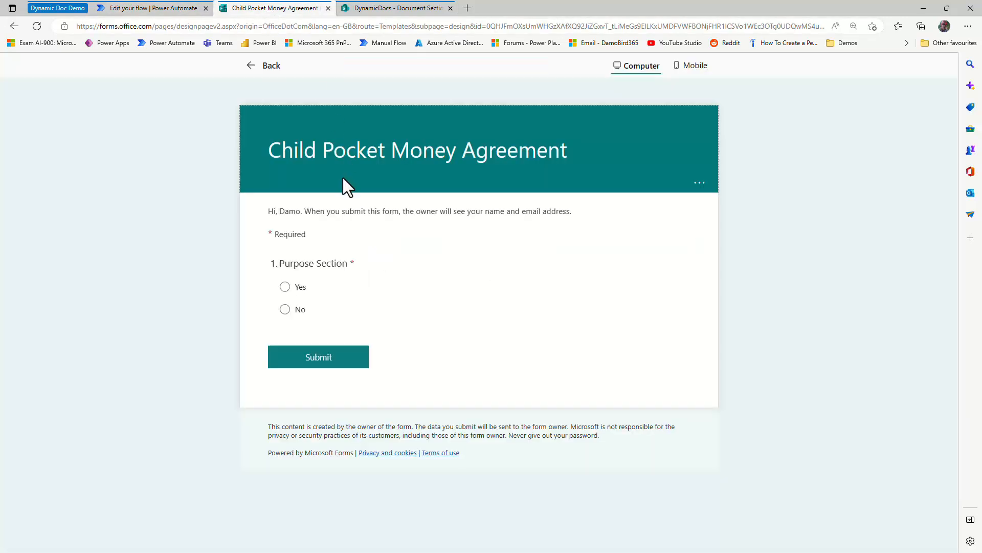
click(285, 288)
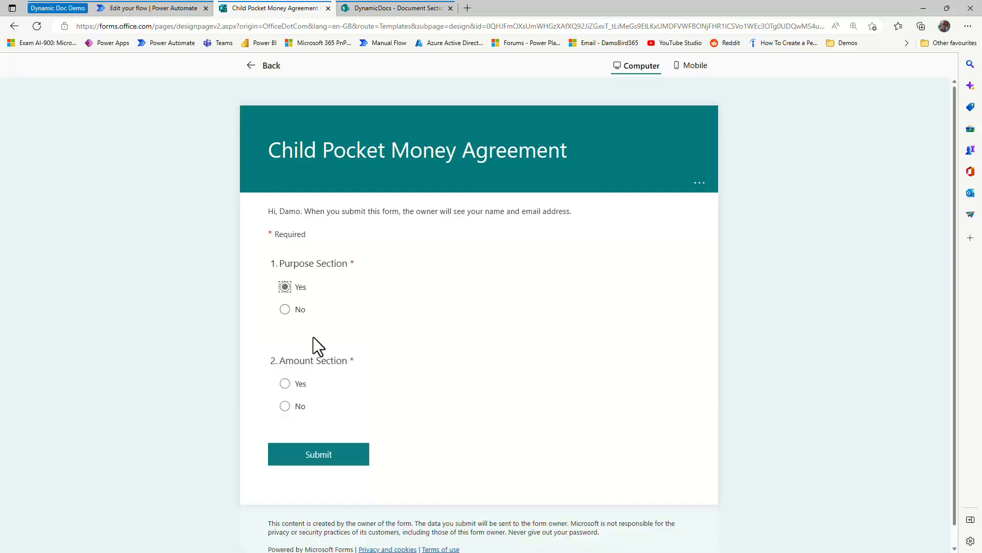
click(287, 405)
scroll(327, 395, down, 3)
click(287, 340)
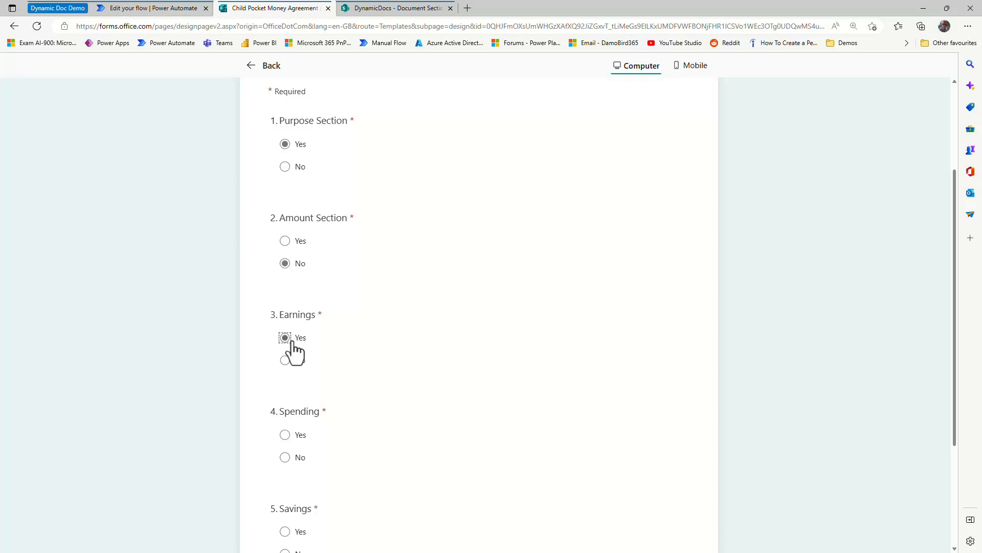
scroll(292, 350, down, 3)
click(285, 294)
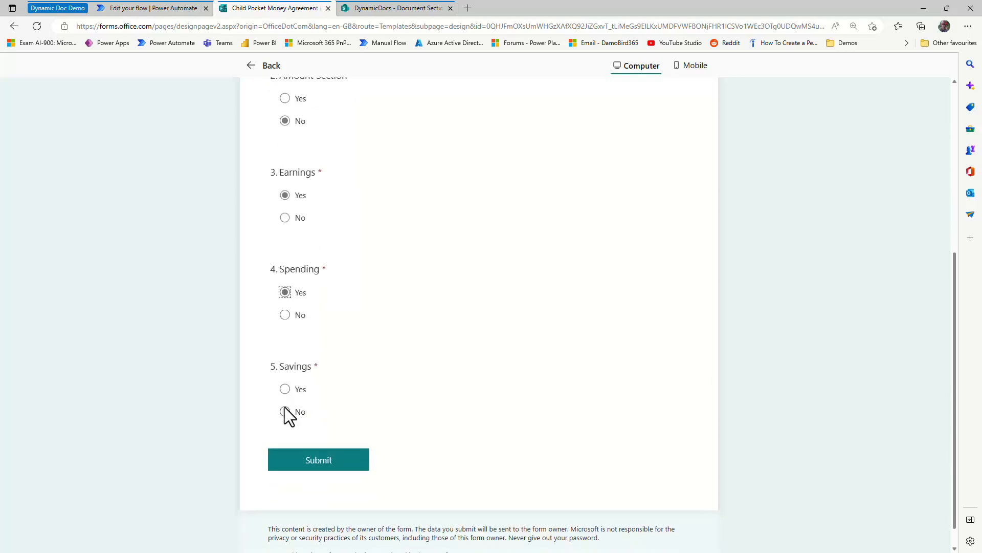
- Answer Yes to Savings and enter 25 as the percentage to save
click(284, 390)
scroll(320, 322, down, 3)
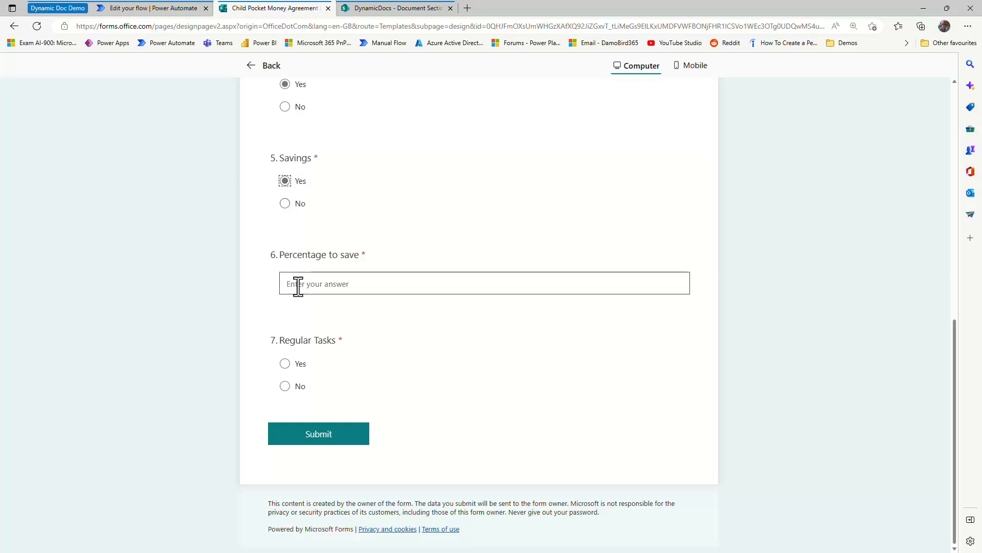
click(318, 287)
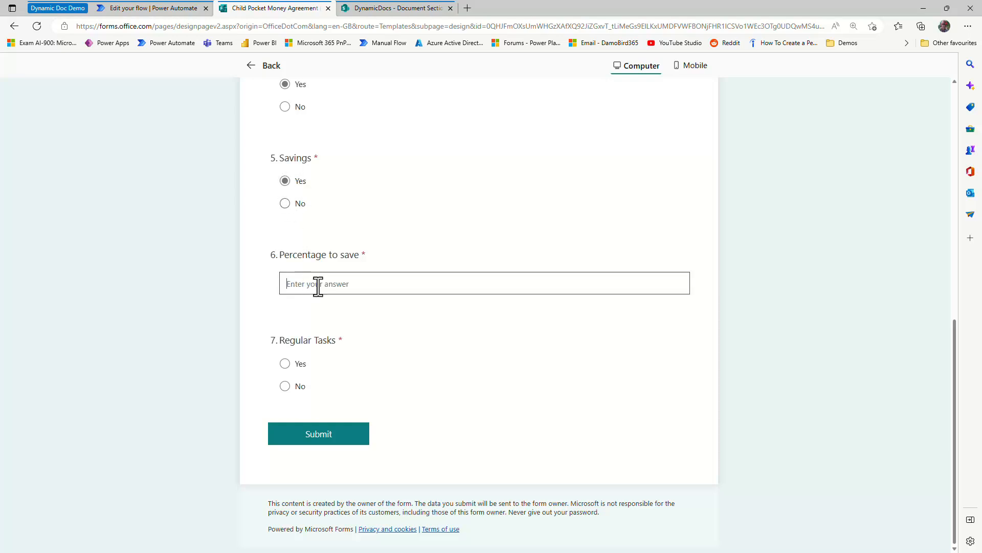
text(25)
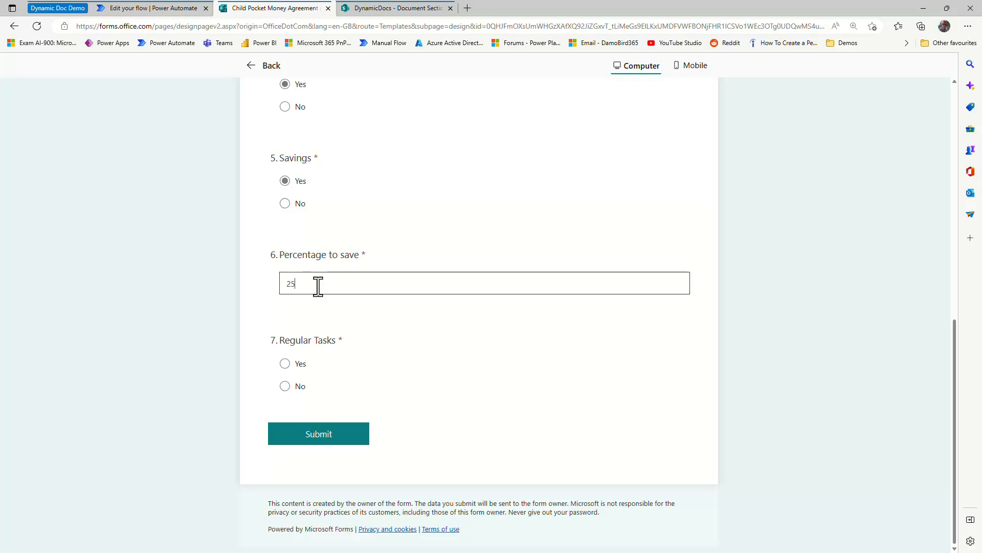
- Answer Yes to Regular Tasks, select Tidy Bedroom and Vacuum the carpets as tasks that must always be completed, and submit the response
click(286, 364)
scroll(317, 348, down, 3)
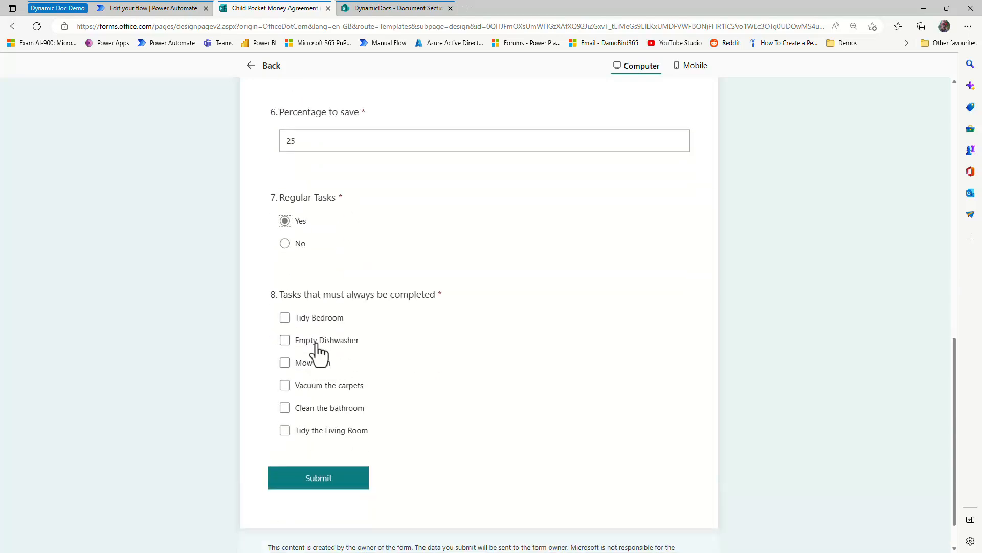
click(285, 318)
click(285, 385)
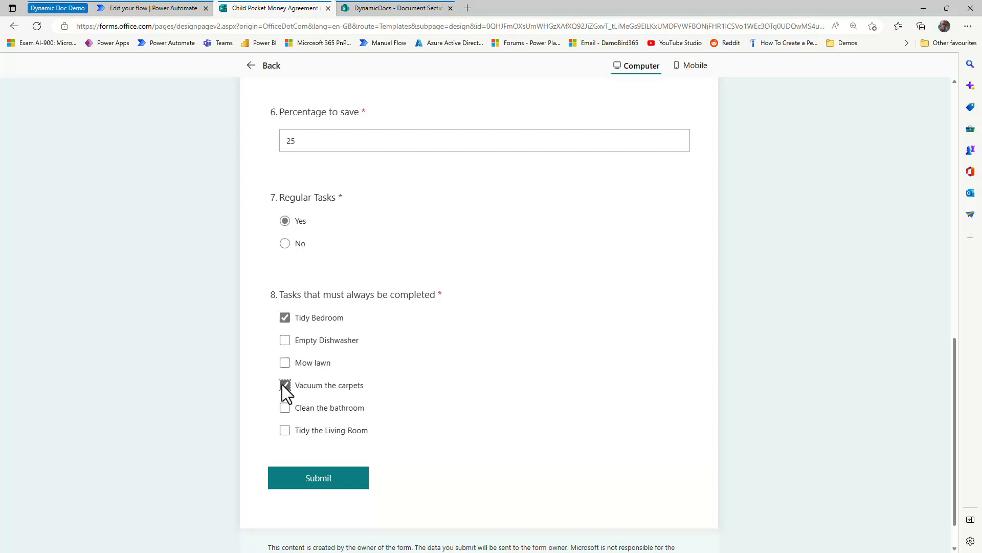
click(327, 479)
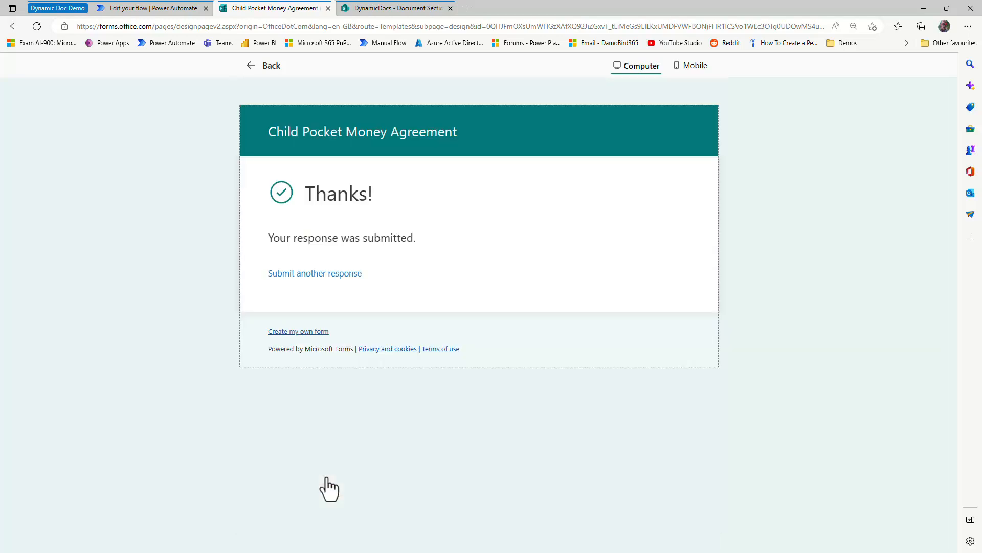
- Switch back to the Power Automate run and examine the Get response details outputs, highlighting the value of Tasks that must always be completed
click(133, 8)
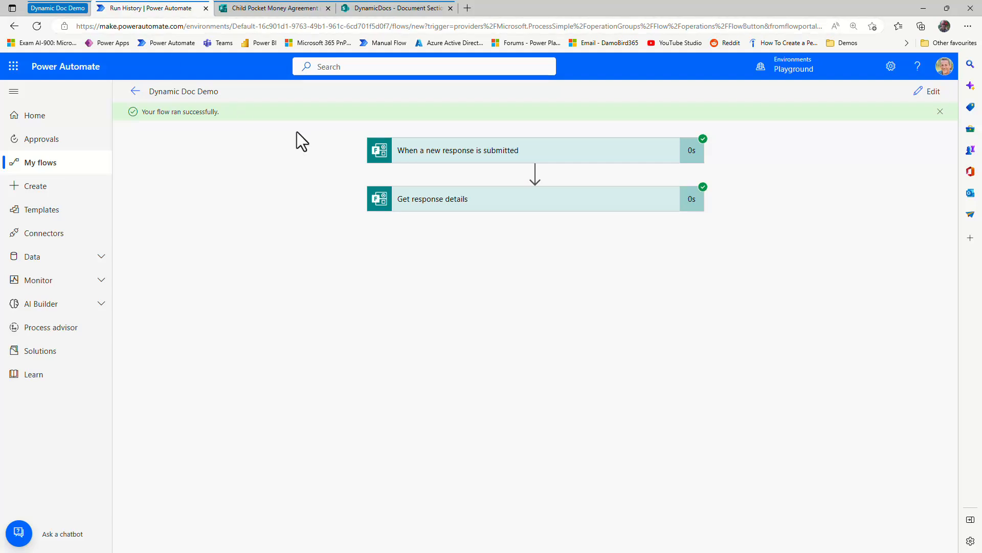
click(423, 203)
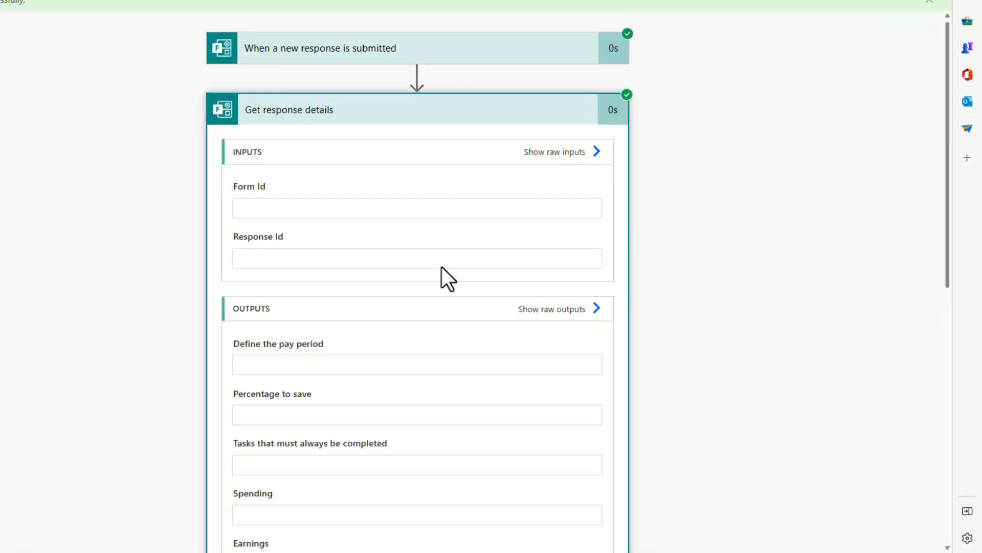
scroll(658, 277, down, 3)
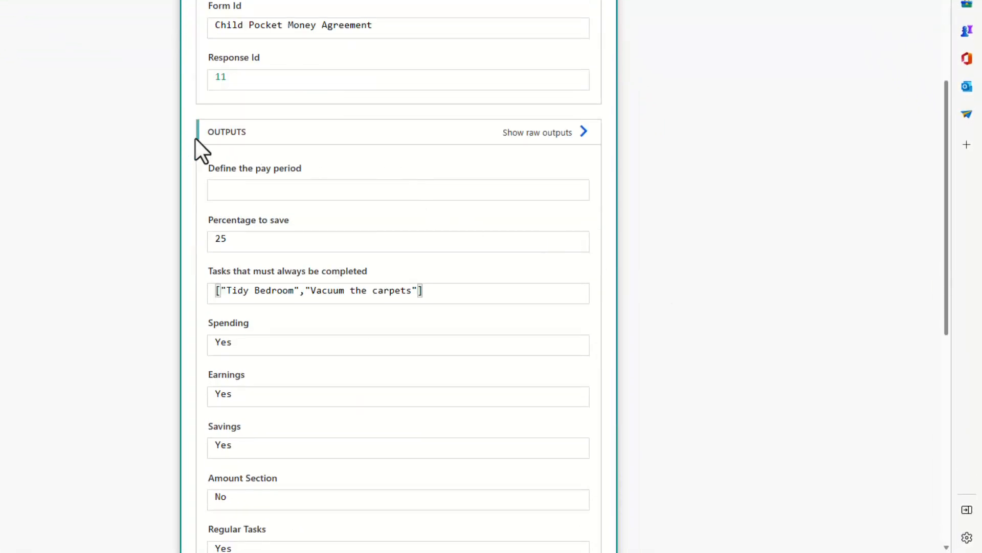
scroll(265, 154, down, 3)
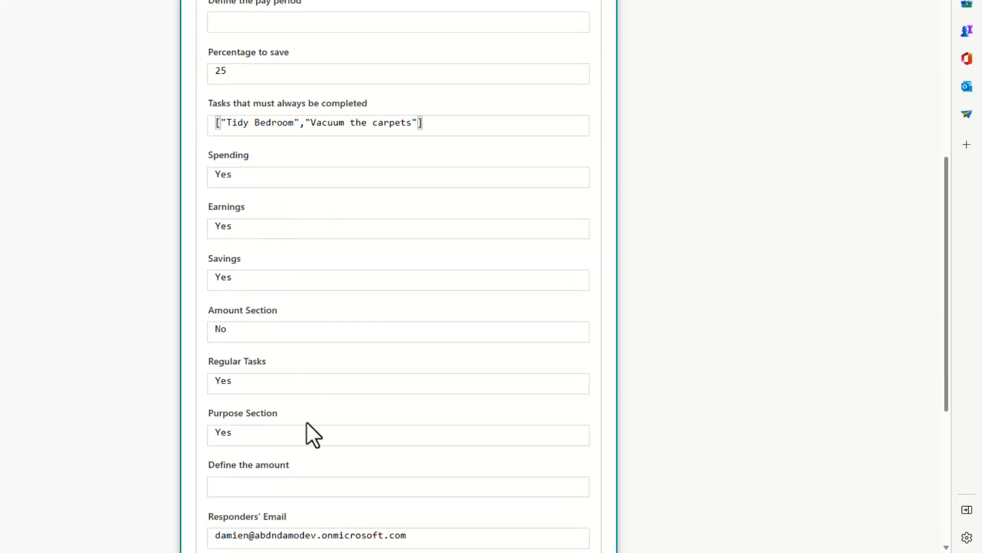
scroll(308, 424, up, 3)
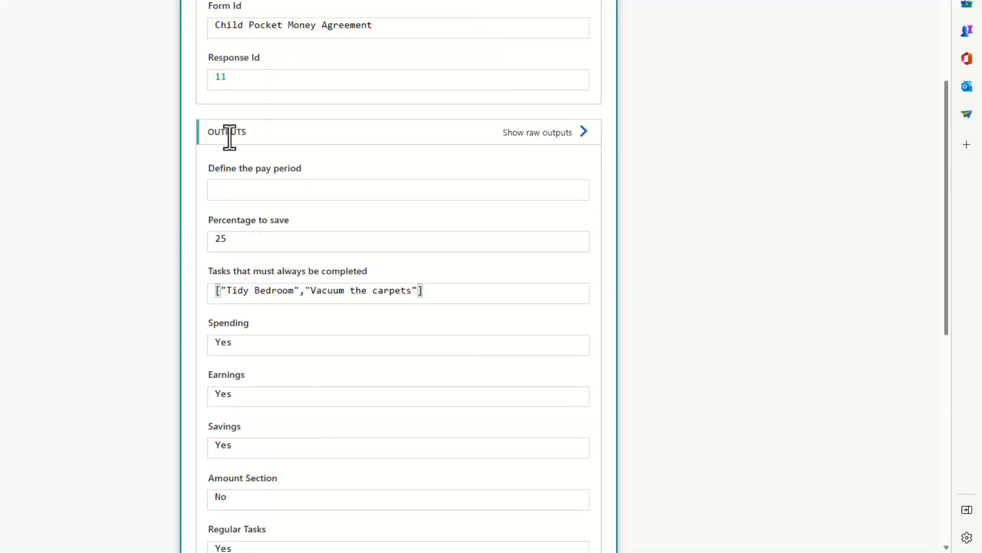
drag(450, 290, 183, 282)
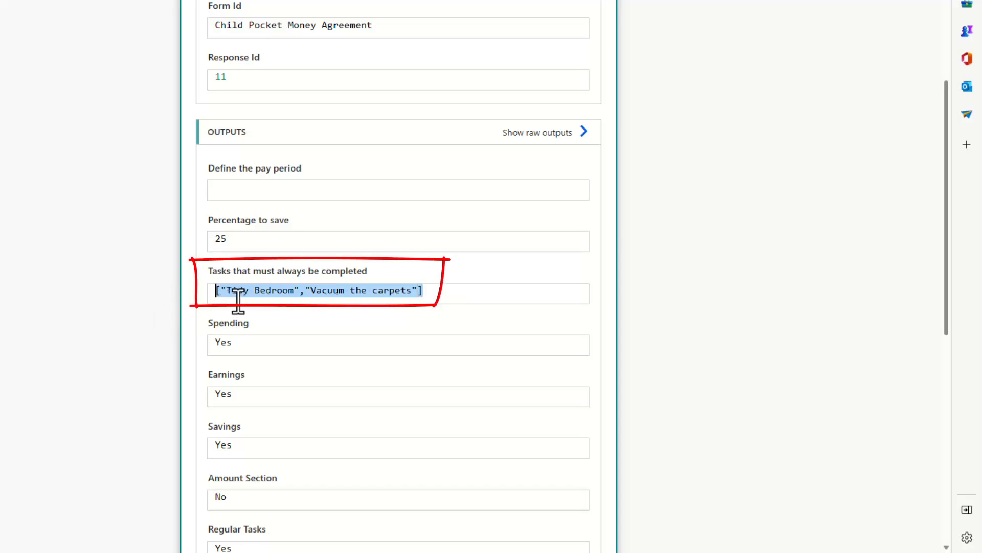
- Examine the raw outputs of Get response details, highlight the body JSON object, and close the raw view
click(533, 135)
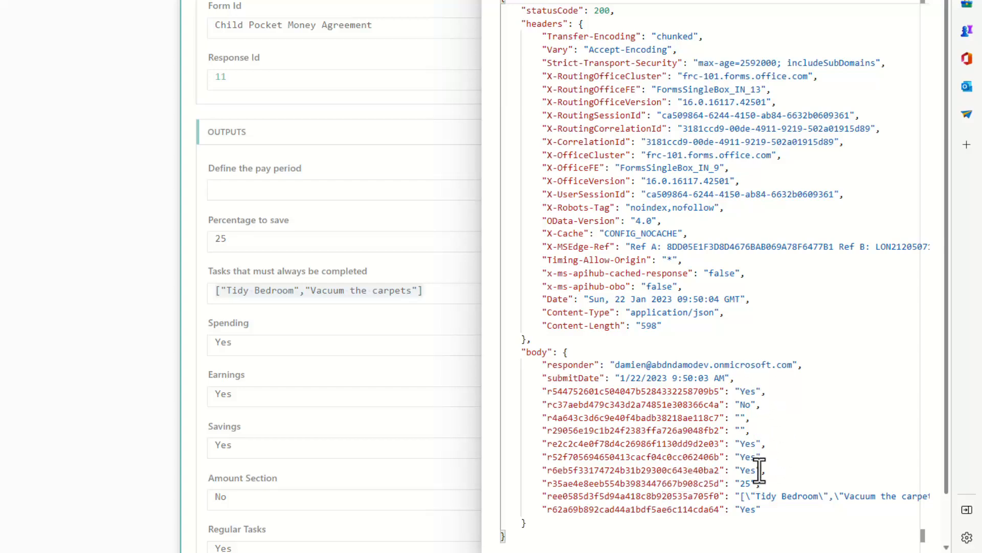
drag(532, 532, 568, 352)
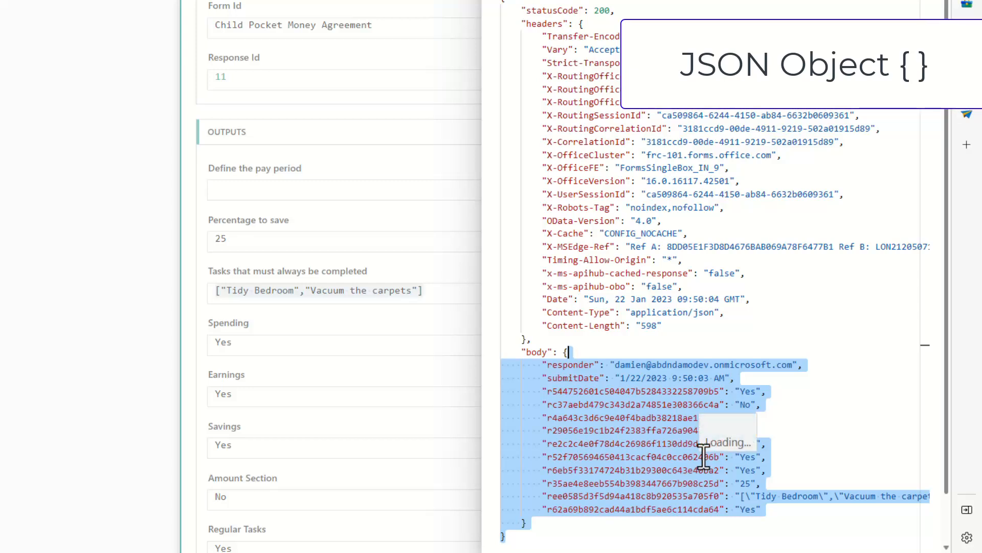
click(814, 438)
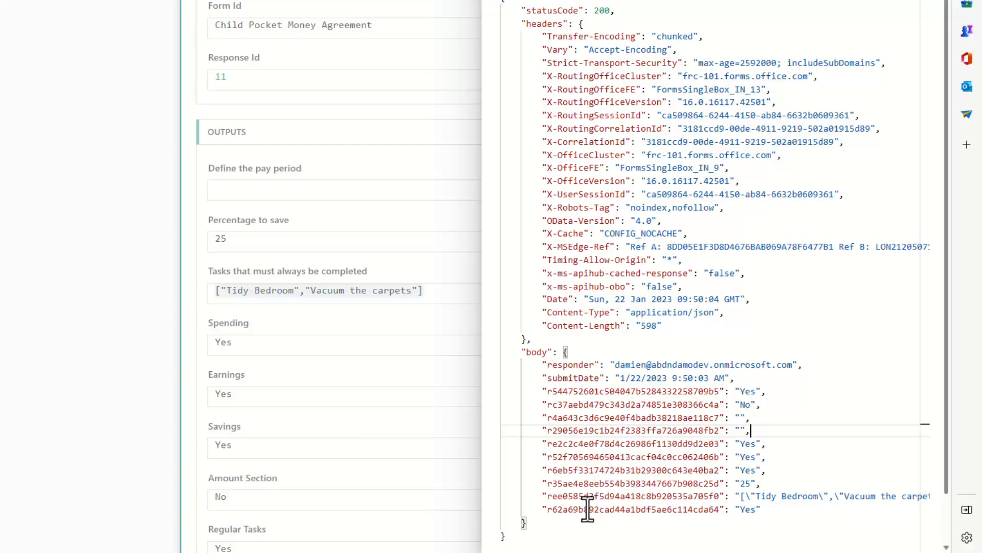
click(932, 98)
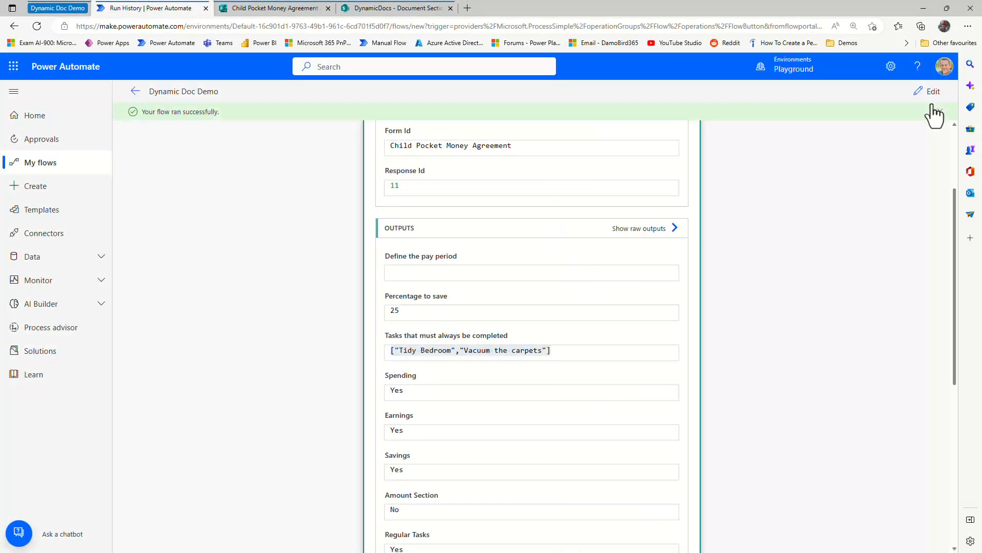
- Open the flow for editing and add a Compose action after Get response details
click(928, 92)
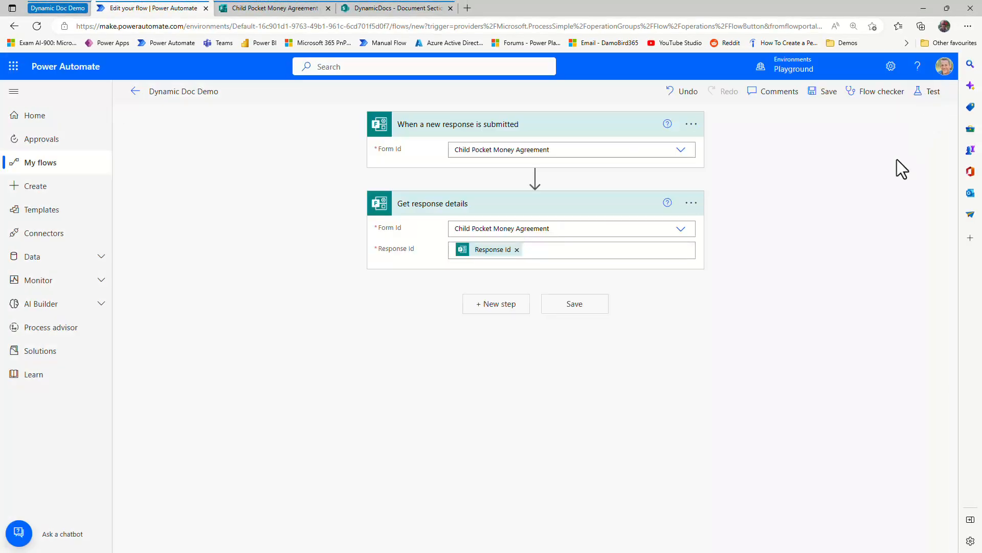
click(500, 309)
text(Compos)
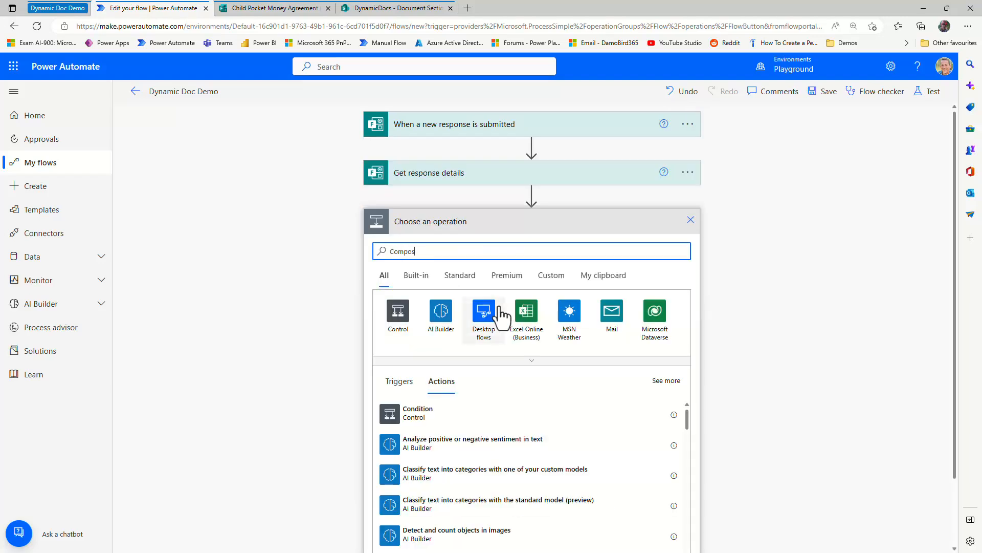
text(e)
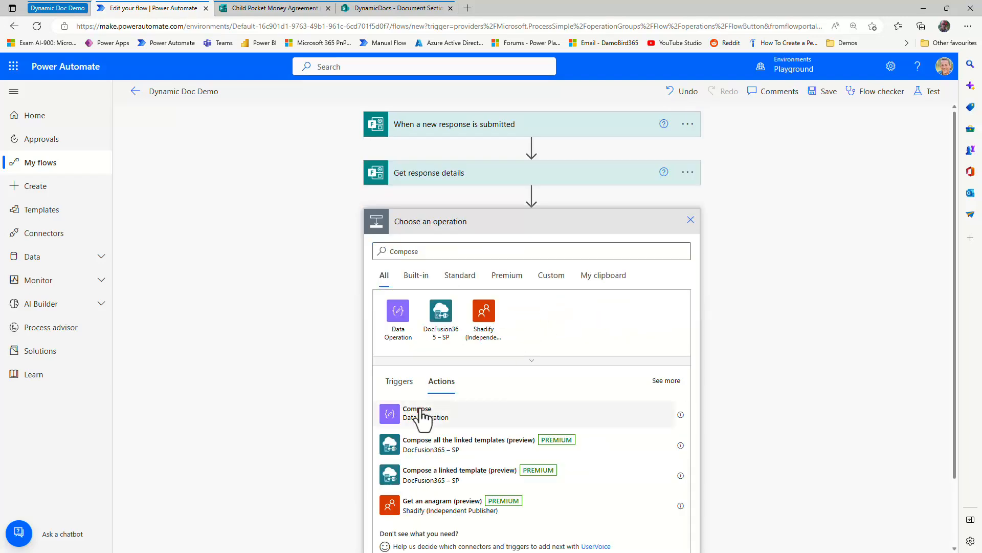
click(424, 412)
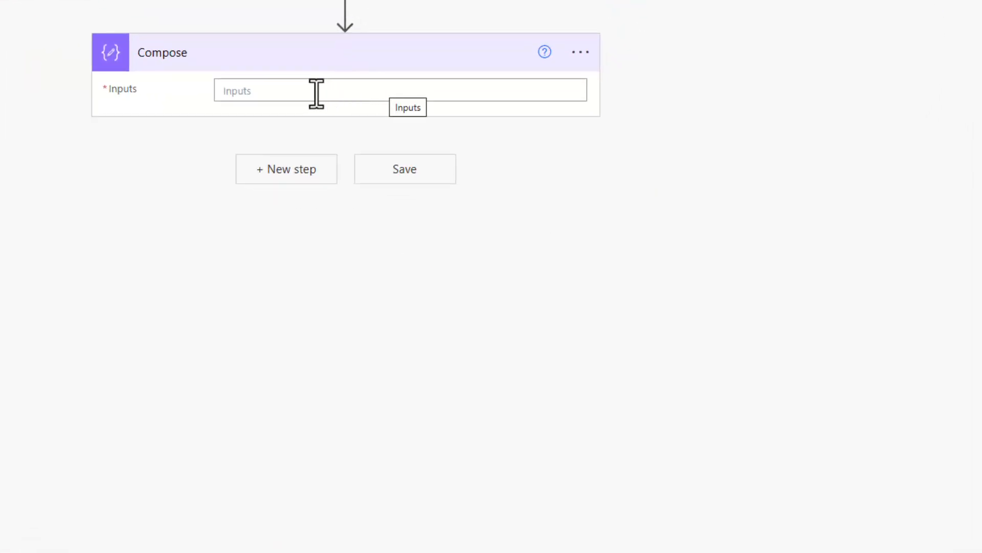
- Enter opening and closing square brackets in the Compose inputs as a JSON array, with blank lines between them
click(342, 96)
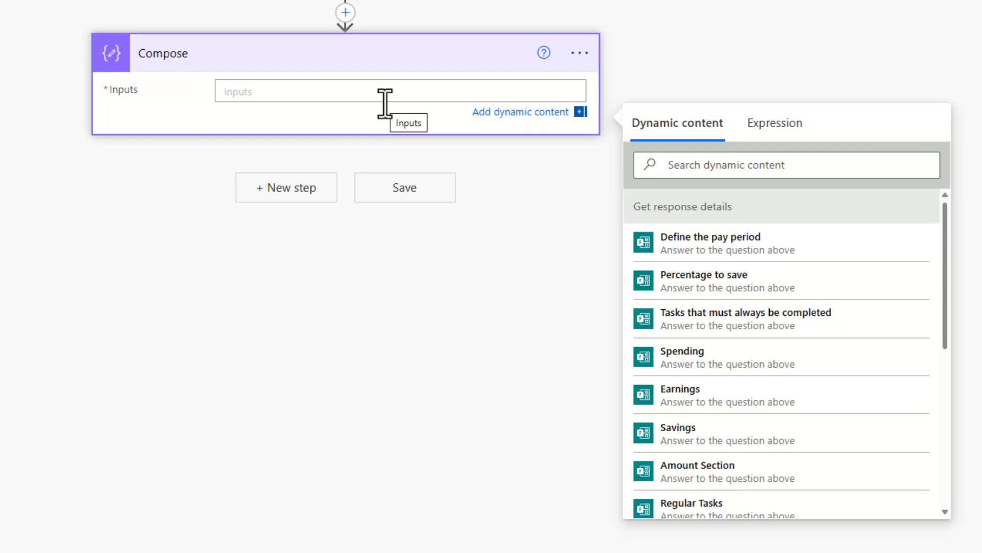
text([)
key(Return)
key(Return)
key(Return)
key(Return)
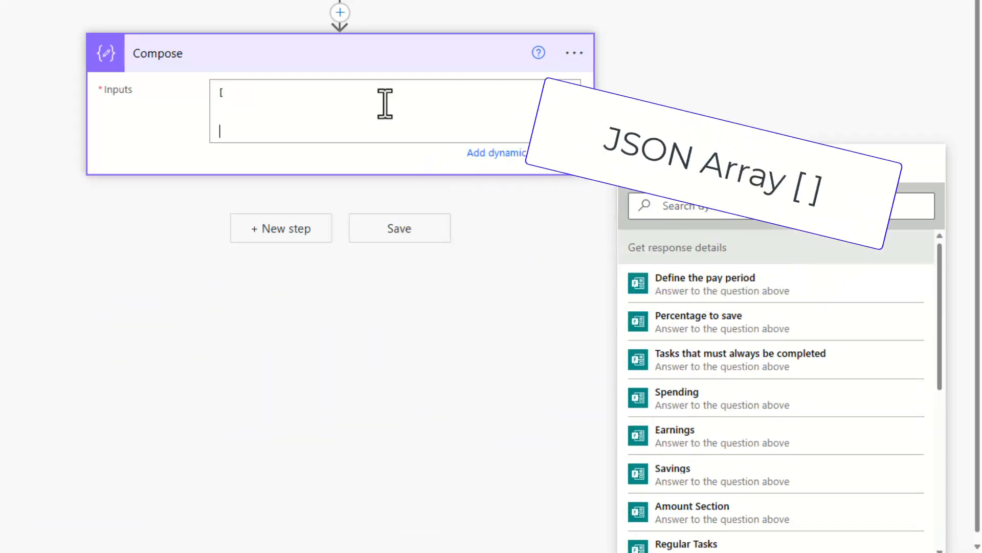
text(])
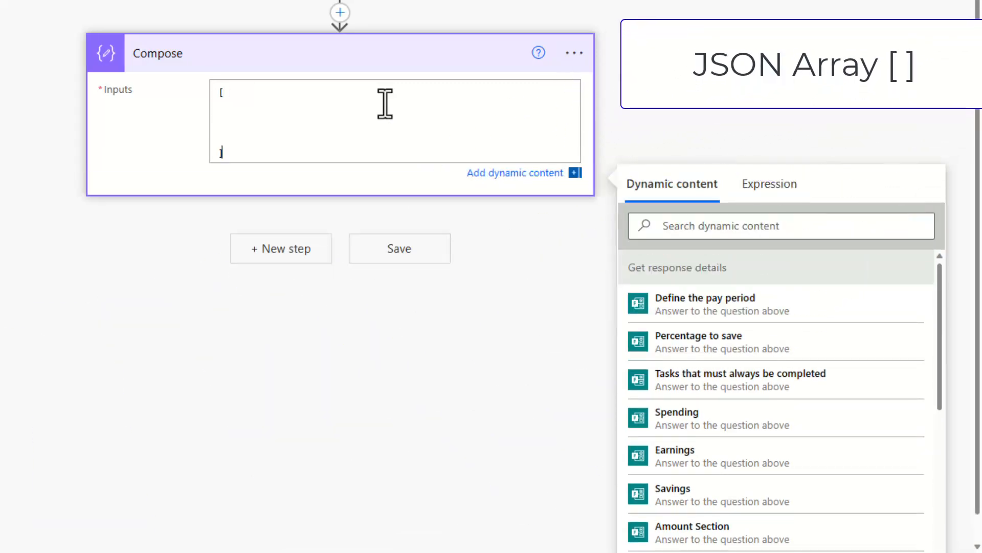
- Add an empty JSON object in curly braces inside the array, with blank lines between the braces
click(385, 103)
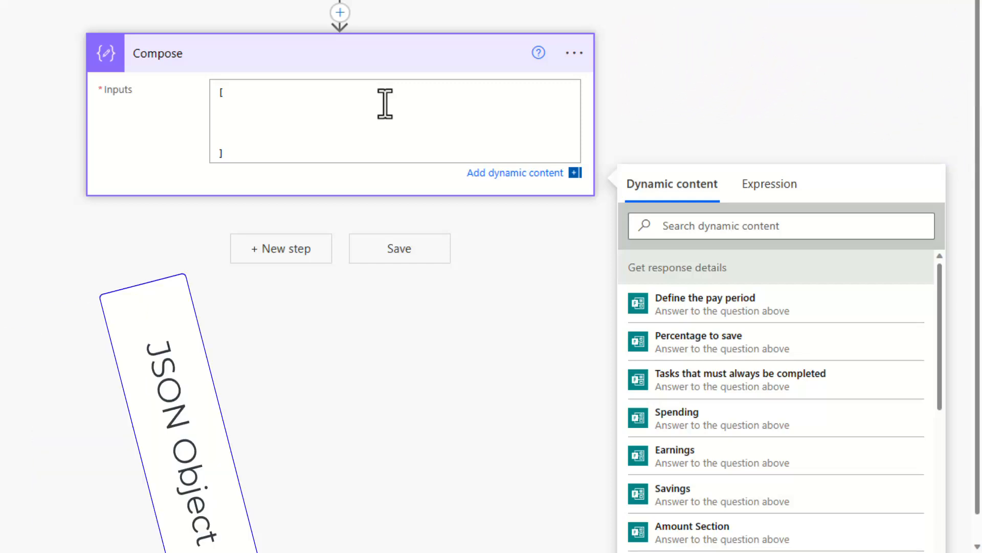
text({)
key(Return)
key(Return)
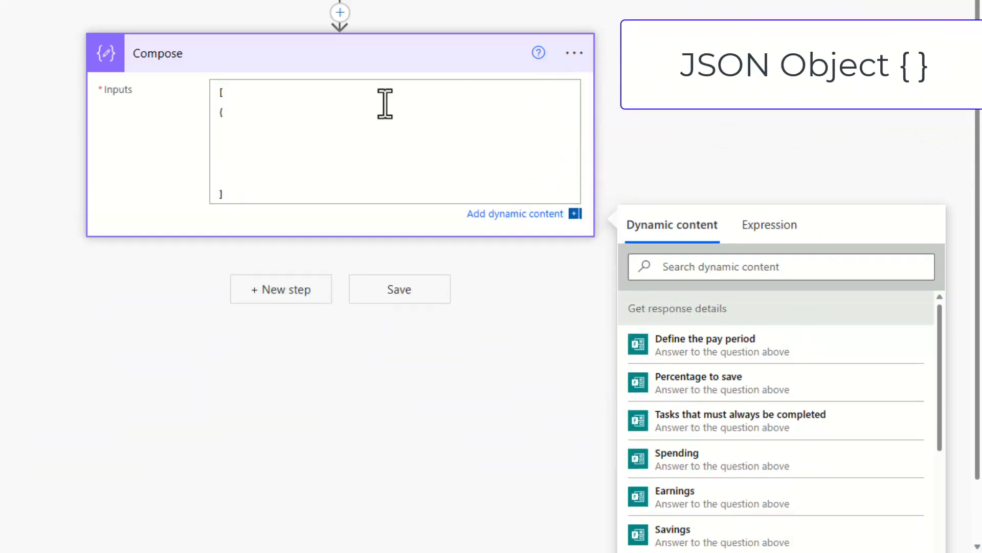
key(Return)
text(})
key(BackSpace)
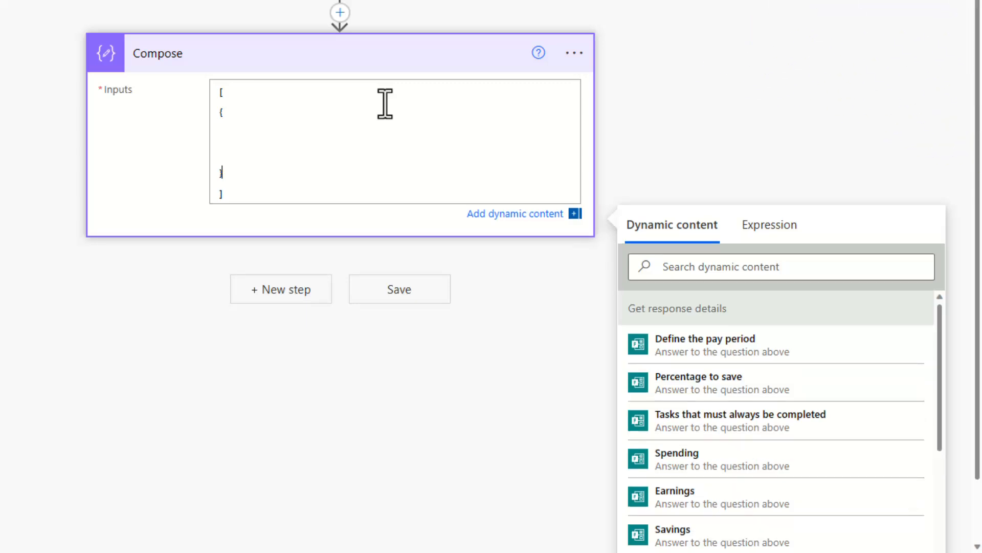
- Add "SectionName":"Purpose" to the object, check the section questions in the Child Pocket Money Agreement form, and return to the flow
key(Up)
key(Up)
text(SectionName)
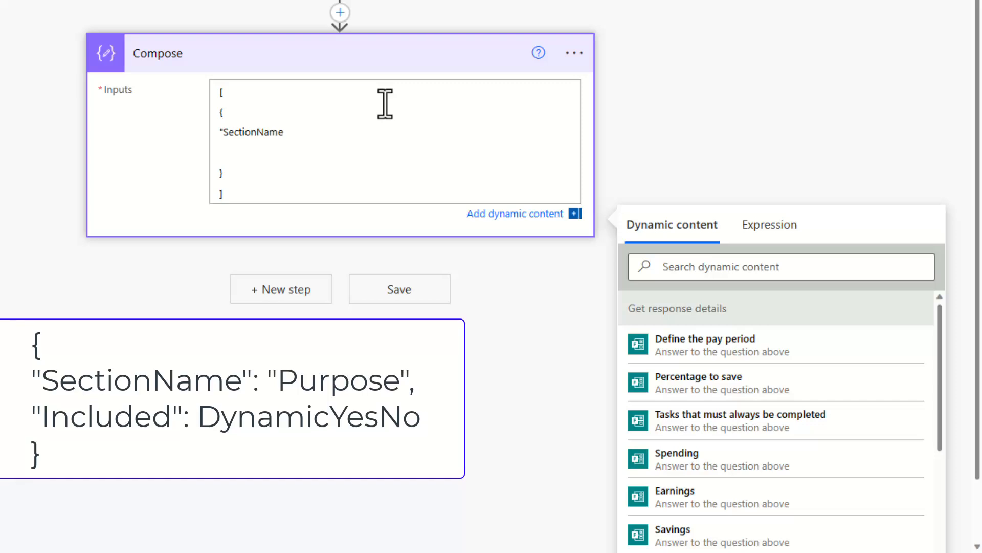
text(":")
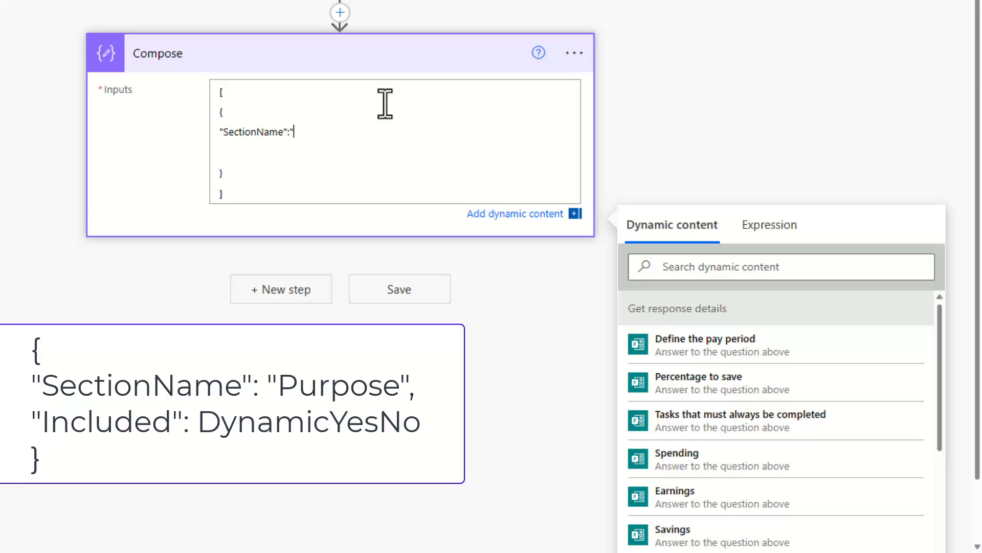
text(Purpose)
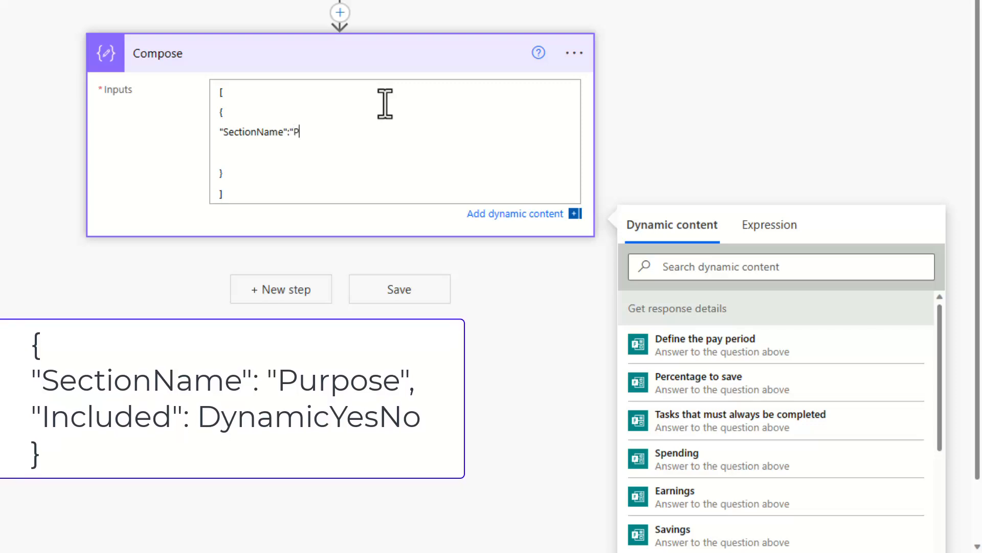
text(")
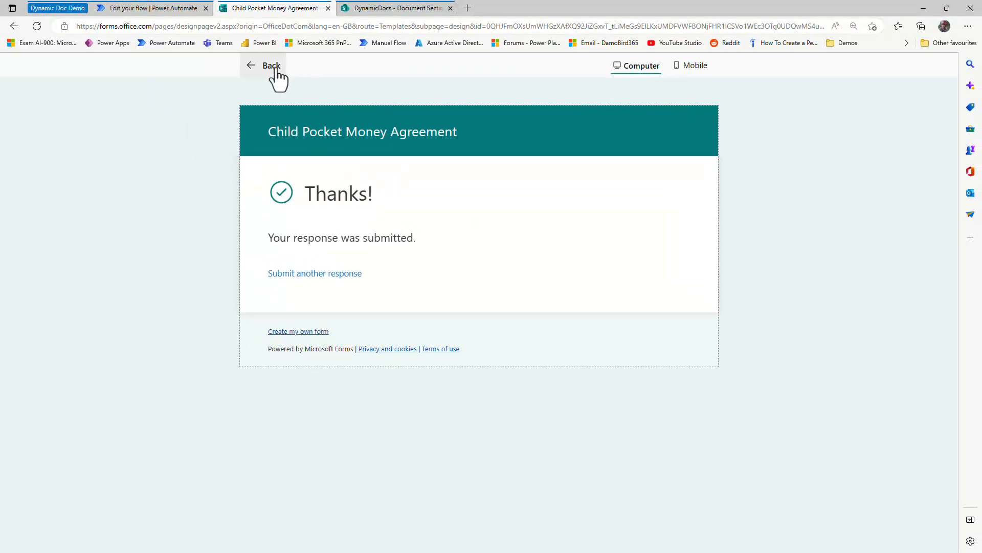
click(271, 67)
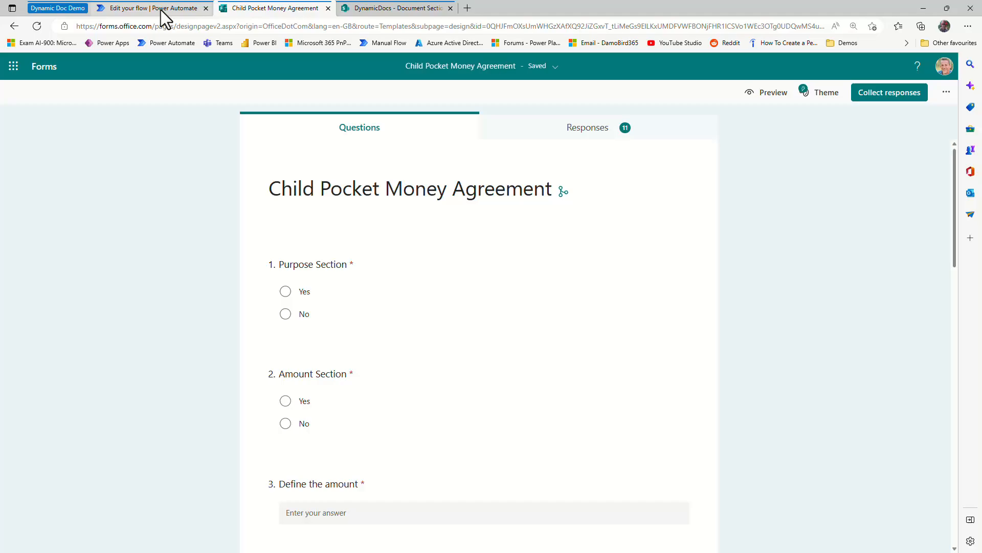
click(153, 8)
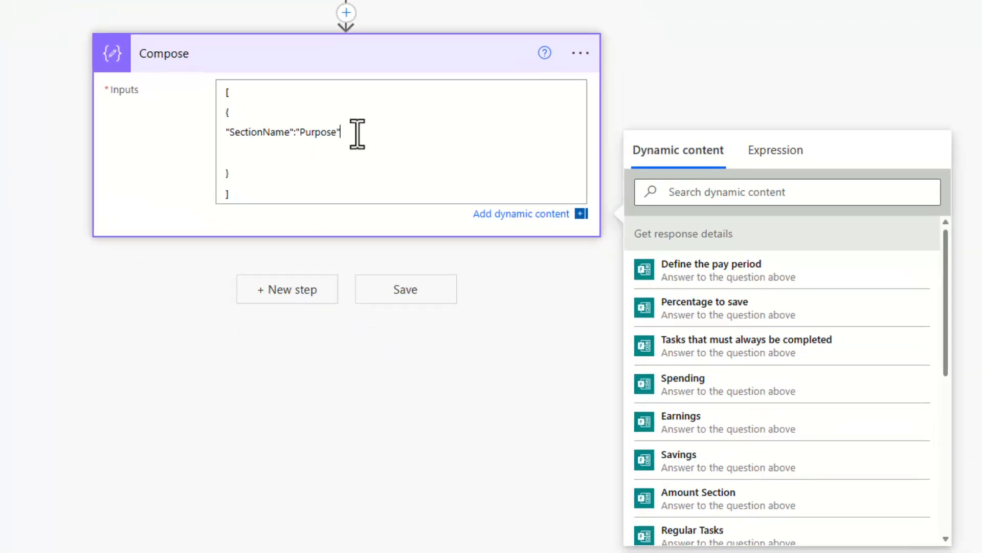
- Add an "Included" key to the Purpose object and set its value to the Purpose Section answer from Get response details
text(,)
key(Return)
text("Inc)
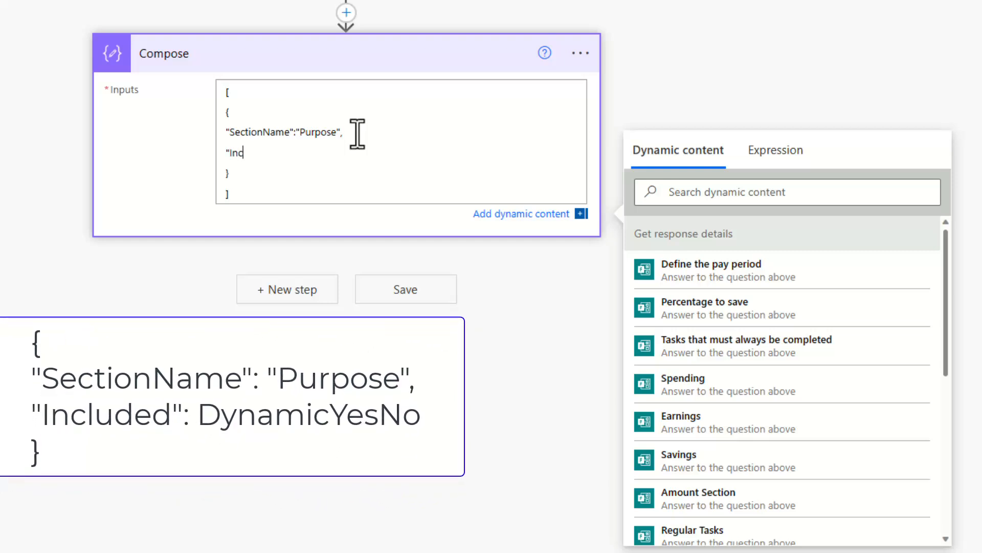
text(luded":)
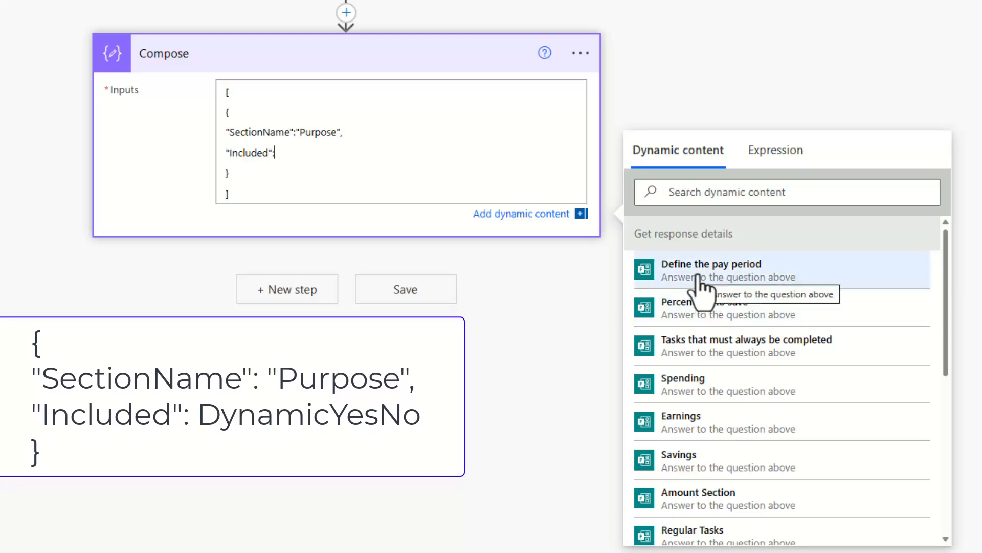
click(740, 194)
text(purpose)
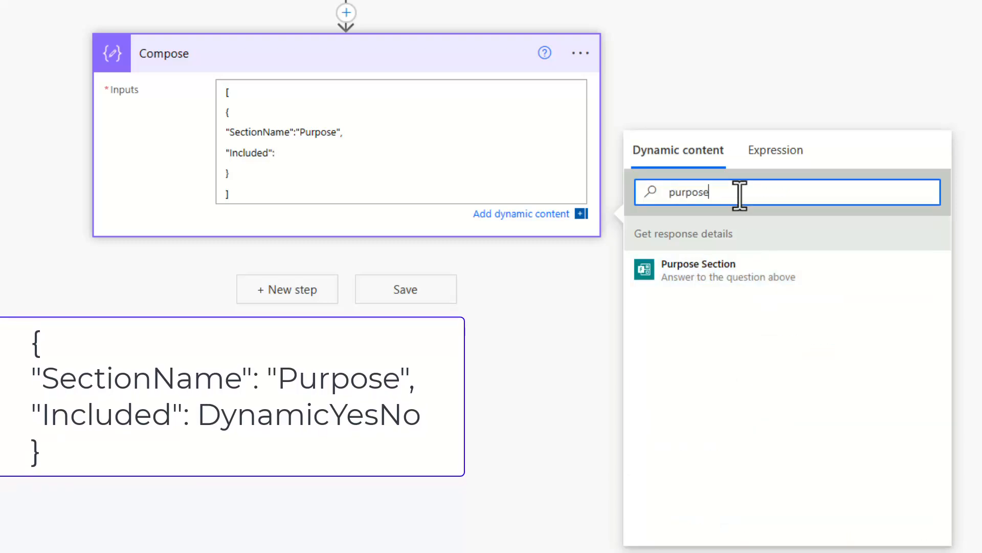
click(709, 278)
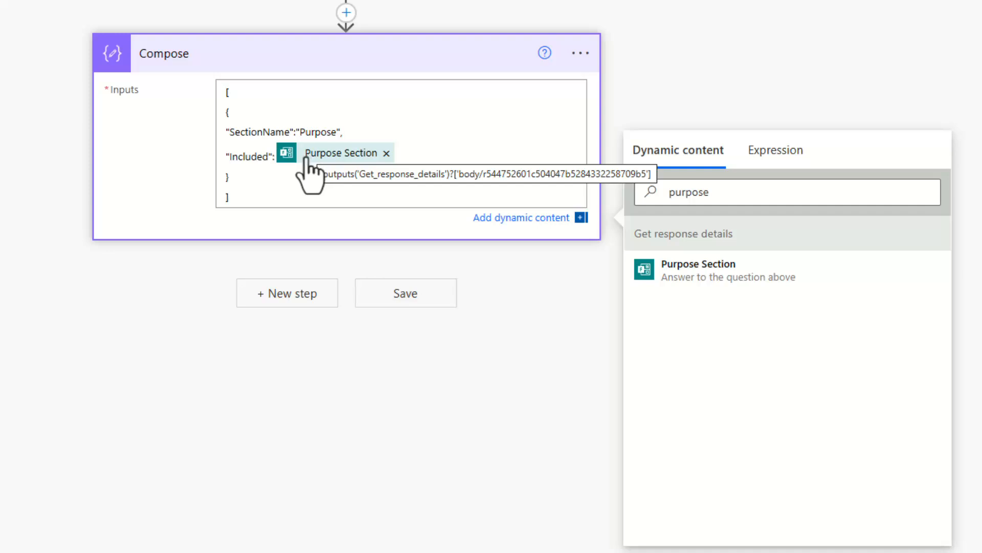
- Copy the whole Purpose object and paste a duplicate below it in the array, separated by a comma
click(257, 178)
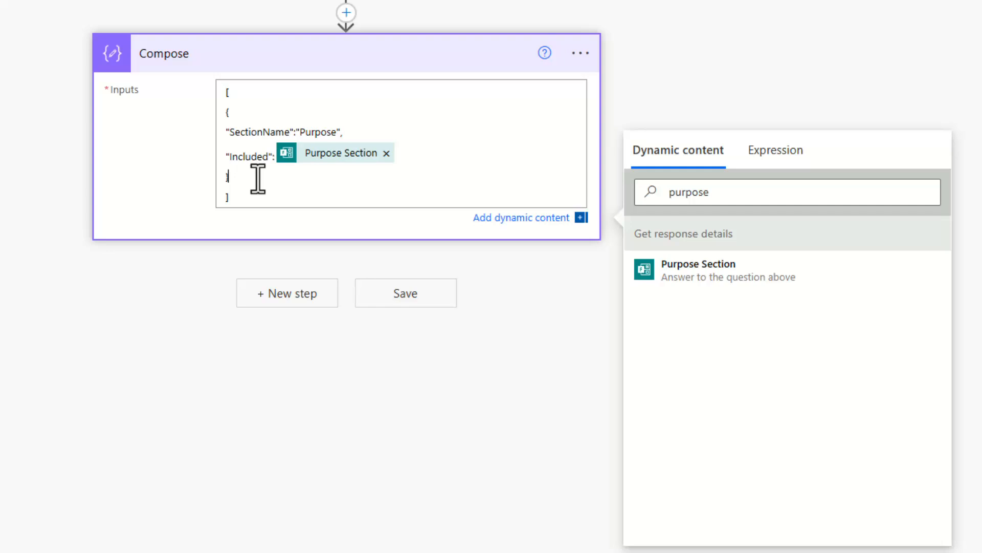
drag(257, 178, 207, 134)
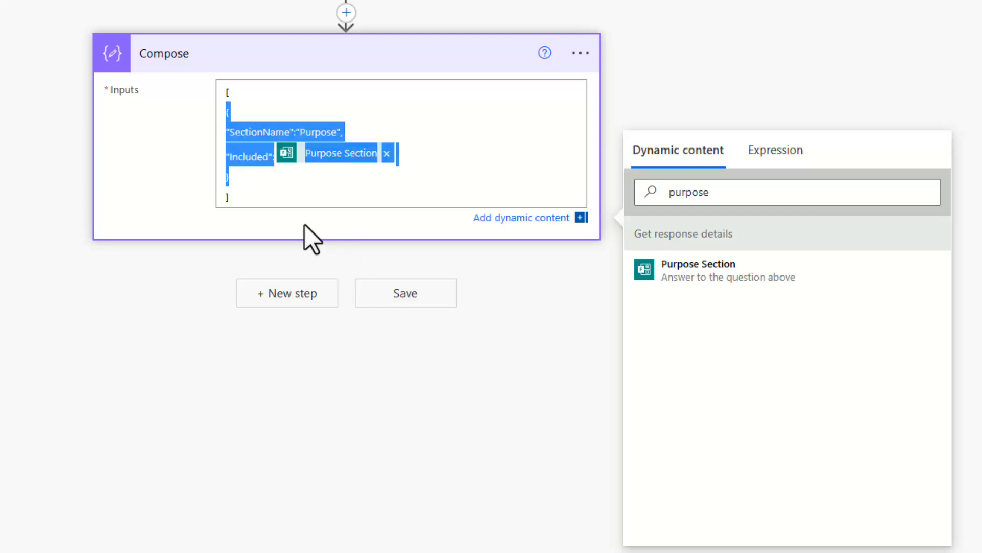
click(257, 180)
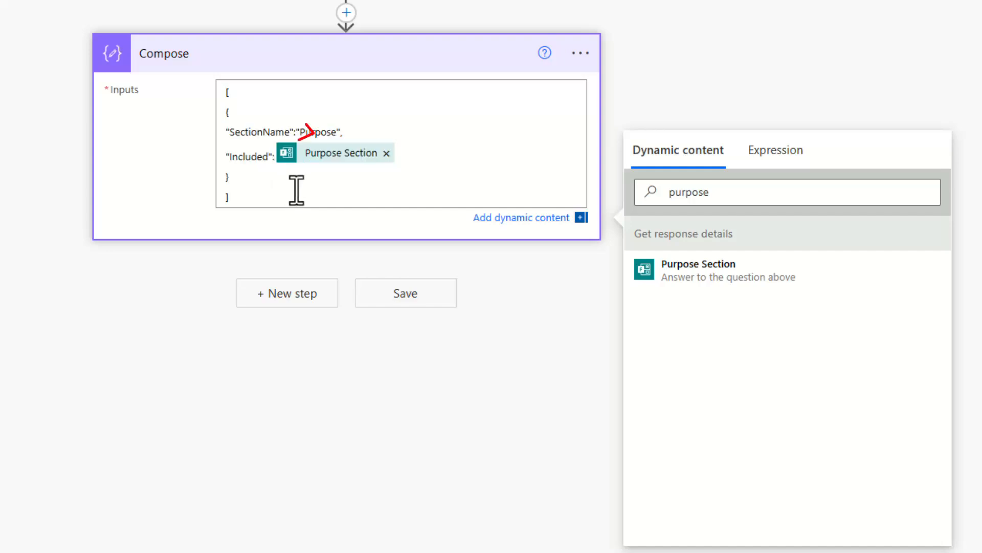
text(,)
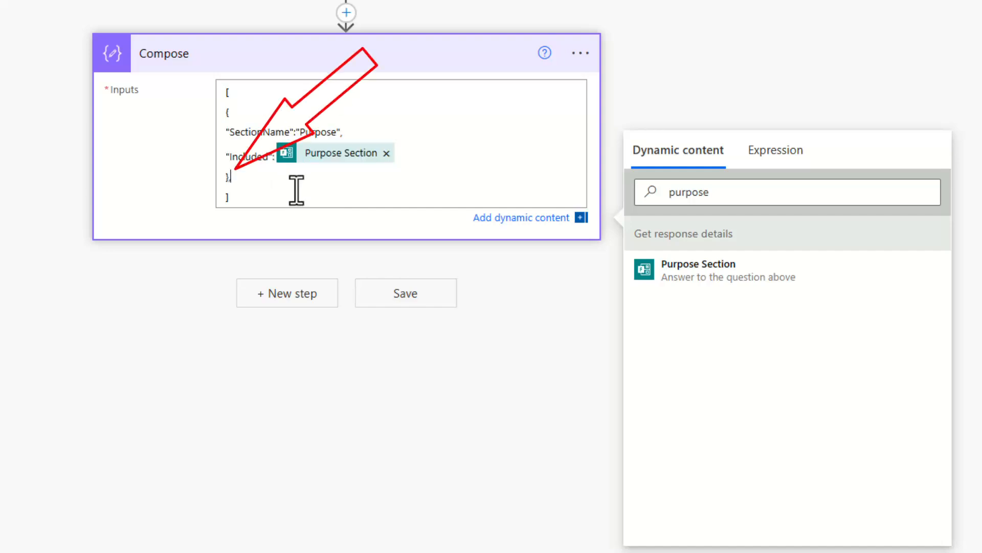
key(Return)
key(ctrl+v)
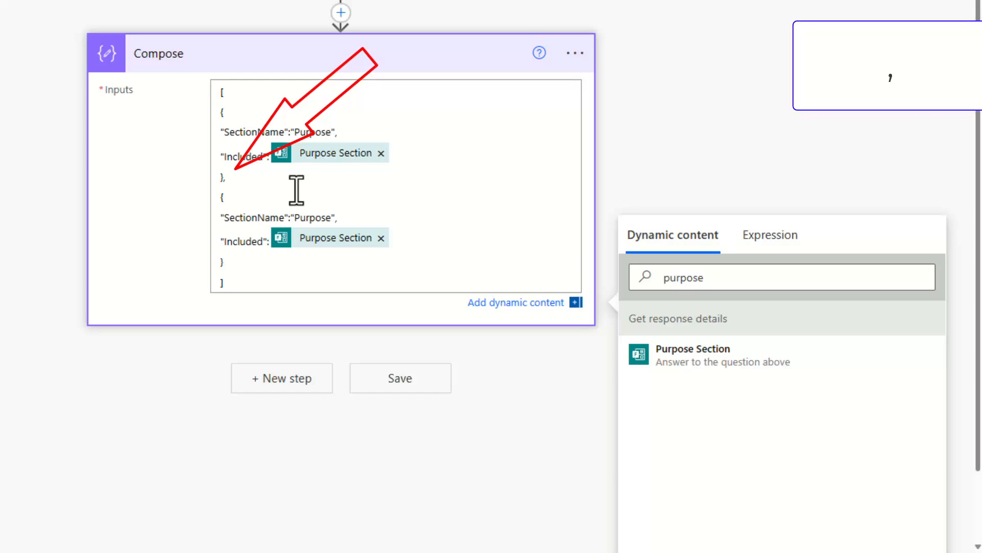
- Check the second section's name in the form and change the duplicated object's SectionName to "Amount"
click(281, 9)
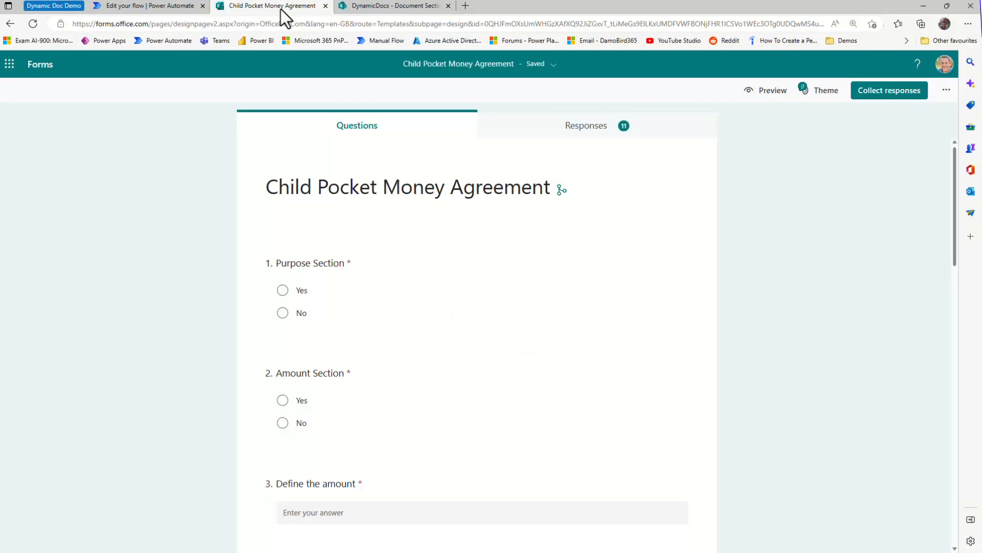
click(139, 7)
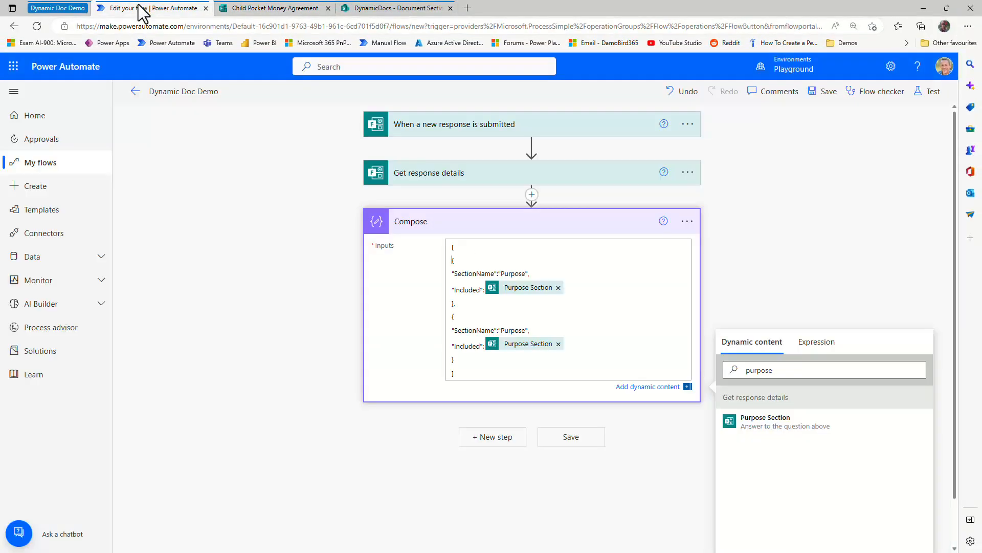
double_click(510, 330)
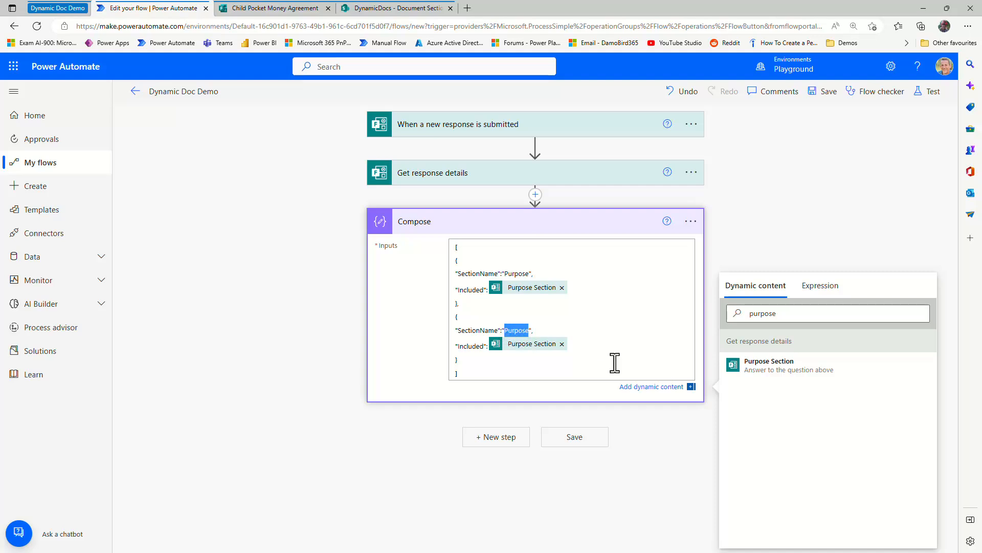
text(Amount)
- Replace the Included value of the Amount object with the Amount Section answer from Get response details
click(562, 344)
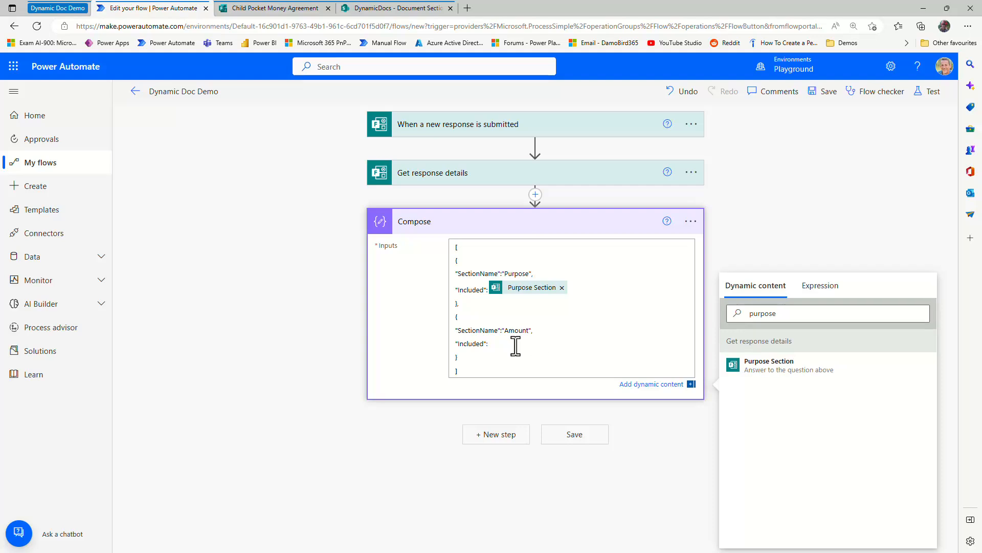
double_click(797, 313)
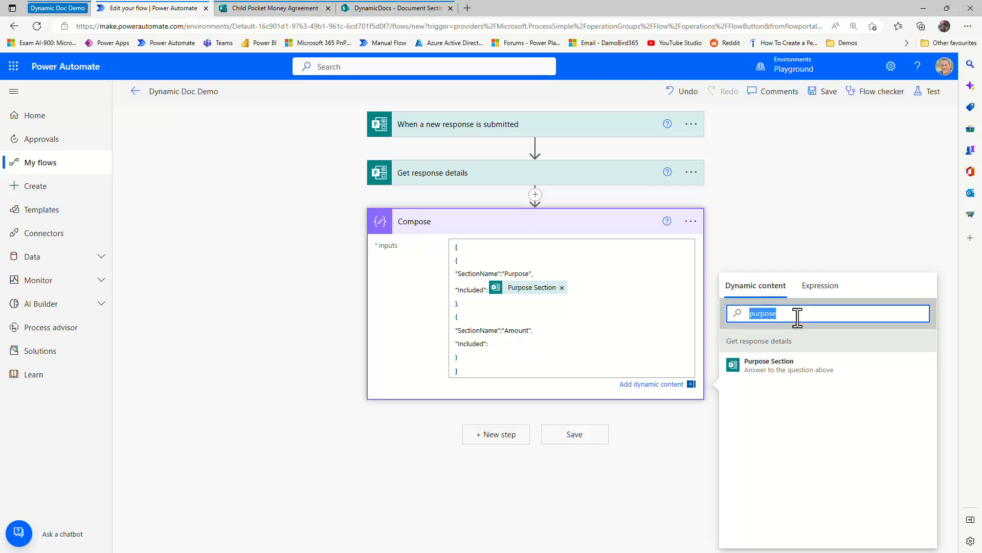
text(amount)
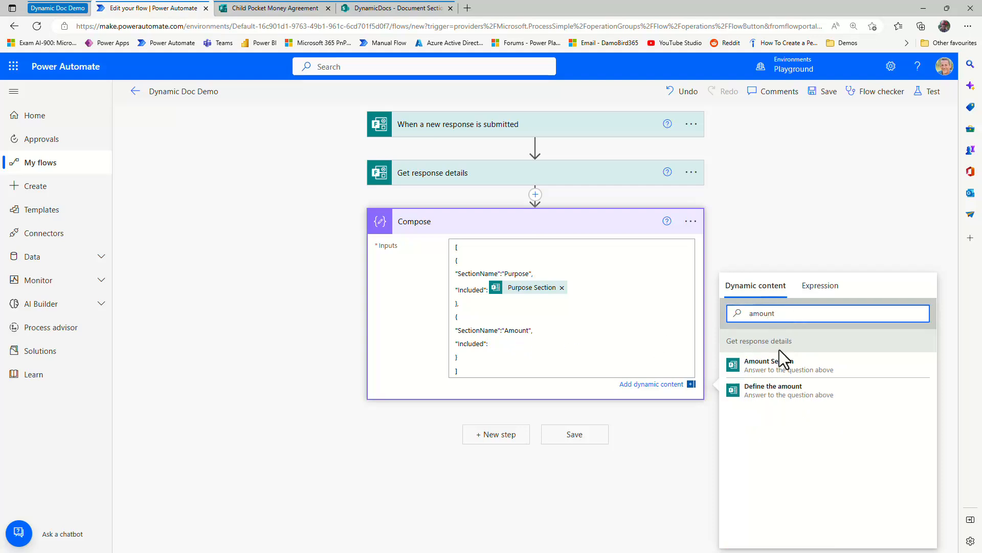
click(776, 364)
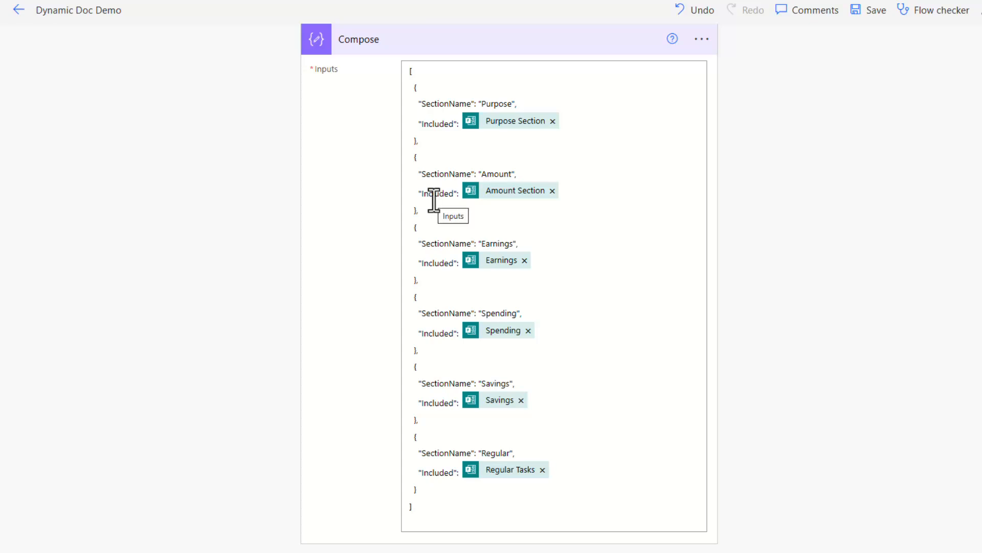
- Collapse the completed Compose action and add a second Compose action below it
click(516, 49)
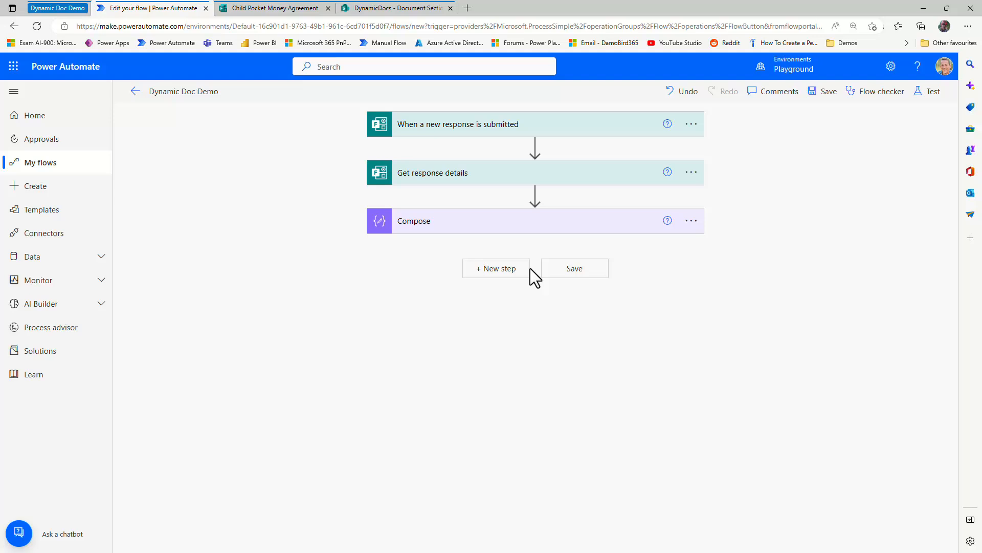
click(503, 270)
text(c)
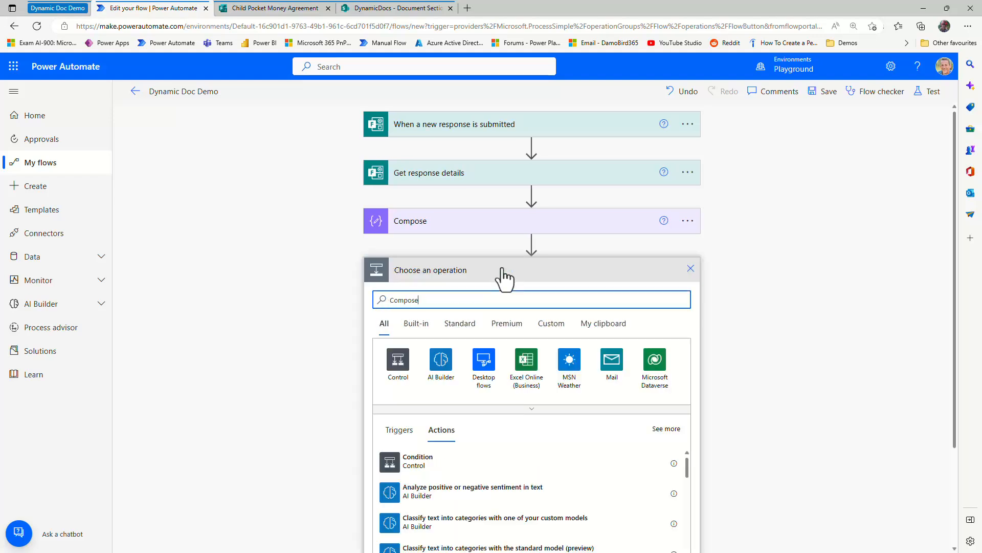
text(ompose)
click(427, 462)
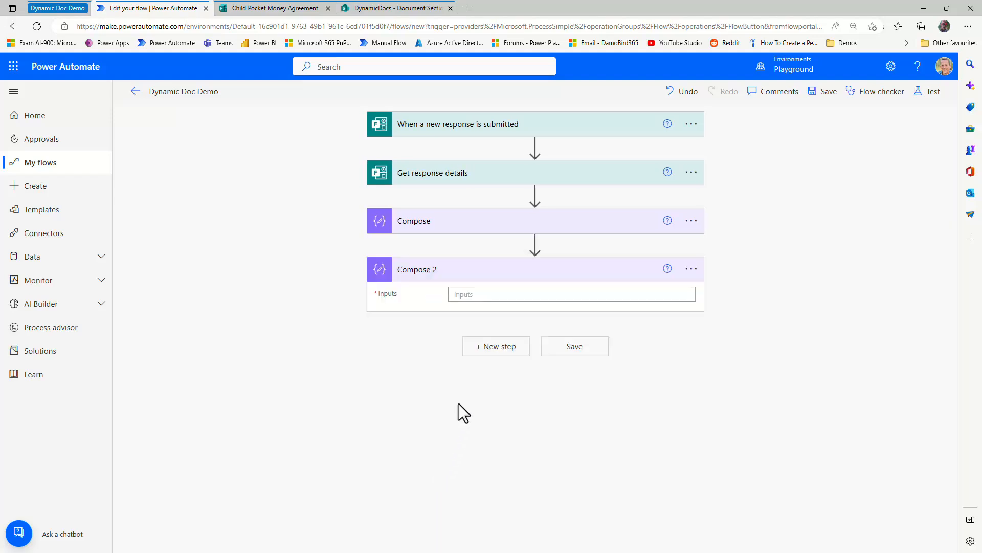
- Rename the second Compose action as ComposeVariableData
click(691, 269)
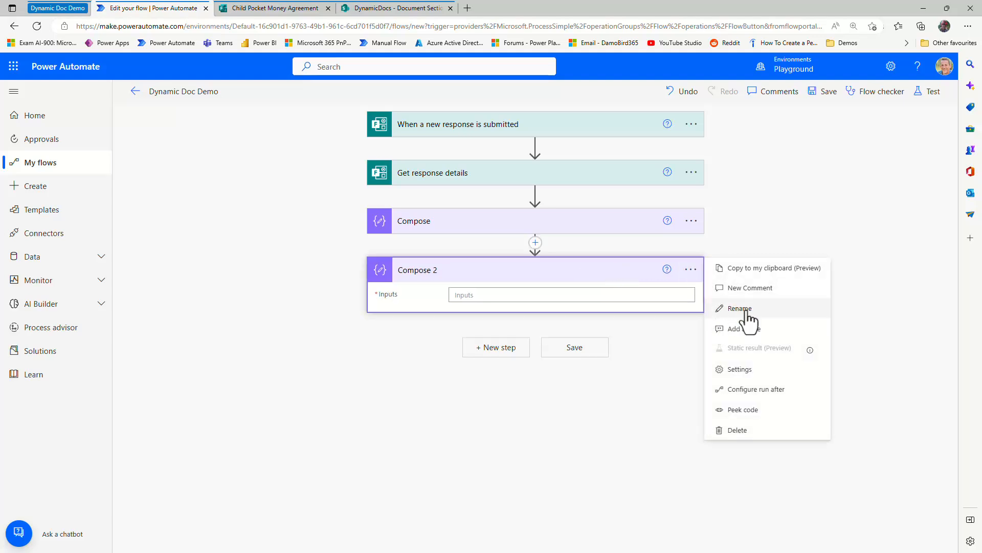
click(740, 308)
click(463, 271)
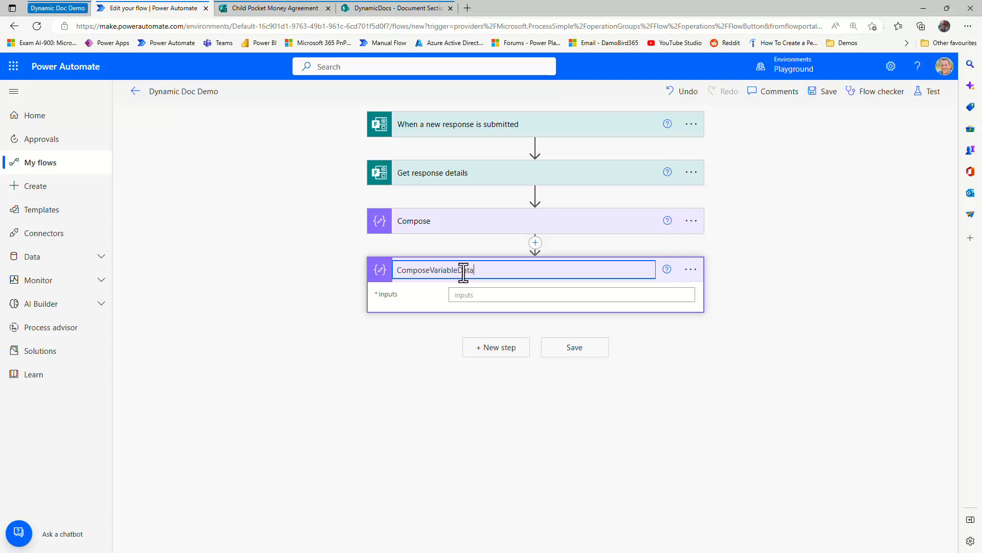
click(531, 451)
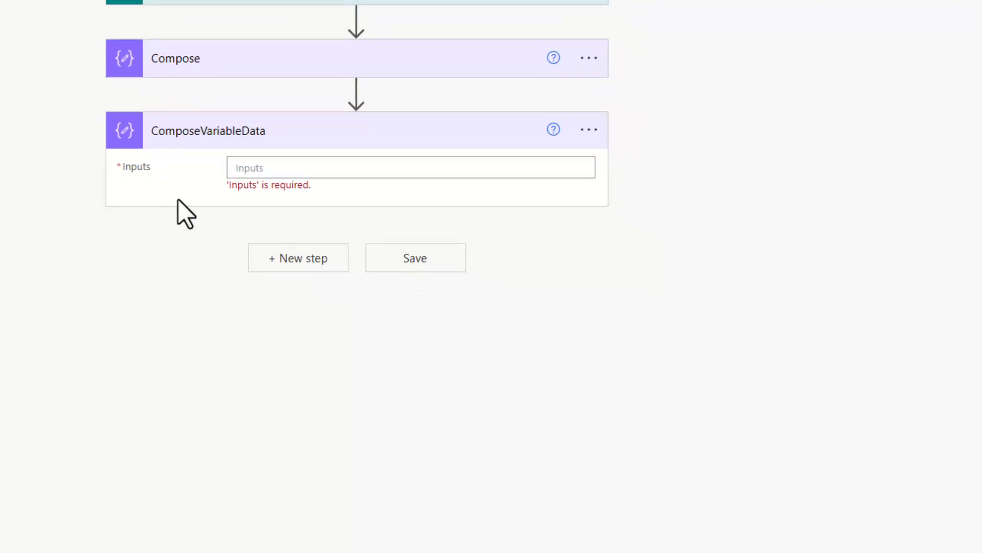
- Enter an empty JSON object in ComposeVariableData's inputs, with blank lines between the opening and closing curly braces
click(275, 169)
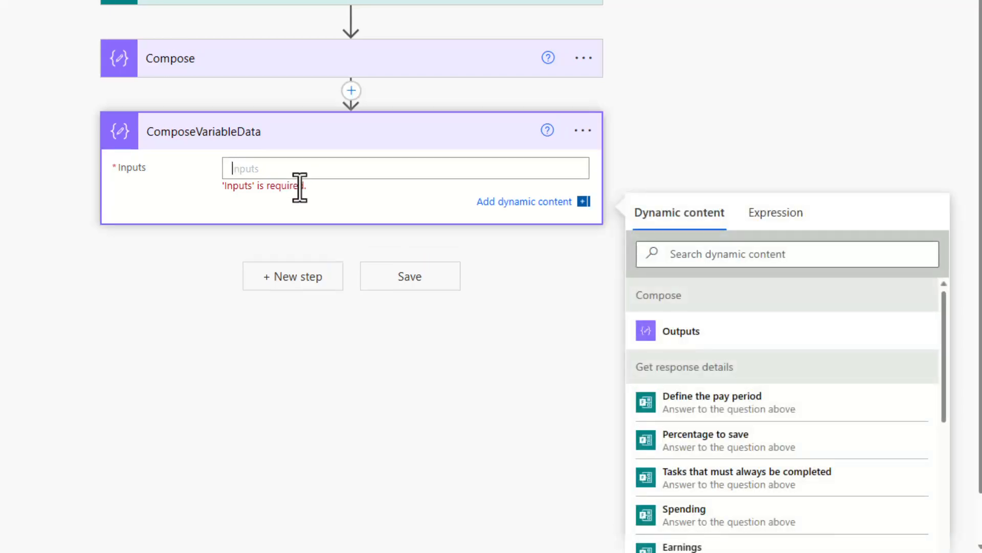
text({)
key(Return)
key(Return)
key(Return)
key(Return)
text(})
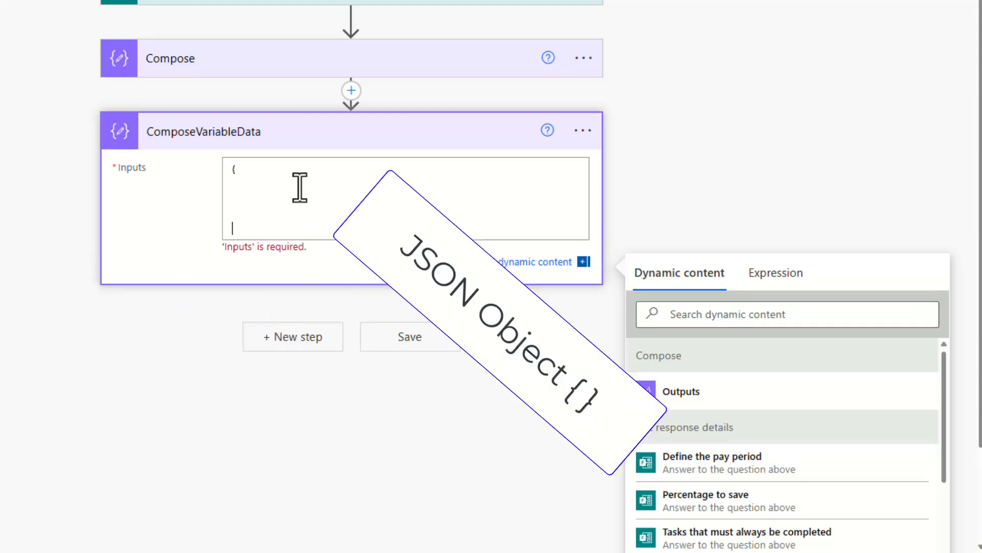
- Add an "Amount" key to the JSON object with the Define the amount answer from Get response details as its value
click(300, 187)
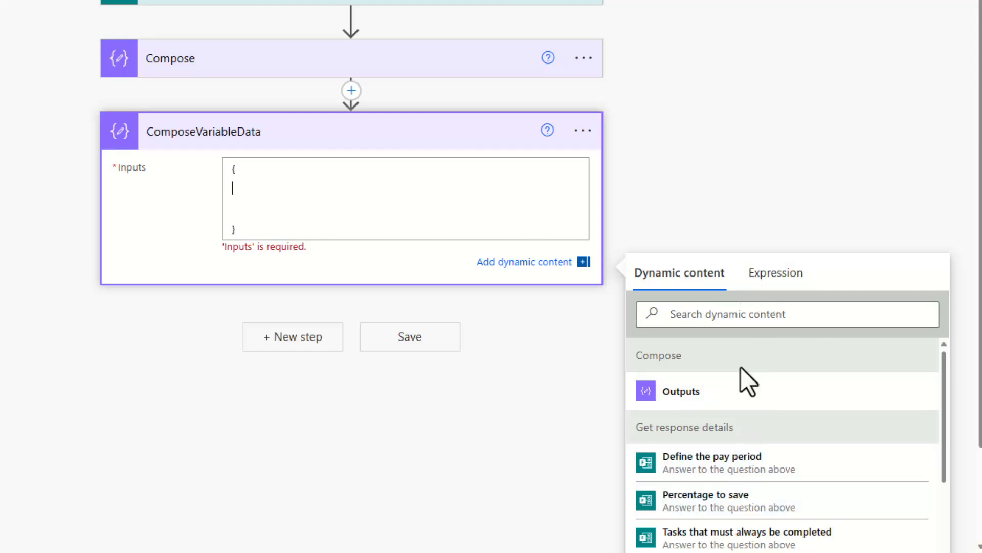
click(739, 315)
text(amount)
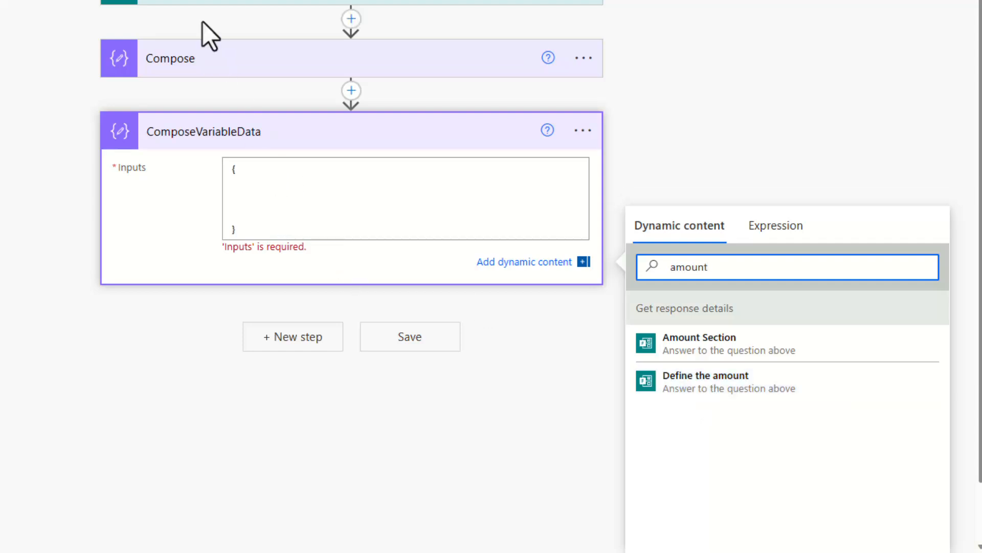
click(264, 189)
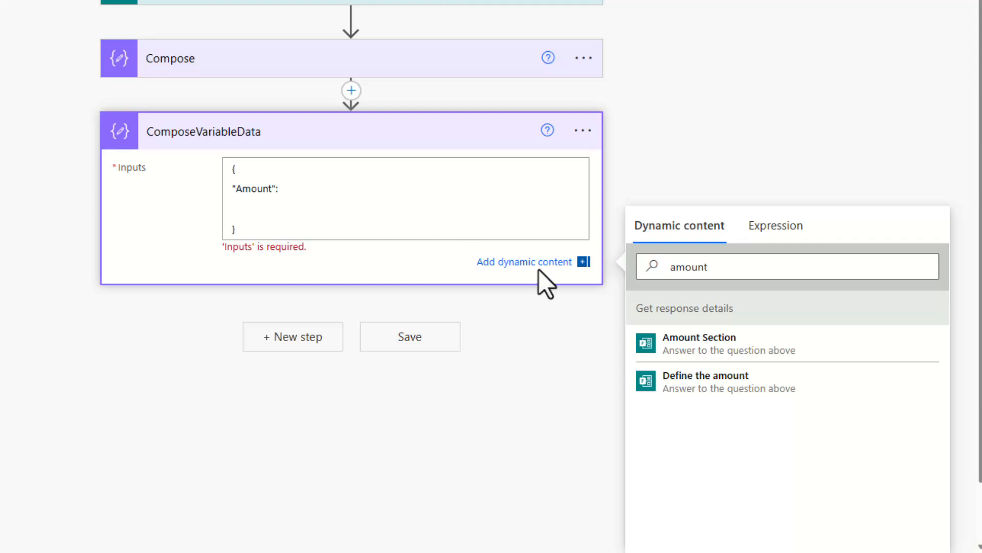
click(721, 386)
- Add a comma and a "Pay Period" key on the following line, with the Define the pay period answer as its value
click(445, 193)
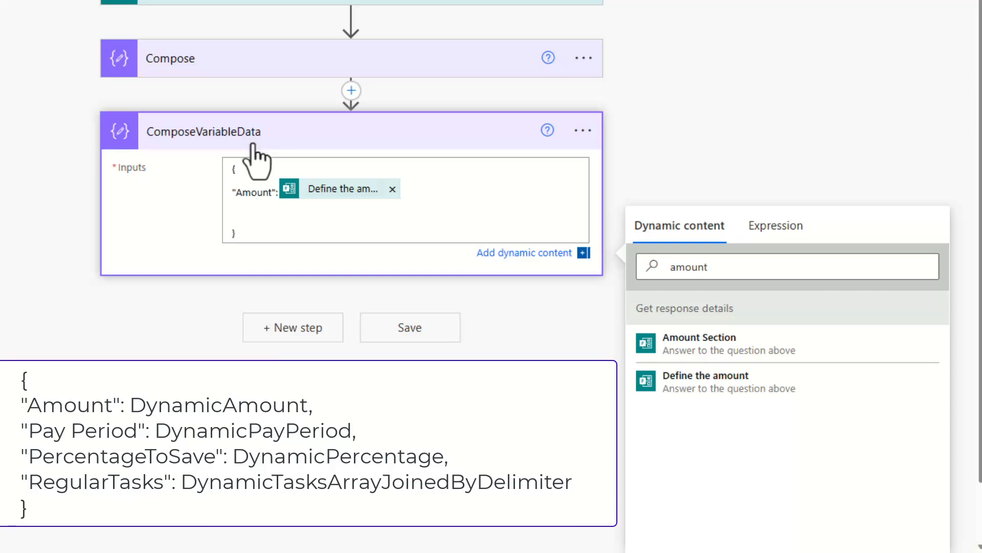
text(,)
key(Return)
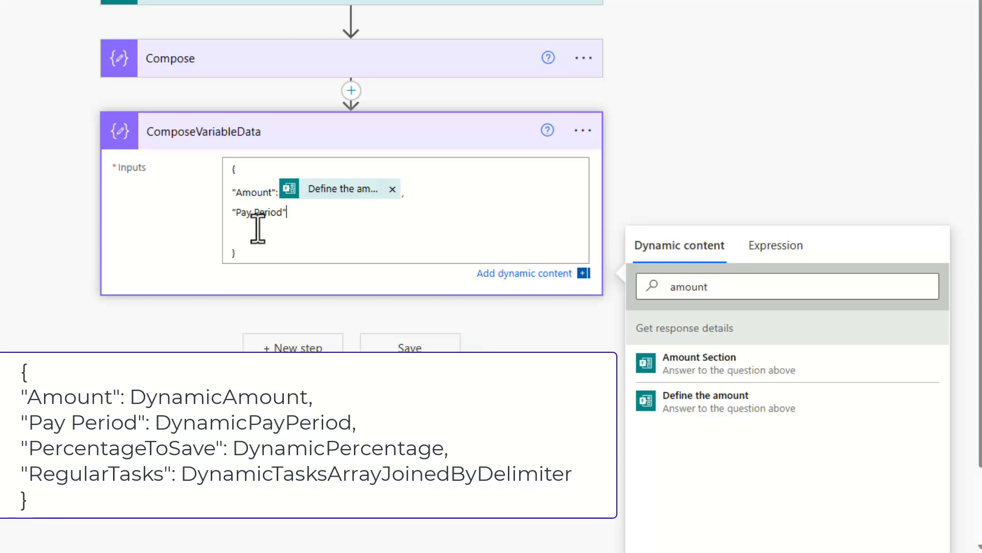
click(288, 213)
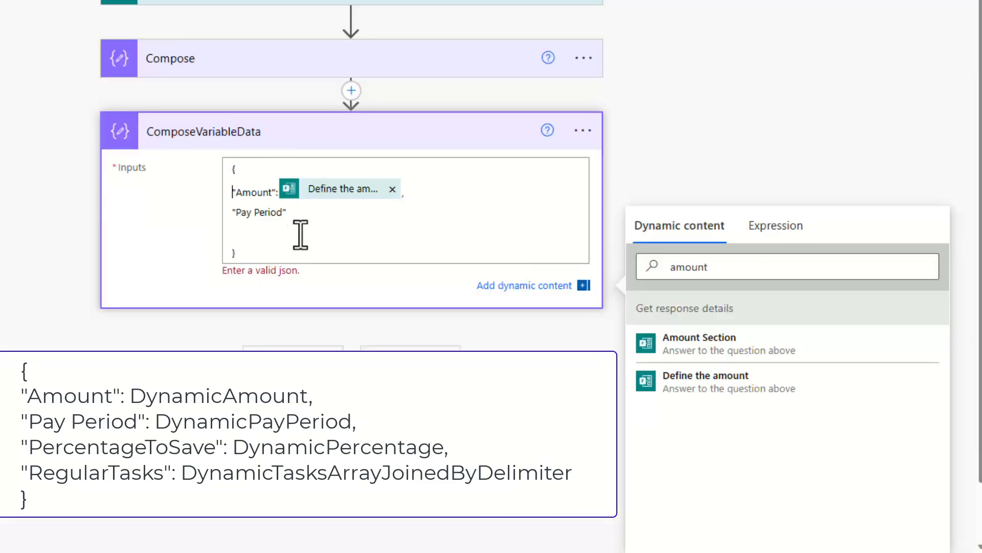
click(341, 219)
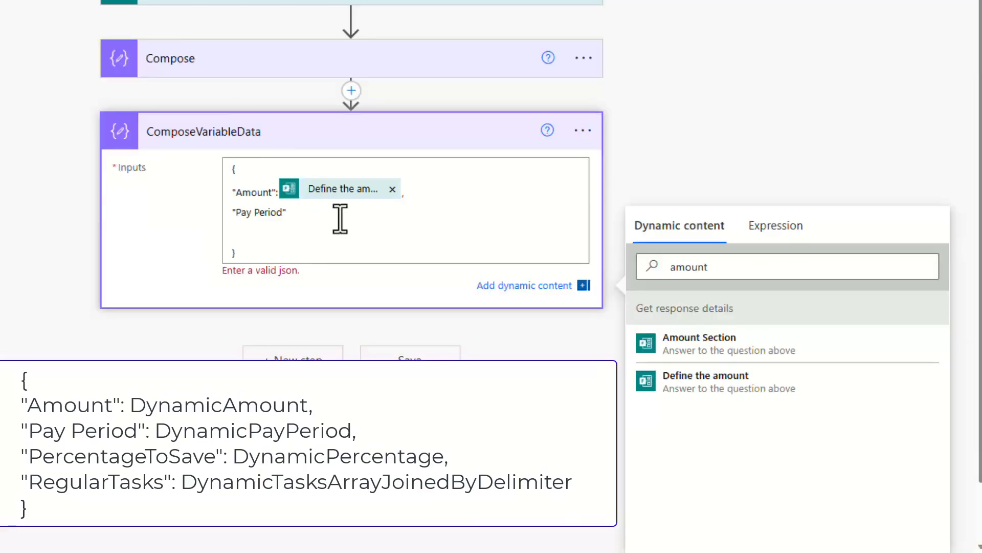
double_click(832, 272)
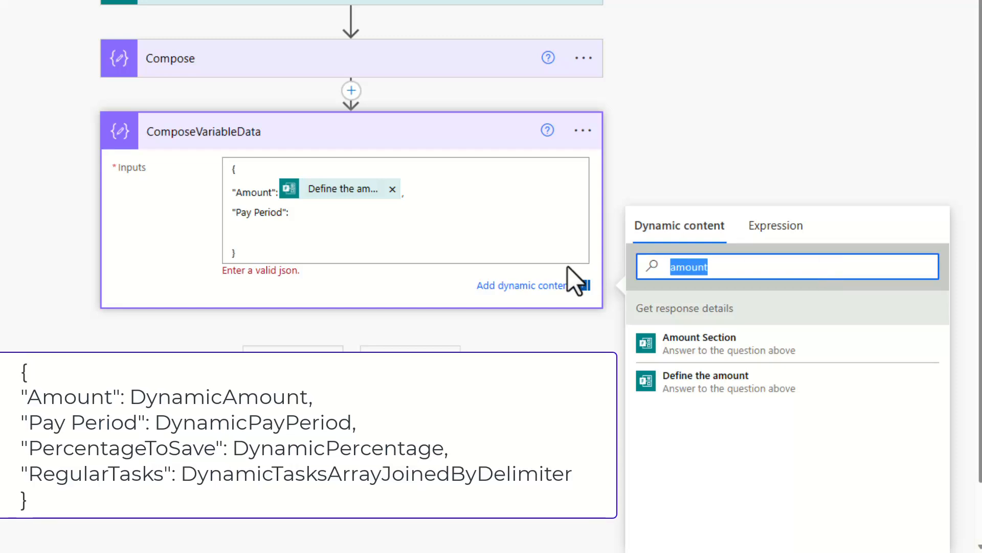
text(per)
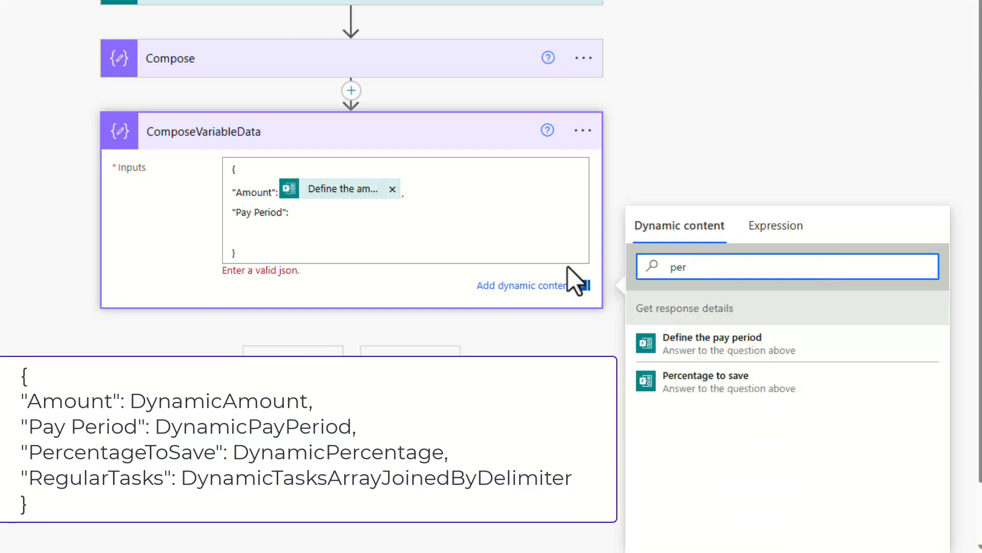
click(706, 344)
- Add a comma and a "PercentageToSave" key below Pay Period, with the Percentage to save answer as its value
click(443, 225)
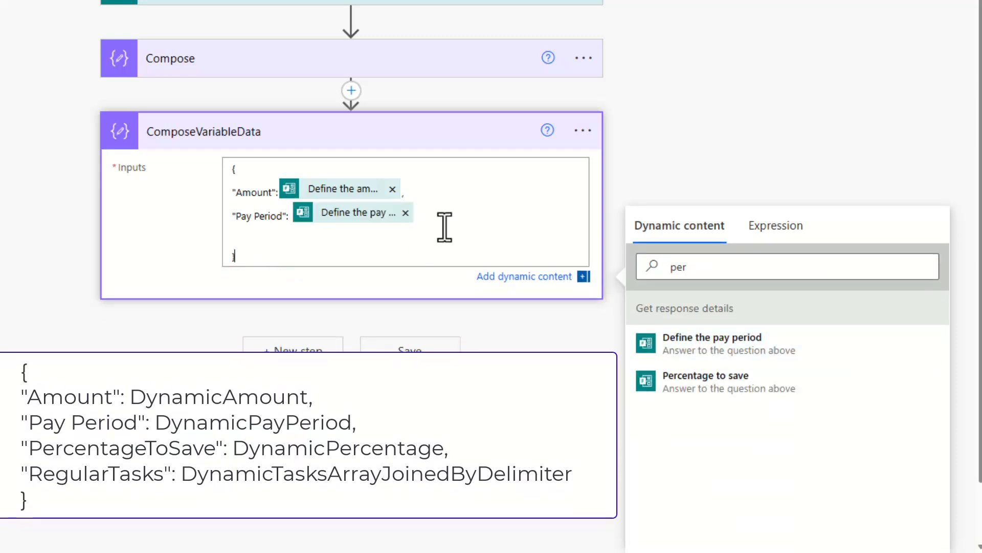
text(,)
key(Return)
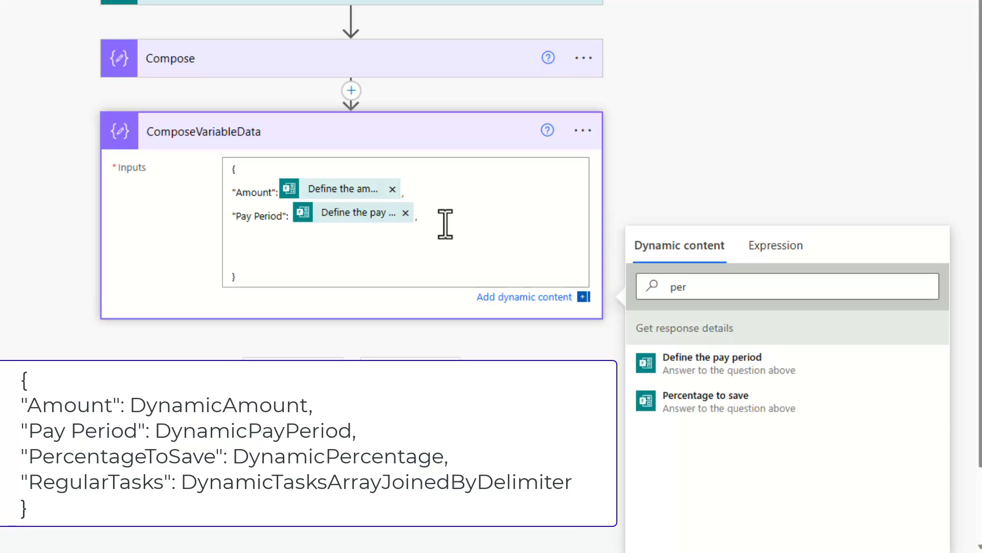
text(Perce)
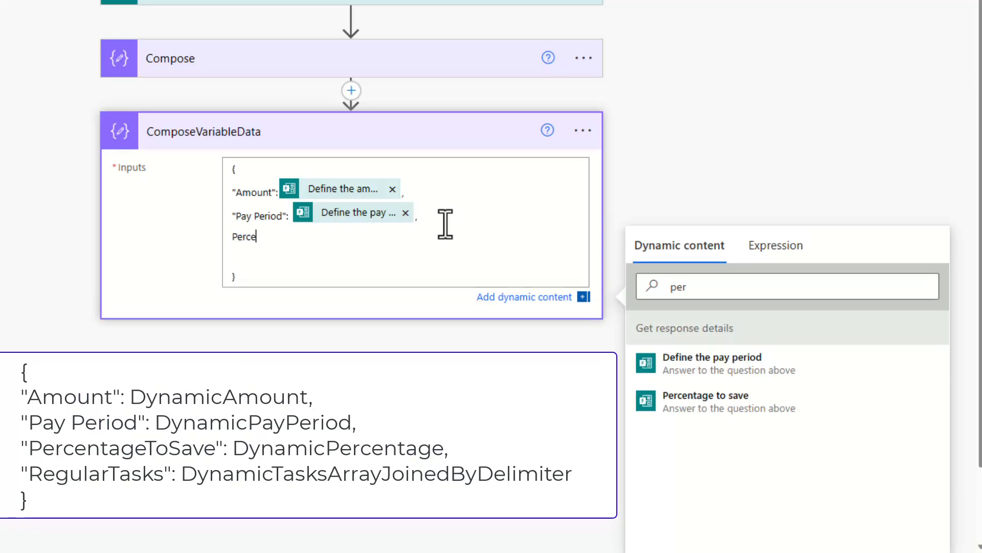
text(ntageTo)
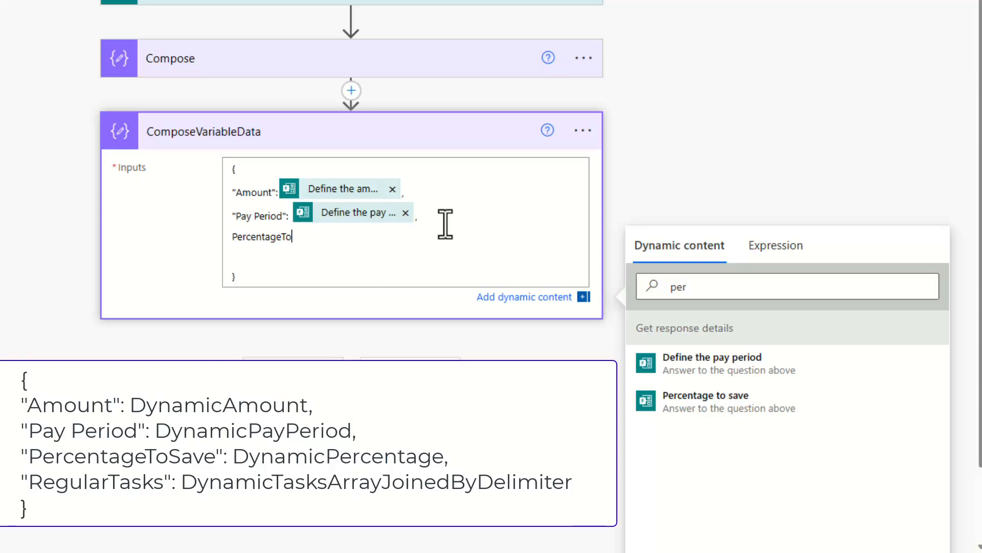
text(Save)
key(BackSpace)
key(BackSpace)
text(ave)
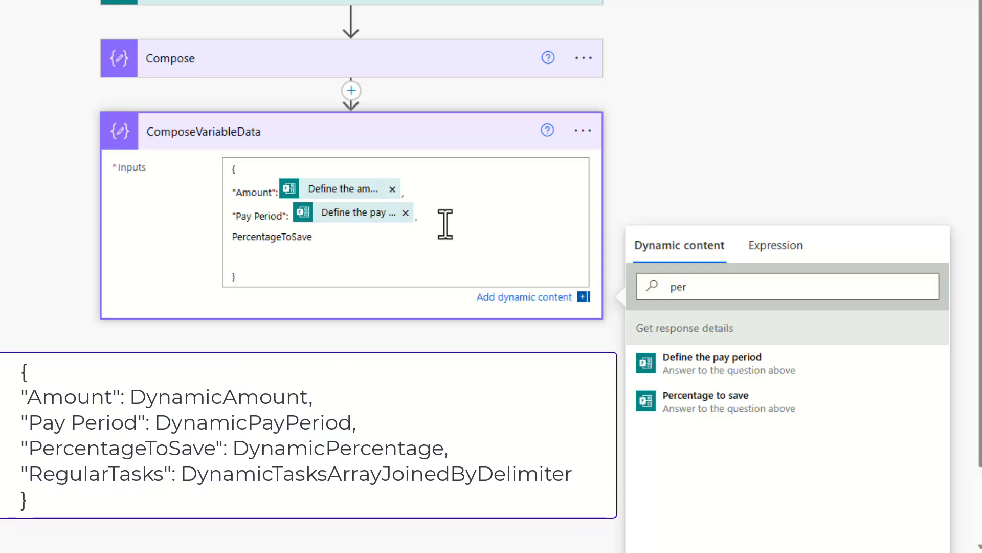
key(Down)
key(Home)
text(")
key(End)
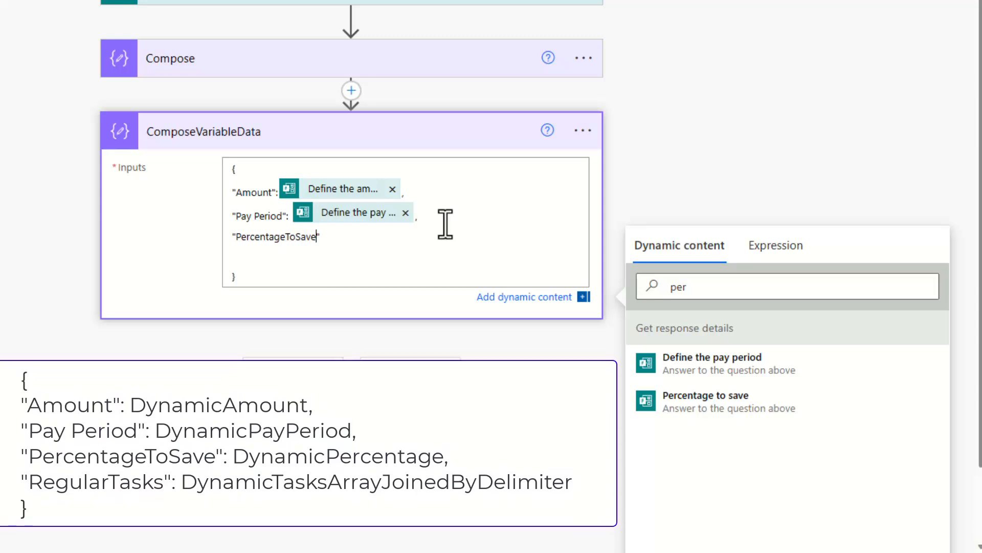
text(":)
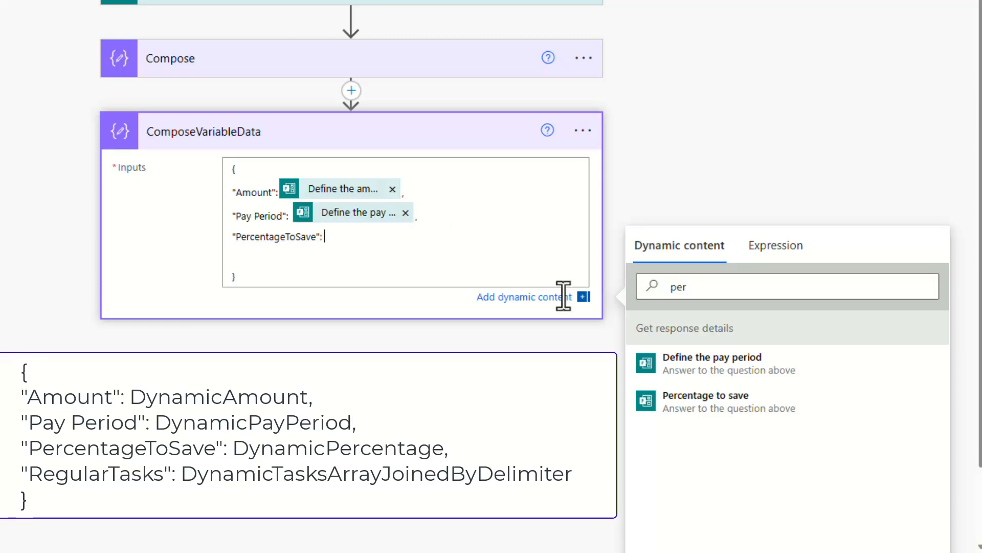
click(719, 407)
- Add a comma after the PercentageToSave value and a "RegularTasks" key followed by a colon on the line below
click(504, 246)
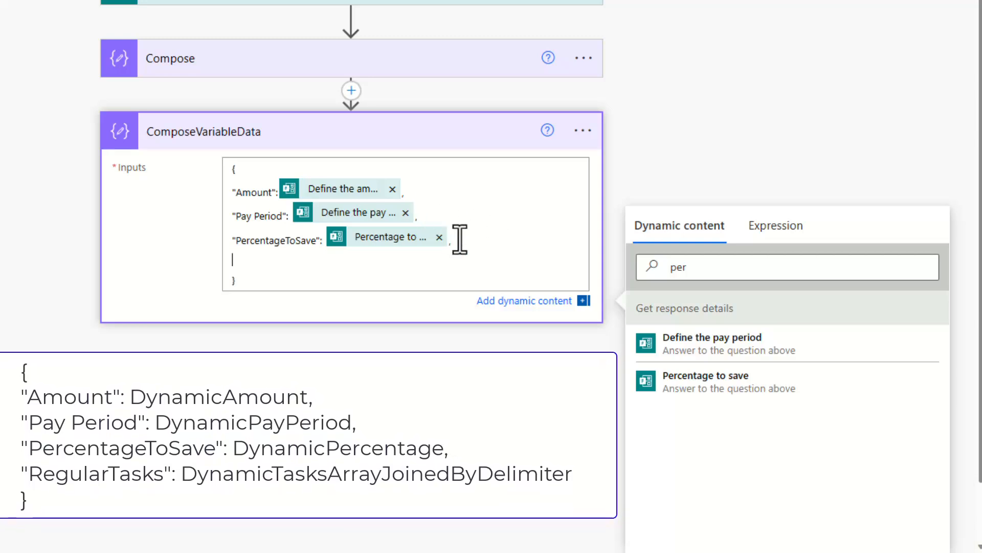
key(Return)
text(")
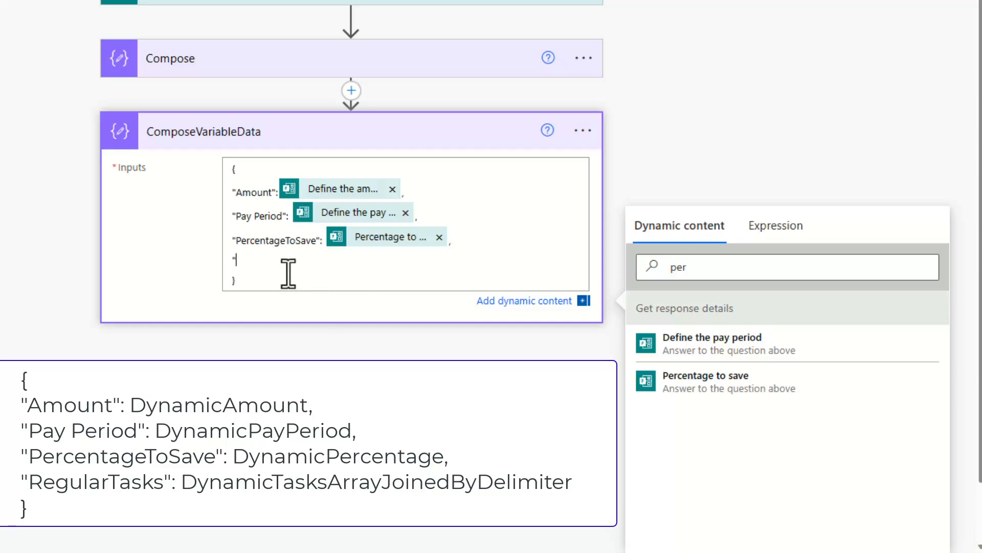
text(Regula)
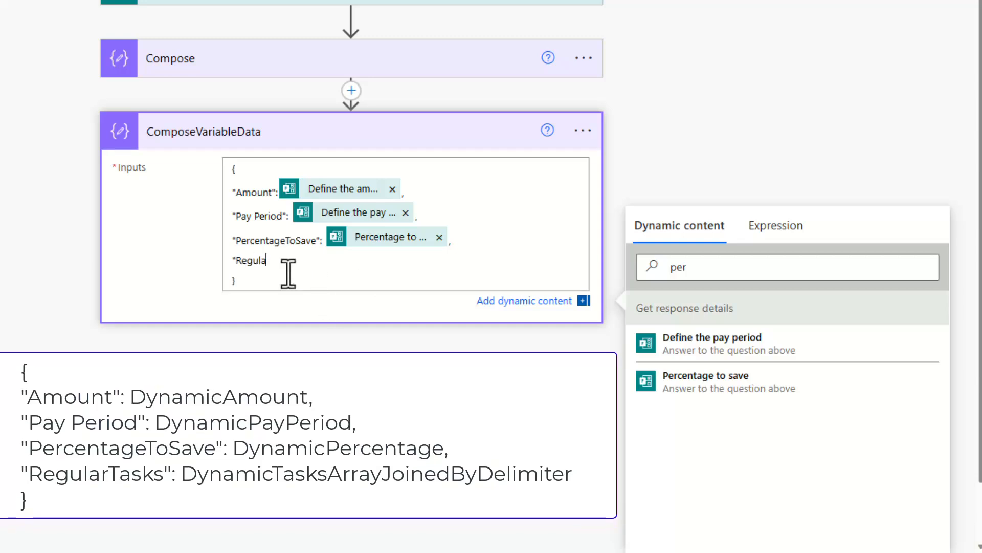
text(rT)
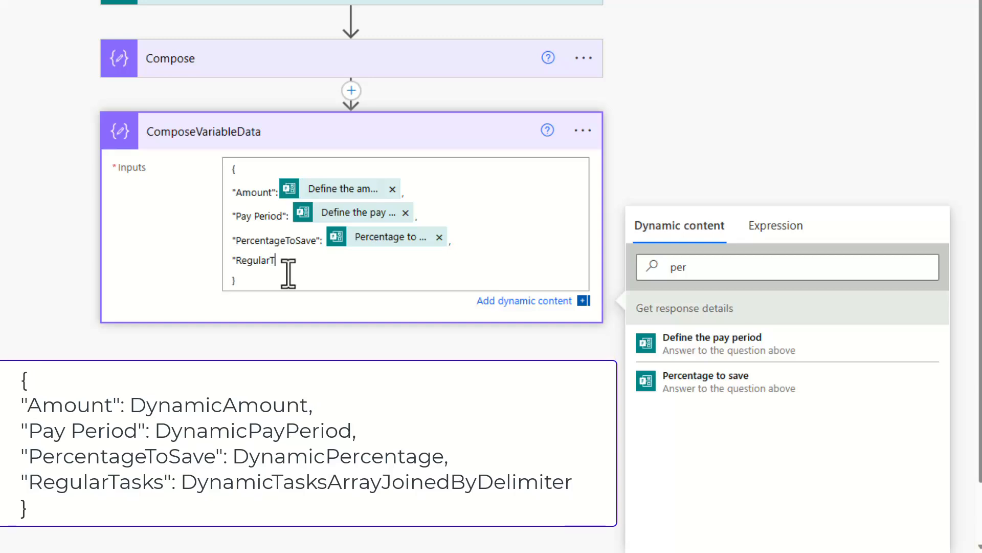
text(asks")
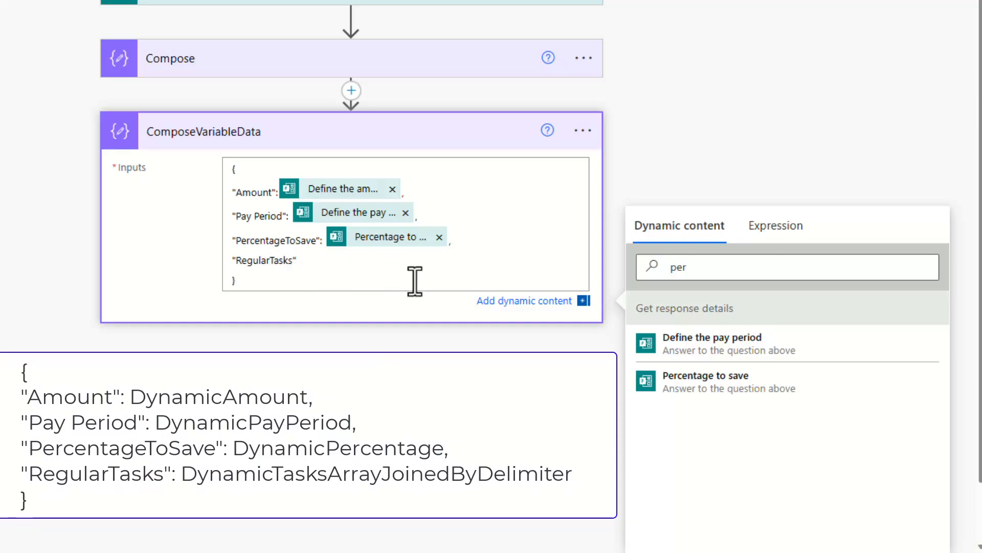
text(:)
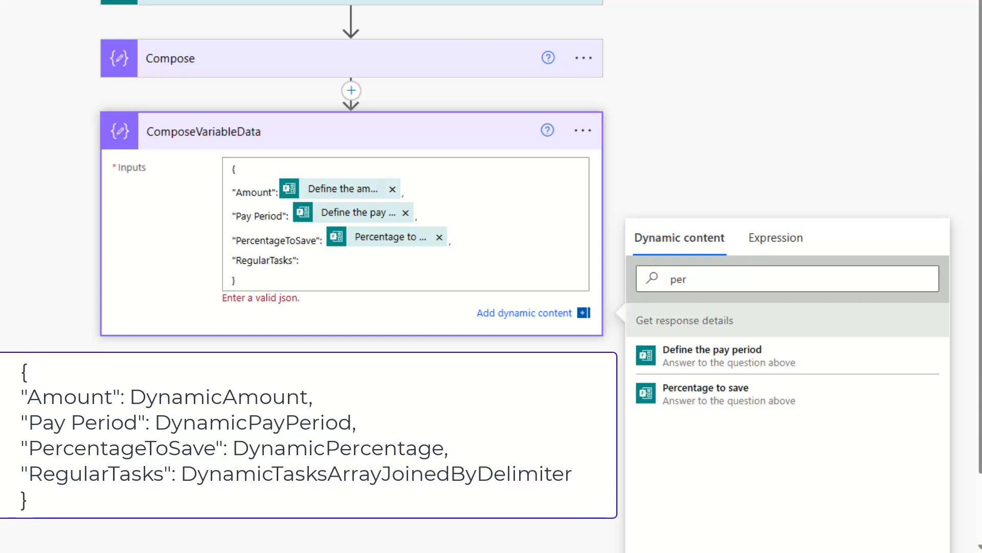
- Compose an expression for the RegularTasks value using json() around the Tasks that must always be completed answer
click(348, 261)
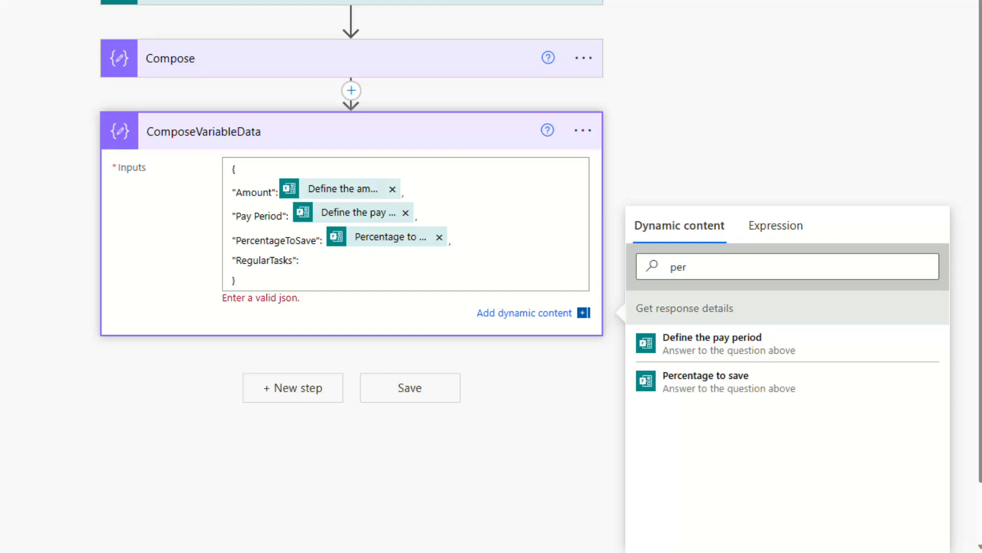
click(775, 239)
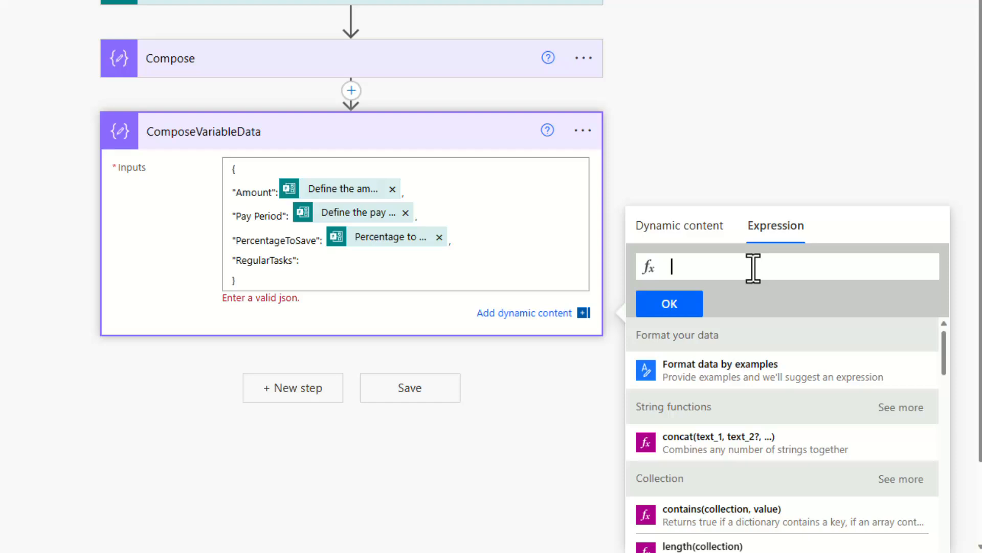
text(json()
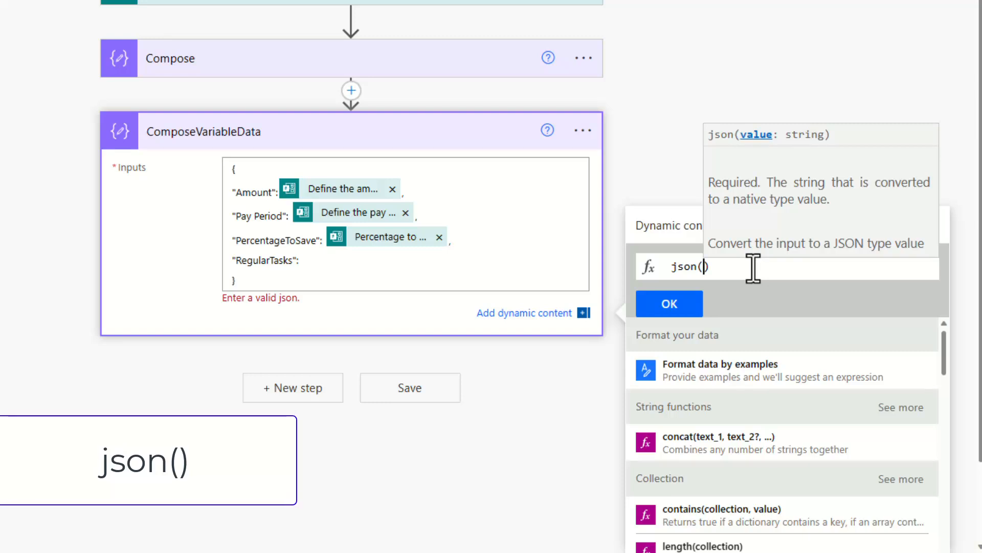
click(682, 231)
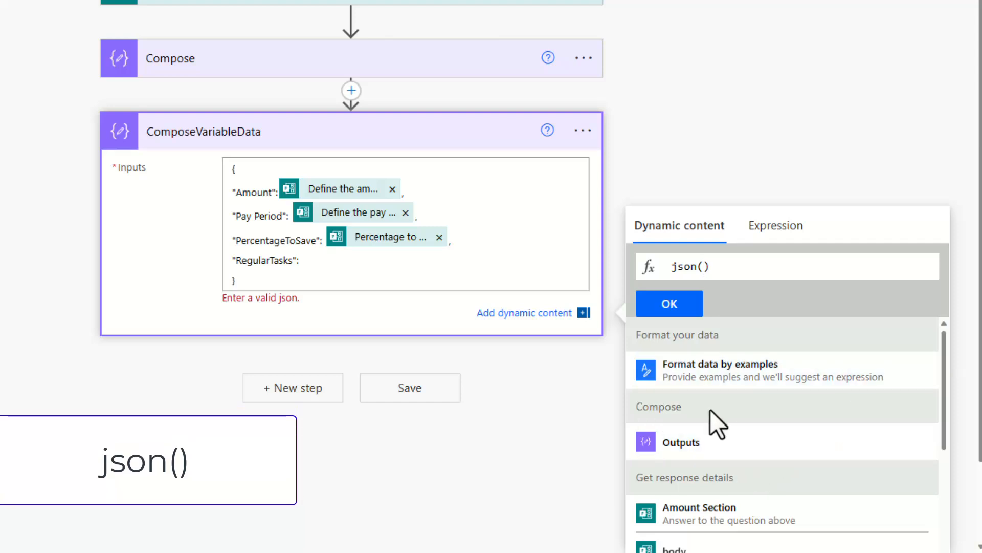
scroll(711, 412, down, 3)
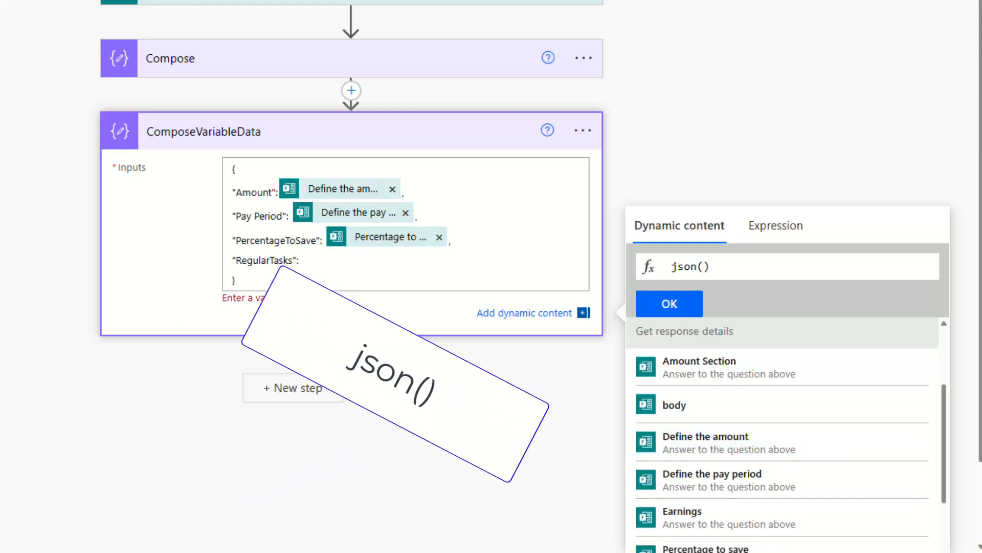
scroll(747, 391, up, 3)
scroll(780, 374, down, 3)
scroll(783, 376, down, 5)
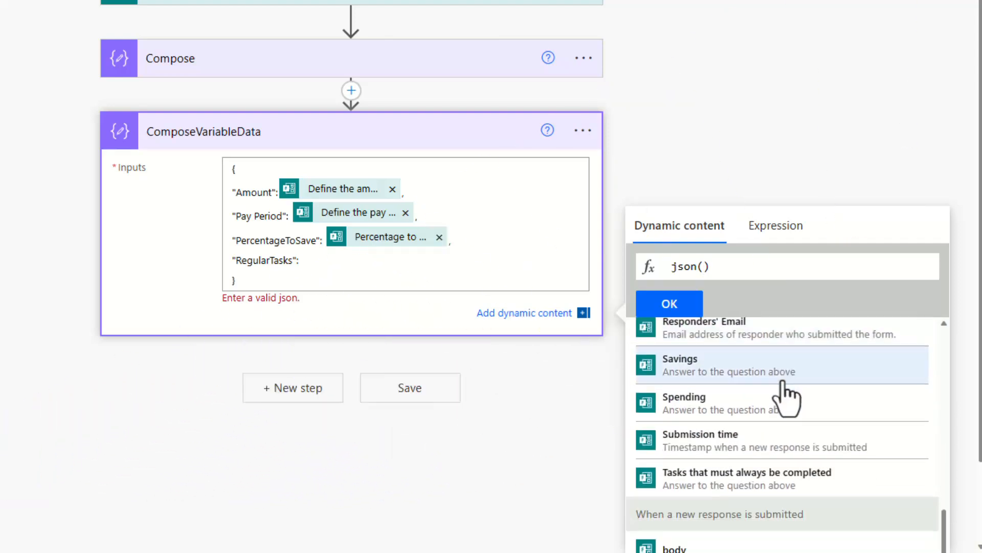
click(748, 479)
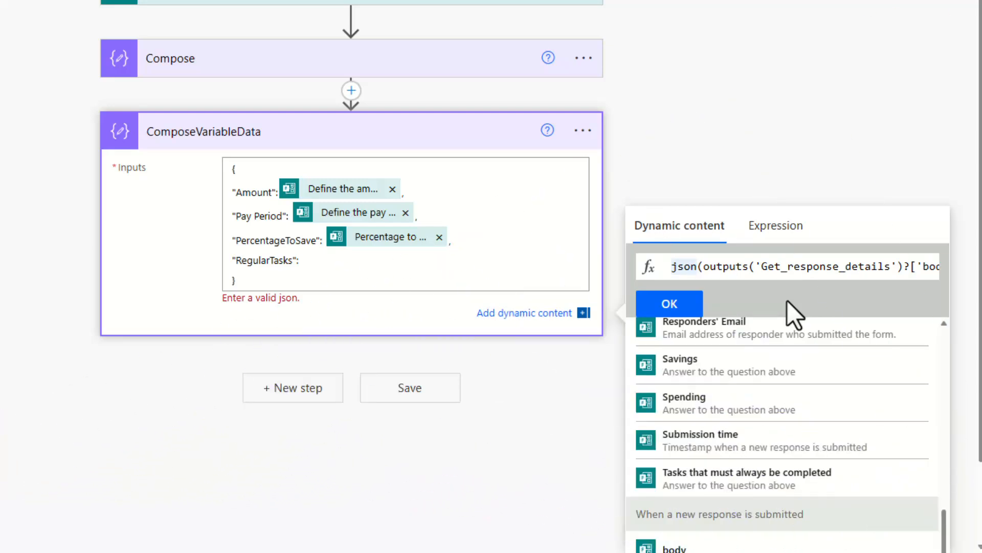
- Wrap the json() expression in join() with ', ' as the delimiter and insert it as the RegularTasks value
text(join)
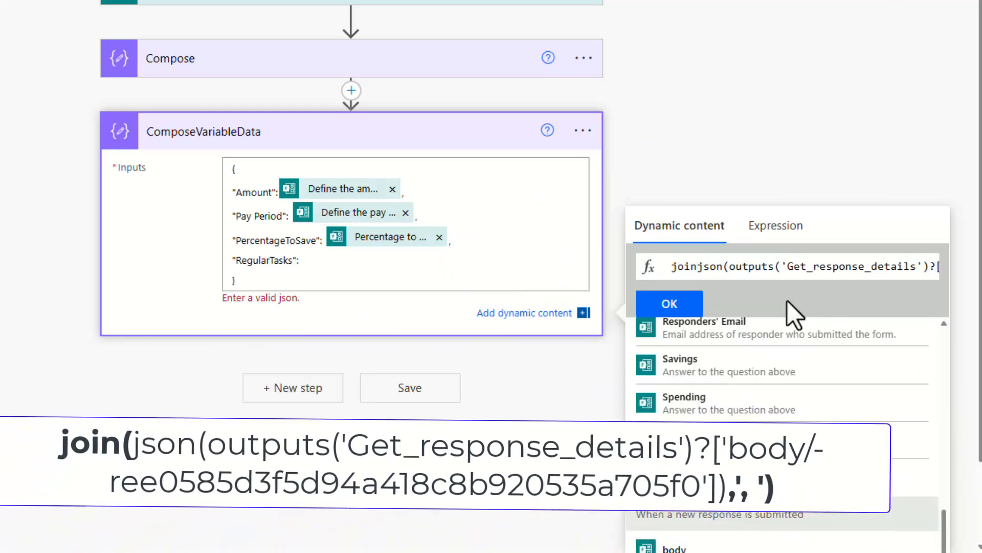
text(()
key(Right)
key(Right)
key(Right)
key(Right)
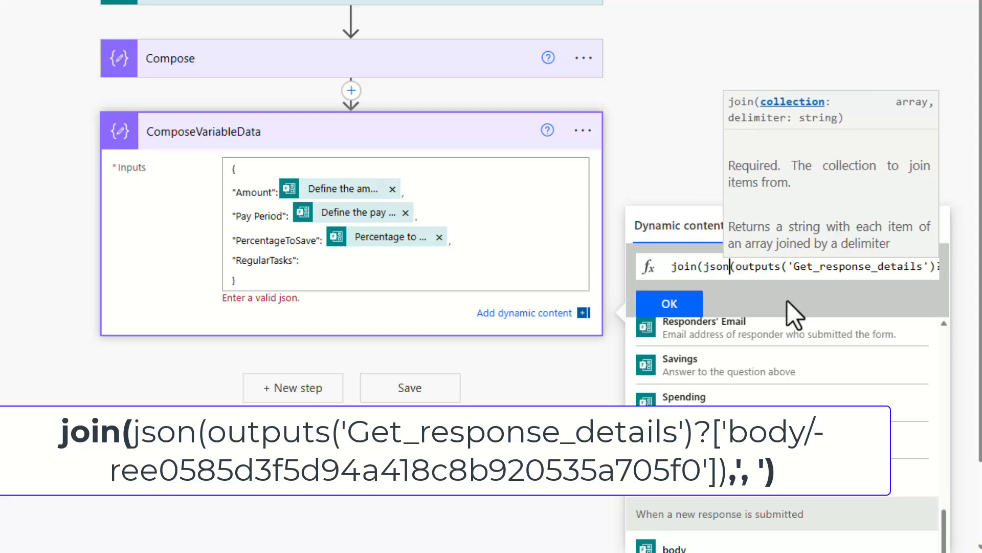
key(End)
text(,)
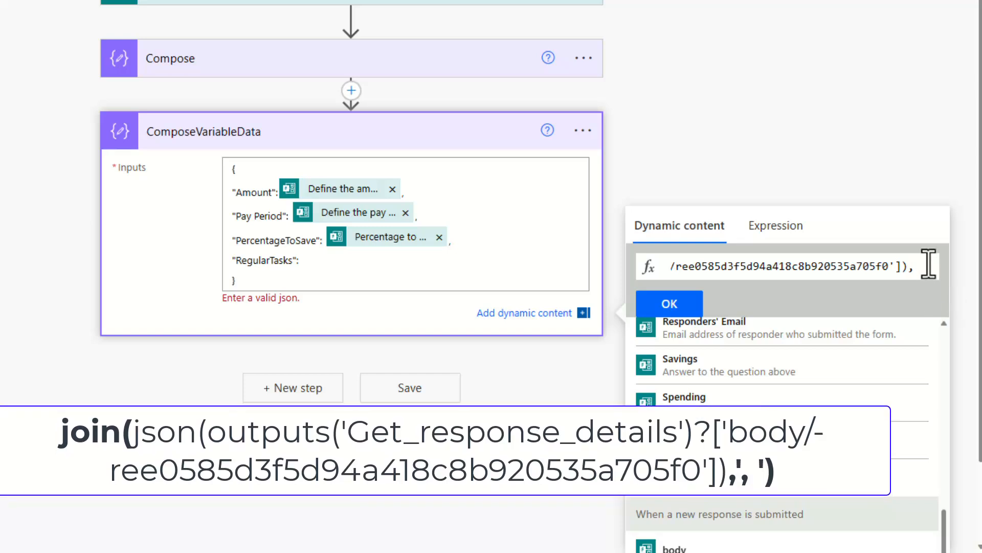
text(']),')
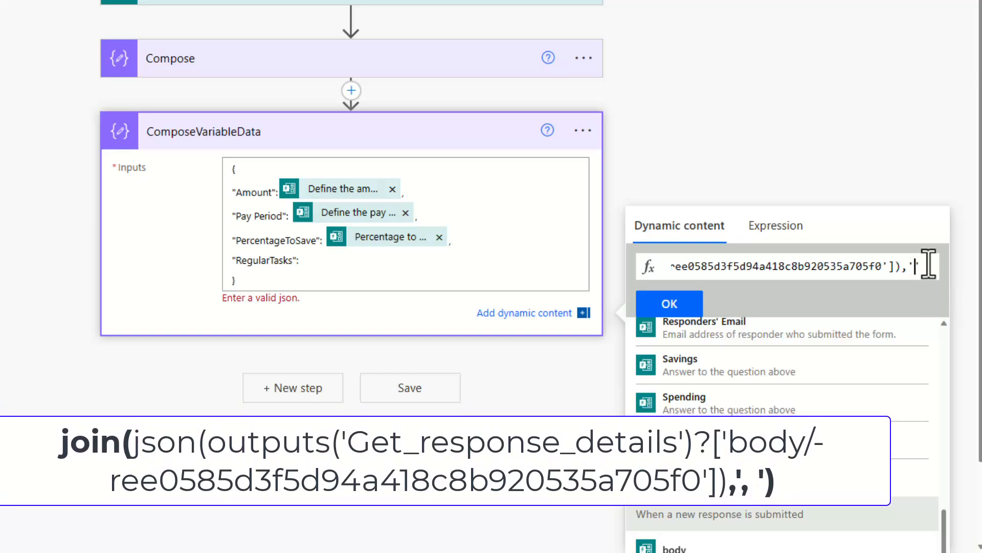
text(,)
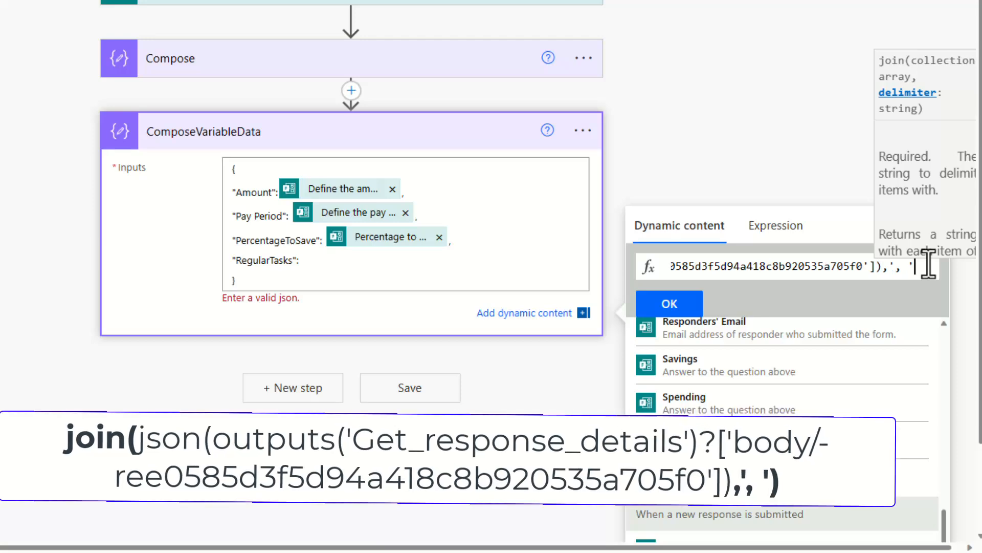
text())
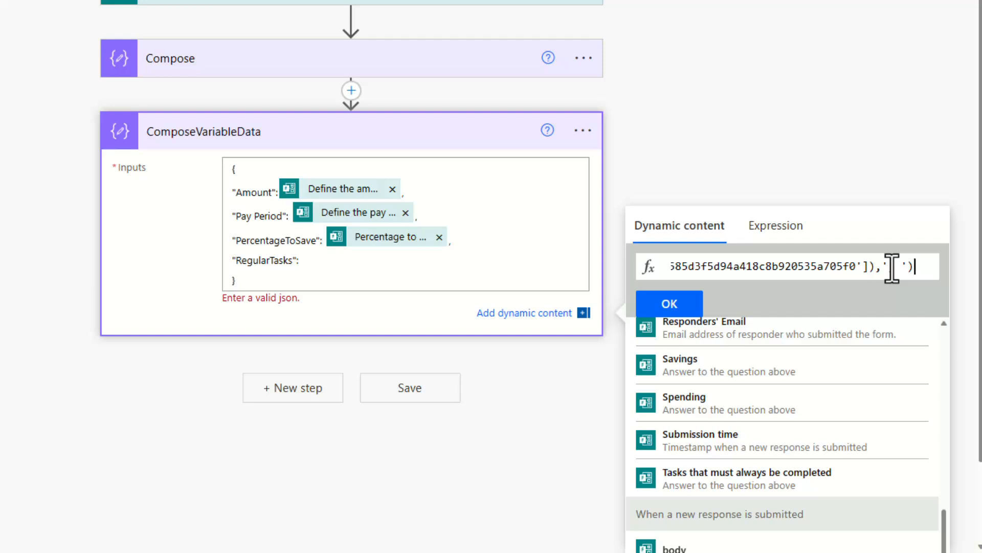
drag(891, 268, 909, 268)
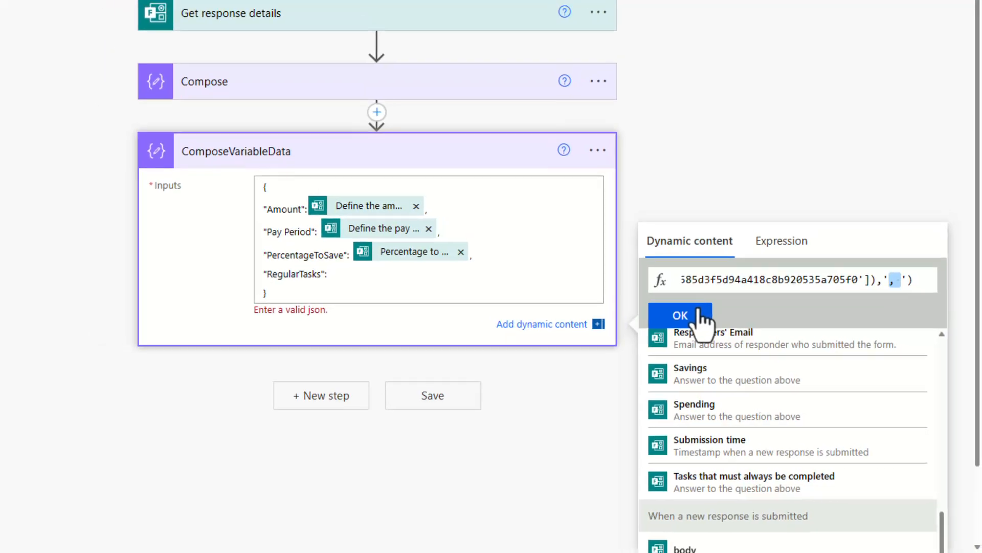
click(683, 305)
text(per)
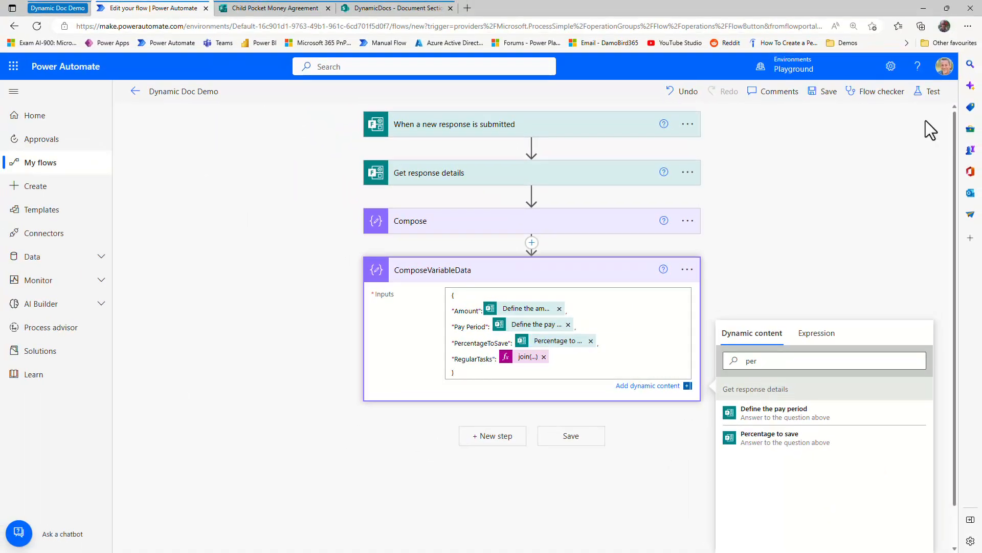
- Save the flow and test it automatically with the recently used trigger from the succeeded run
click(929, 92)
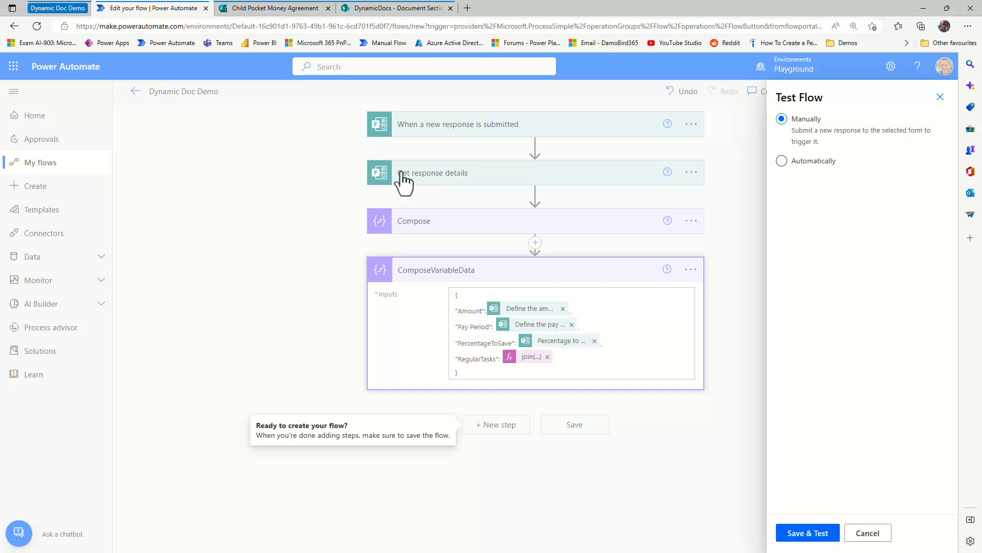
click(819, 164)
click(823, 207)
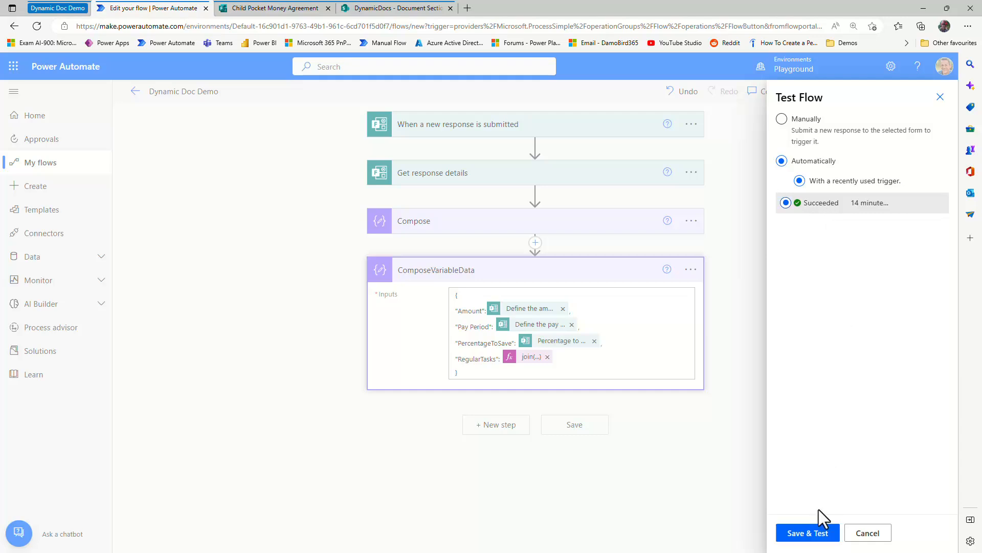
click(808, 535)
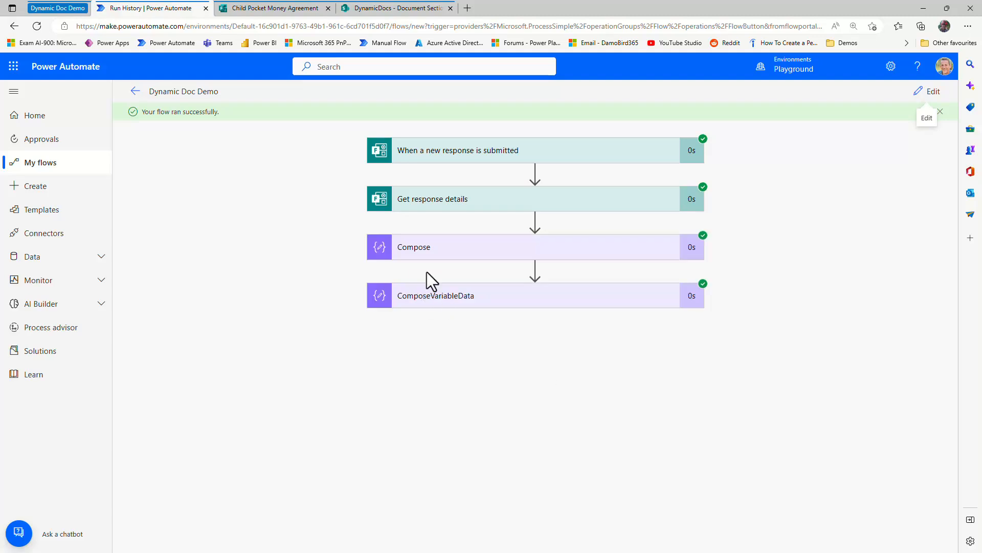
- Examine the Compose outputs of the test run, checking the Included value for each section
click(429, 251)
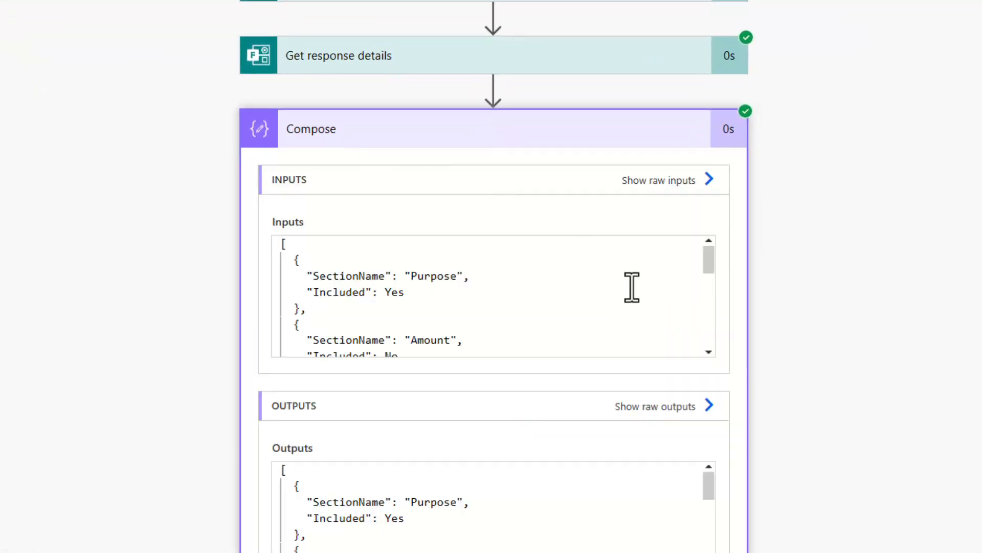
scroll(801, 381, down, 1)
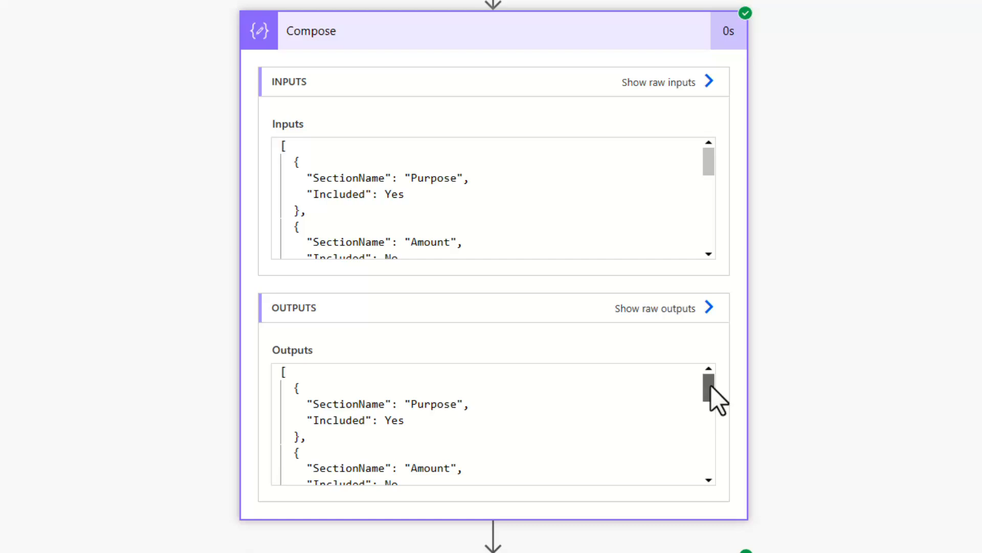
mouse_move(711, 386)
mouse_down()
mouse_move(710, 413)
mouse_move(713, 383)
mouse_up()
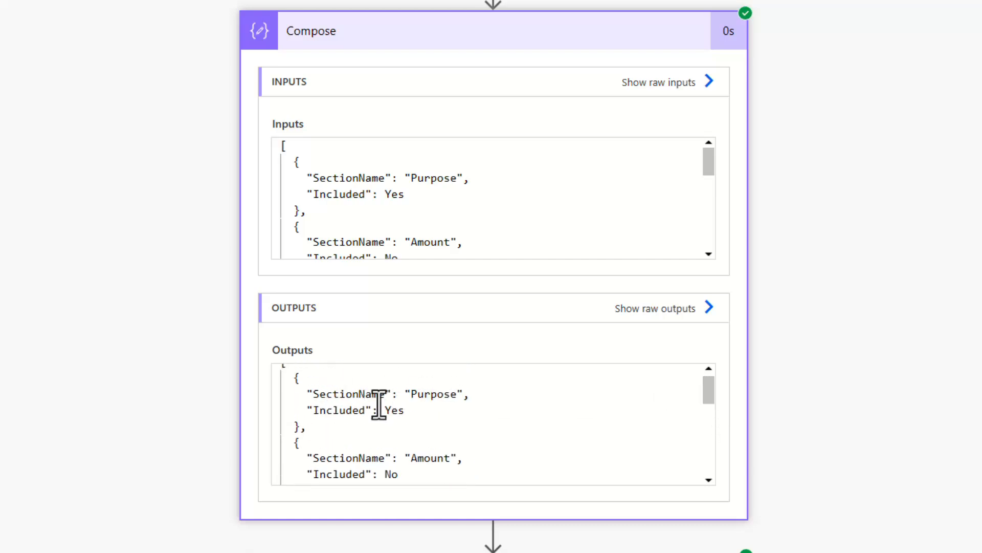
scroll(379, 416, down, 1)
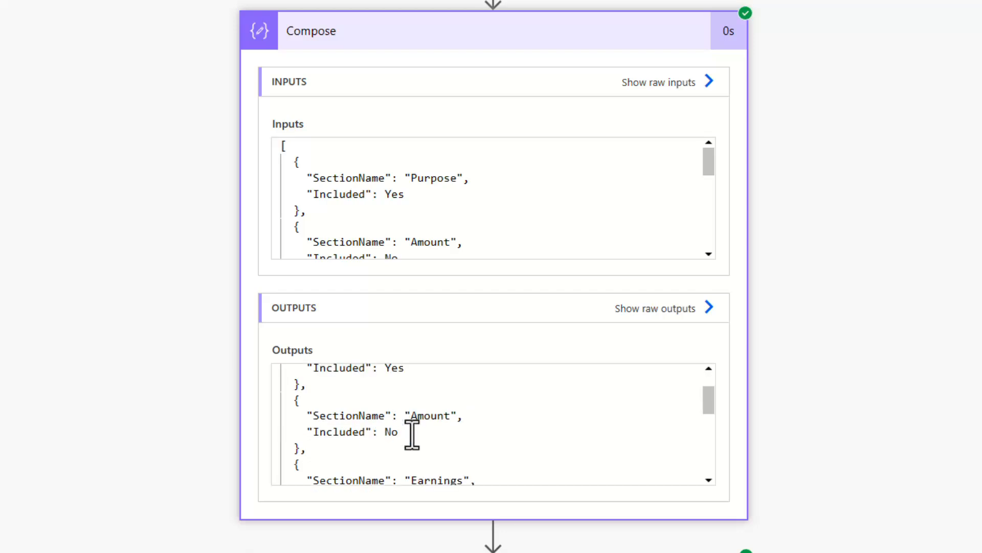
scroll(411, 432, down, 1)
scroll(411, 438, down, 1)
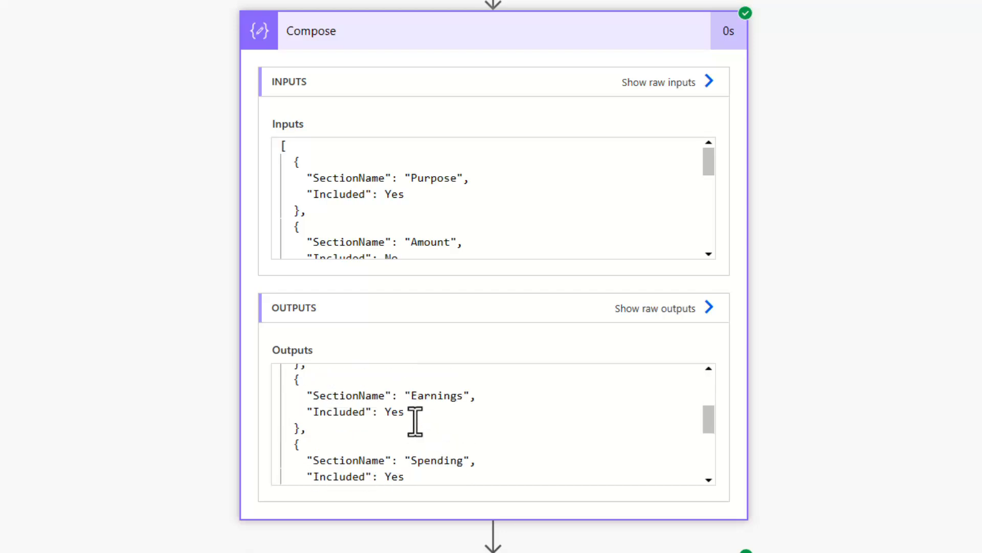
scroll(417, 427, down, 1)
scroll(426, 445, down, 1)
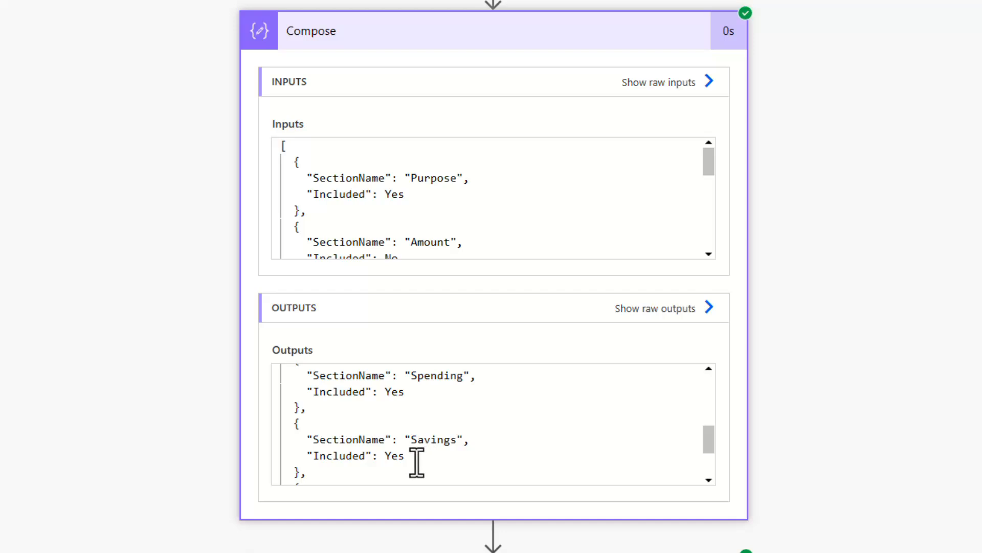
scroll(407, 404, up, 4)
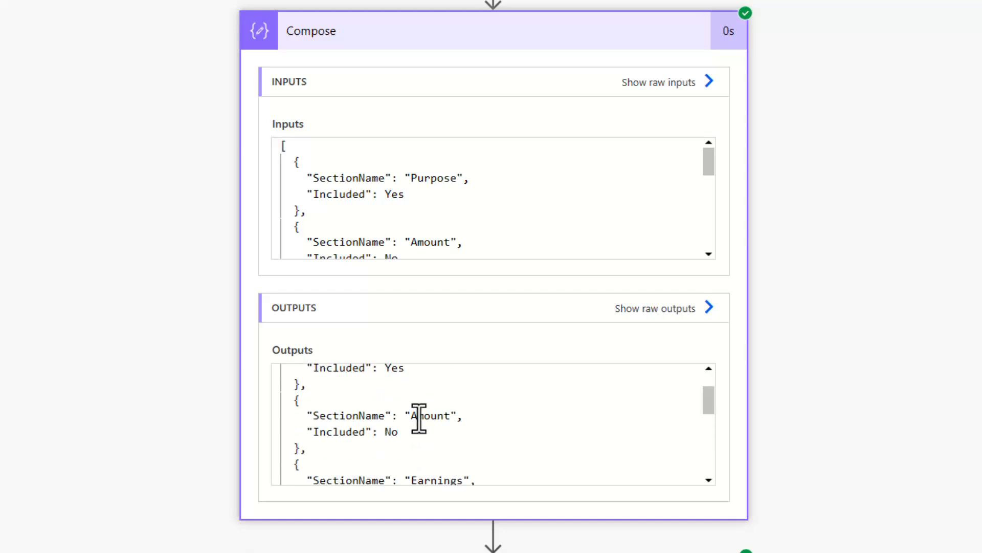
scroll(419, 419, up, 1)
scroll(419, 427, down, 1)
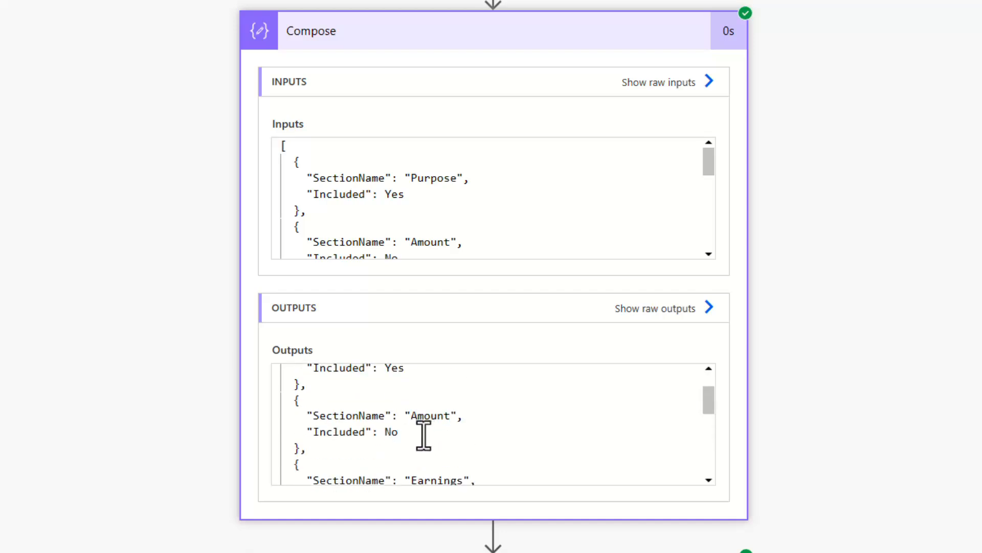
scroll(424, 435, down, 2)
scroll(424, 436, up, 1)
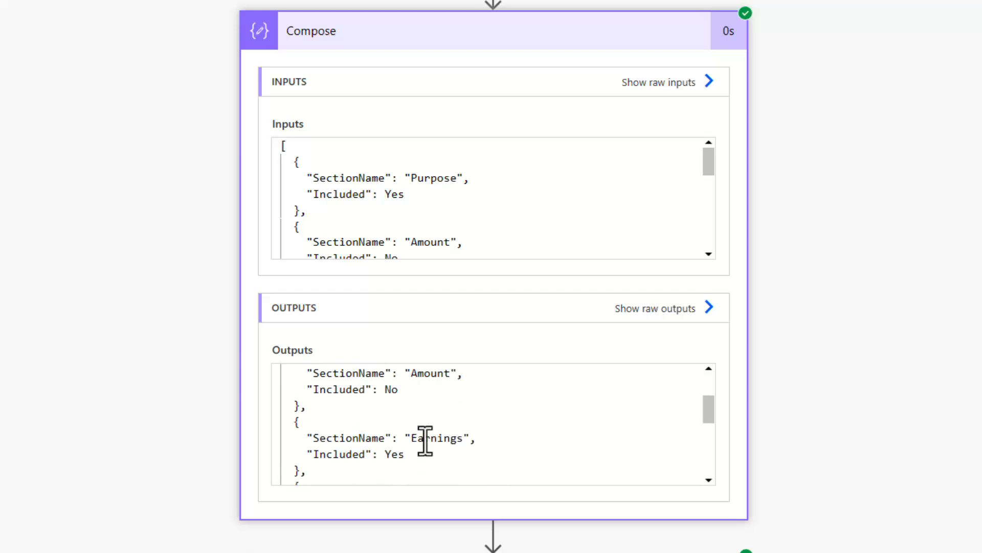
scroll(425, 440, down, 2)
scroll(916, 460, down, 1)
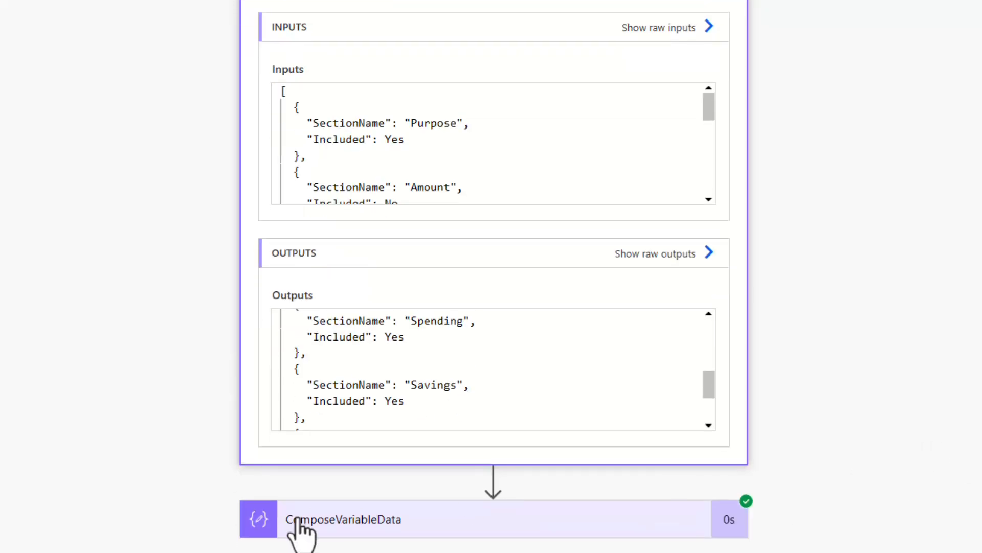
- Examine the ComposeVariableData inputs and outputs of the test run, including the delimiter between the RegularTasks entries
scroll(902, 388, down, 5)
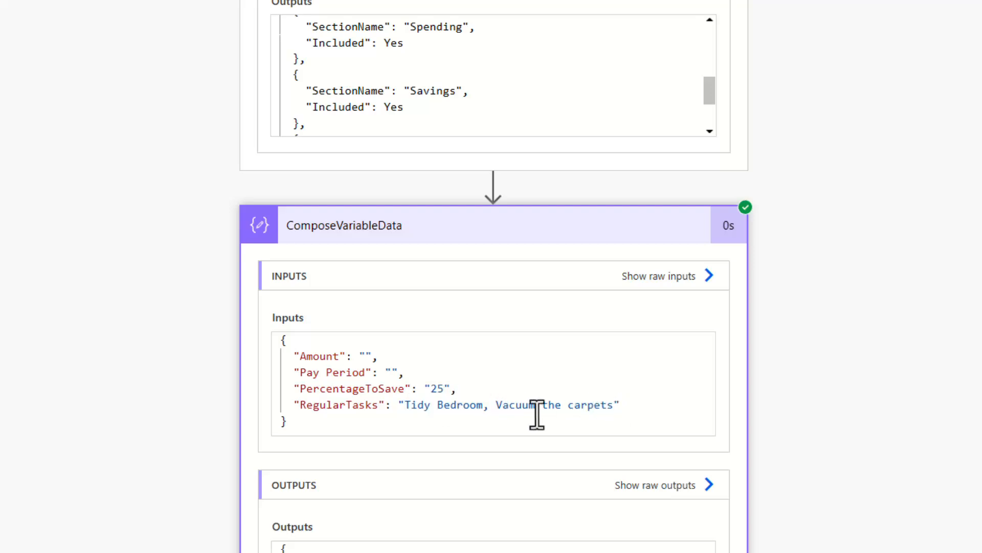
drag(495, 408, 485, 406)
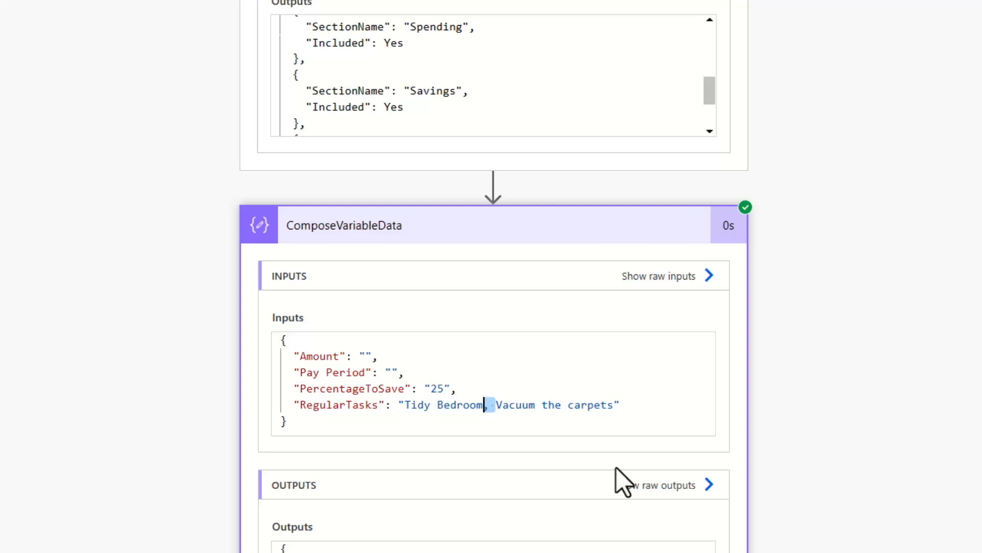
scroll(847, 425, down, 3)
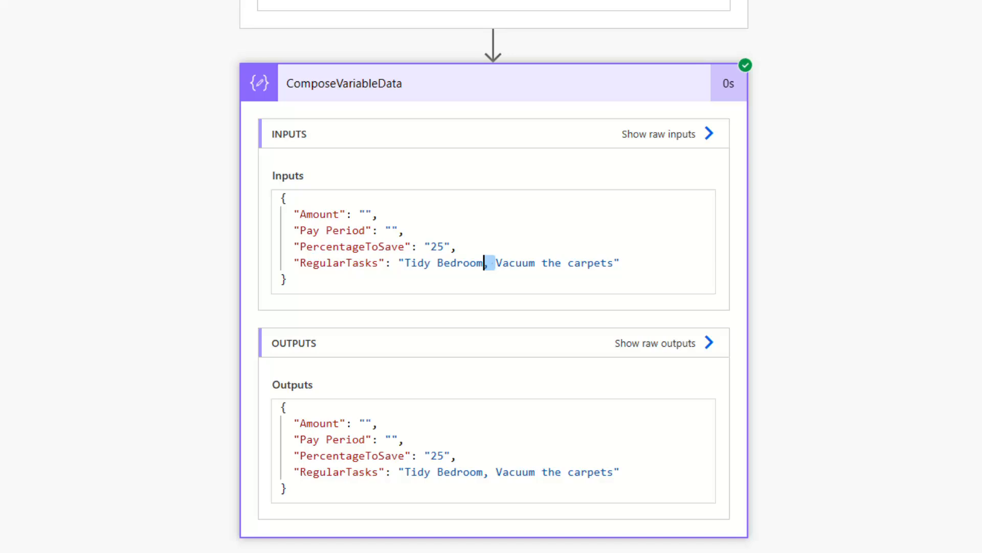
scroll(724, 103, up, 4)
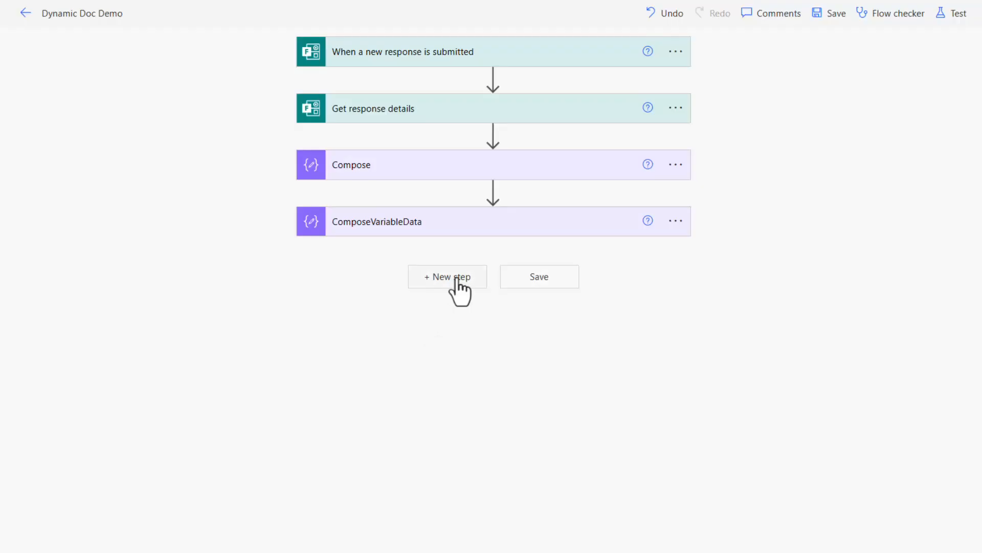
- Add a Filter array action after ComposeVariableData with the Compose Outputs as its From array
click(454, 281)
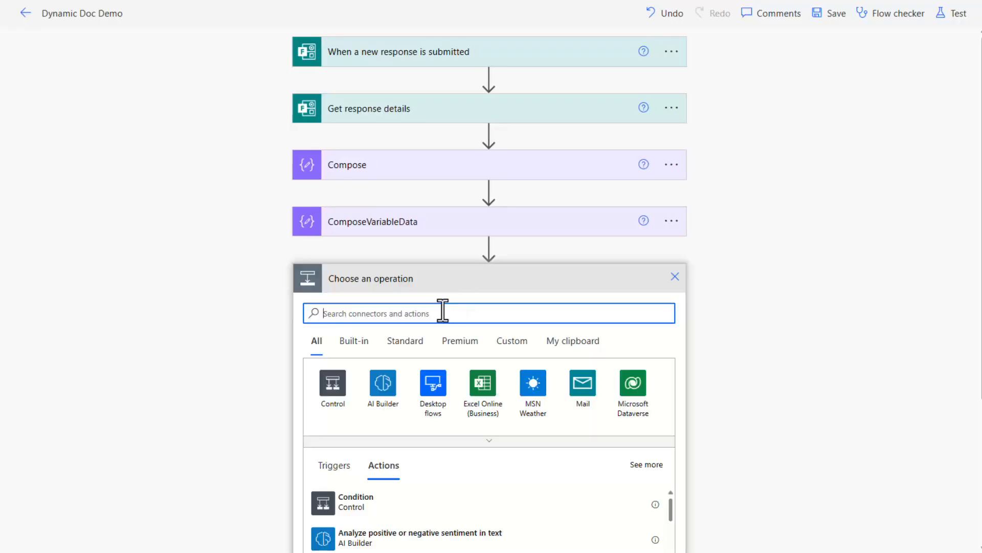
text(filter)
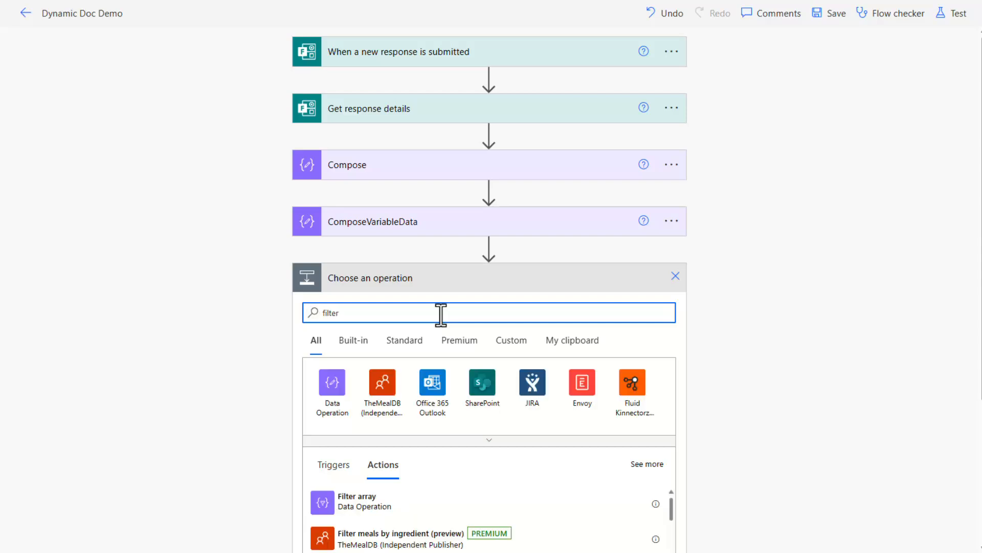
click(363, 507)
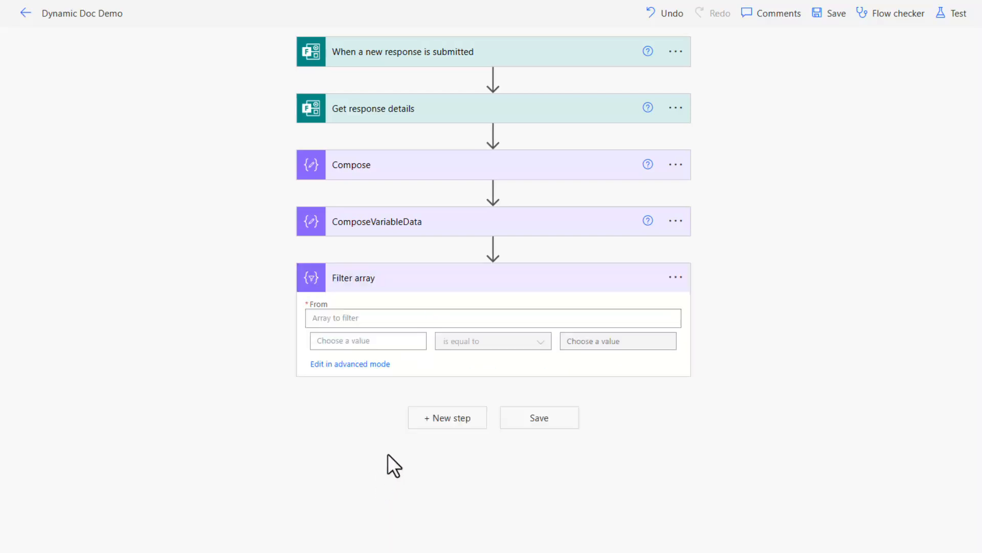
click(377, 317)
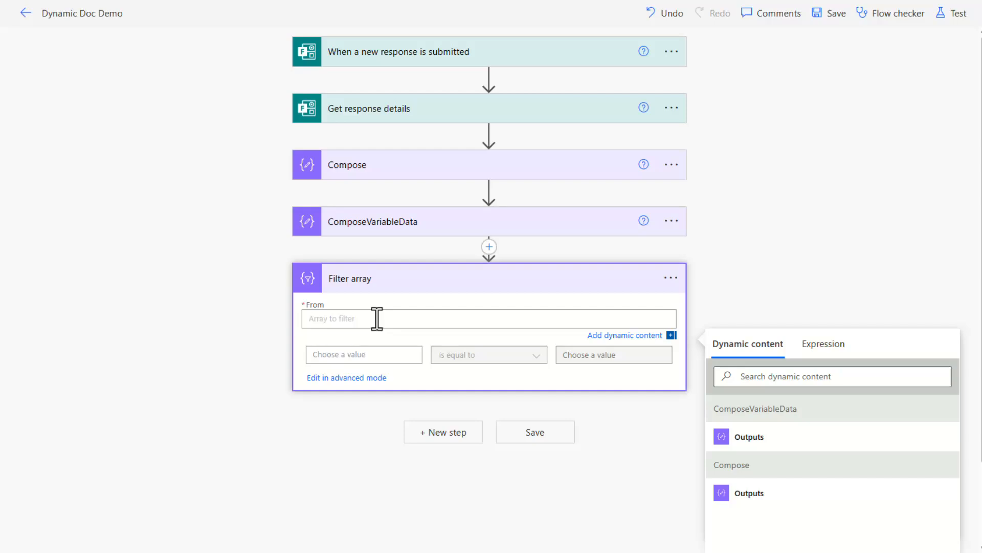
click(763, 495)
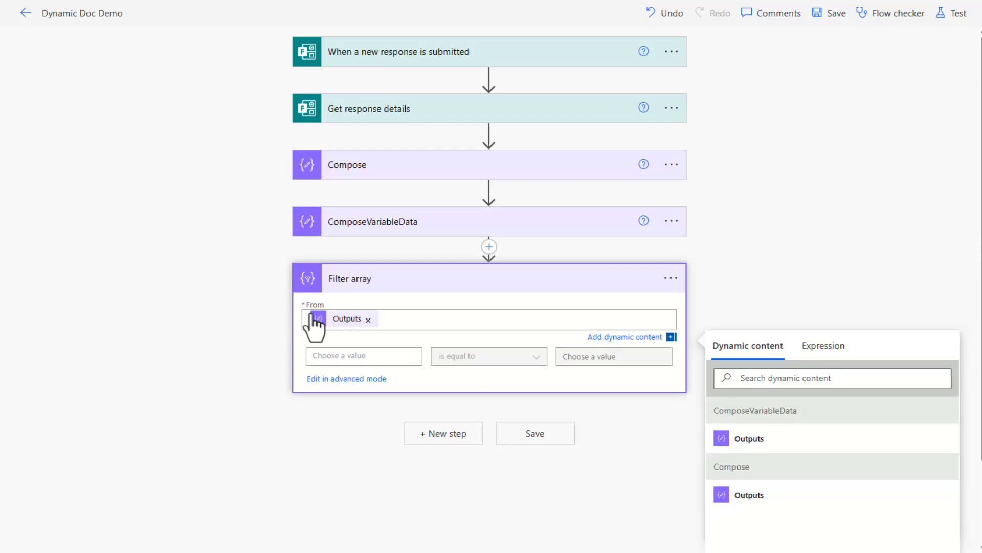
- Check the Included key in Compose and set the Filter array condition to item()?['included'] is equal to Yes
click(386, 162)
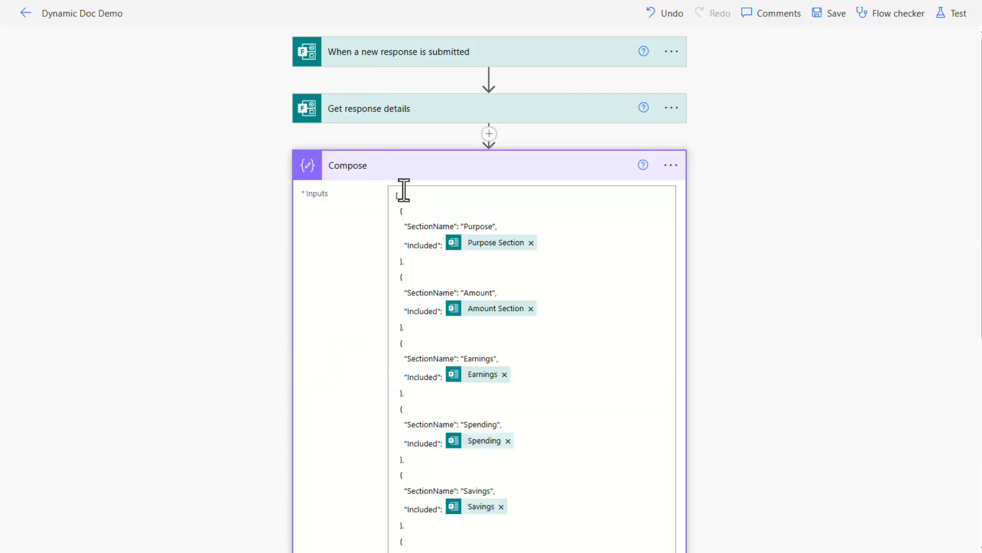
drag(408, 246, 438, 247)
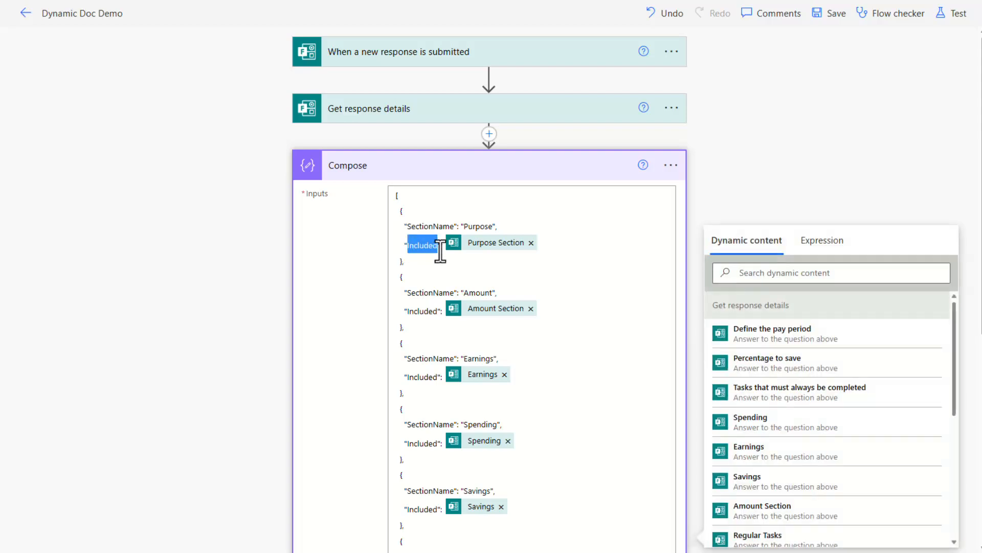
click(423, 175)
click(360, 342)
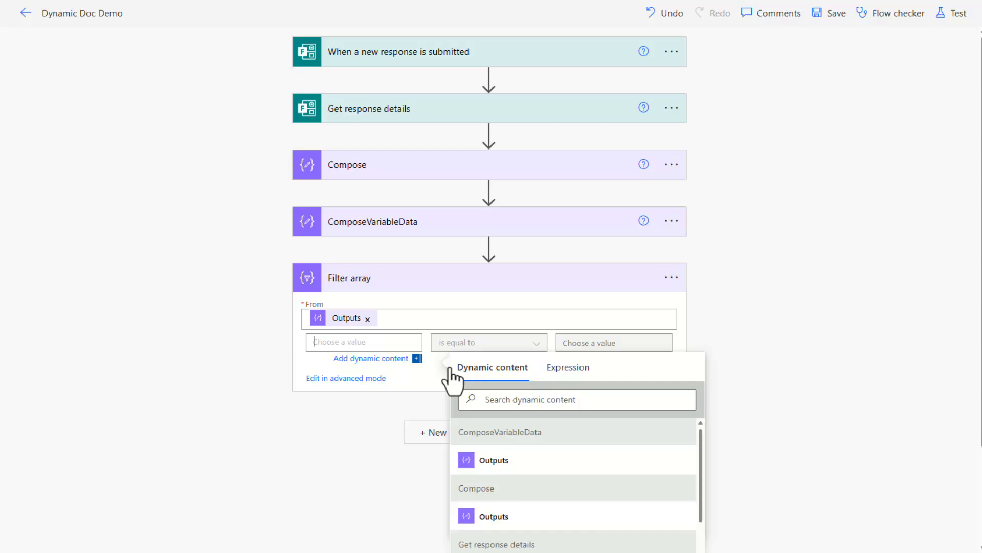
click(572, 372)
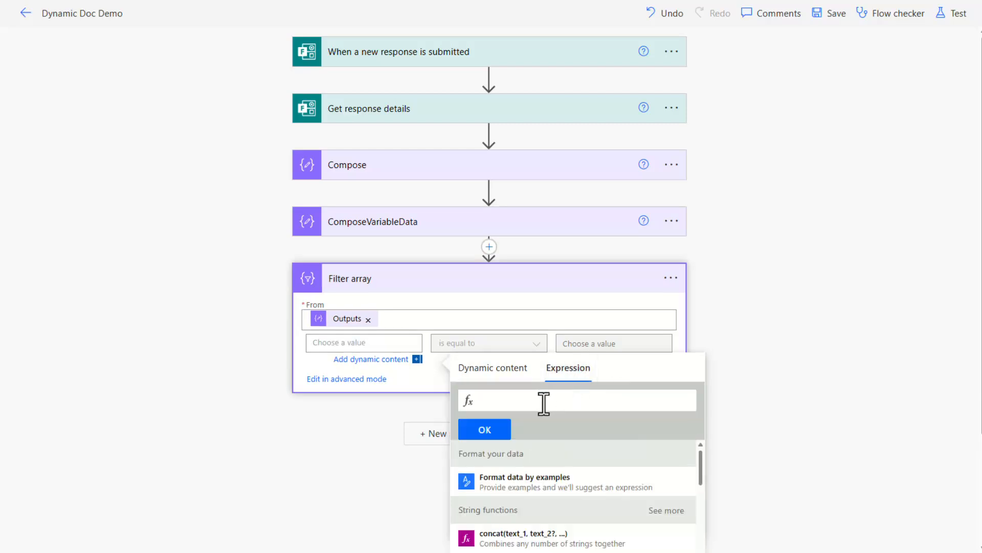
text(item()?[)
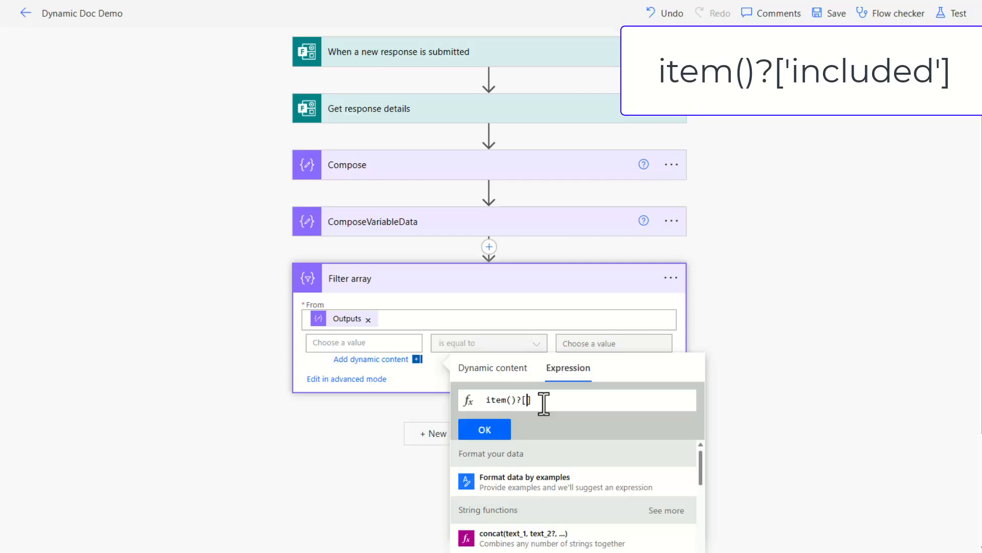
text(')
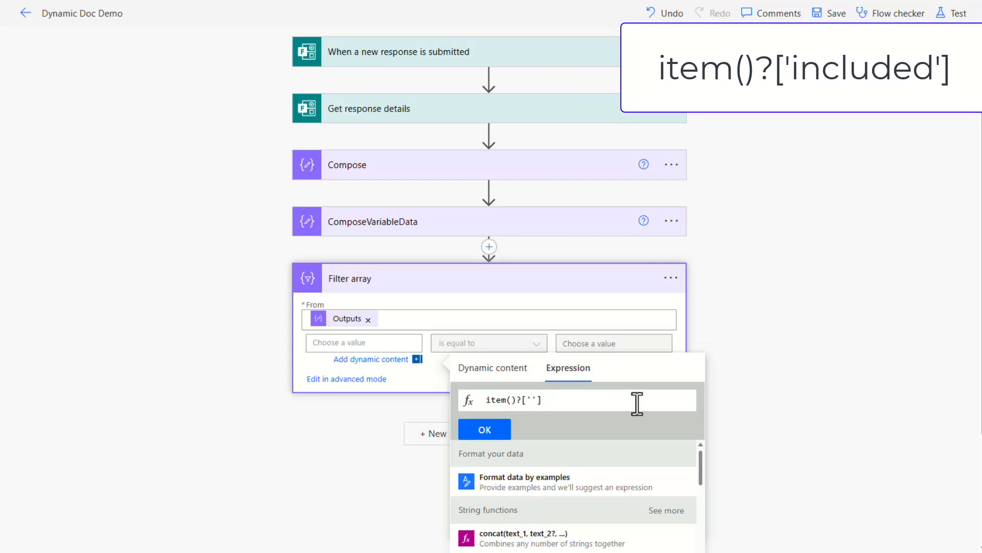
text(included)
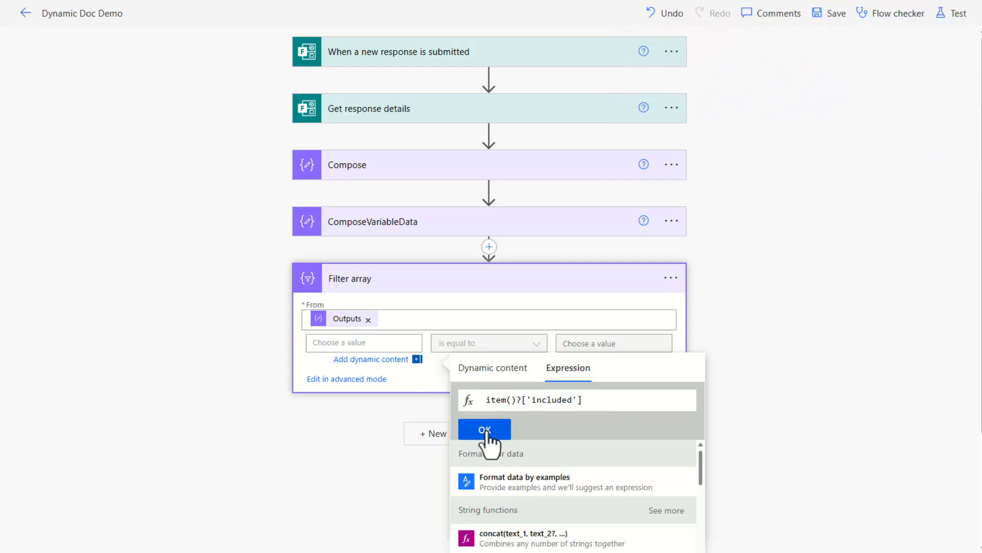
click(486, 431)
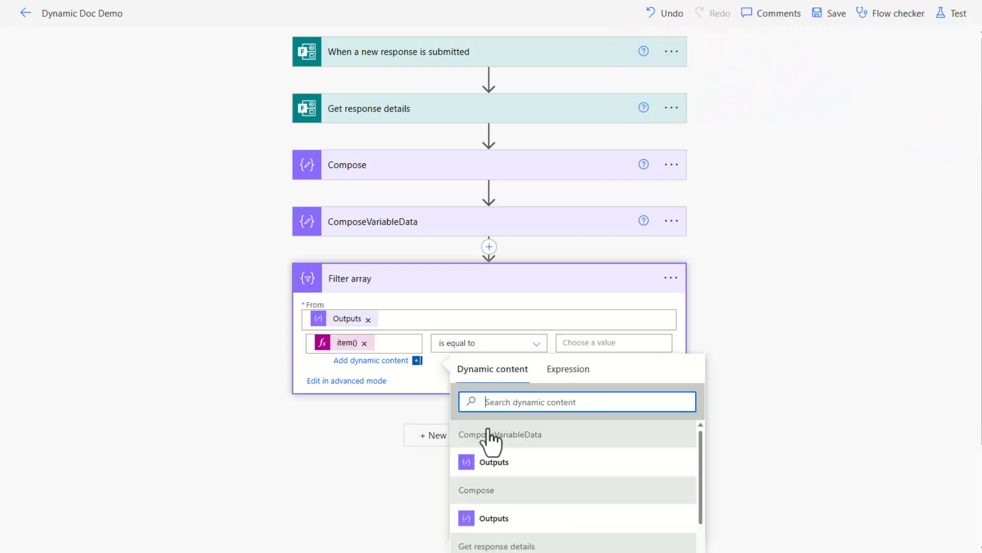
click(593, 343)
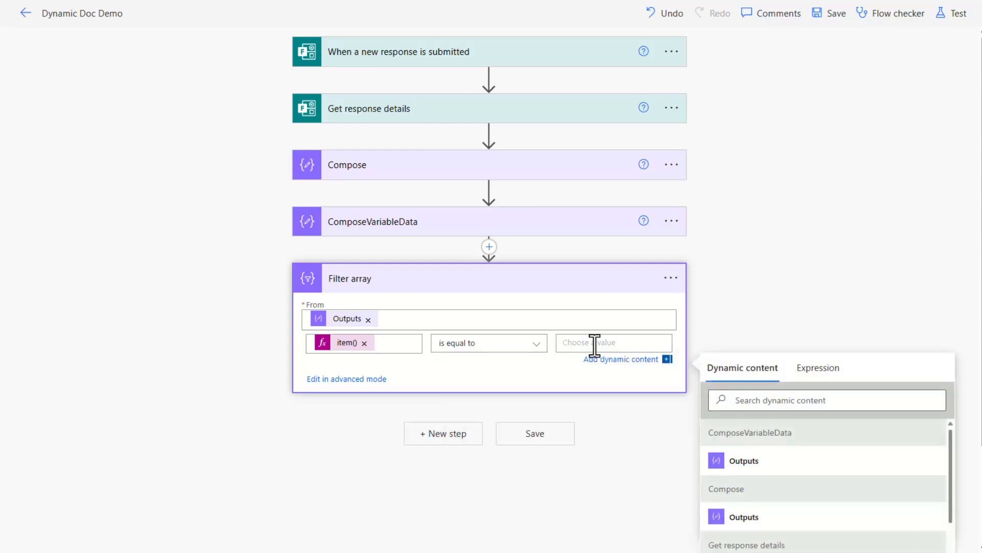
text(Yes)
- Add a Select data operation after Filter array with the Filter array Body as its From value
scroll(438, 379, down, 2)
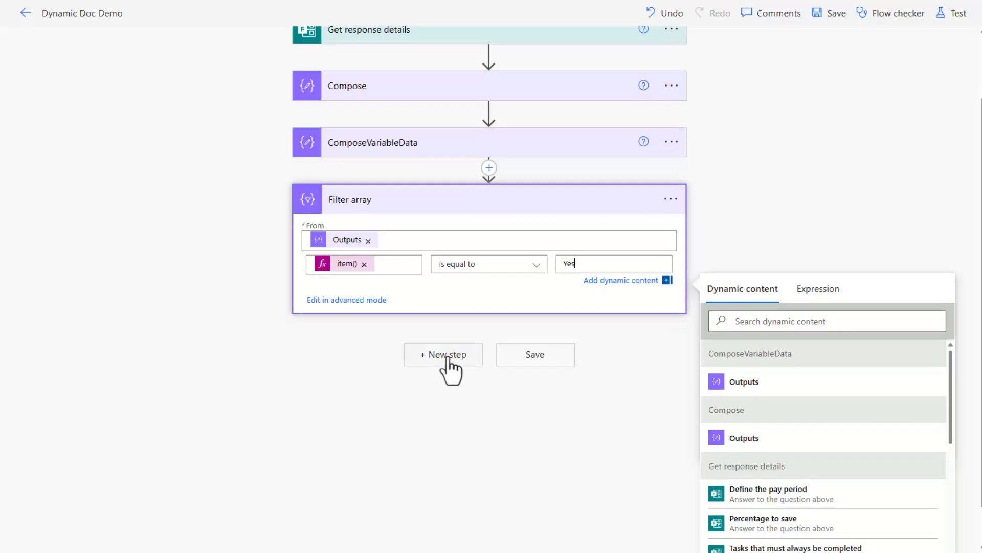
click(443, 354)
text(Select)
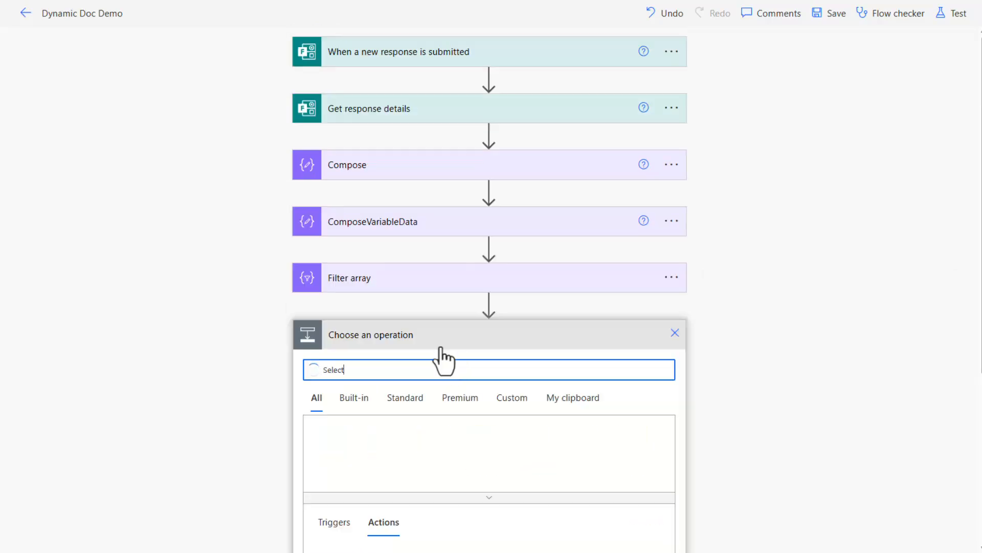
scroll(433, 369, down, 2)
scroll(420, 386, down, 2)
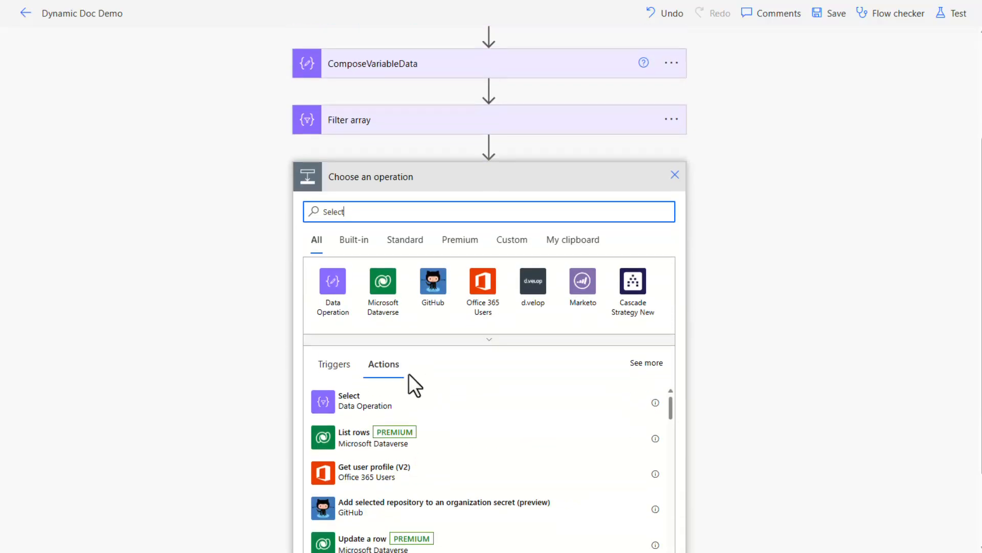
click(373, 410)
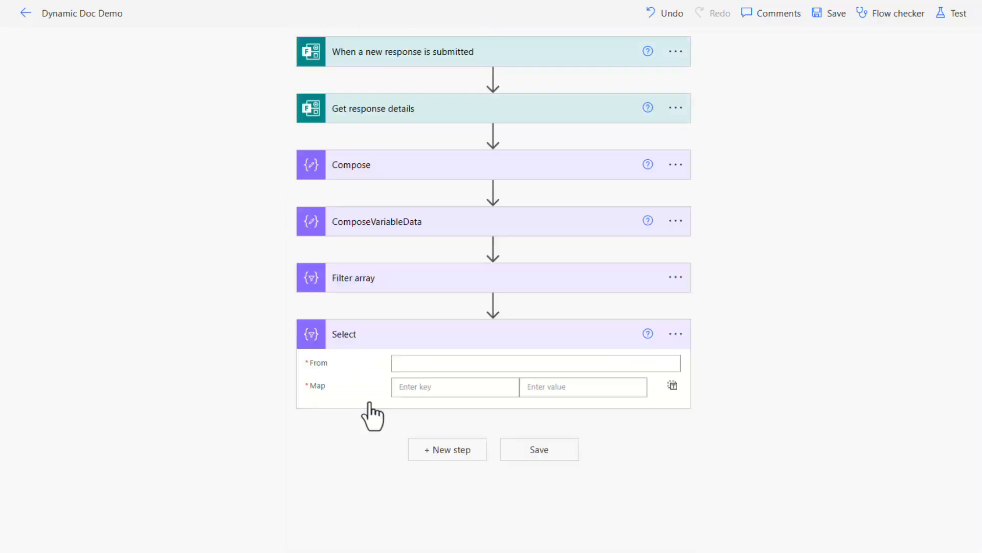
click(443, 363)
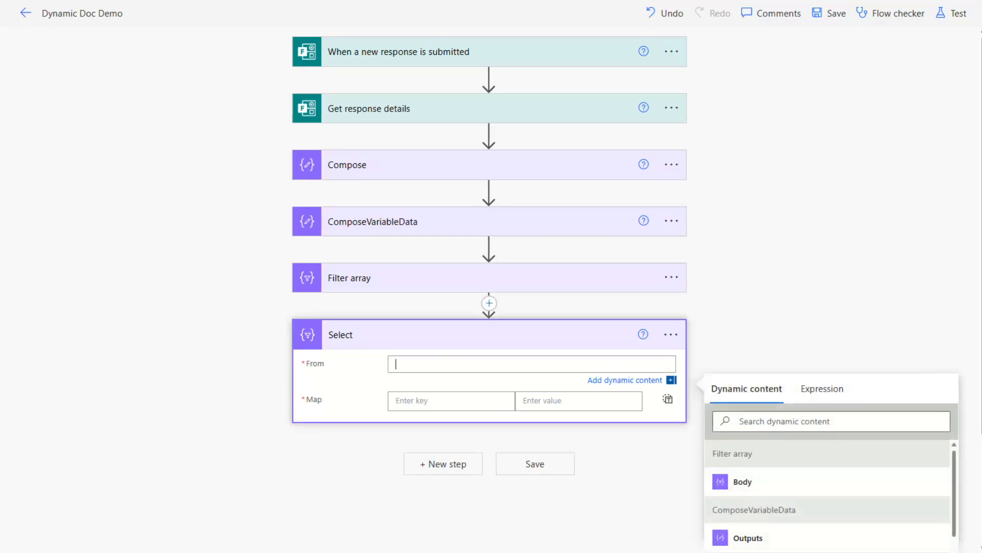
click(769, 486)
- Switch the Select action's Map to text mode and set it to the expression item()?['sectionname']
scroll(492, 376, down, 2)
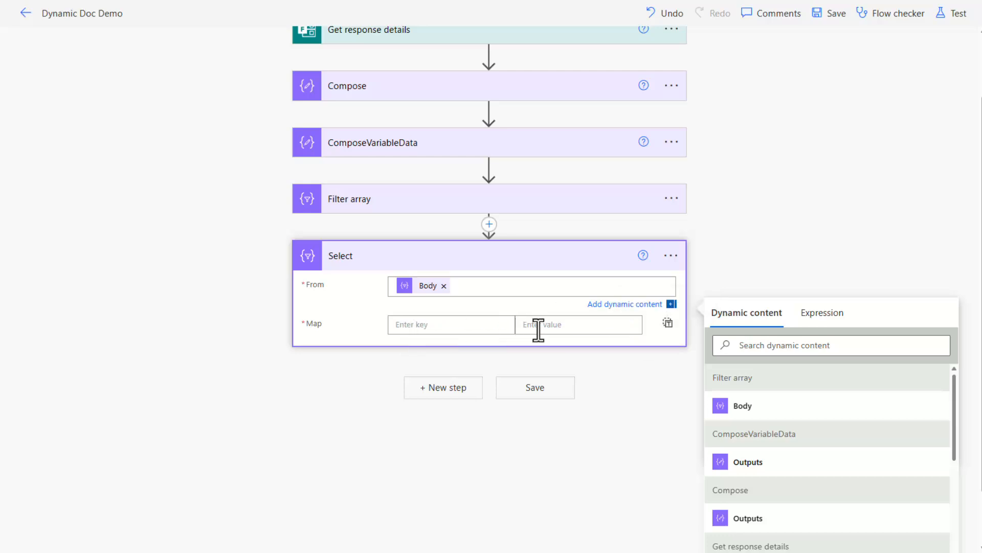
click(668, 328)
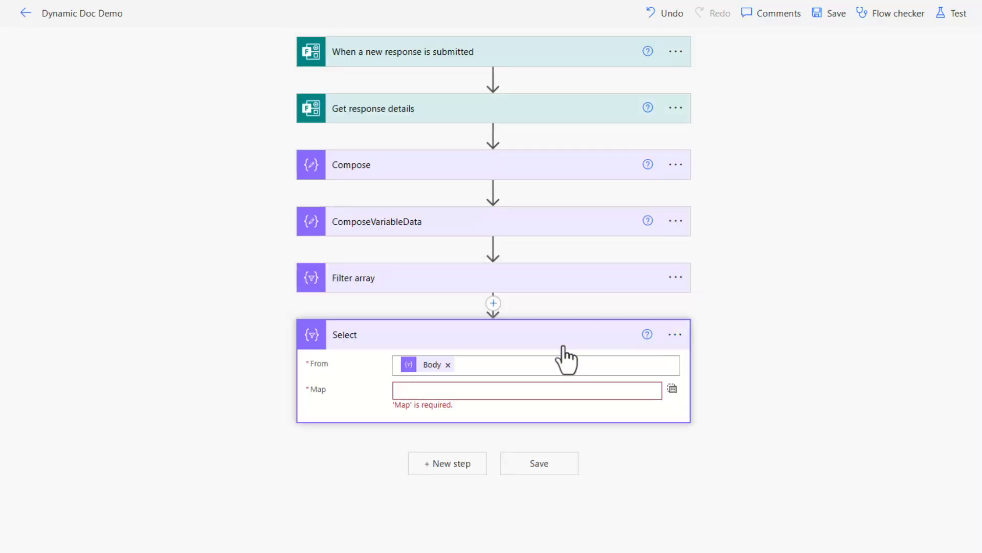
click(490, 391)
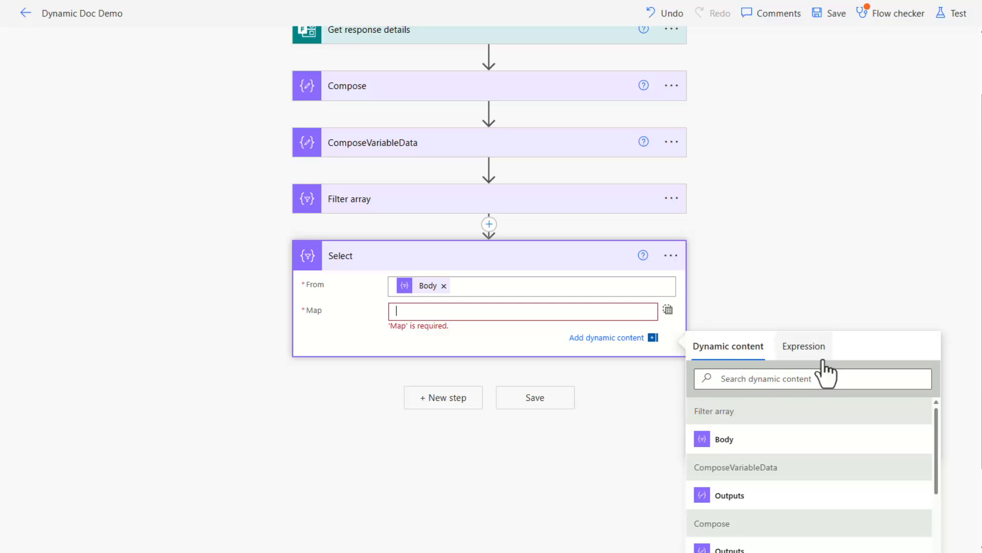
click(810, 349)
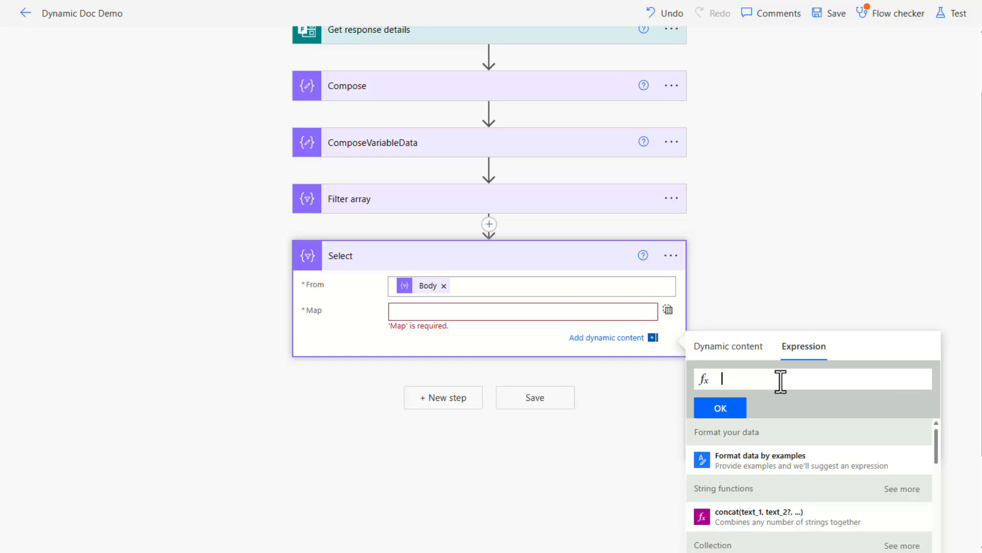
text(item)
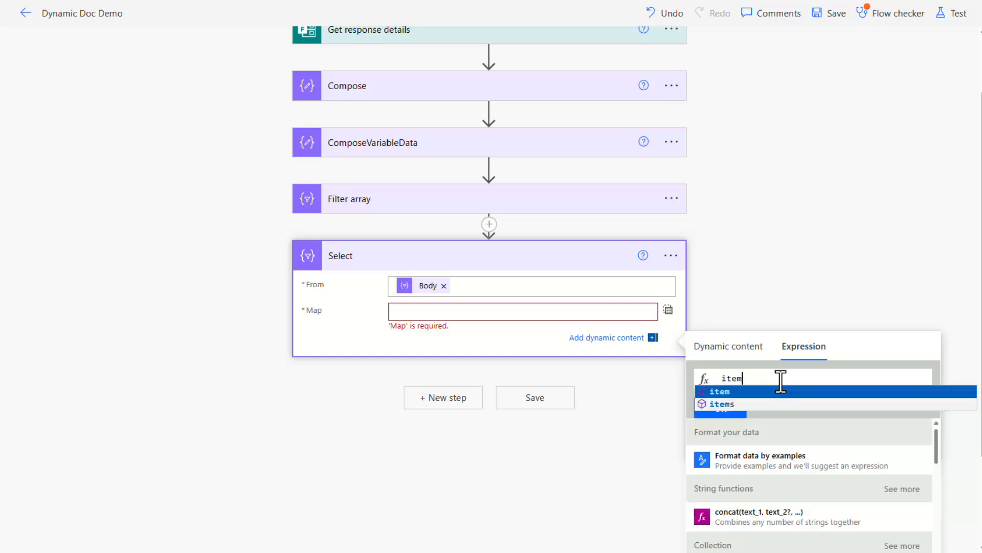
text(()?[')
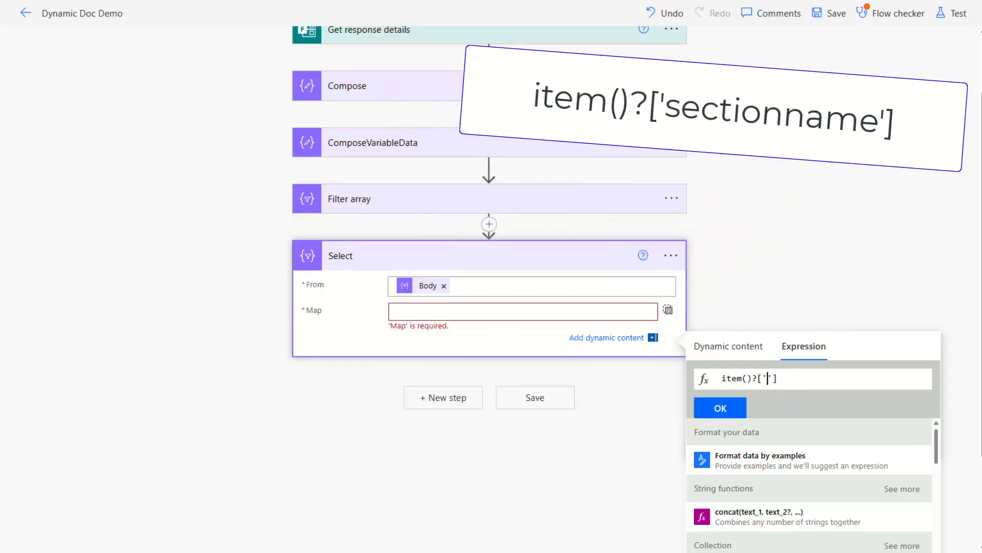
text(section)
text(name)
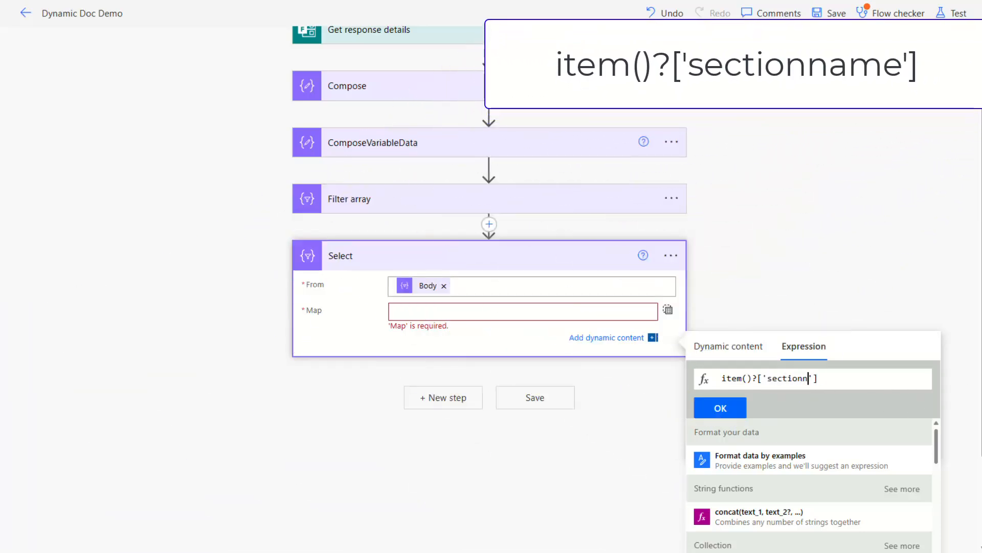
click(730, 412)
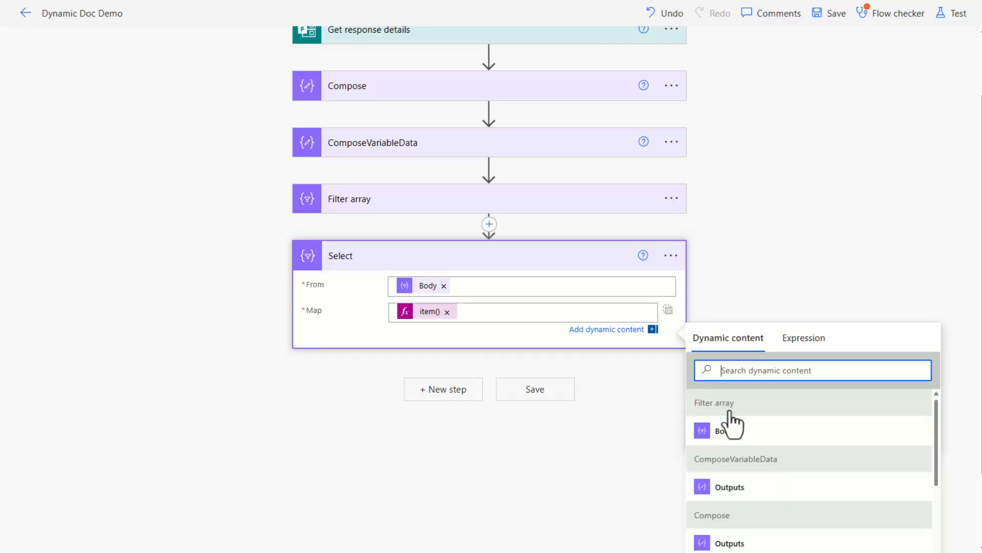
- Review the SectionName entries in Compose and the condition of the Filter array action
click(378, 97)
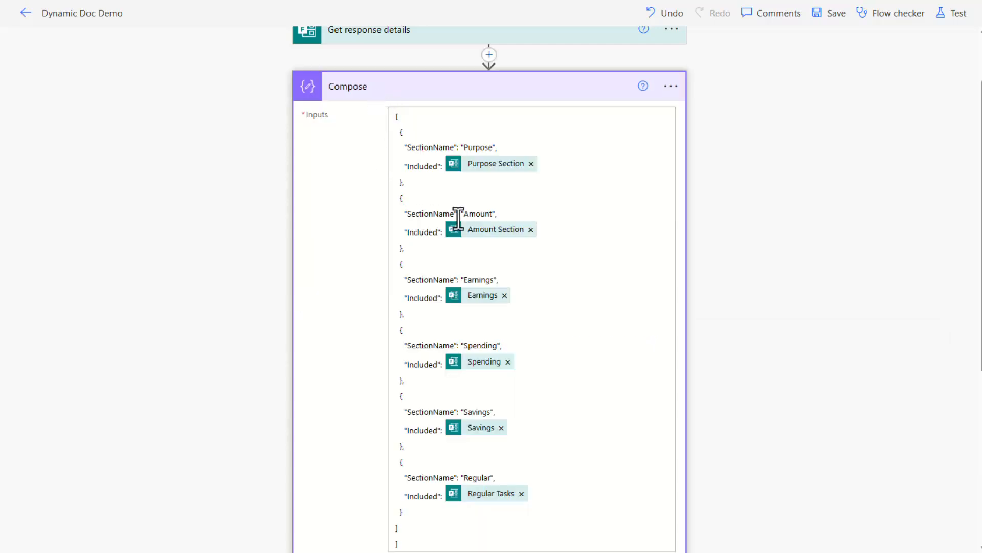
click(423, 92)
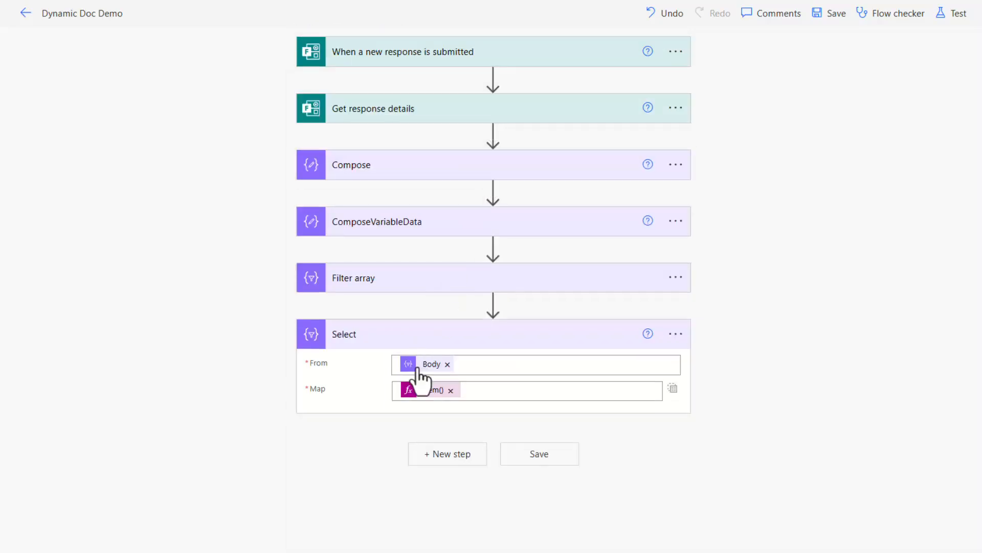
click(386, 277)
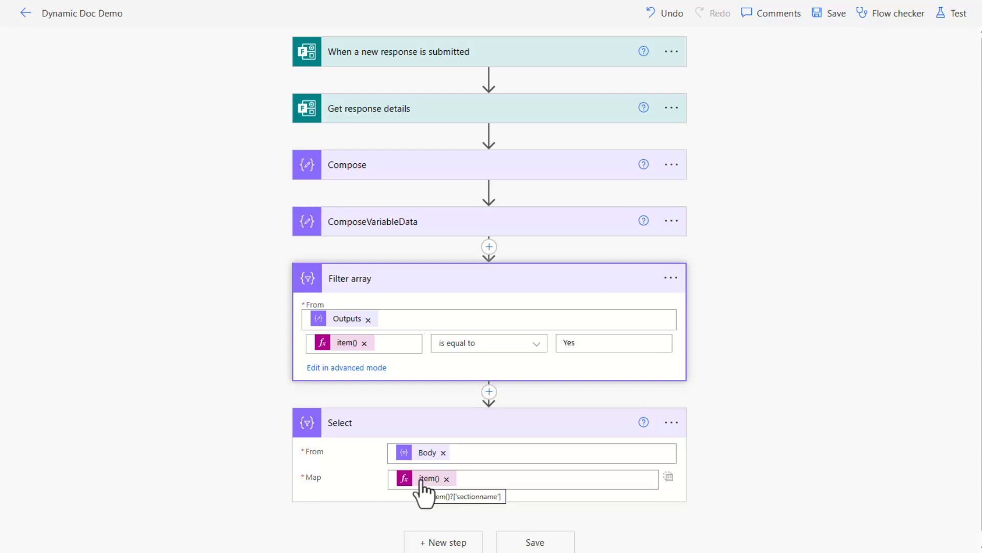
- Add a SharePoint Get items action after the Select action
scroll(422, 481, down, 1)
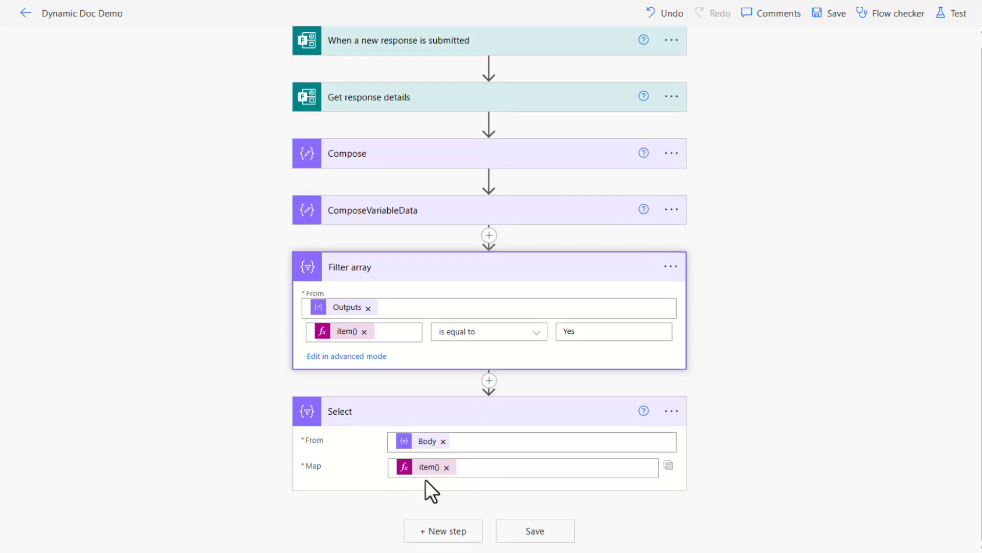
click(443, 532)
scroll(492, 471, down, 5)
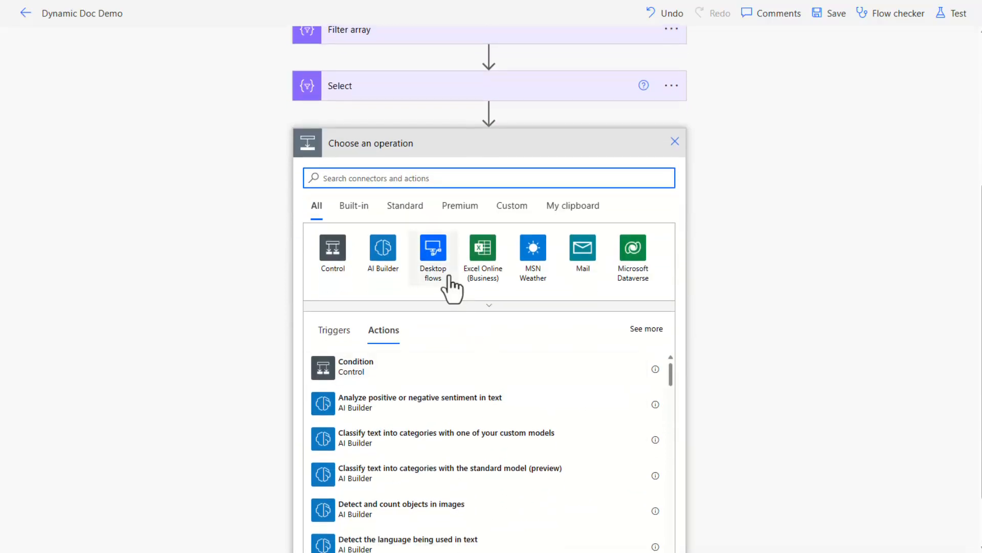
text(get items)
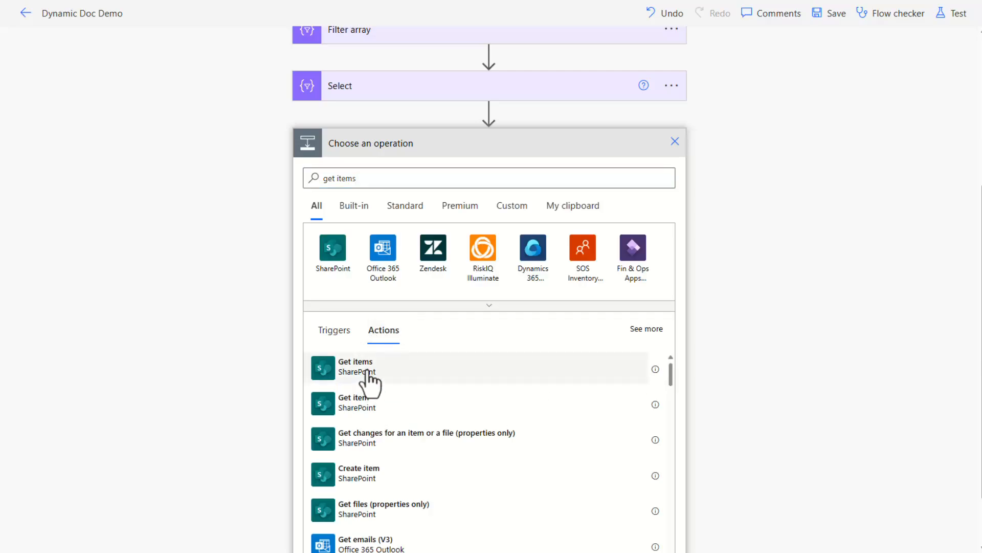
click(368, 379)
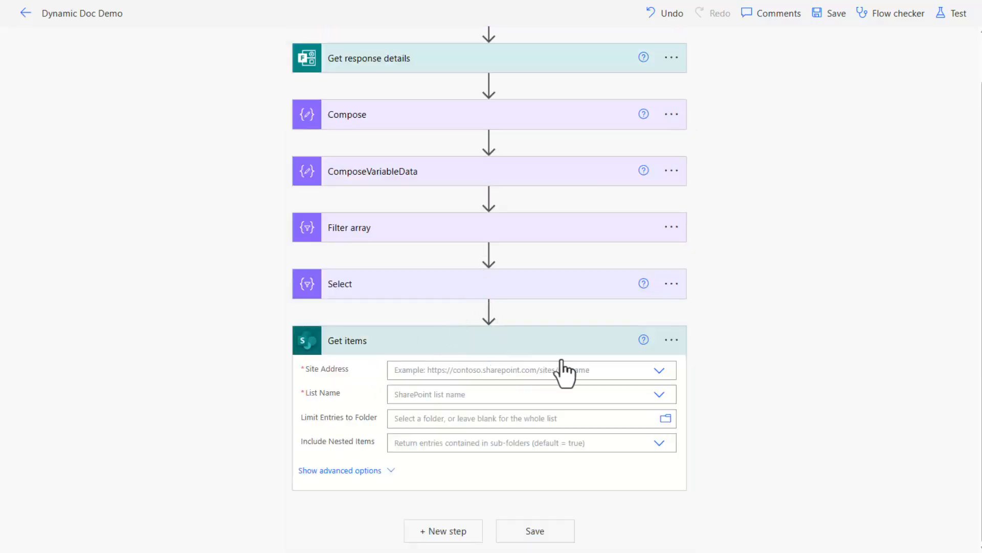
- Point Get items to the DynamicDocs site and the Document Sections list, limiting entries to the folder /
click(659, 371)
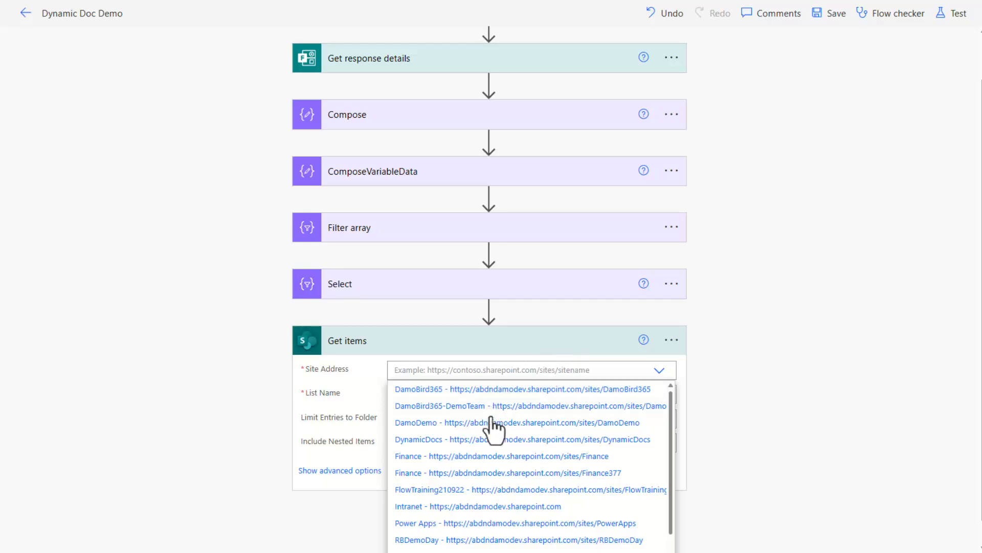
click(504, 440)
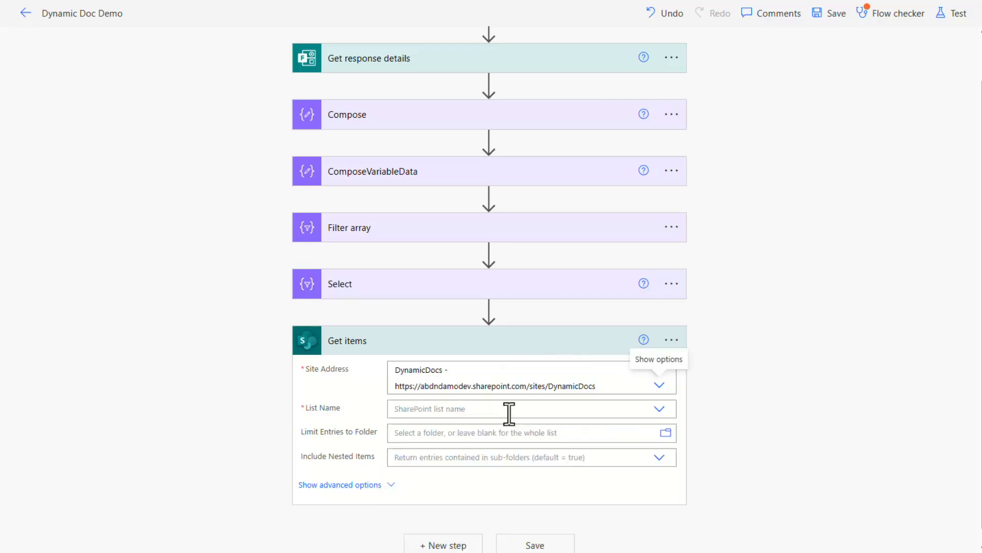
click(658, 410)
click(441, 429)
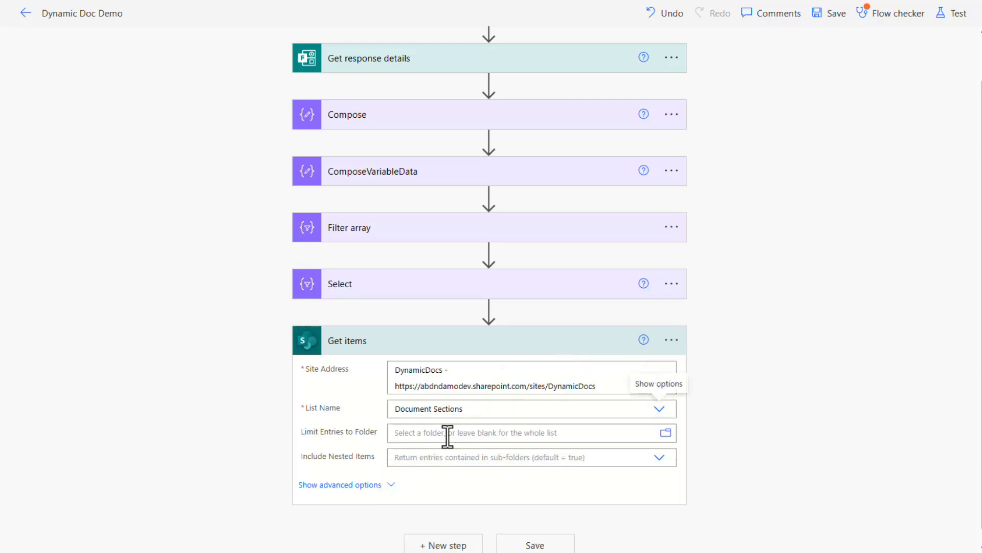
click(432, 434)
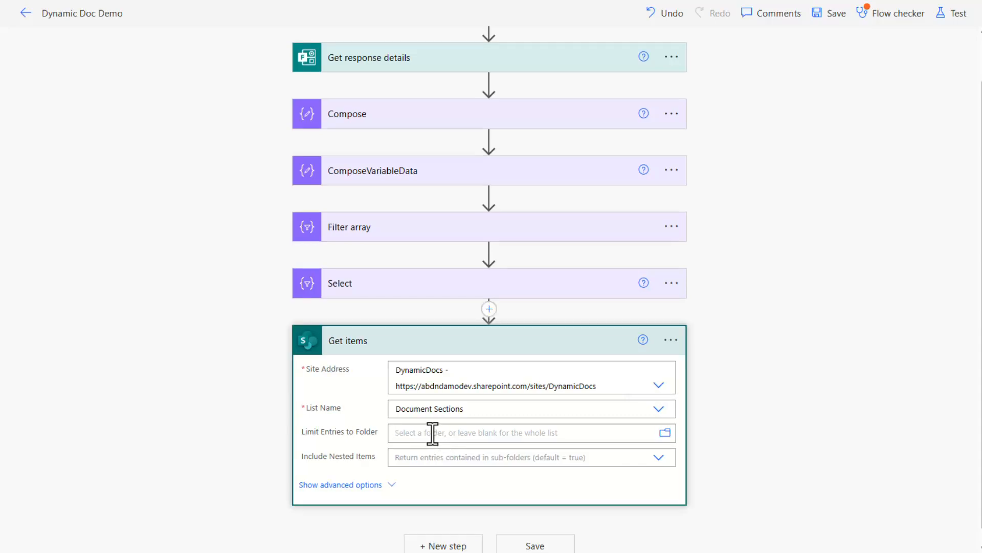
text(/)
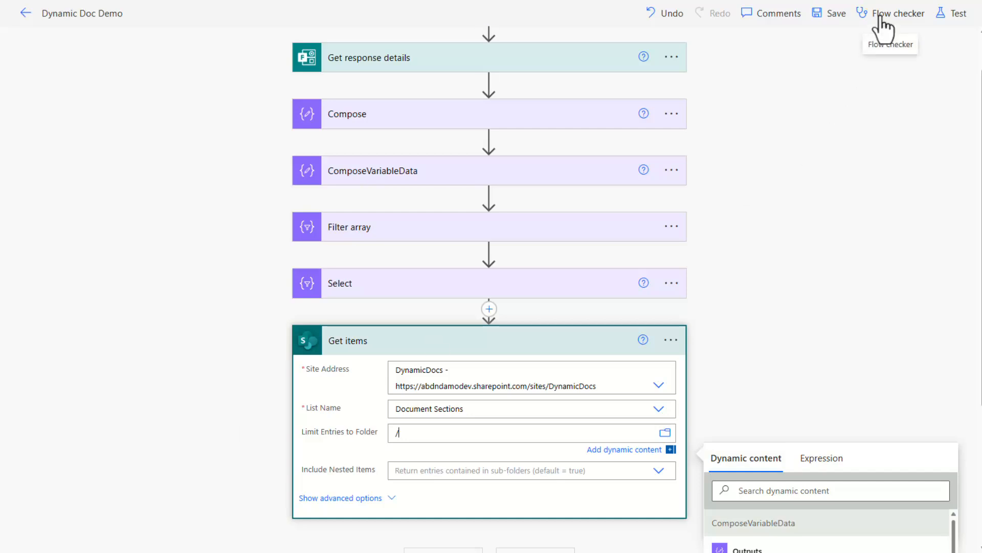
click(795, 324)
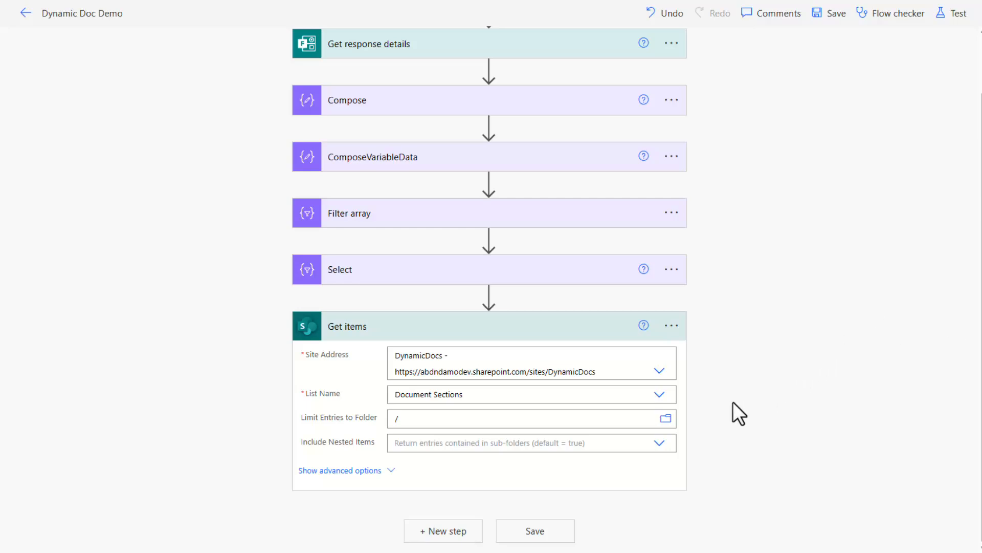
- Add a Data Operation Select action after the Get items action
click(461, 536)
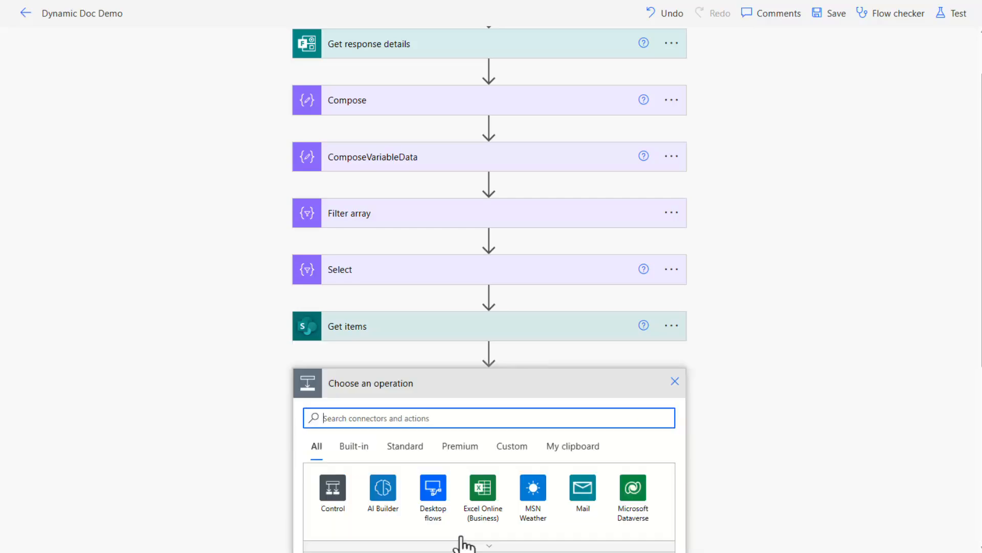
text(Select)
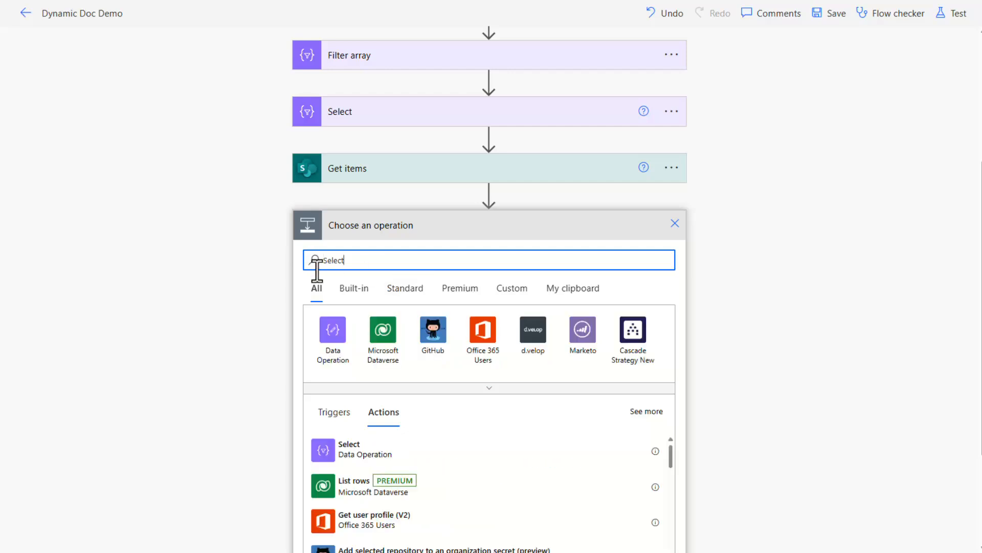
click(357, 458)
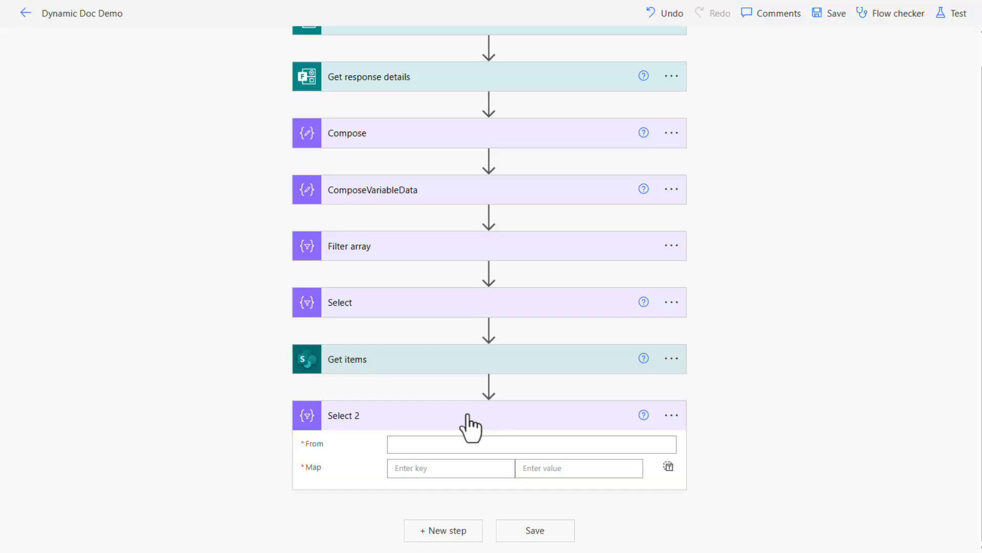
- Rename the new Select 2 action as SelectFromSharePointList
click(672, 415)
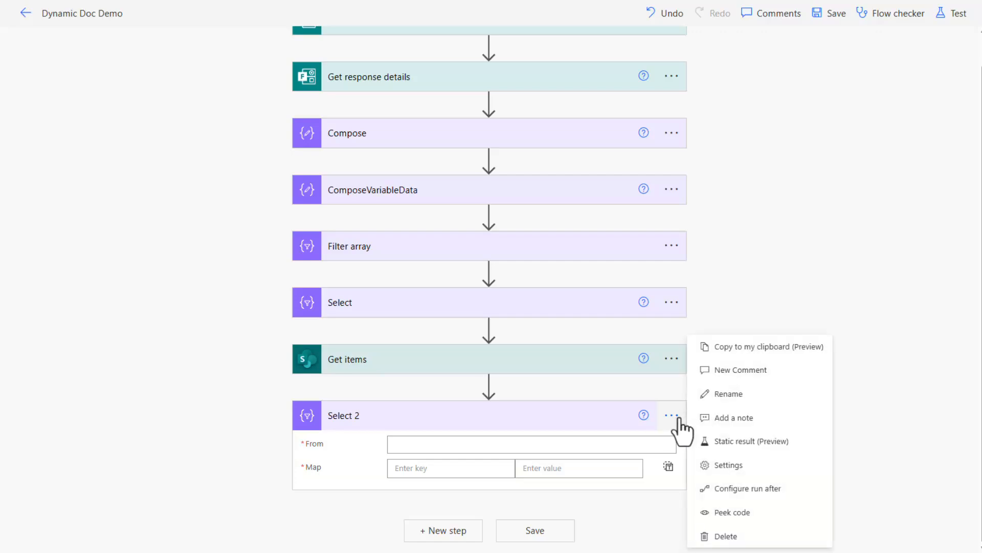
click(733, 394)
click(427, 420)
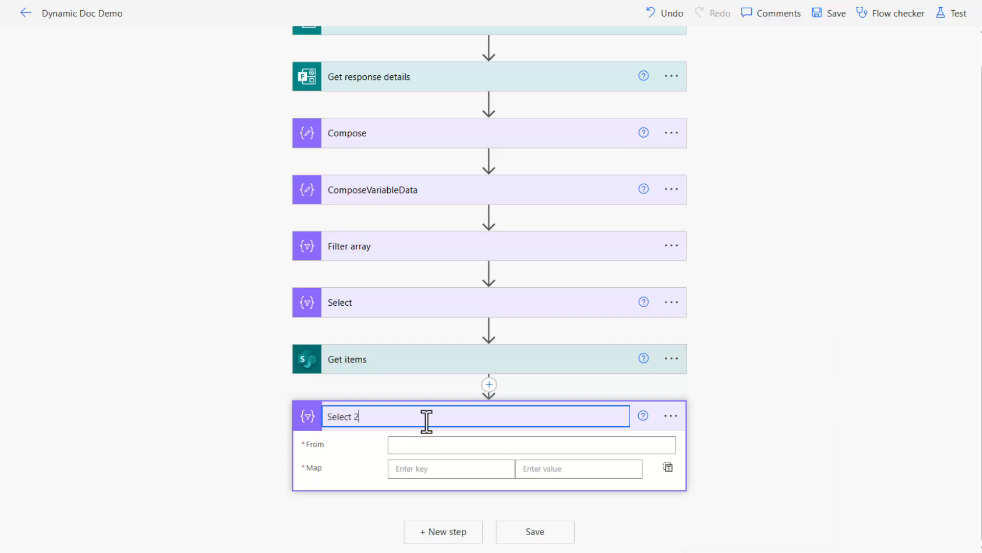
key(BackSpace)
key(BackSpace)
text(FromSharePo)
text(ijt)
text(st)
- Set the From input of SelectFromSharePointList to the value output of Get items
click(417, 445)
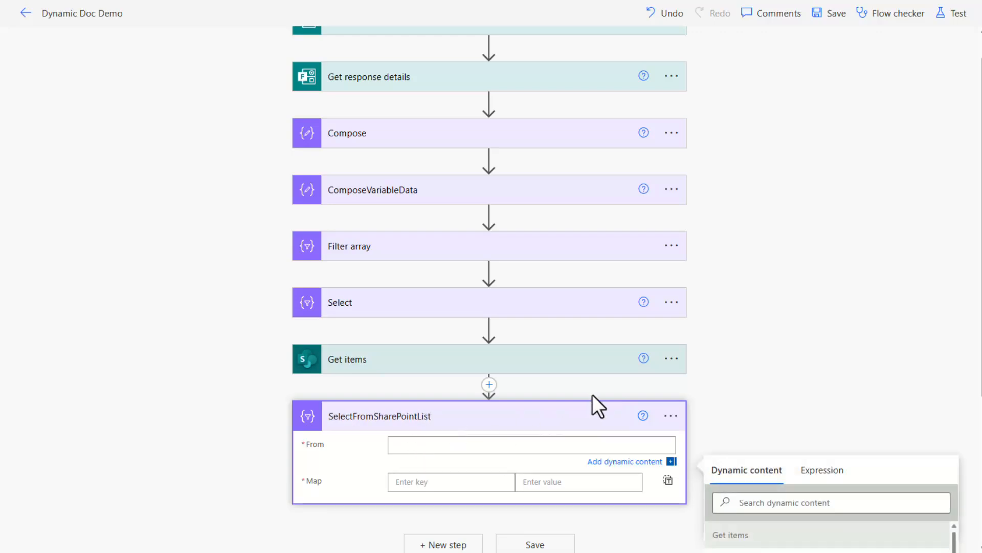
scroll(675, 398, down, 3)
click(758, 409)
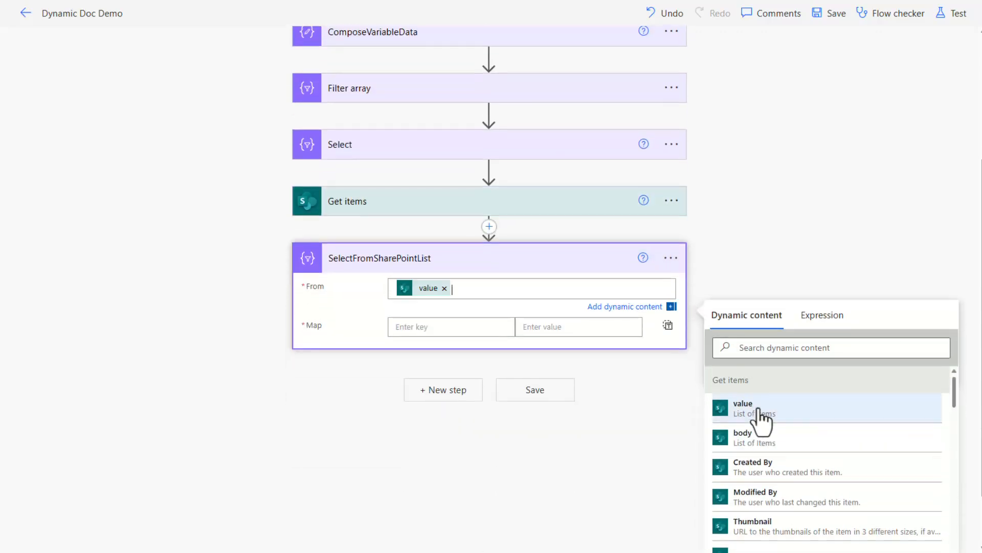
- Enter Title and Content as the two Map keys of SelectFromSharePointList
click(455, 332)
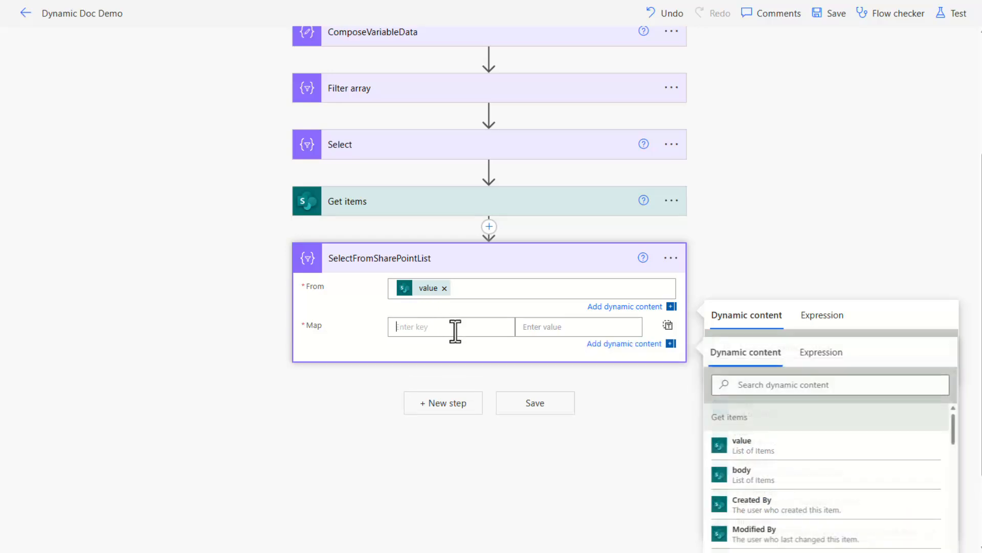
text(Ti)
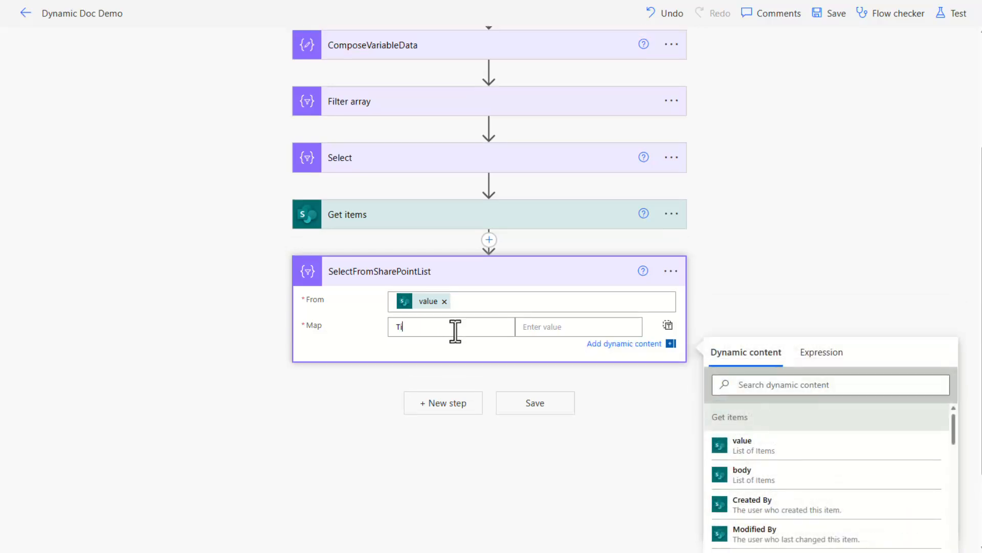
text(le)
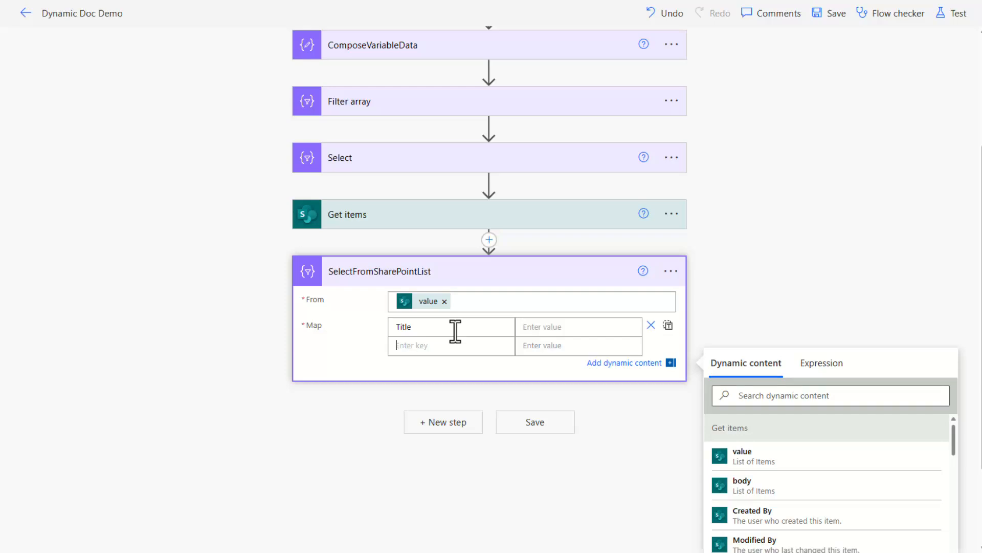
text(Content)
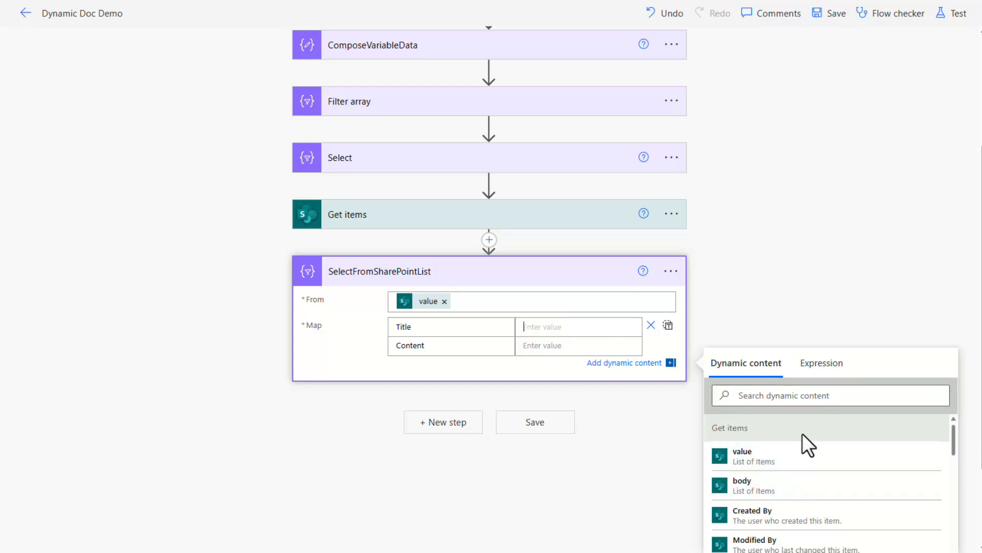
- Map the Title and Content keys to the Title and Content dynamic values from Get items
click(795, 395)
text(tit)
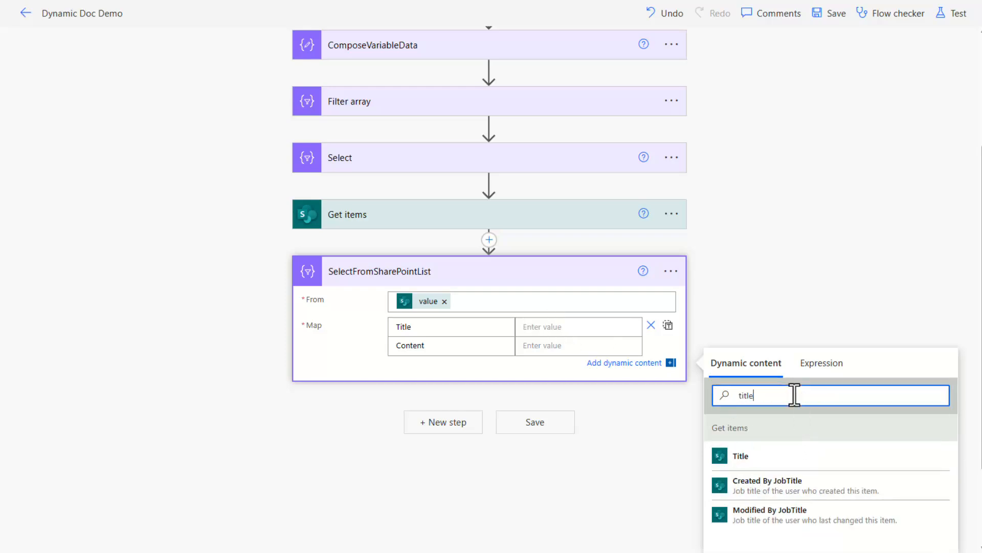
text(le)
click(754, 455)
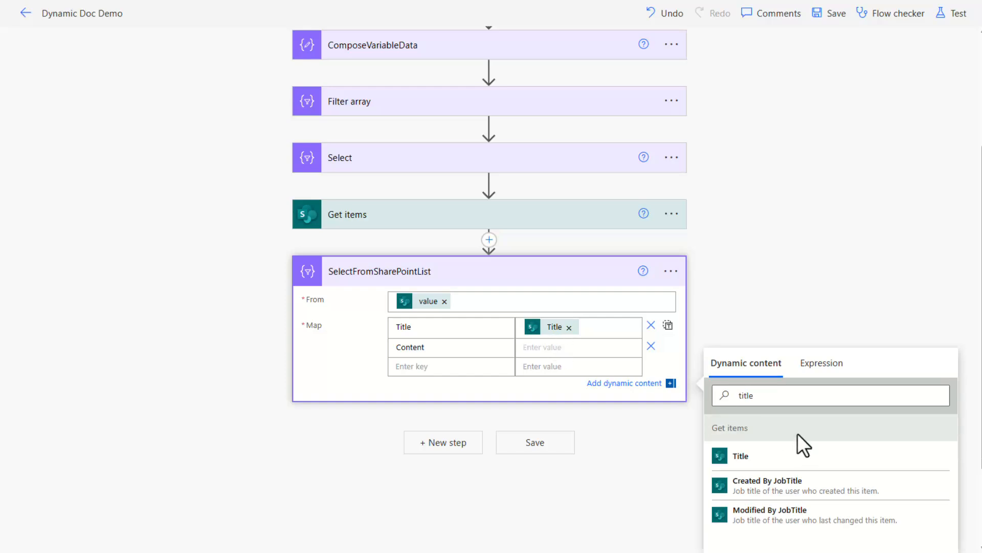
click(798, 395)
double_click(798, 395)
text(con)
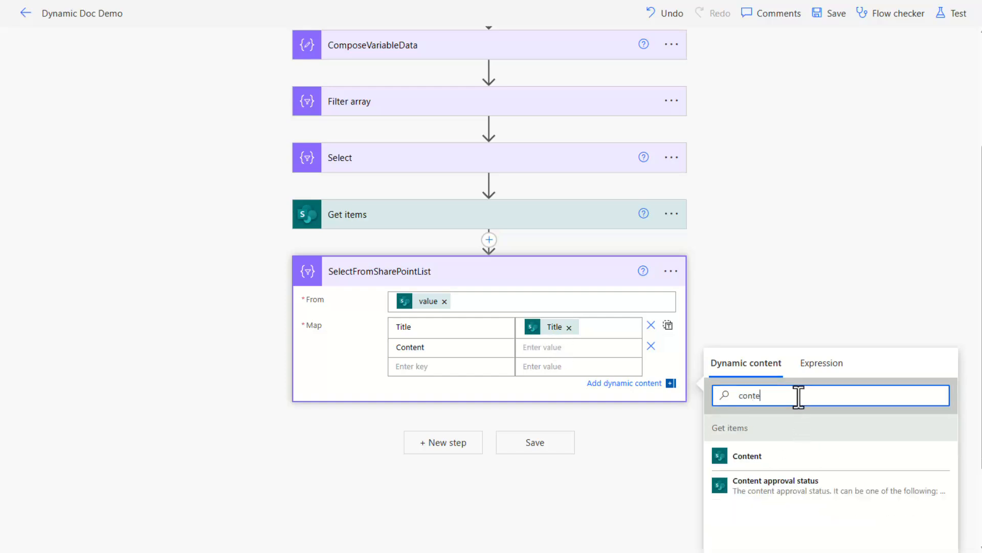
text(te)
click(776, 458)
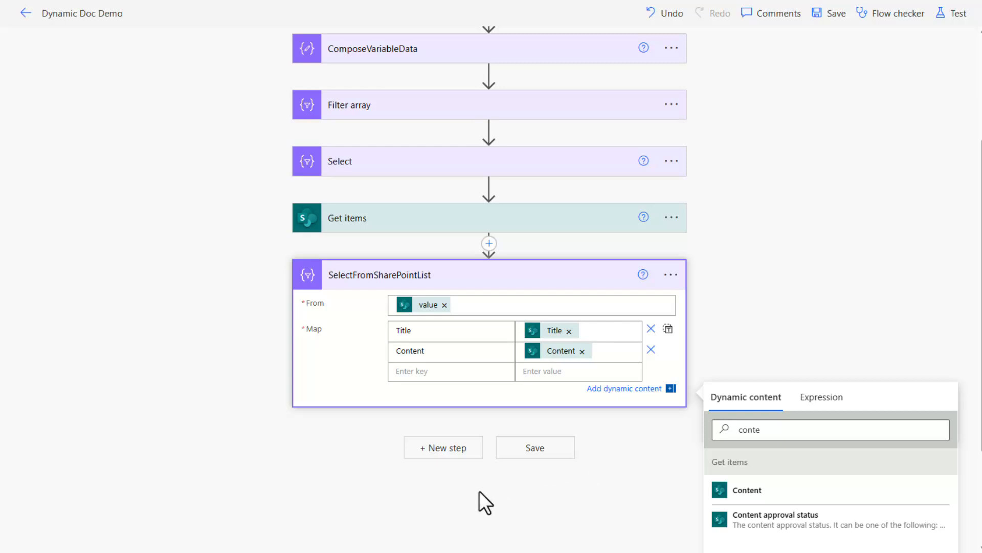
- Add a Filter array action after SelectFromSharePointList and set its From input to the SelectFromSharePointList Output
click(439, 452)
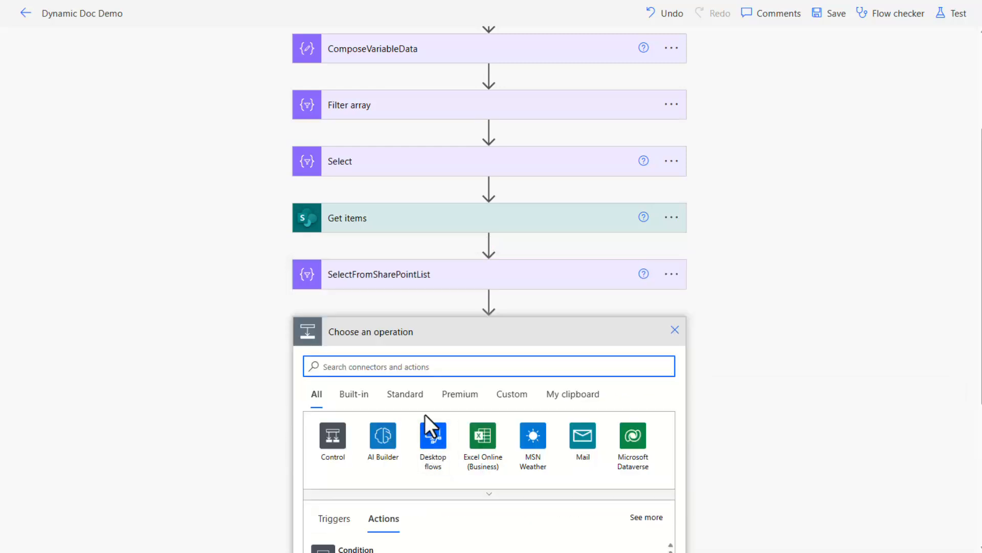
text(c)
click(511, 412)
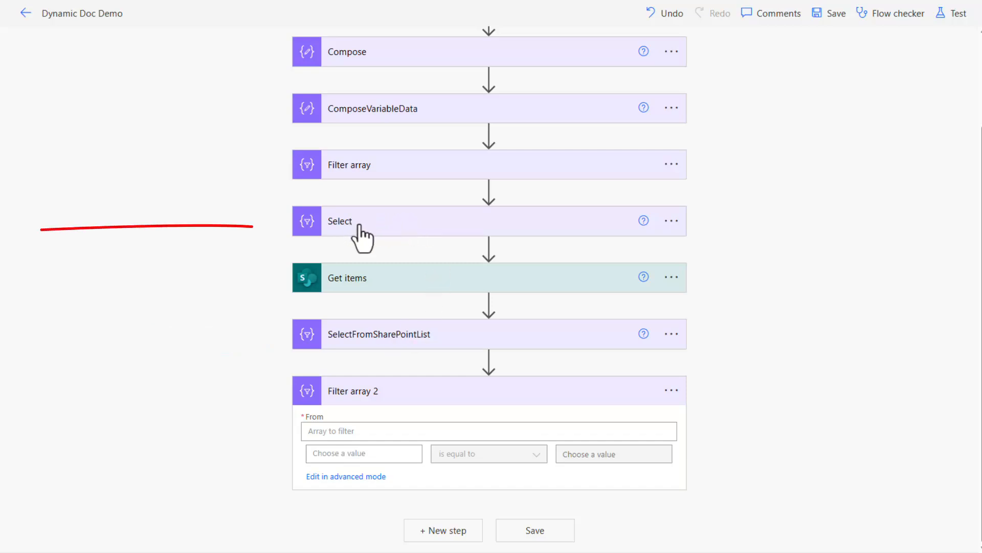
click(345, 434)
scroll(821, 287, down, 3)
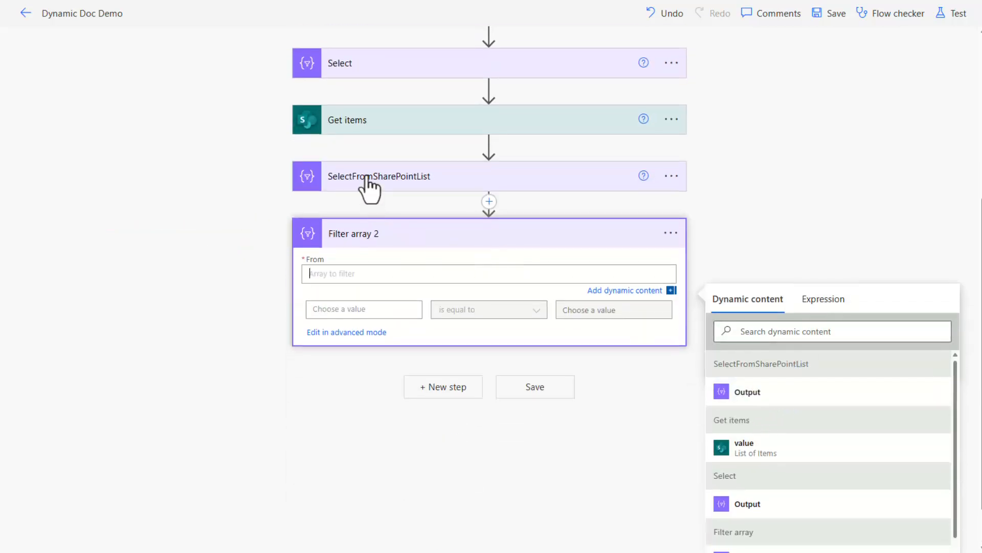
click(751, 394)
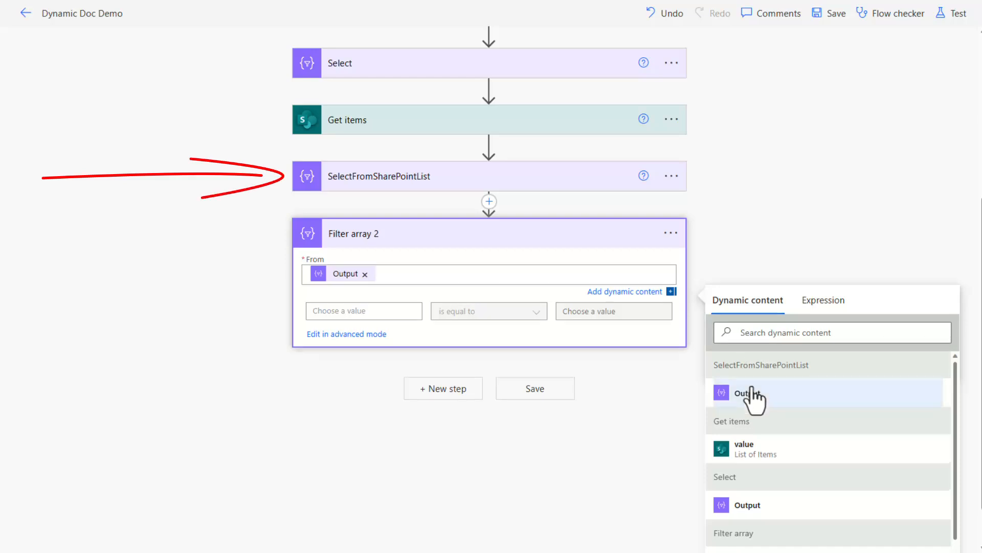
- Set the first value of the Filter array 2 condition to the Output of Select and the operator to contains
click(359, 309)
click(359, 313)
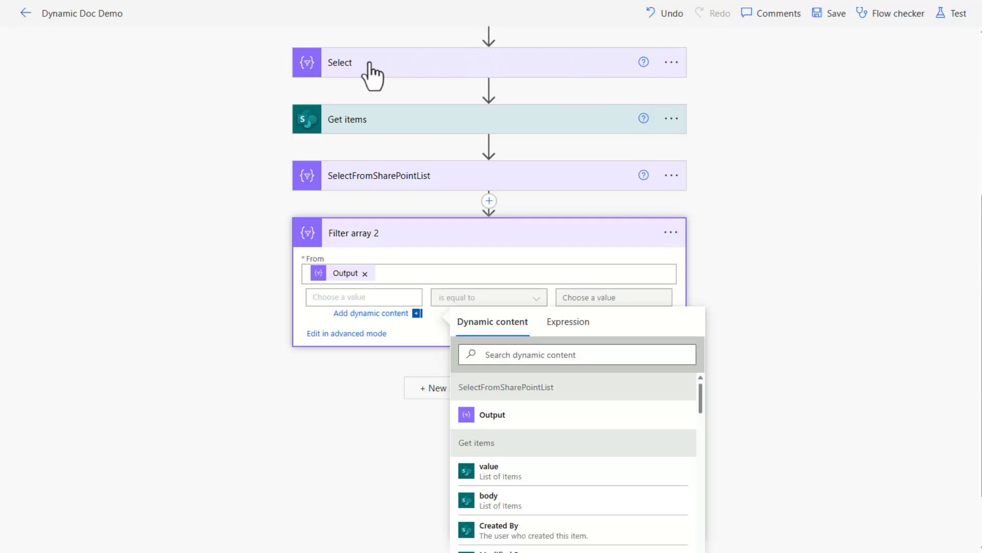
scroll(547, 448, down, 5)
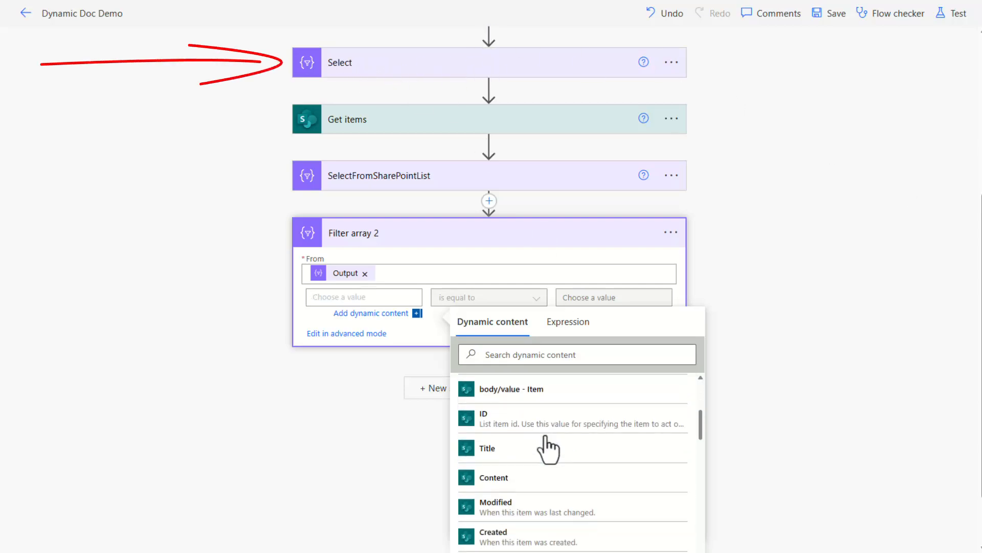
scroll(548, 448, down, 10)
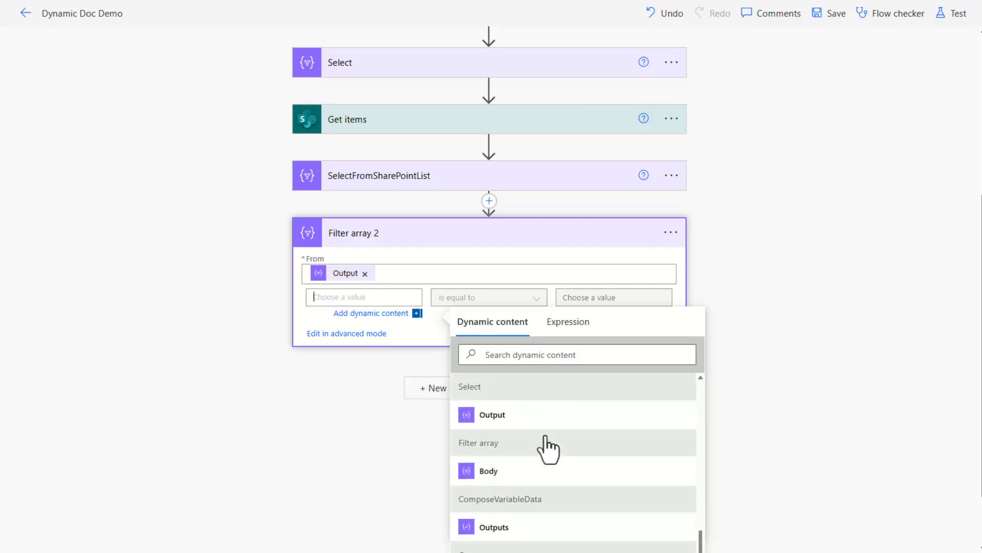
click(497, 417)
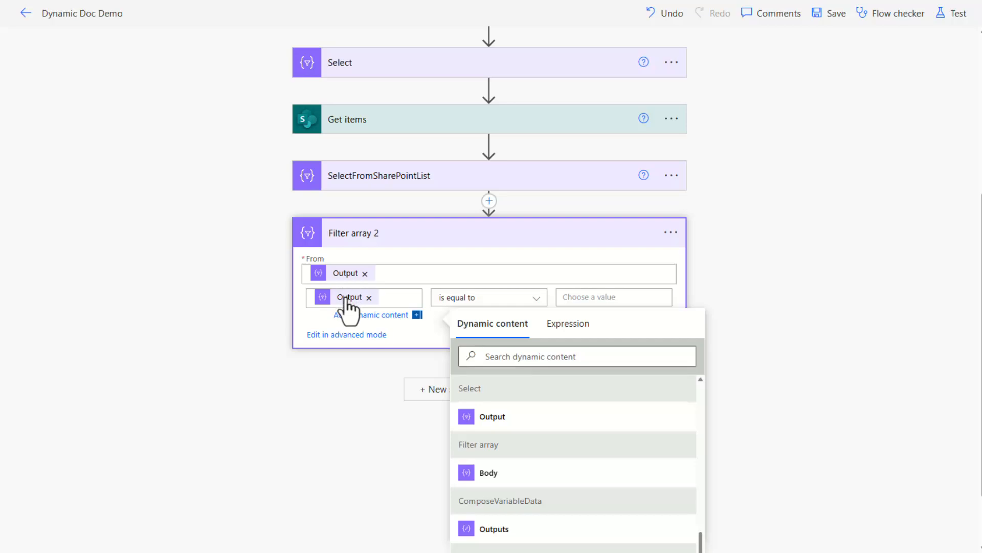
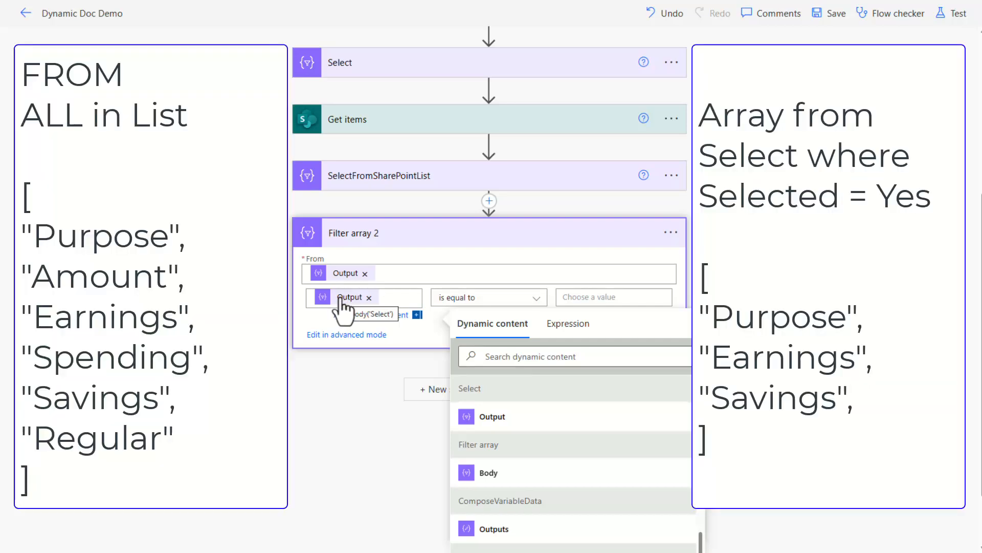
click(499, 299)
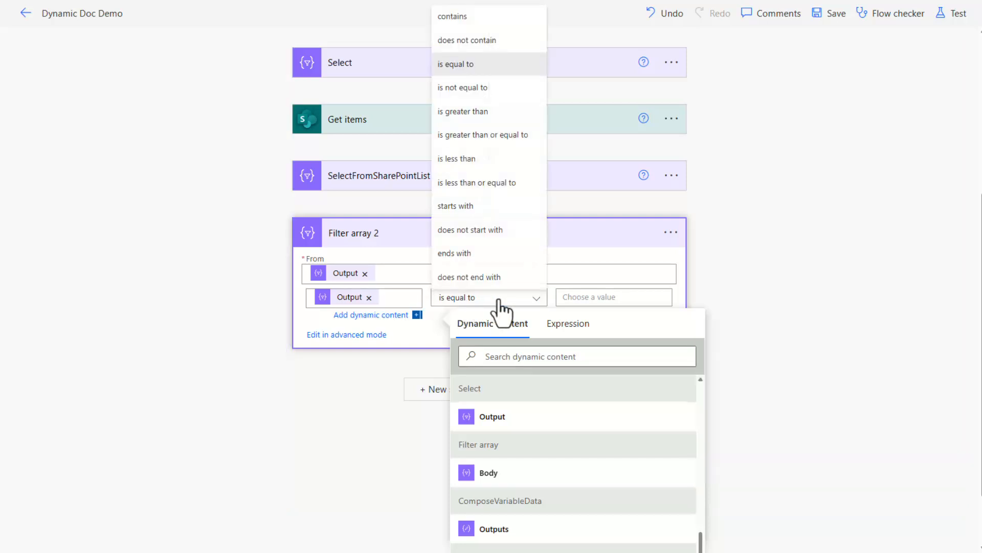
click(477, 20)
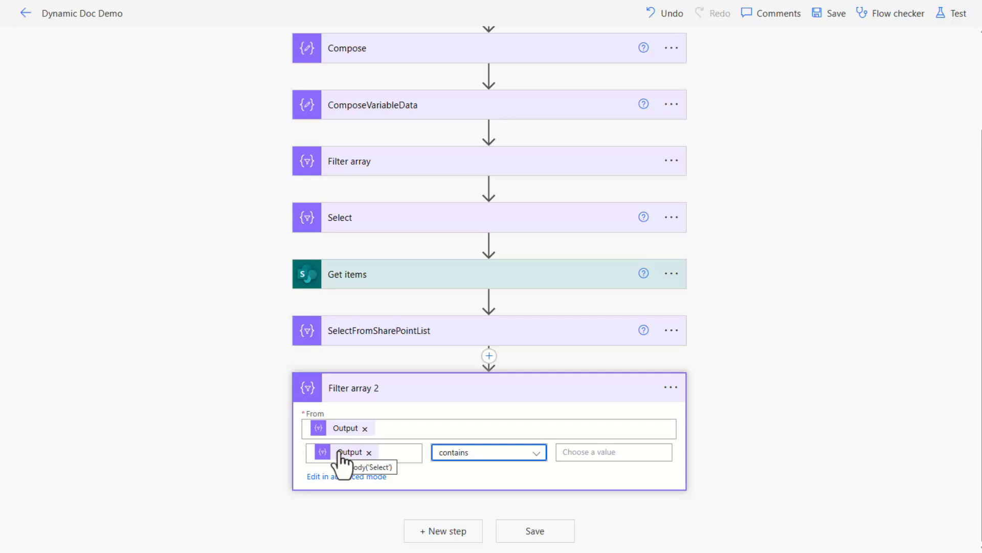
- Set the comparison value of the Filter array 2 condition to the expression item()?['Title']
click(592, 454)
click(815, 486)
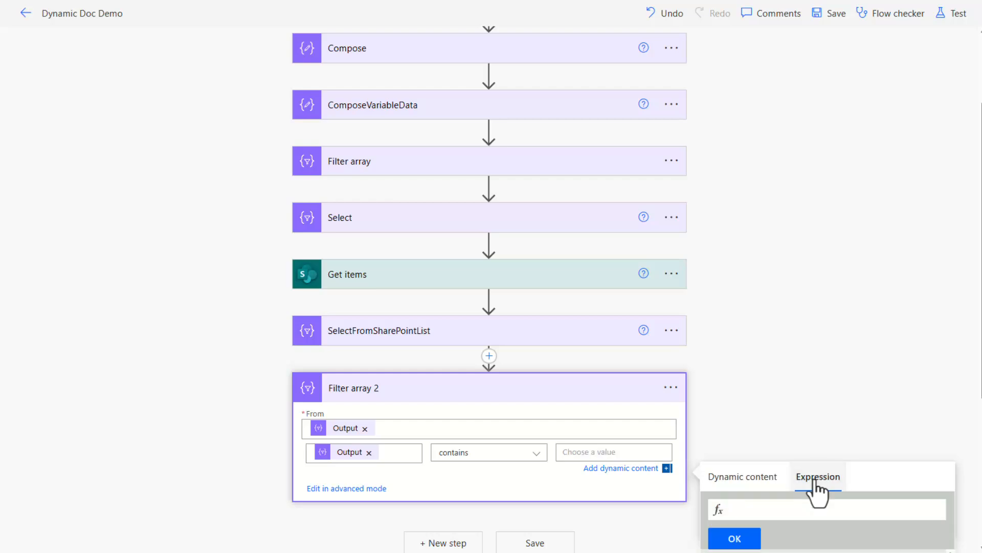
text(item)
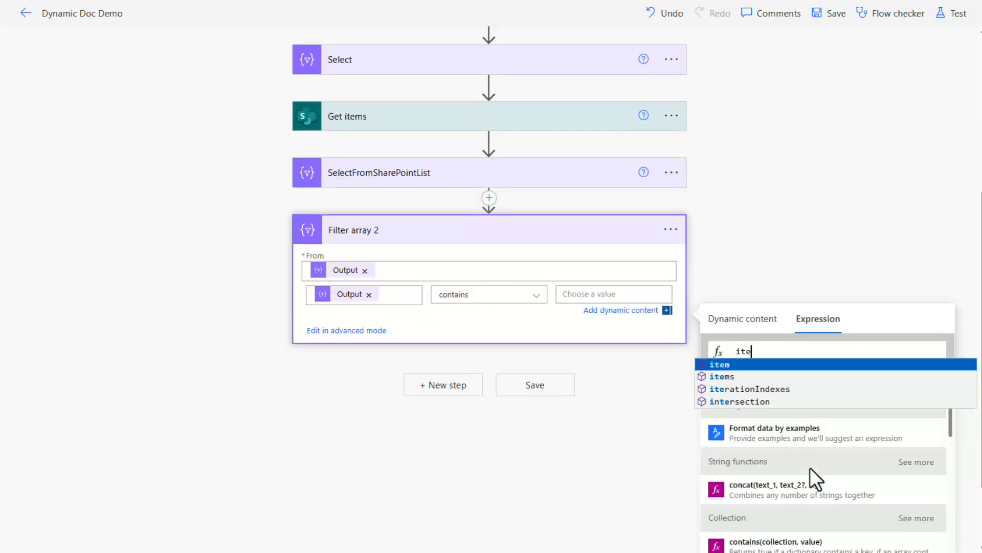
key(Return)
text(?[')
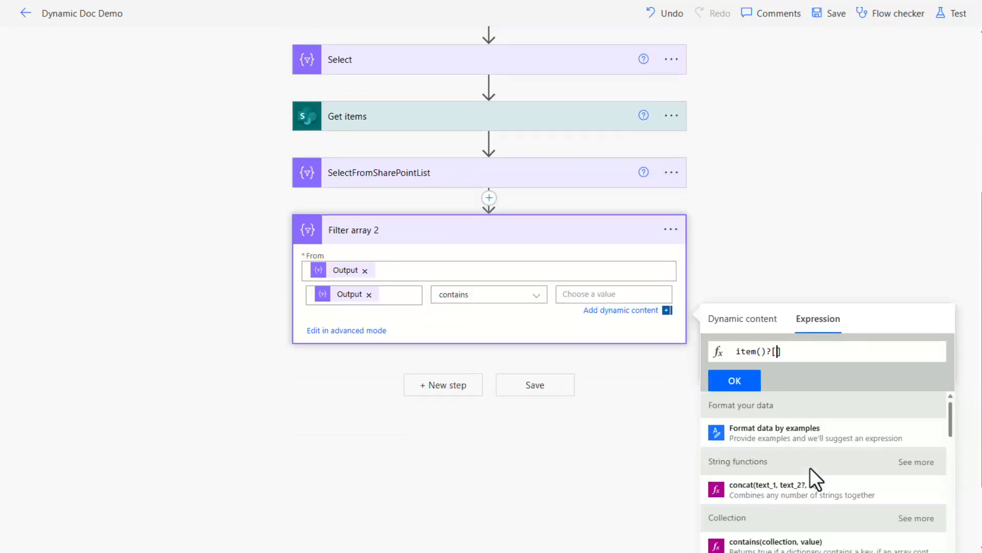
text(Title)
click(739, 379)
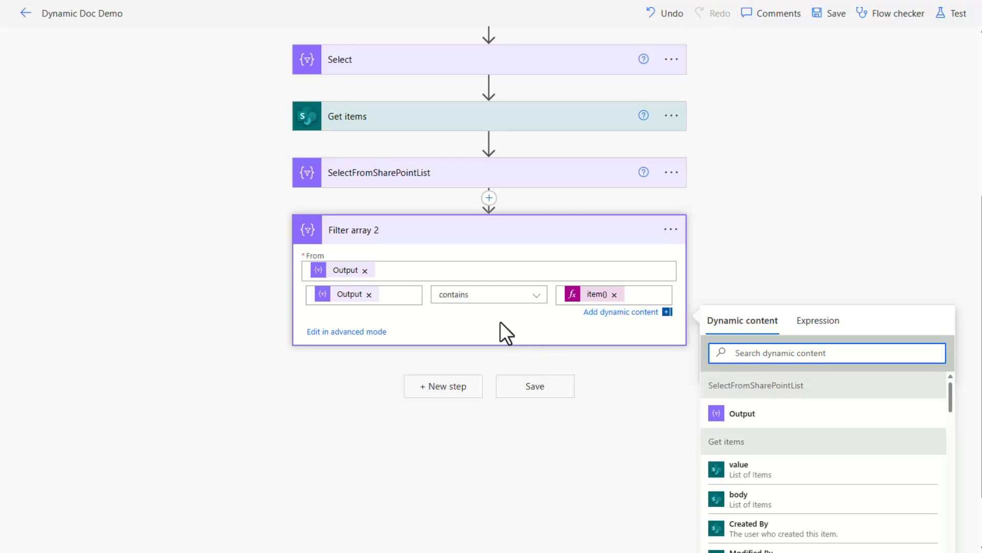
- Review the mappings of the SelectFromSharePointList and Select actions against the Filter array 2 condition
scroll(373, 267, up, 2)
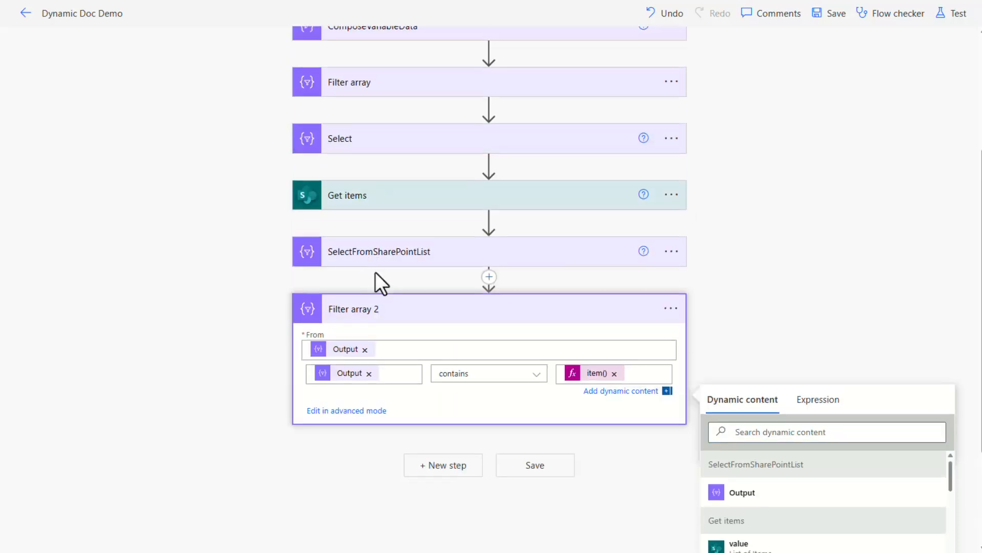
click(378, 262)
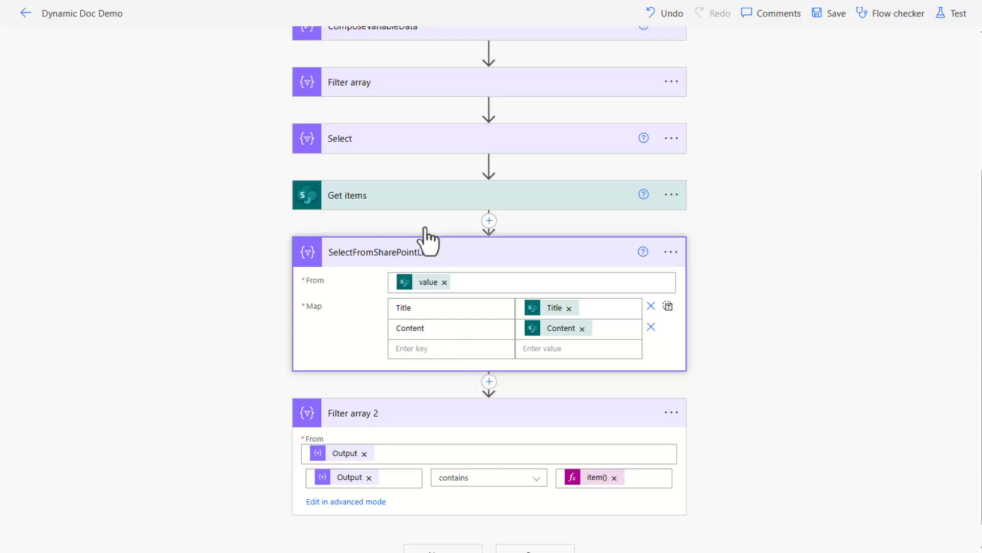
click(397, 147)
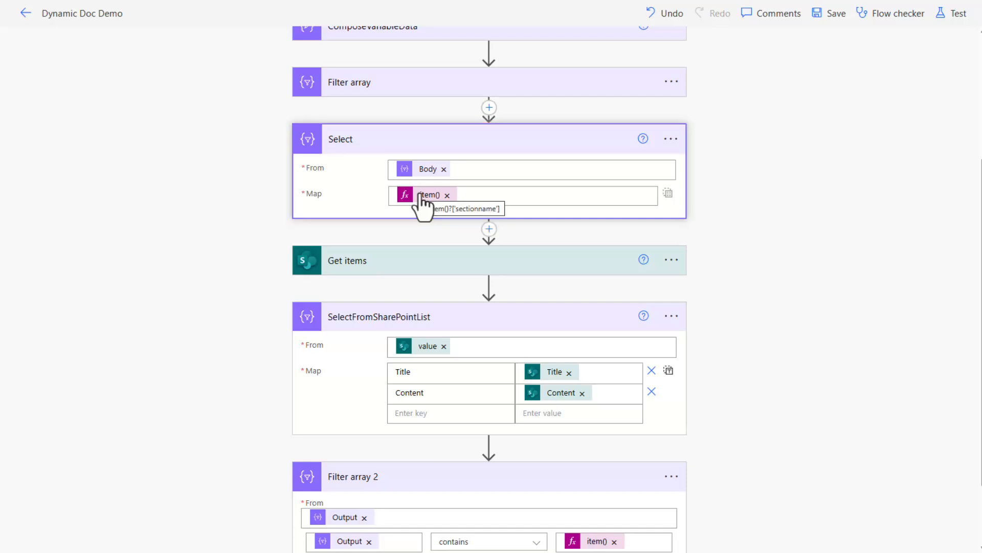
scroll(425, 215, down, 2)
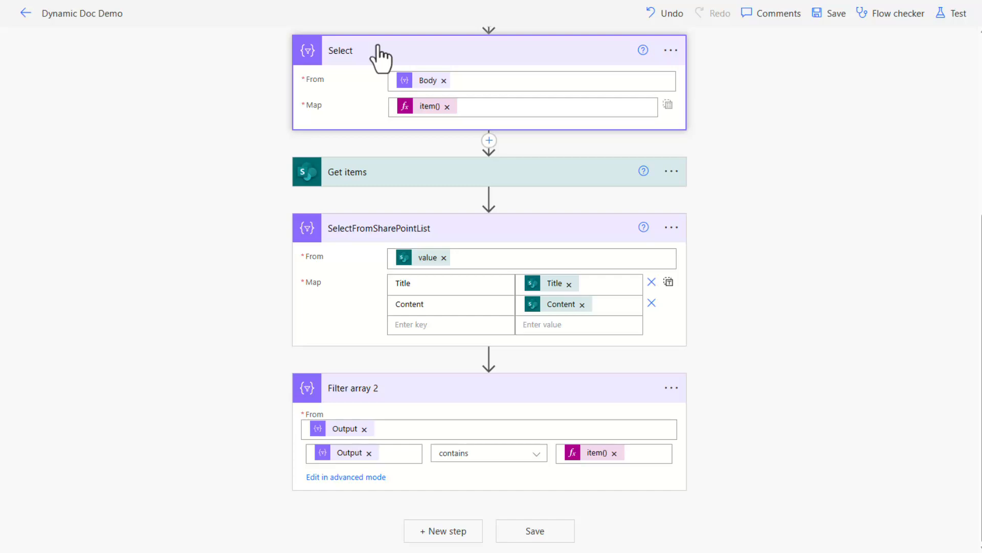
- Test the flow automatically with the recently used trigger from the successful test run 16 minutes ago
click(952, 13)
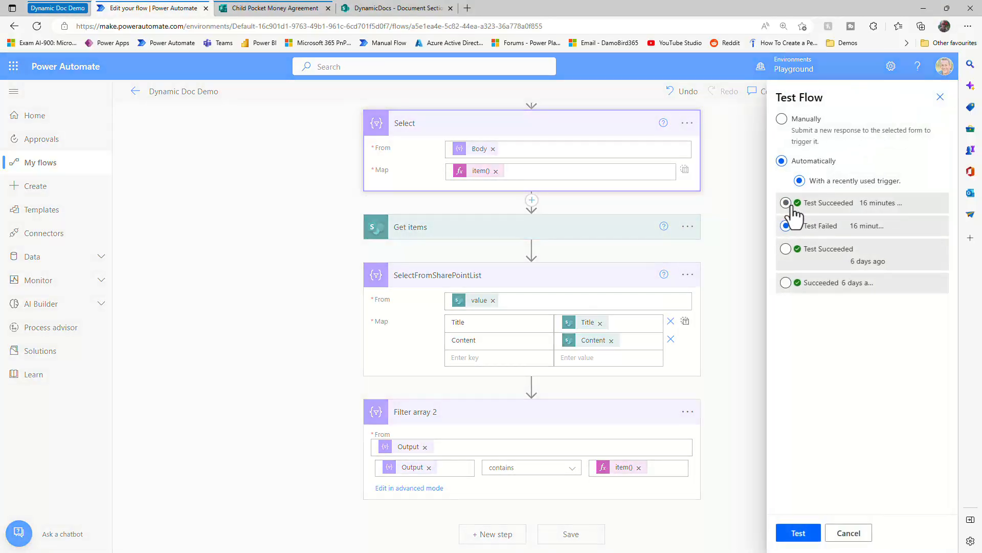
click(792, 204)
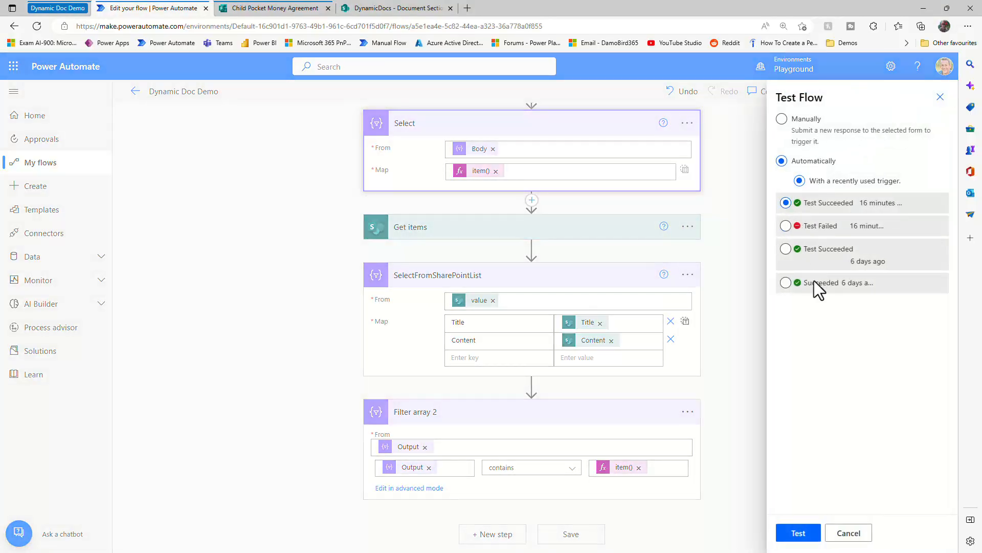
click(799, 534)
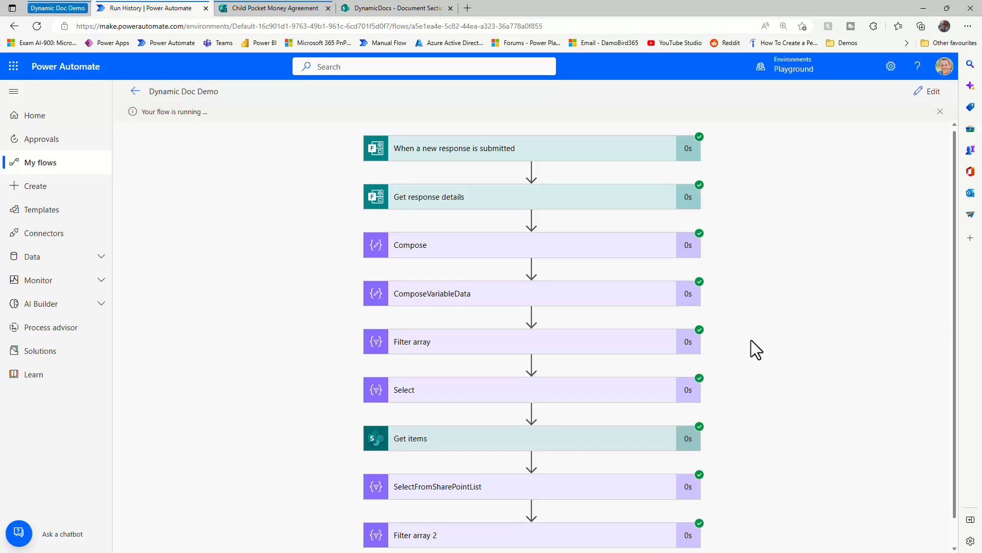
- Examine the section names and Included values in the Compose action's inputs for the test run
scroll(751, 340, down, 1)
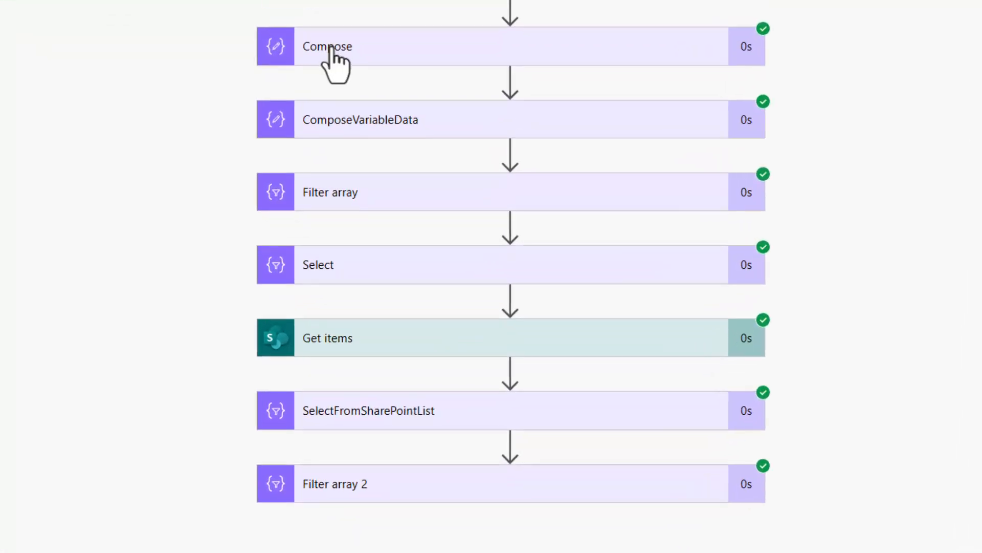
click(330, 51)
scroll(395, 215, down, 3)
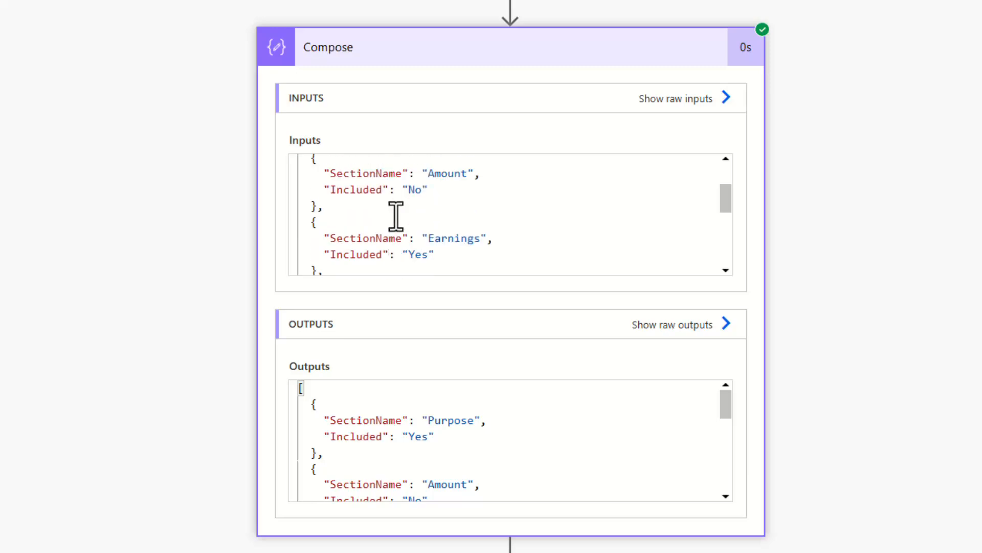
drag(489, 178, 423, 173)
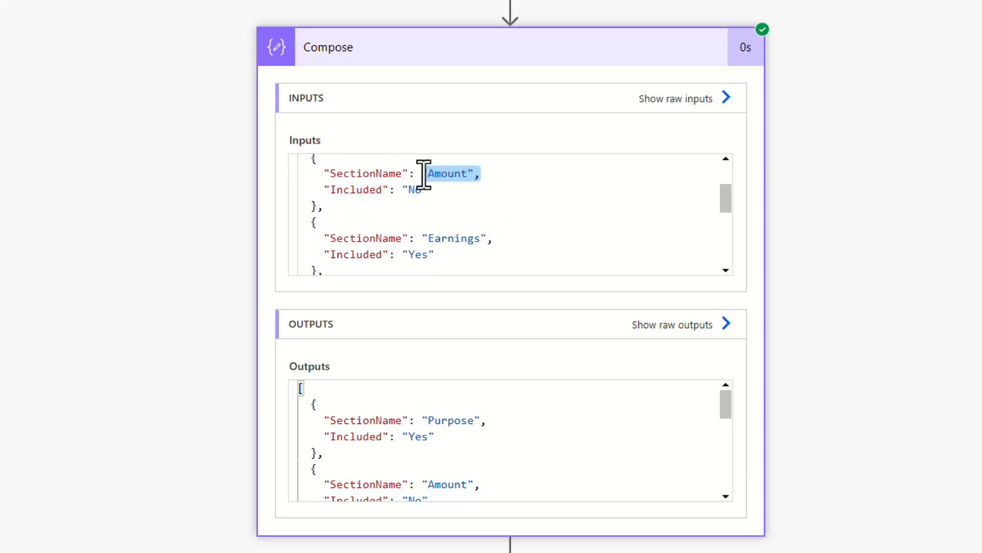
scroll(854, 259, down, 2)
- Compare the Filter array action's From input with its Body output, checking how the Amount section is handled
scroll(852, 256, down, 5)
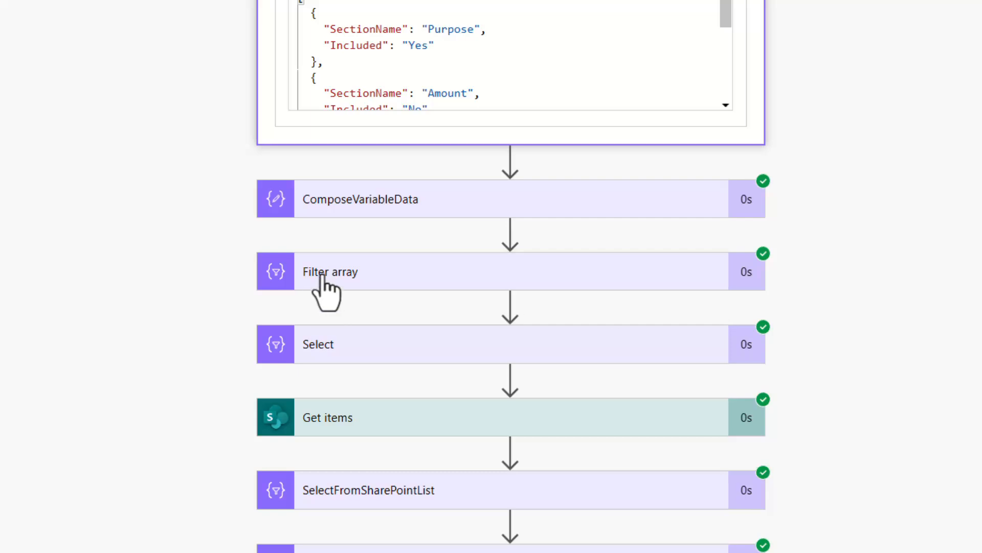
click(724, 281)
scroll(911, 259, down, 3)
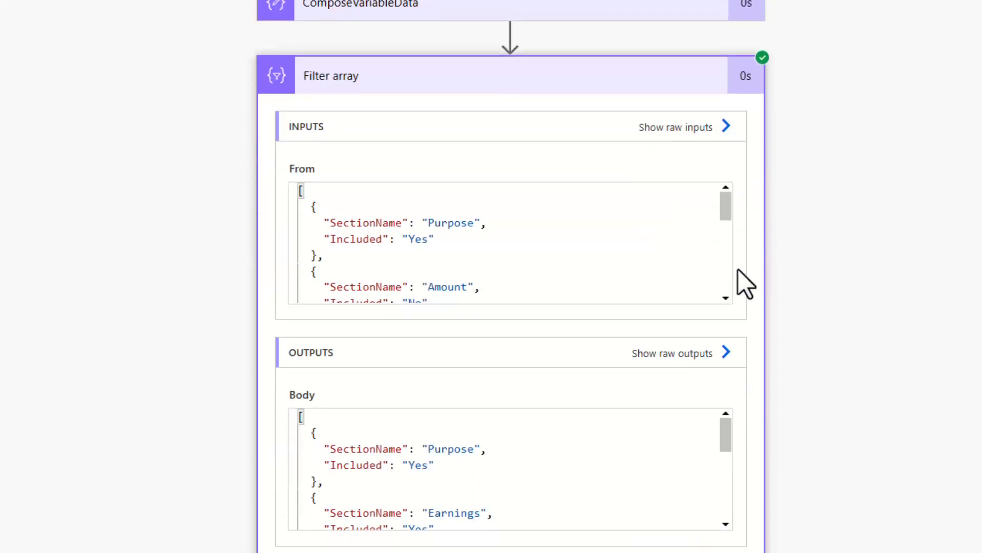
drag(725, 206, 732, 217)
drag(439, 256, 314, 228)
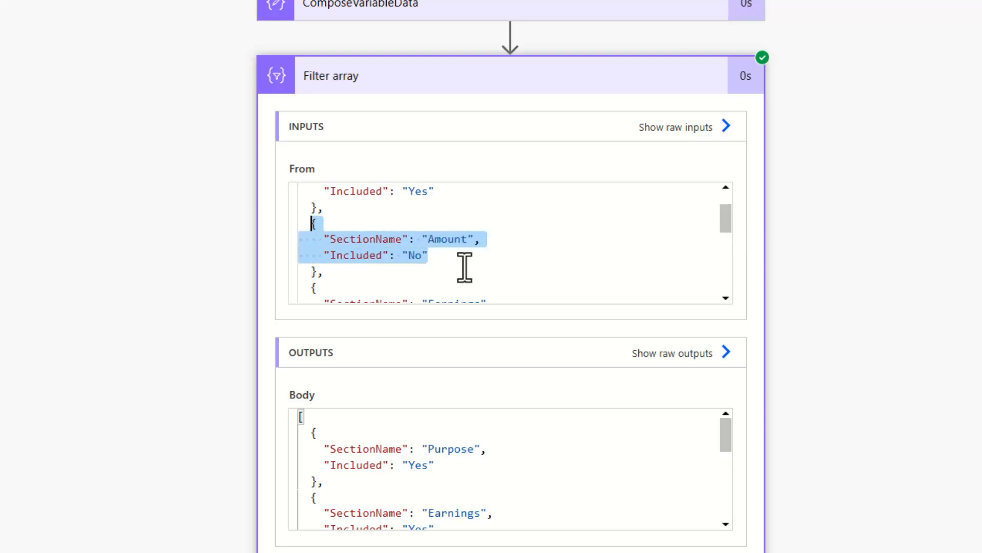
scroll(921, 336, down, 1)
scroll(921, 336, down, 2)
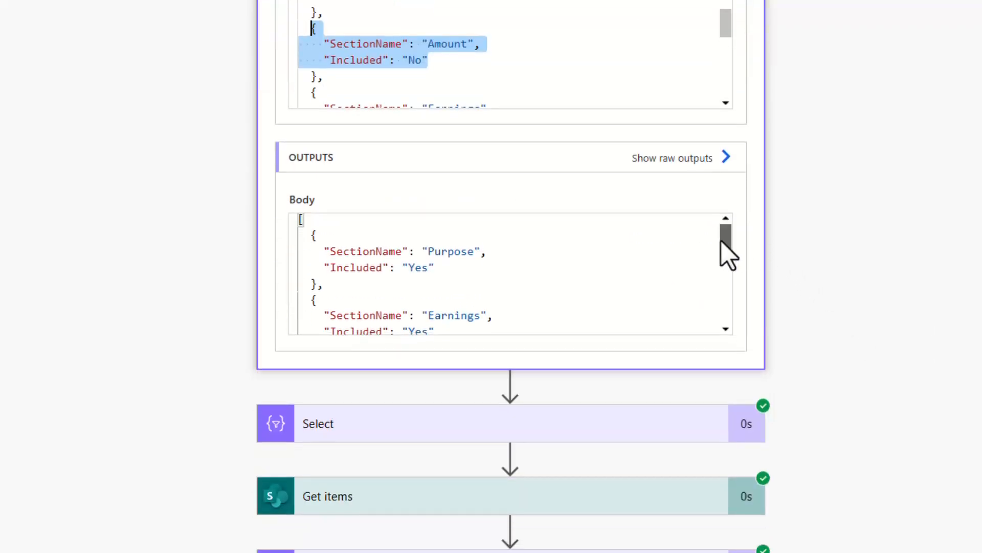
drag(722, 241, 737, 220)
- Compare the Select action's From input with the array of section names in its Body output
scroll(785, 307, down, 3)
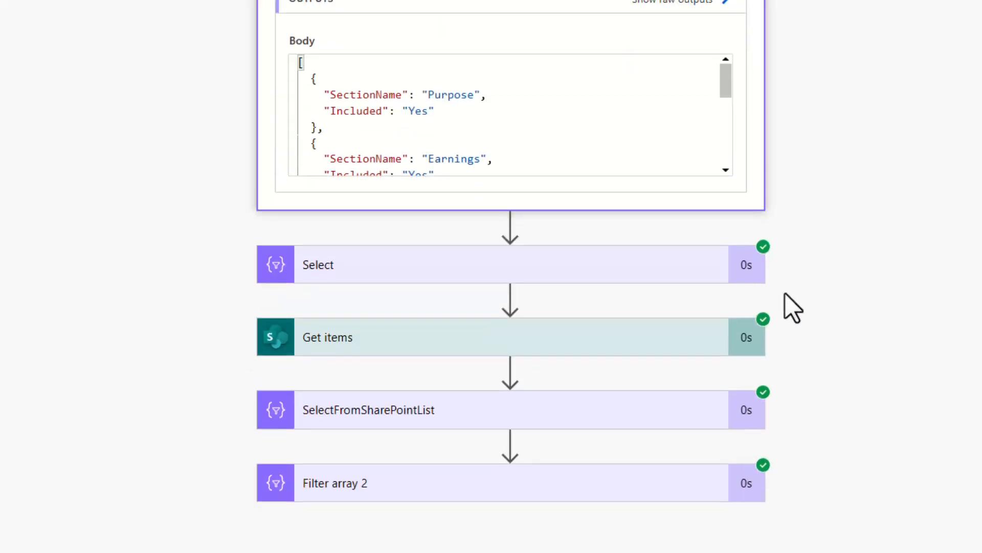
click(569, 266)
scroll(852, 337, down, 4)
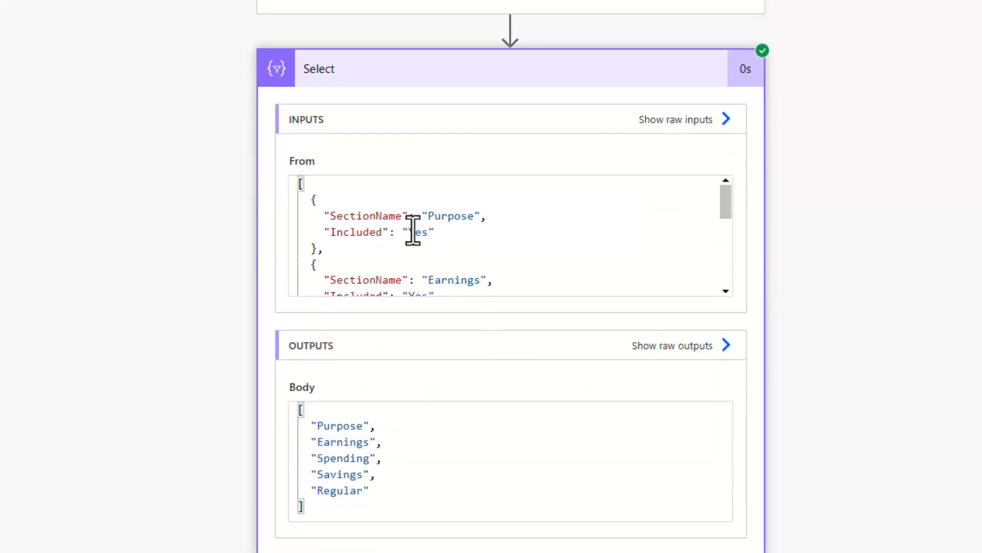
scroll(361, 221, down, 2)
scroll(360, 221, down, 2)
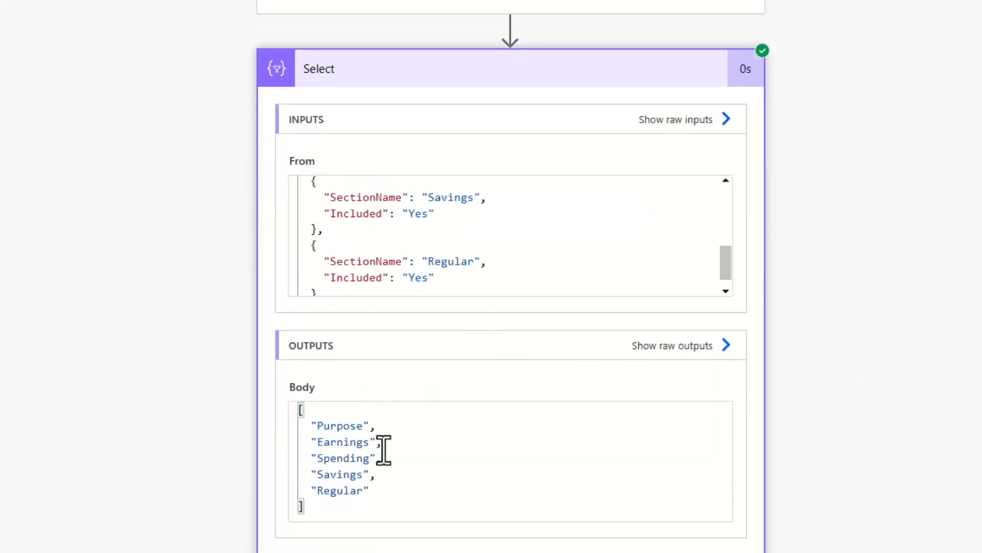
drag(324, 509, 305, 457)
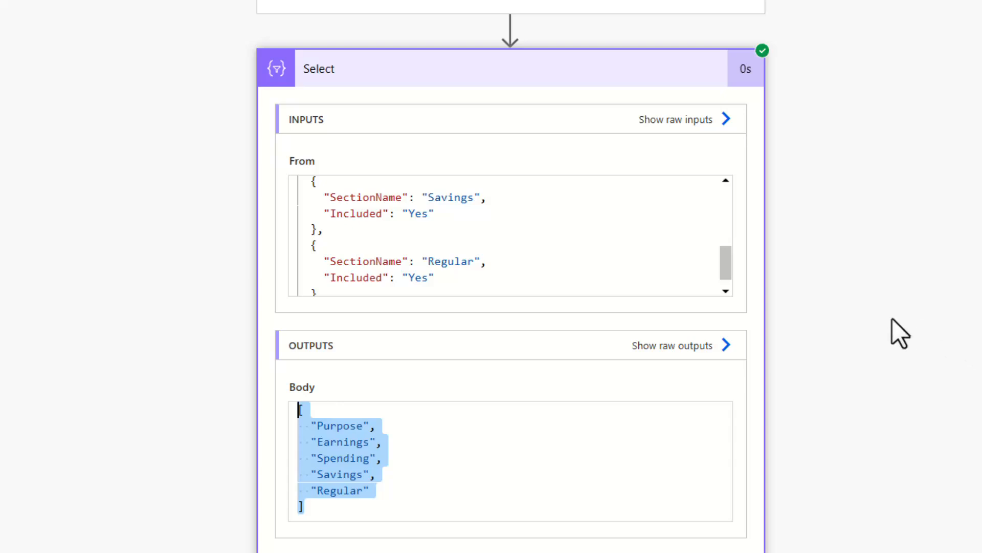
- Inspect the run details of the Get items action and open its downloadable outputs
scroll(892, 319, down, 5)
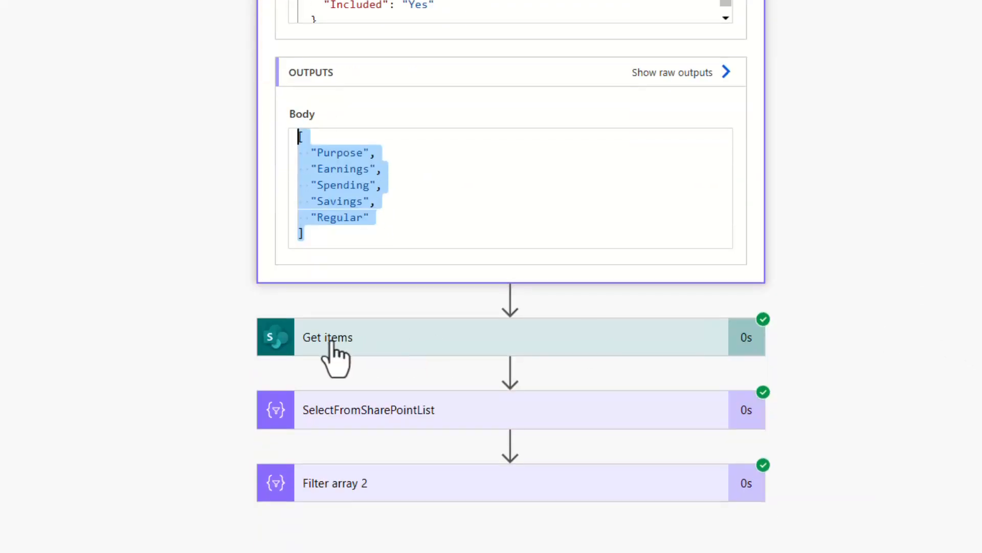
click(430, 335)
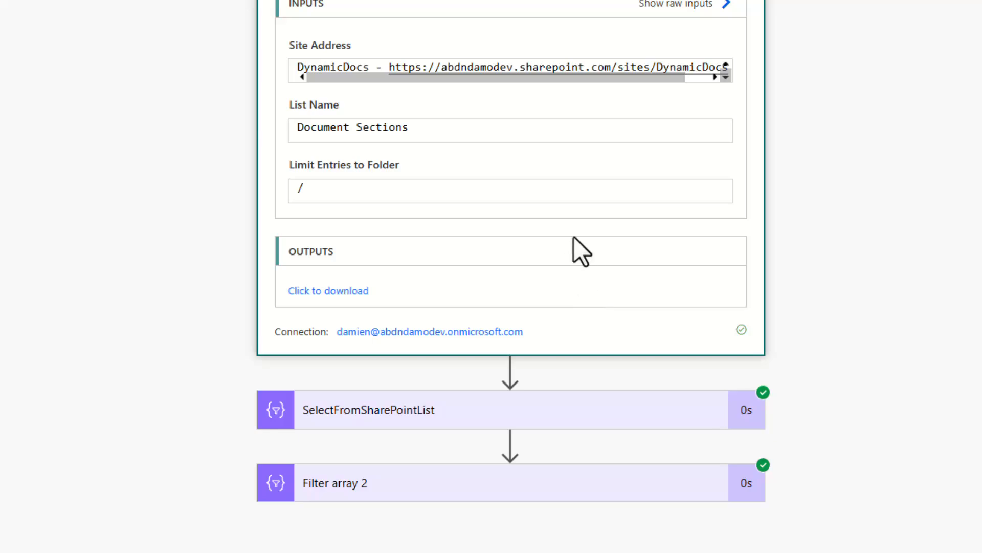
click(322, 291)
- Compare the SelectFromSharePointList inputs with its Body output, checking the Title and Content properties and the ||amount|| placeholder
click(467, 408)
scroll(449, 261, down, 5)
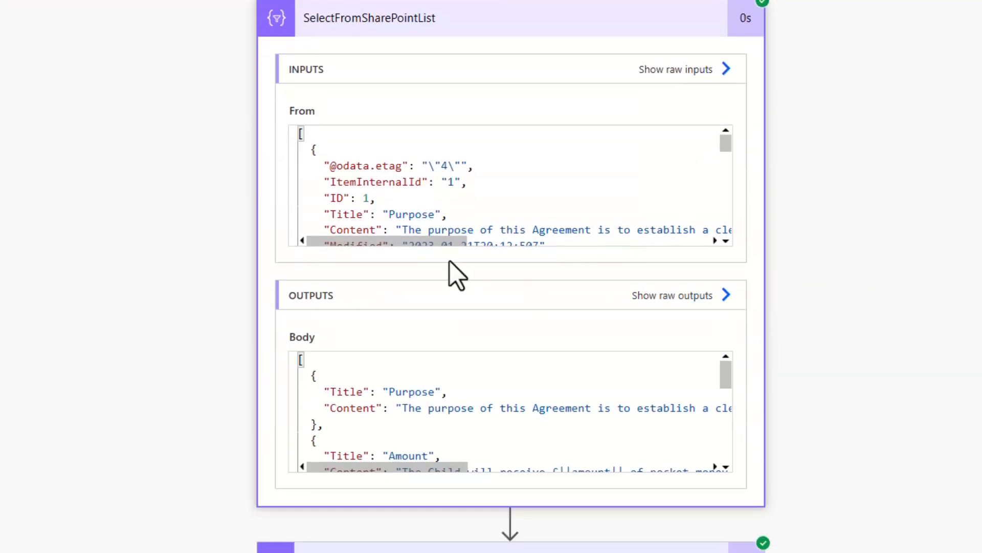
drag(307, 143, 390, 209)
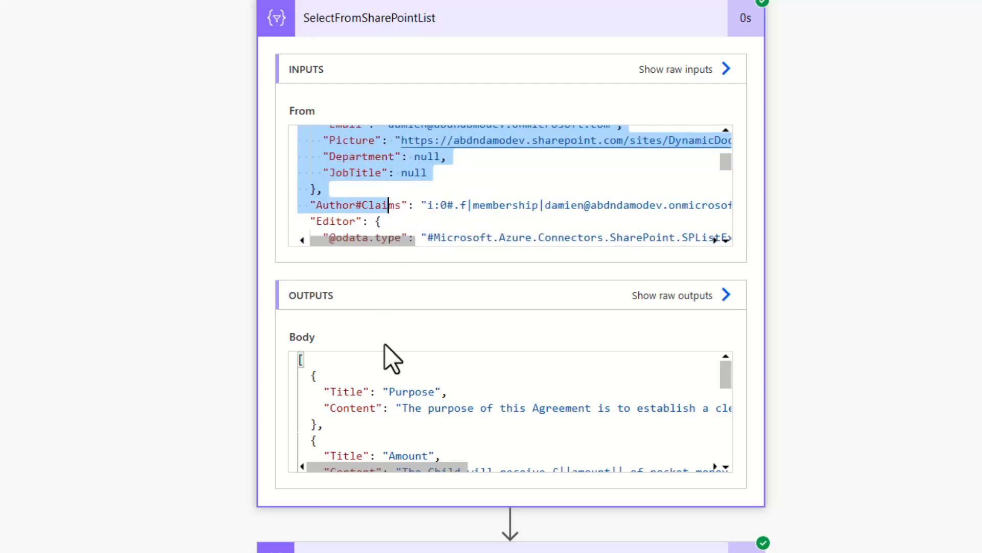
scroll(859, 342, down, 3)
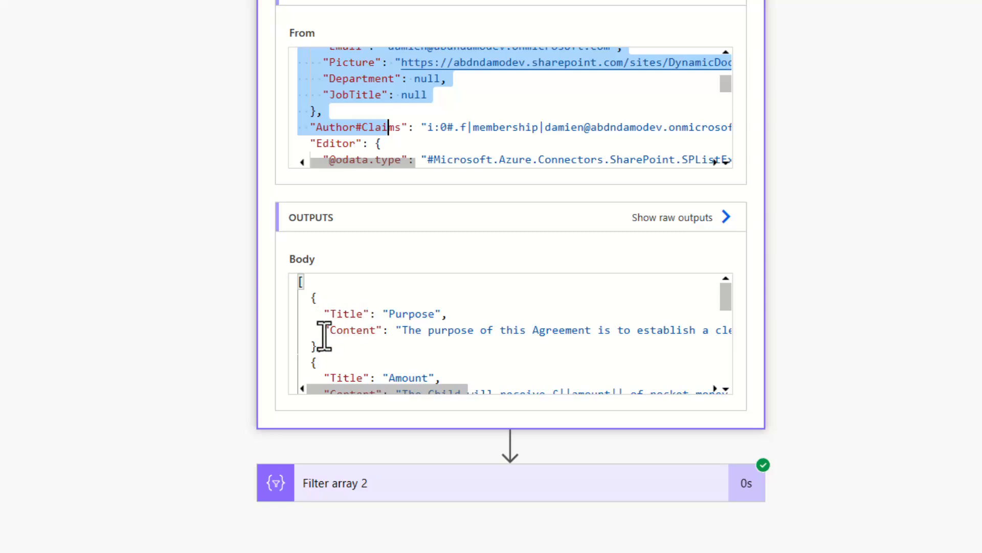
drag(331, 331, 377, 332)
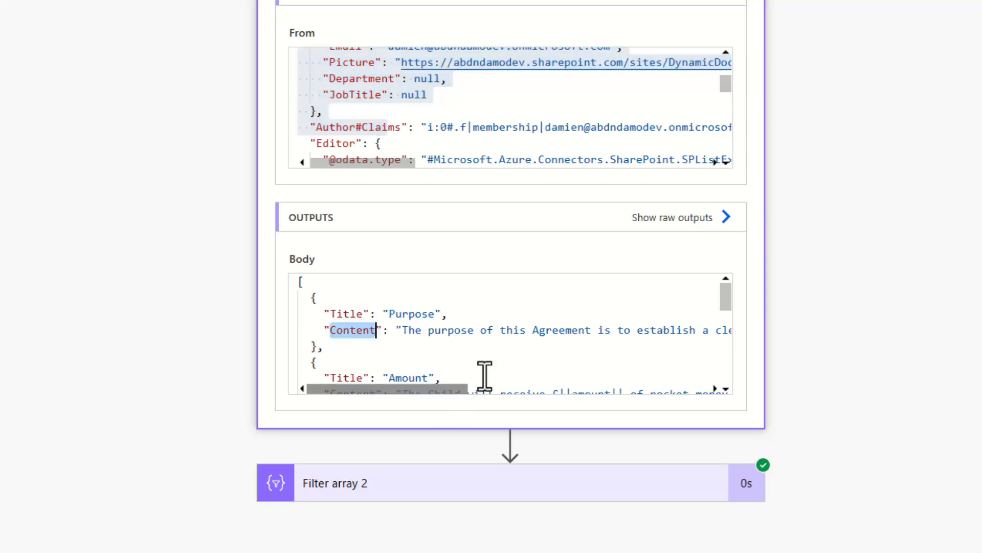
scroll(485, 373, down, 1)
drag(561, 351, 625, 352)
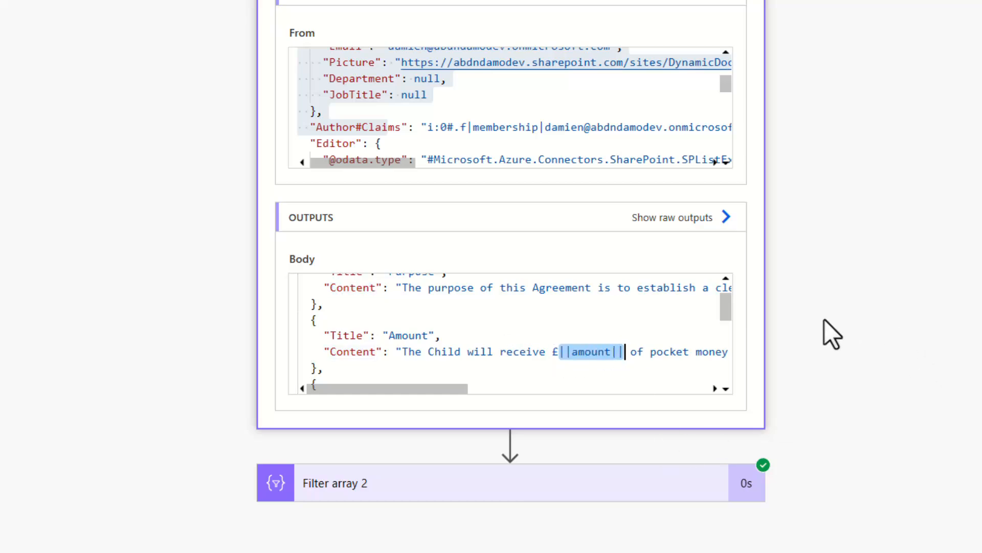
- Compare the From input and Body output of Filter array 2, checking the Purpose, Amount and Earnings sections
click(465, 485)
scroll(891, 333, down, 9)
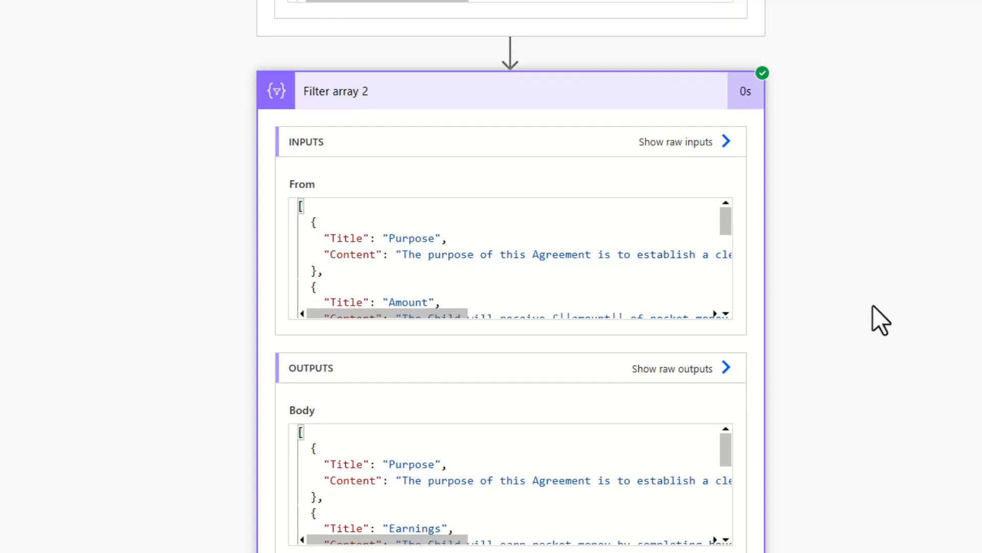
scroll(872, 305, down, 2)
mouse_move(727, 141)
mouse_down()
mouse_move(750, 217)
mouse_move(757, 205)
mouse_move(741, 130)
mouse_up()
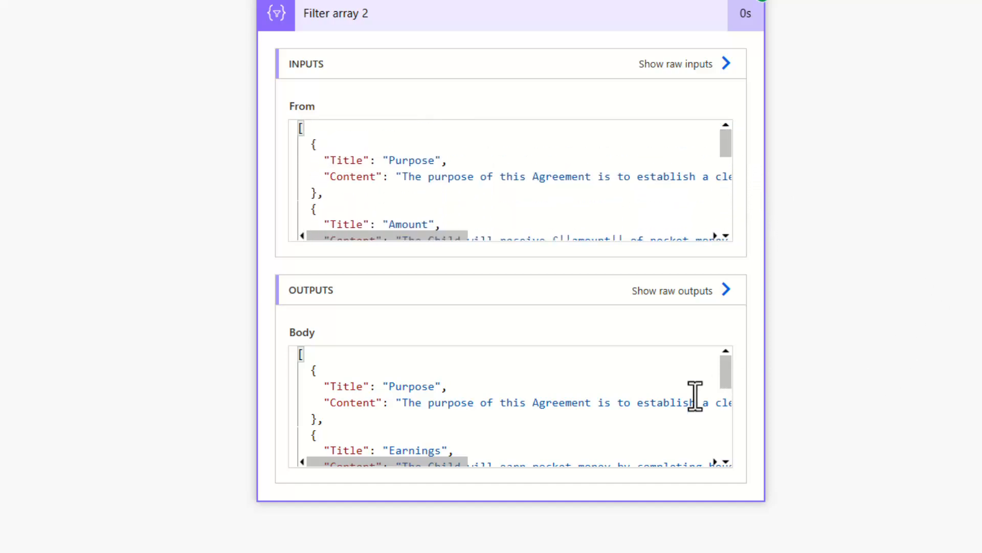
mouse_move(728, 375)
mouse_down()
mouse_move(732, 462)
mouse_move(729, 391)
mouse_up()
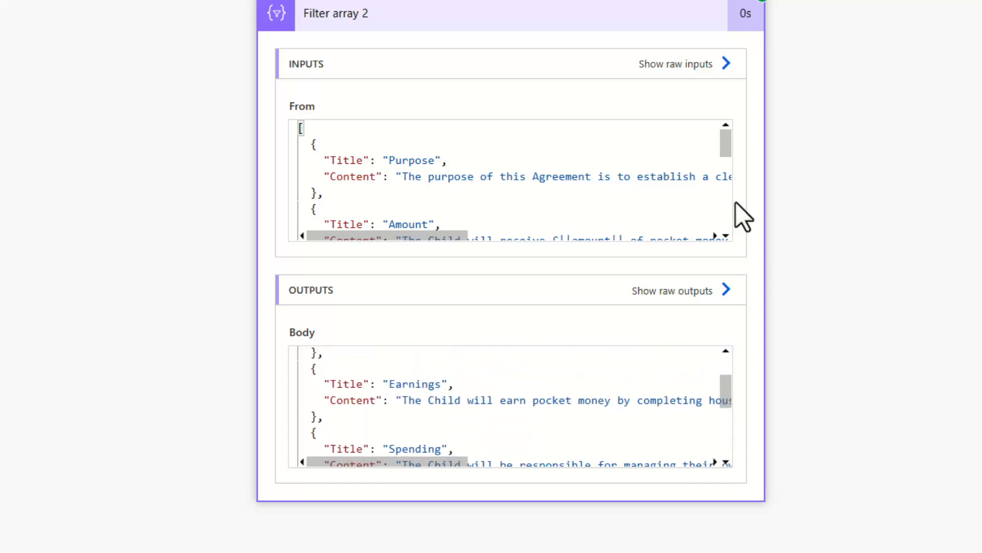
drag(726, 146, 726, 160)
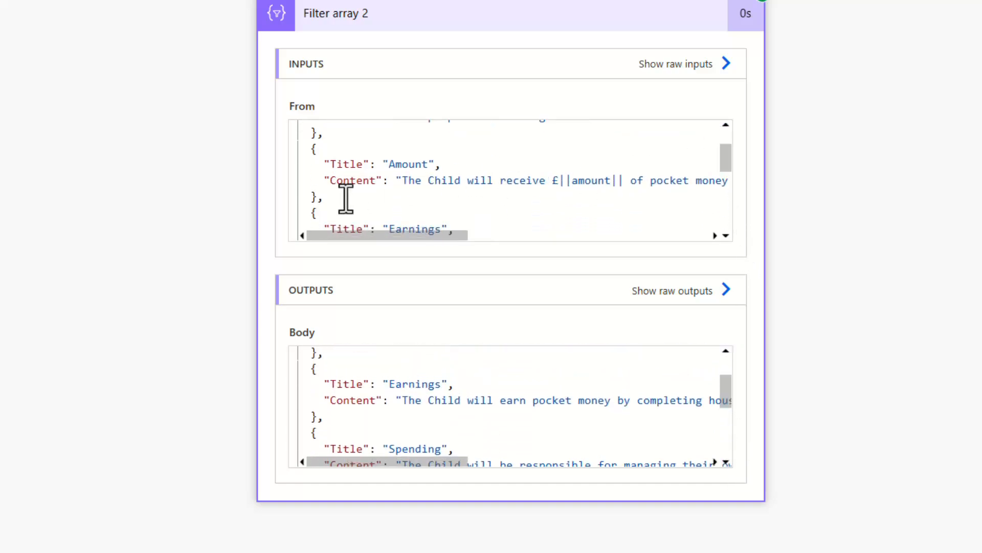
drag(321, 195, 306, 151)
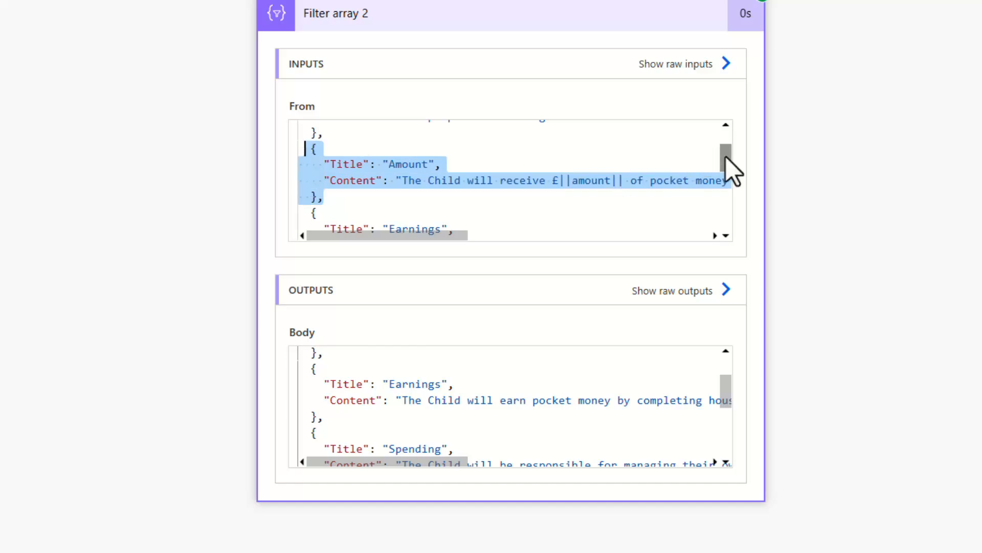
drag(726, 157, 725, 149)
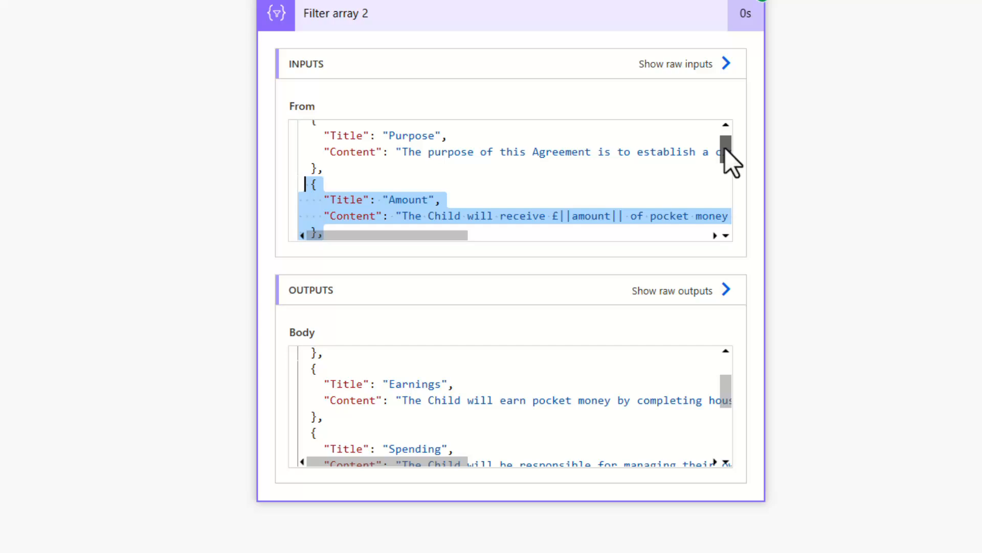
scroll(723, 380, up, 3)
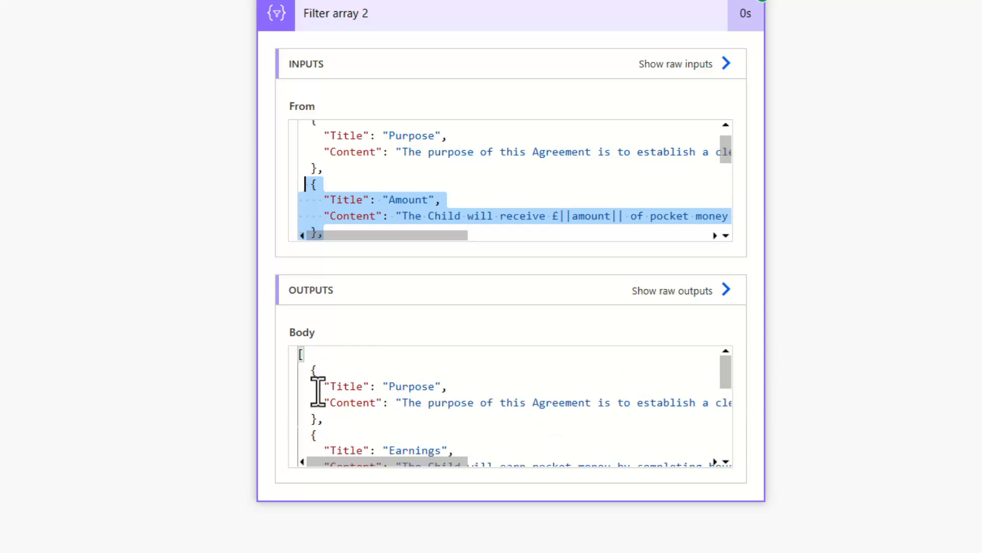
drag(312, 373, 401, 417)
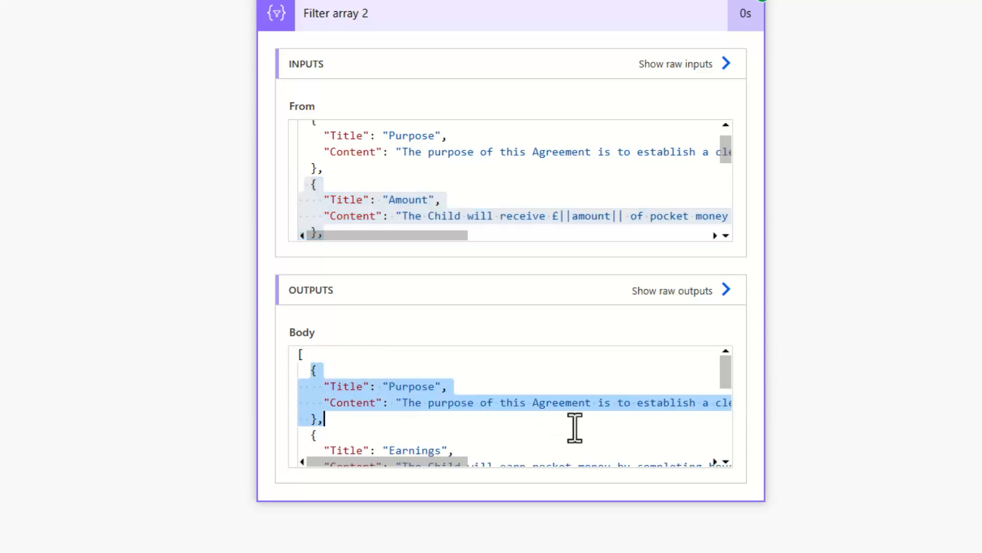
drag(723, 369, 728, 379)
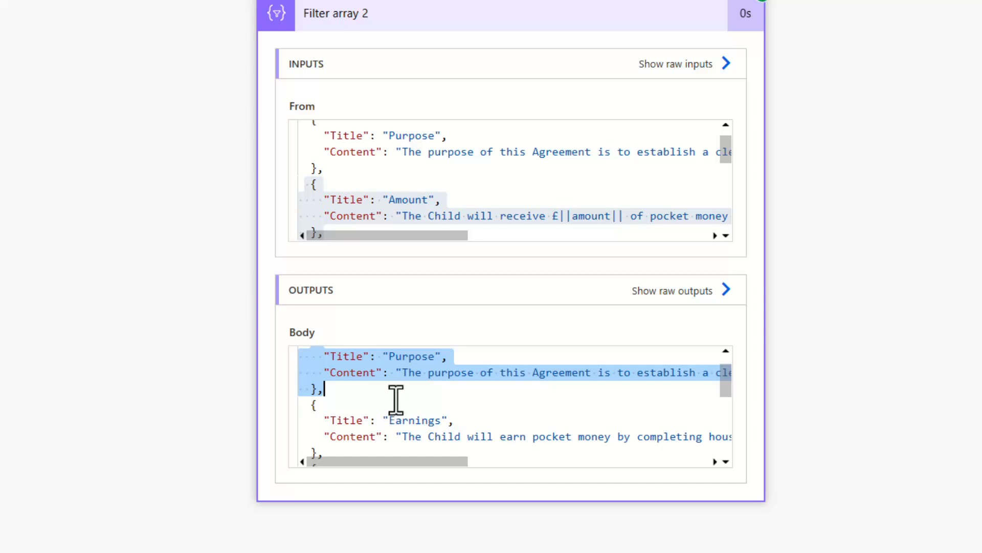
- Return to editing the flow and add a Data Operation Compose action after Filter array 2
click(746, 229)
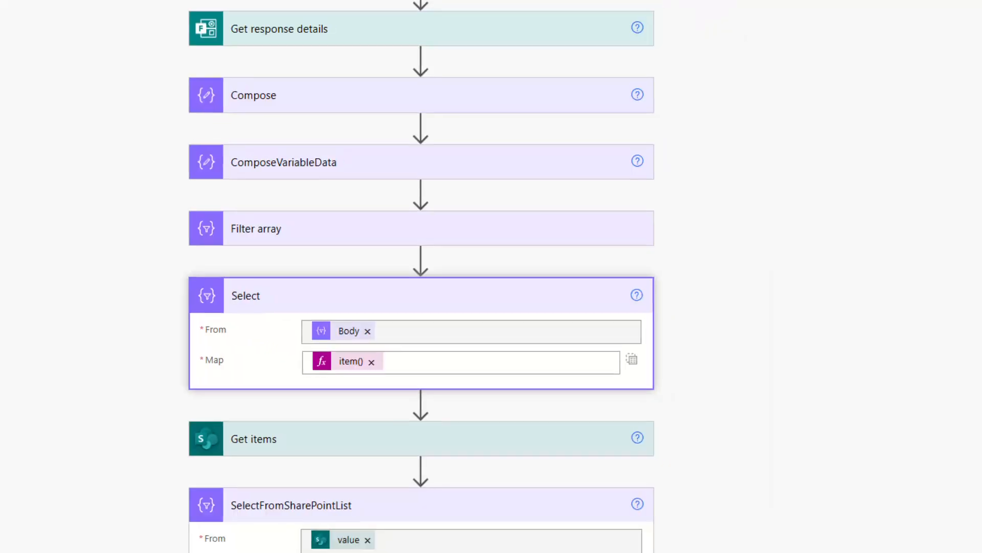
scroll(467, 368, down, 6)
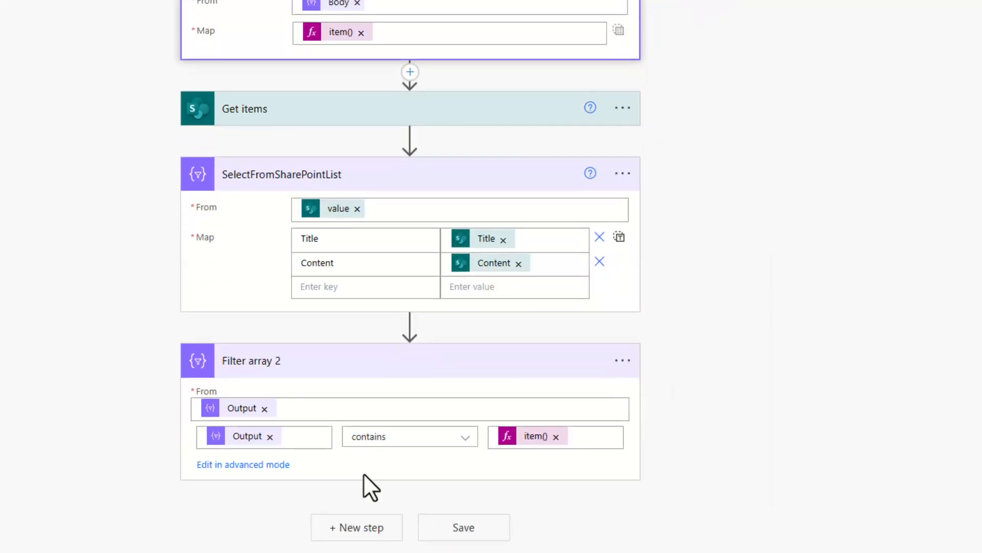
click(352, 527)
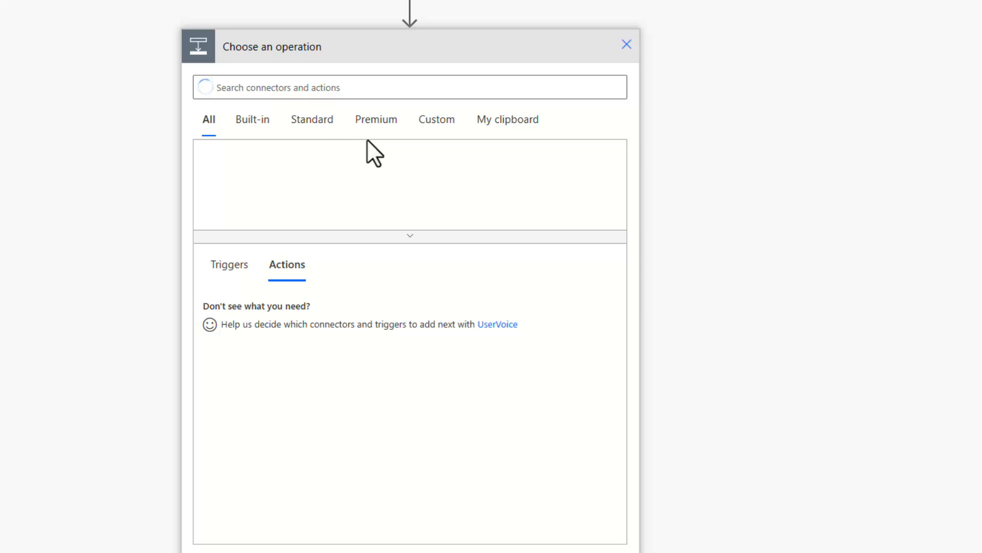
click(282, 95)
text(Compose)
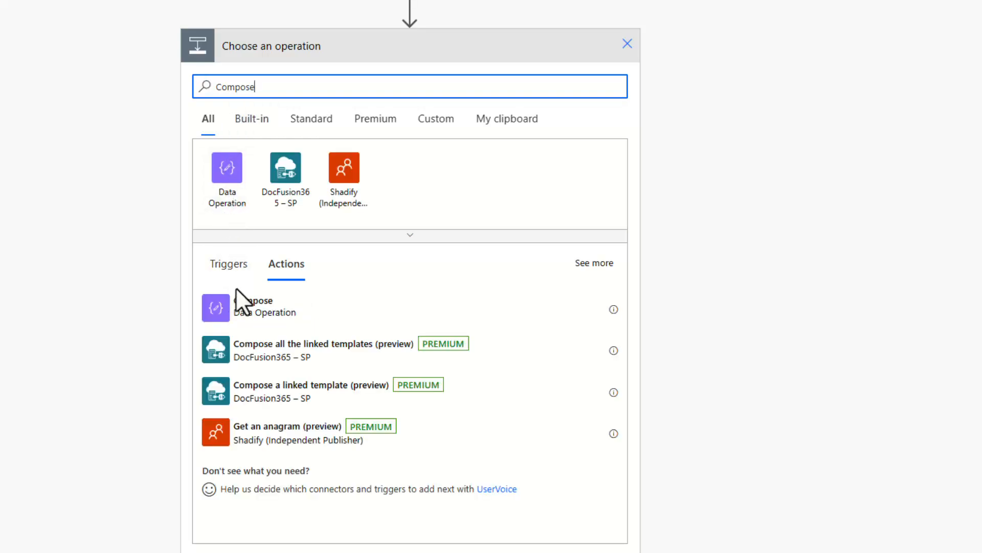
click(251, 307)
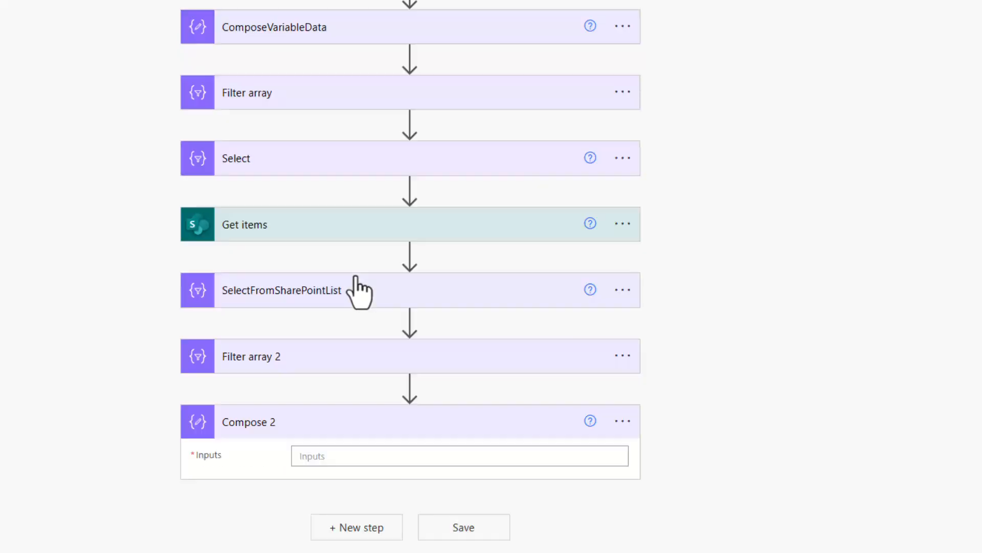
- Rename the new Compose 2 action as Compose Return Line and put a single line break in its Inputs
click(620, 422)
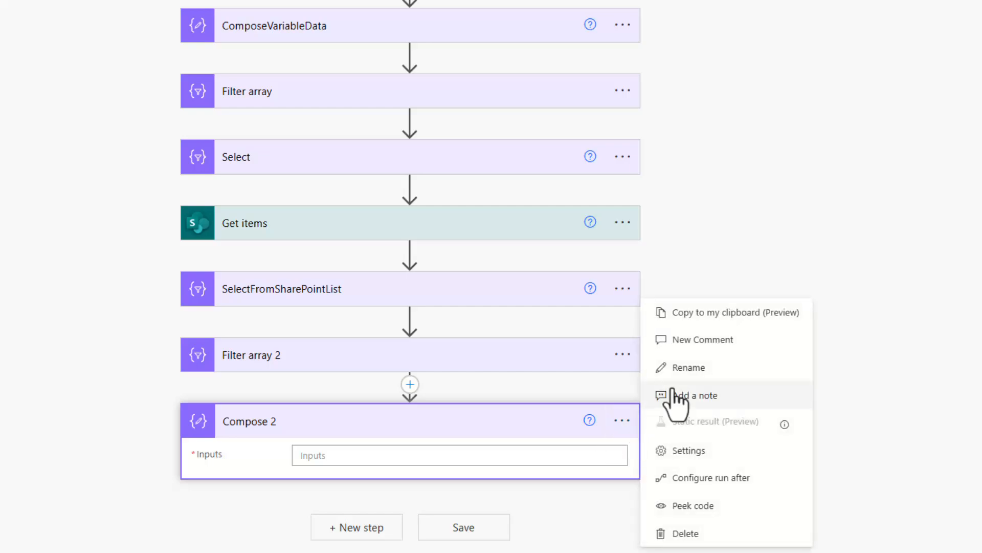
click(701, 369)
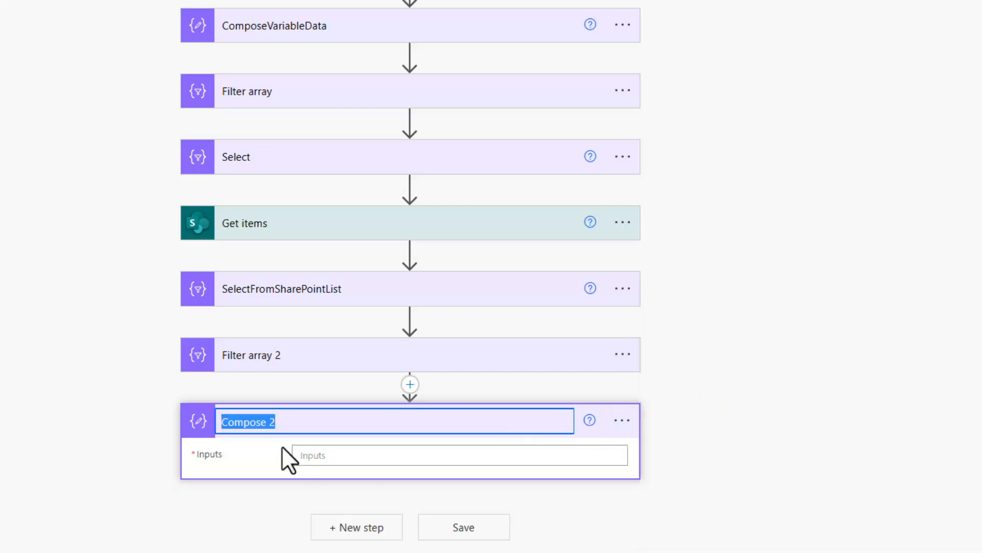
click(313, 421)
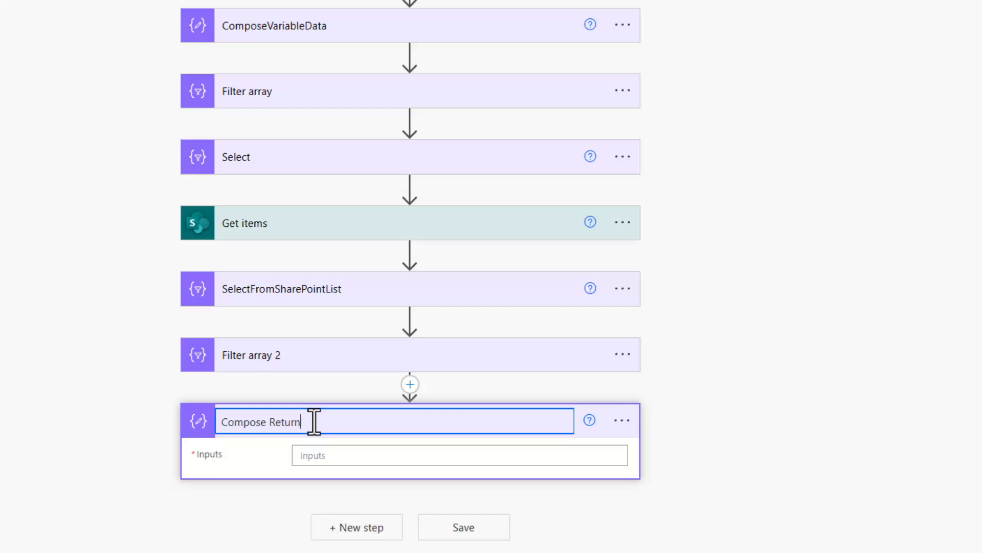
text(Return Line)
click(702, 390)
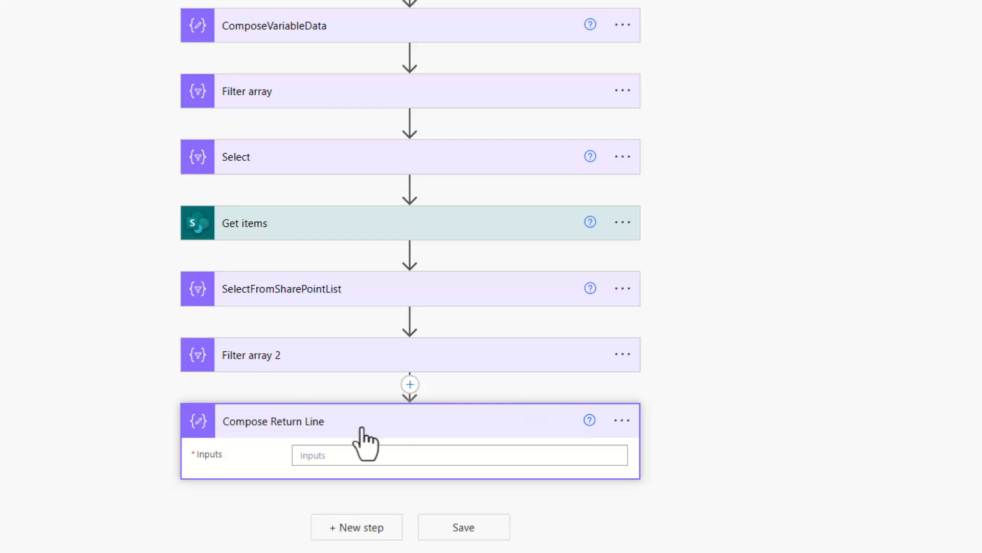
click(332, 454)
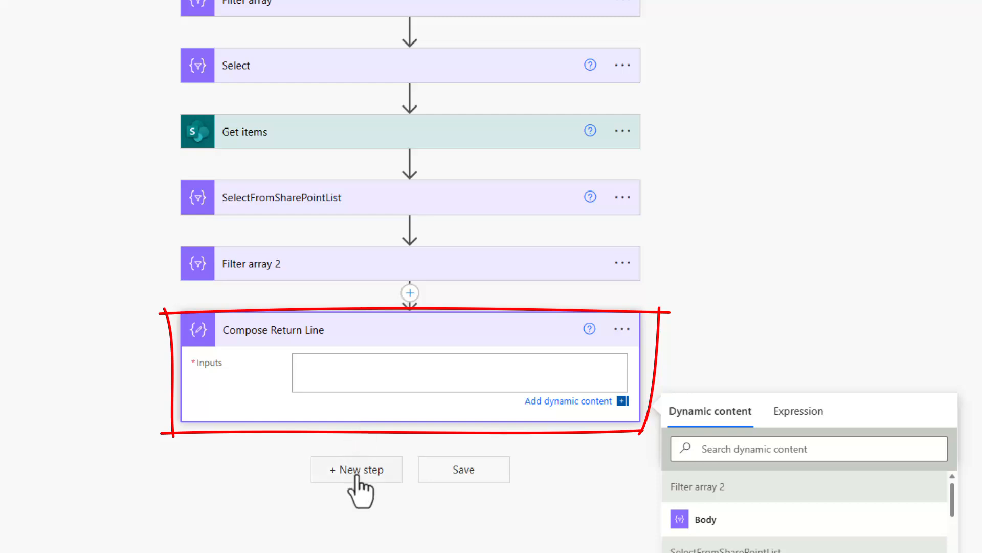
- Add another Data Operation Compose action after Compose Return Line and start its new name with Compose Return
click(358, 473)
text(Compose)
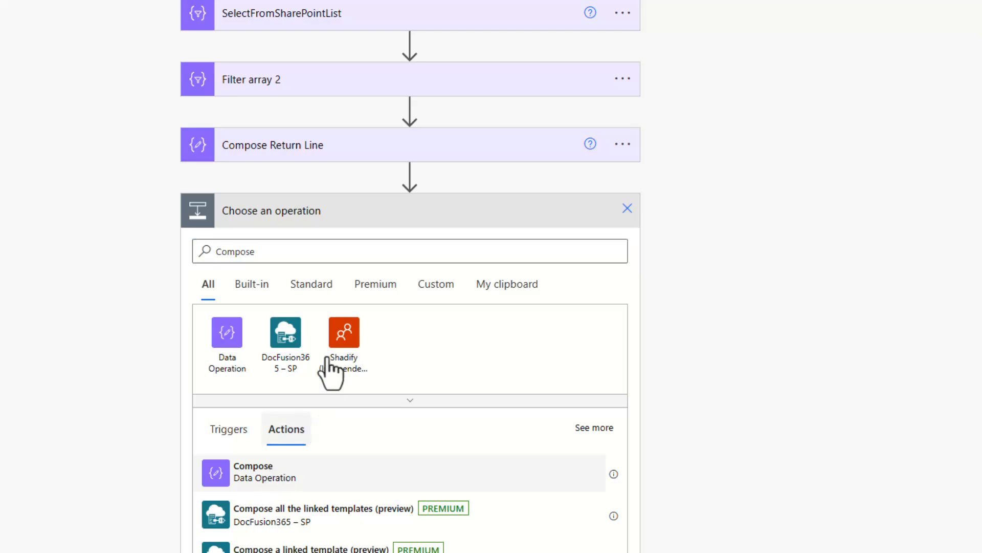
click(340, 466)
click(623, 422)
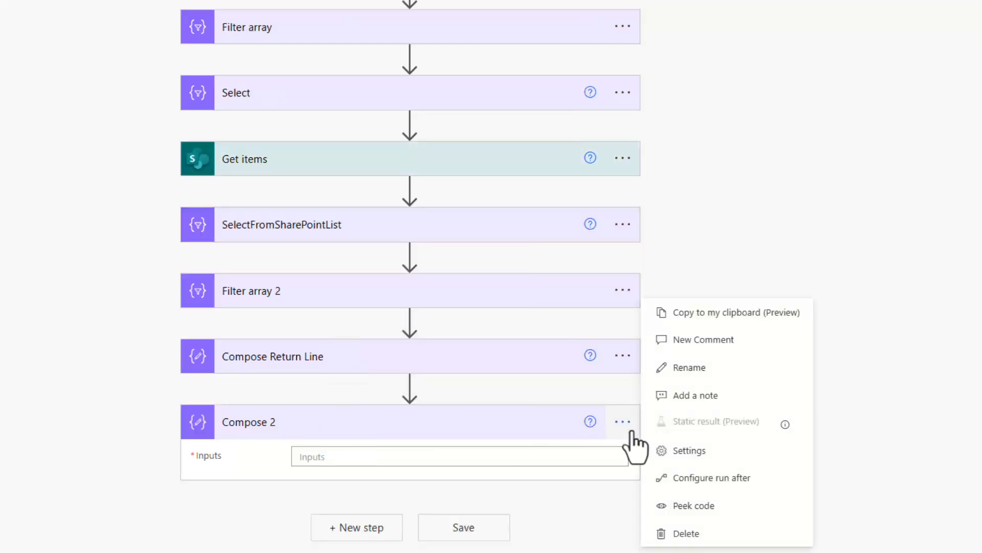
click(686, 367)
click(340, 423)
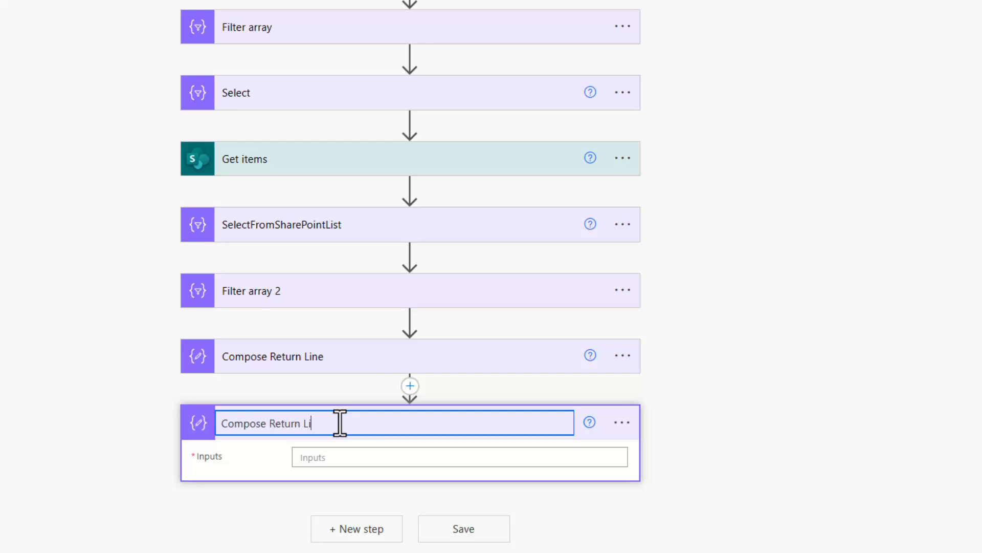
- Name the new Compose action "Compose Return Line x2" and enter two line breaks as its input
text(Return Line x2)
click(443, 456)
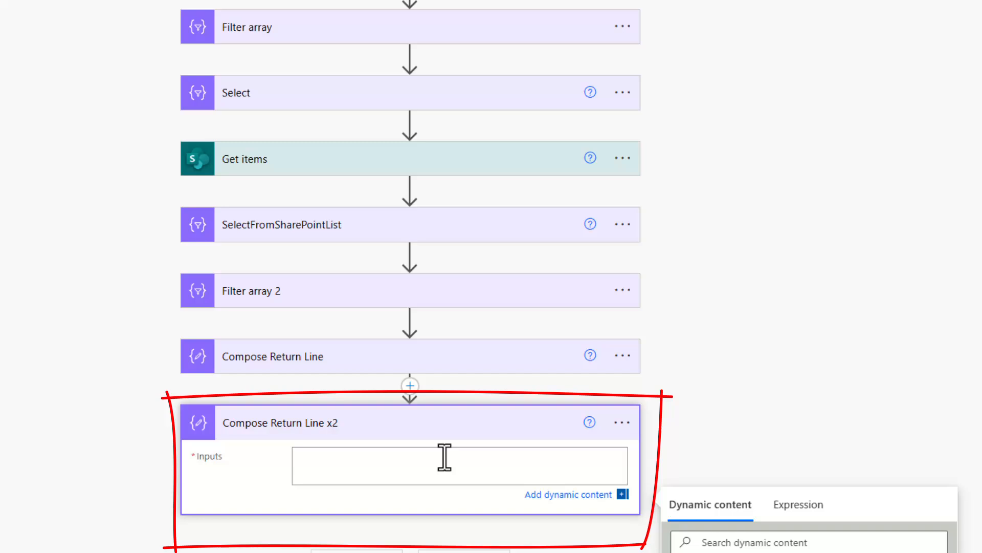
scroll(680, 336, down, 2)
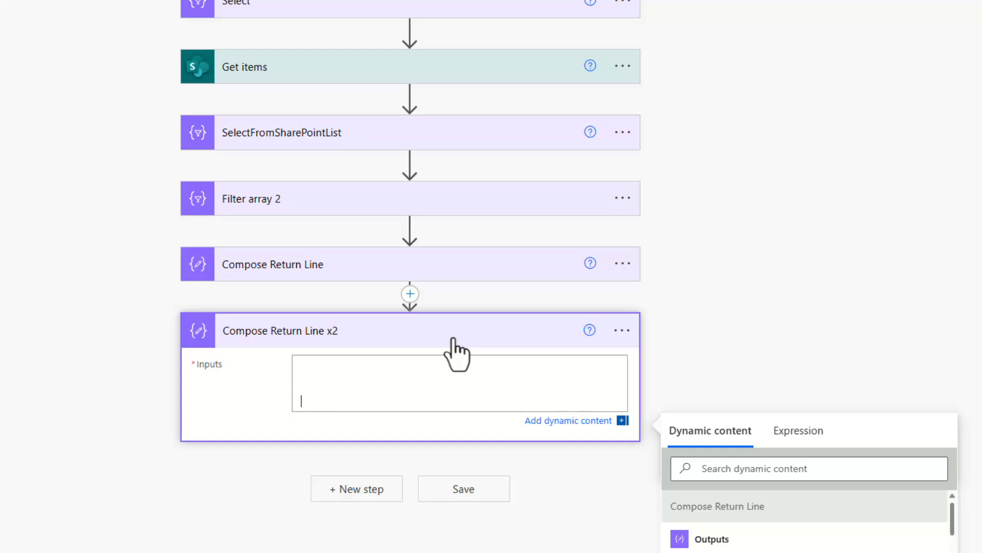
click(526, 329)
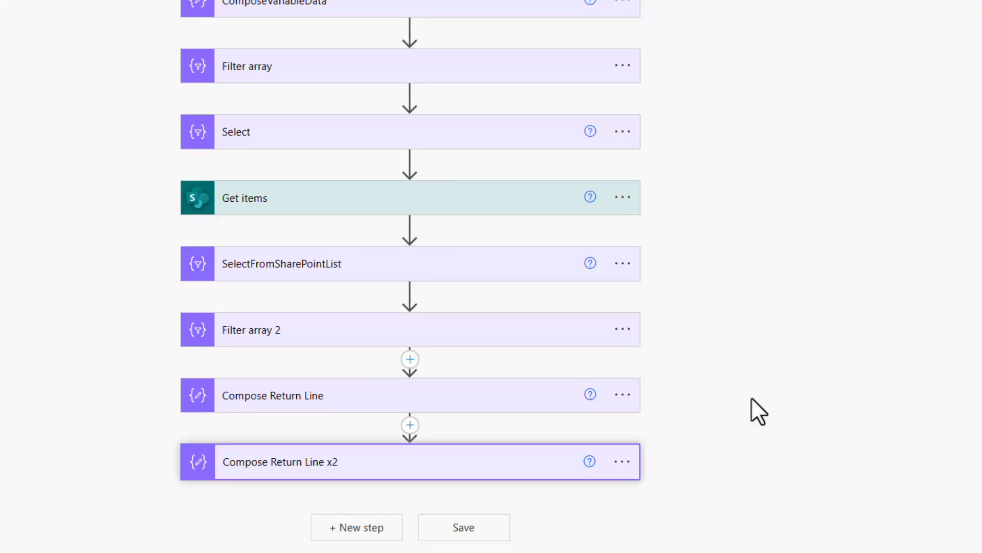
- Add a Select action to the flow after Compose Return Line x2
click(352, 529)
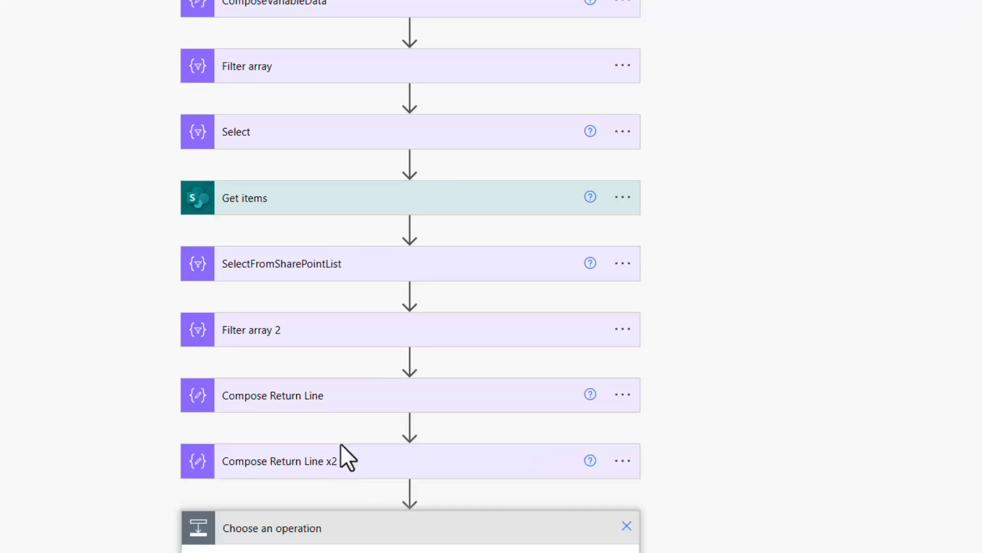
text(Select)
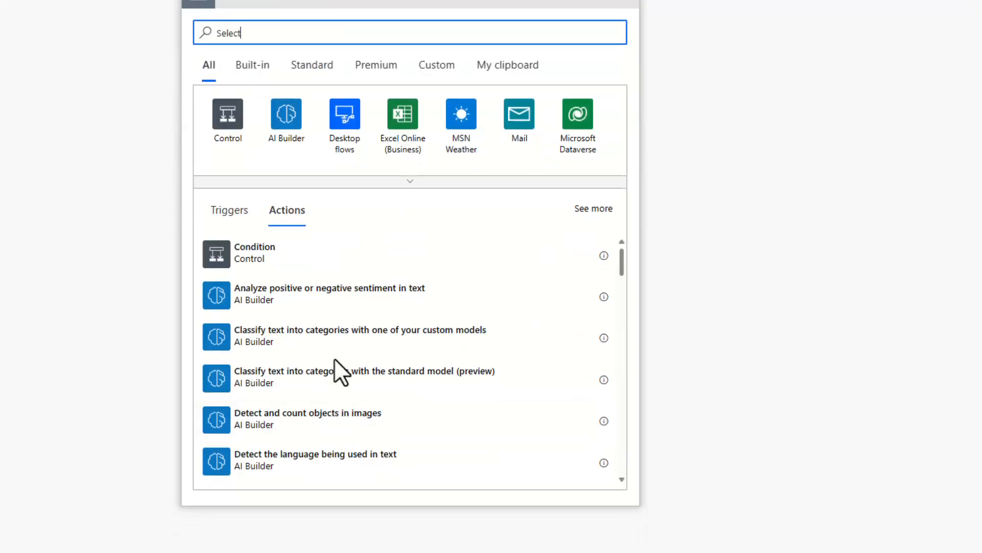
click(261, 255)
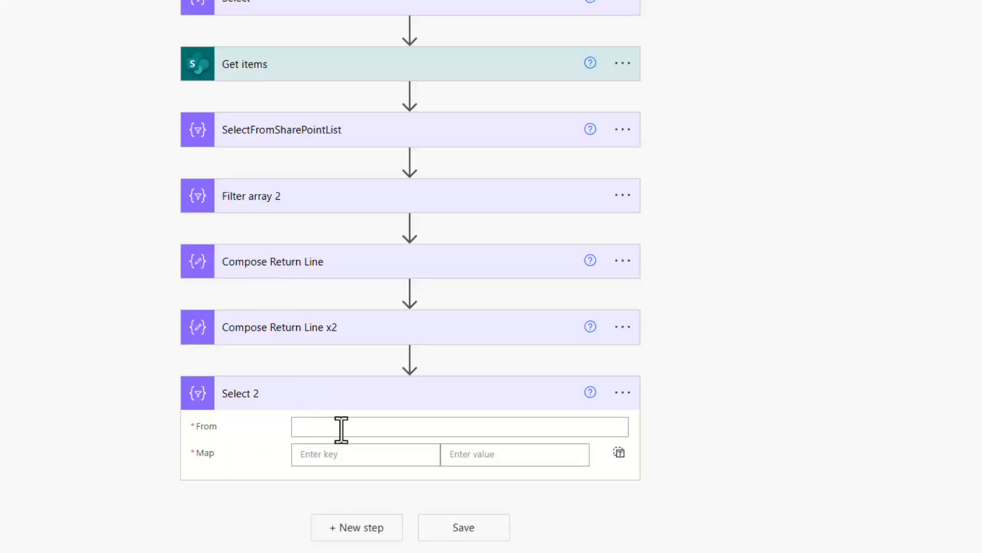
click(342, 429)
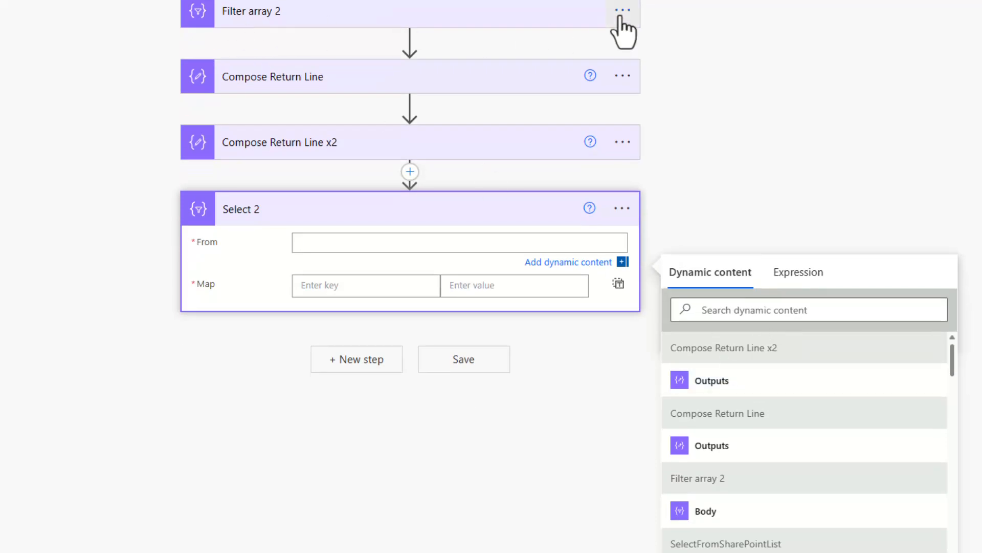
- Rename the Filter array 2 action as "Filter array Selected Sections"
scroll(625, 23, up, 3)
click(629, 194)
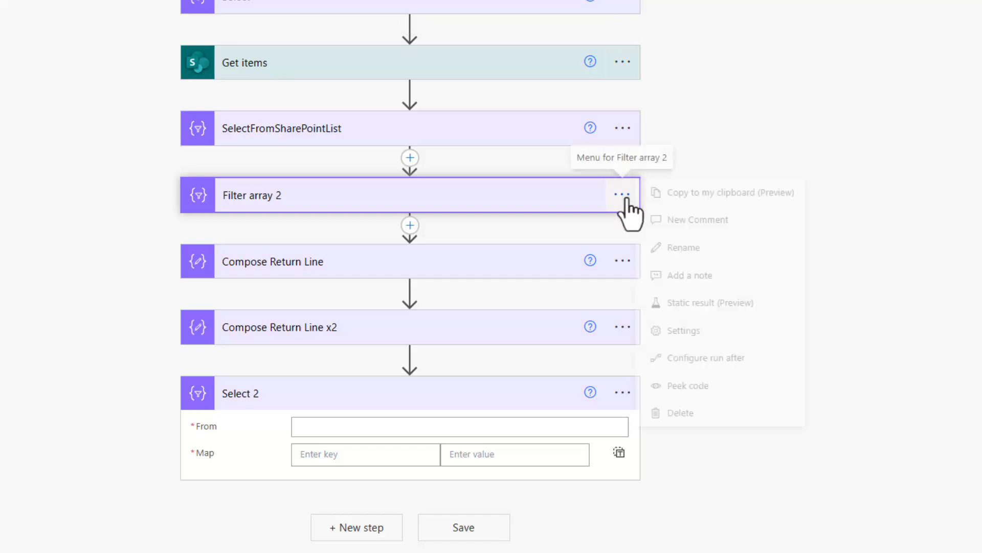
click(684, 246)
click(353, 198)
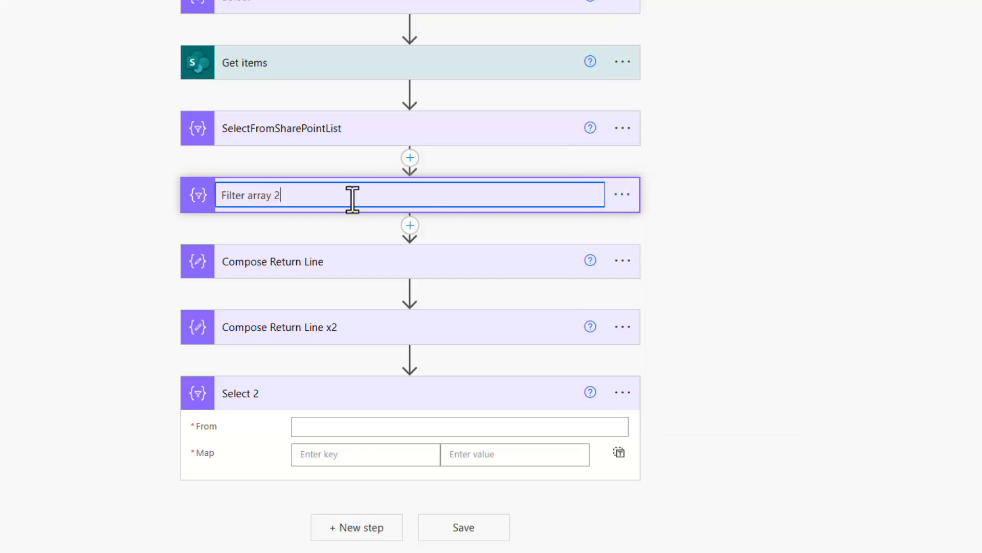
text(Selected Sections)
- Set Select 2's From to the Body of Filter array Selected Sections and switch its Map to text mode
click(353, 426)
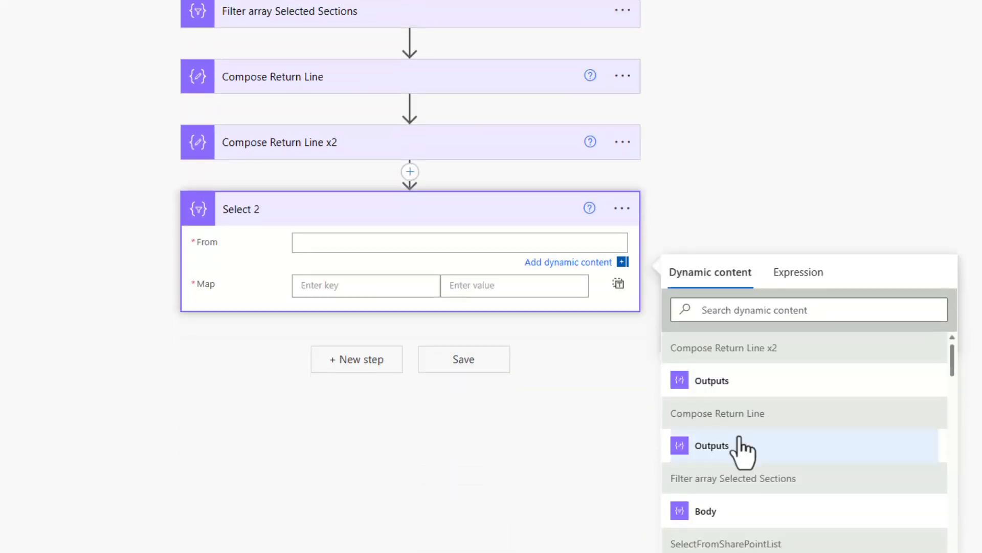
scroll(743, 444, down, 2)
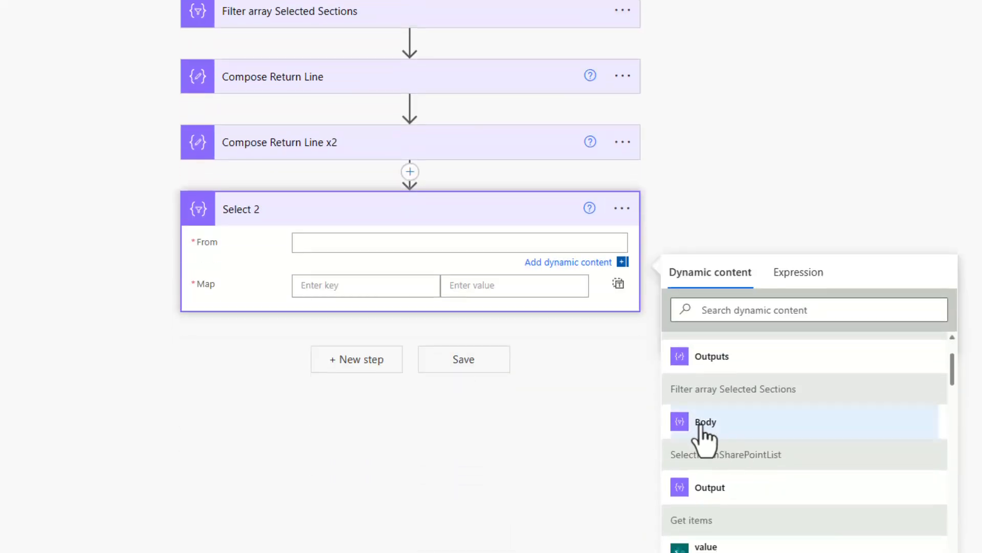
click(705, 422)
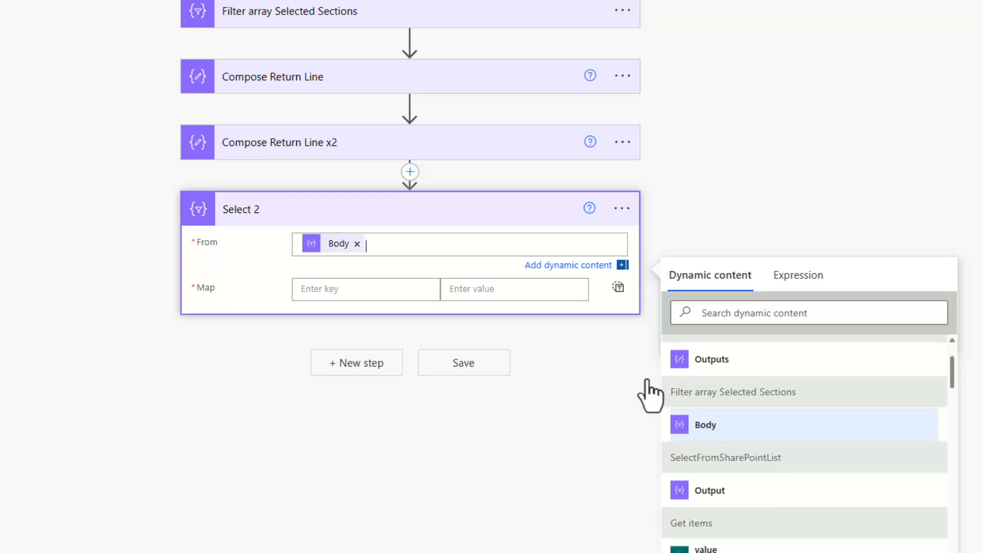
click(348, 290)
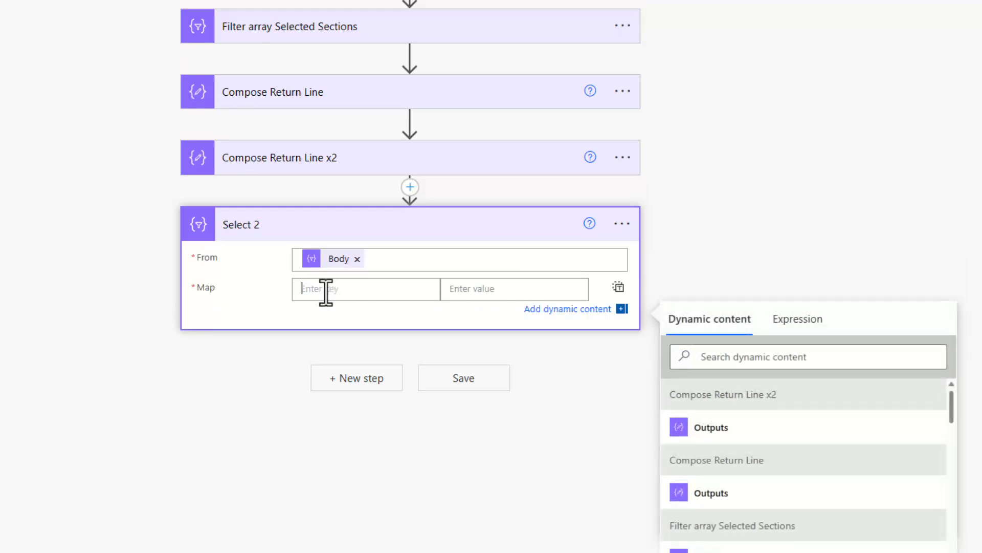
click(619, 286)
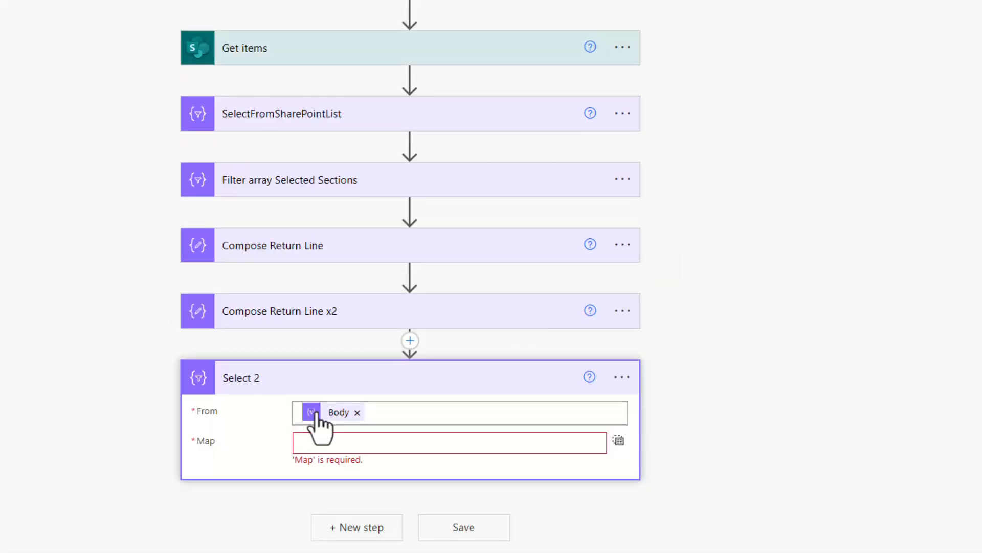
click(325, 440)
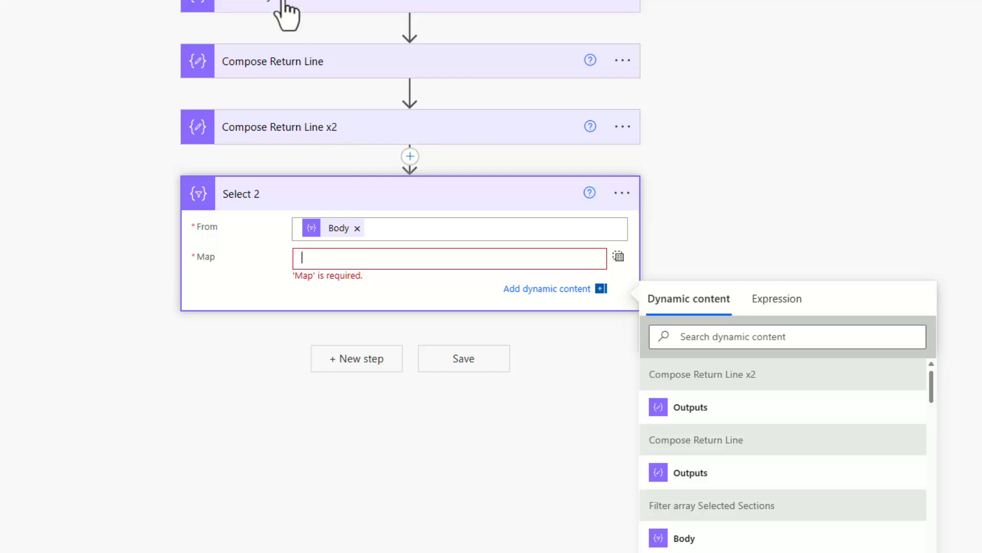
- Examine the SelectFromSharePointList mapping and, in the Word template, the repeating control with its Title and Content fields
scroll(291, 41, up, 2)
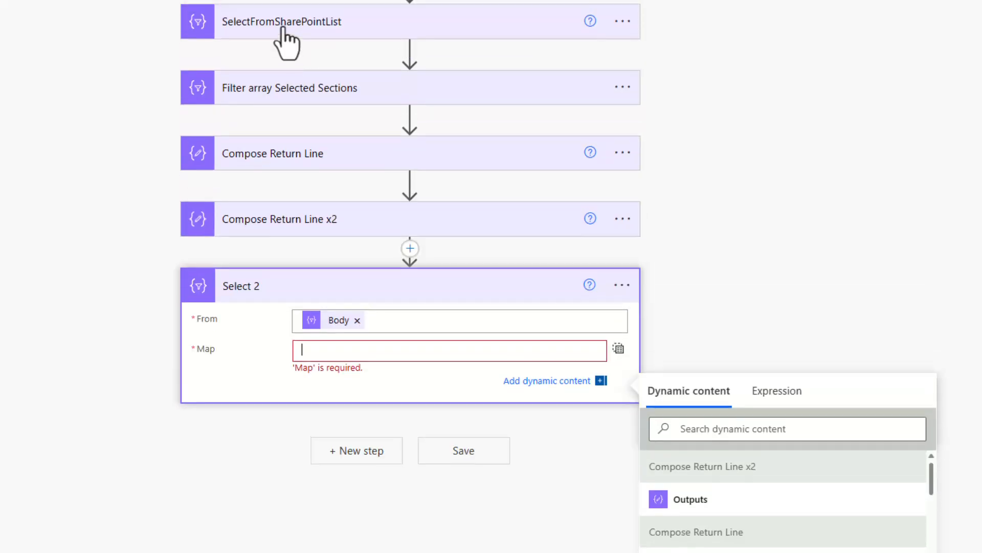
click(281, 28)
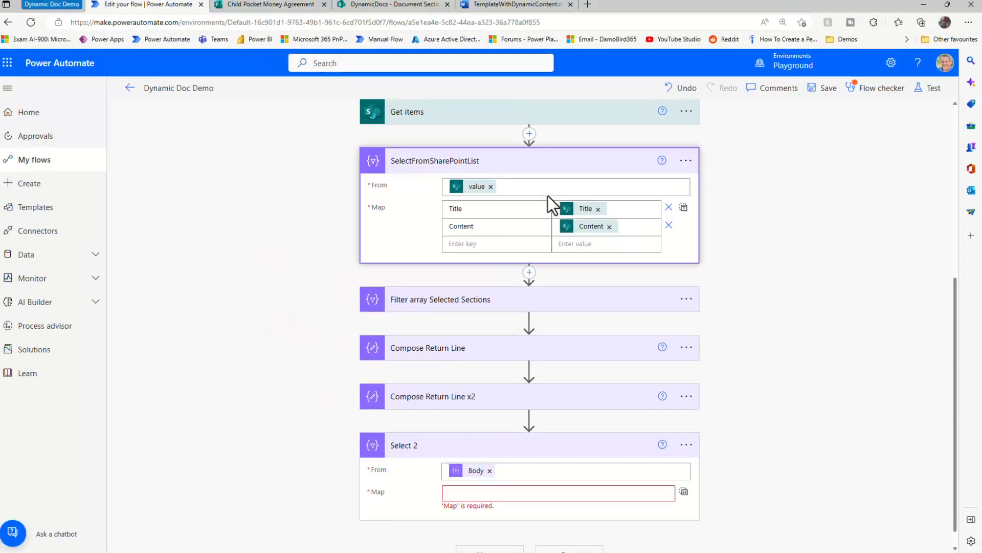
click(494, 8)
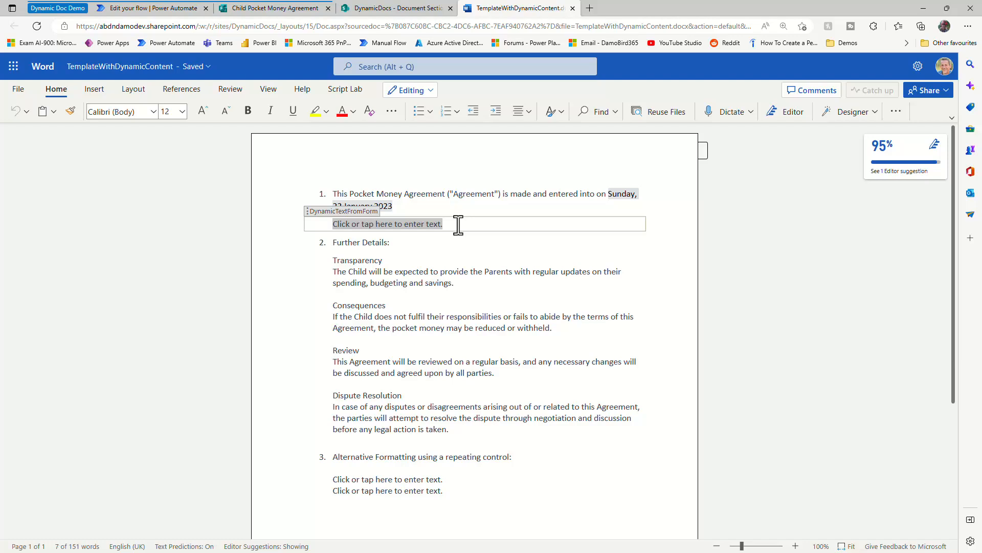
click(356, 481)
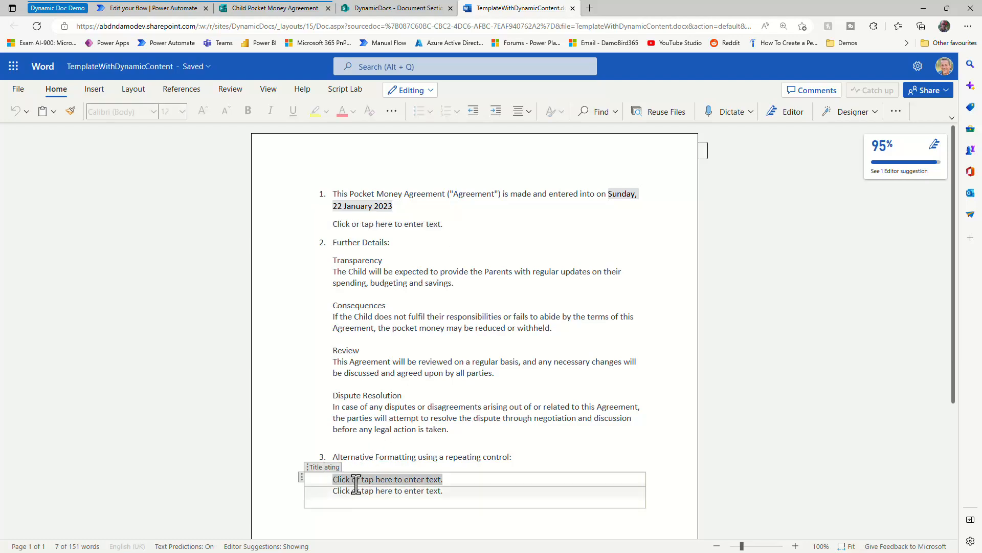
click(301, 477)
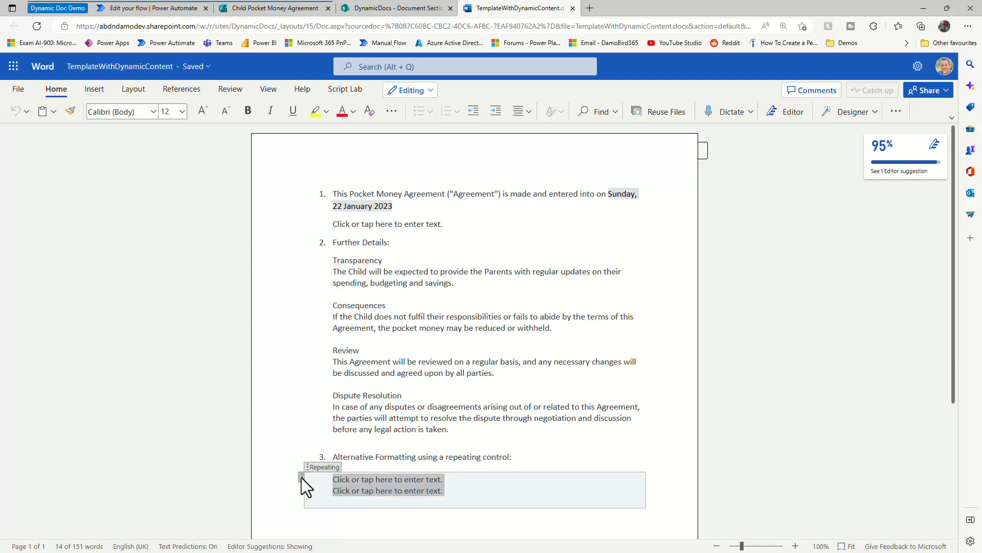
click(340, 481)
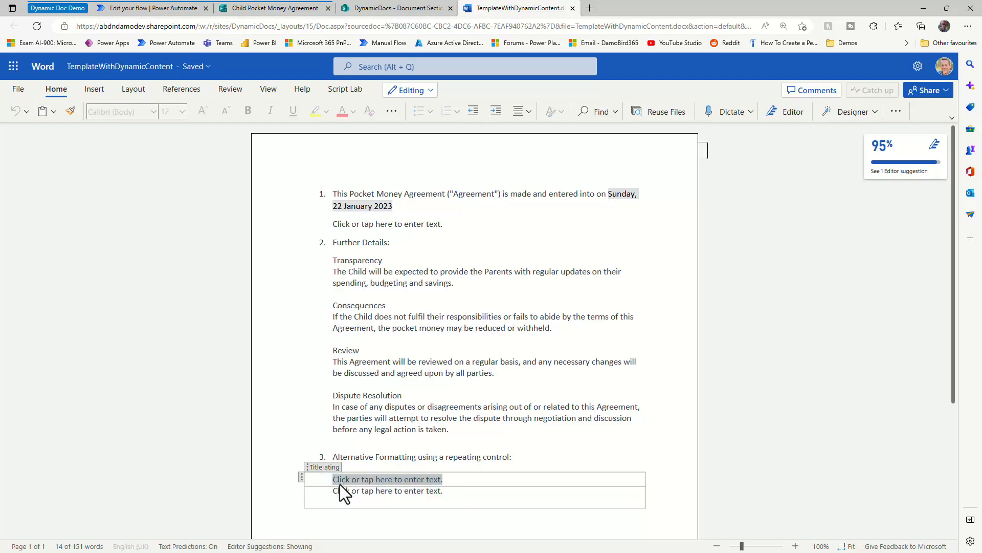
click(349, 491)
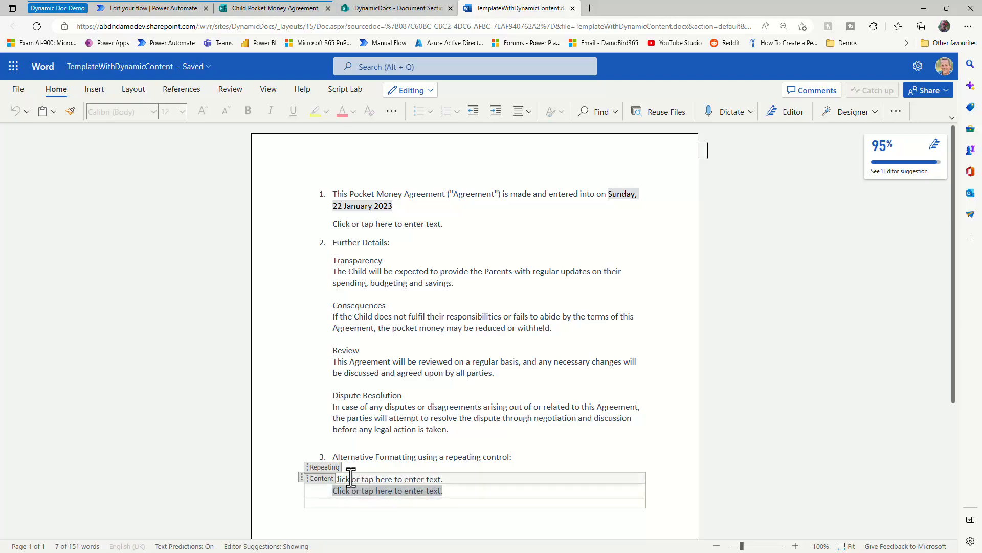
click(349, 479)
click(352, 492)
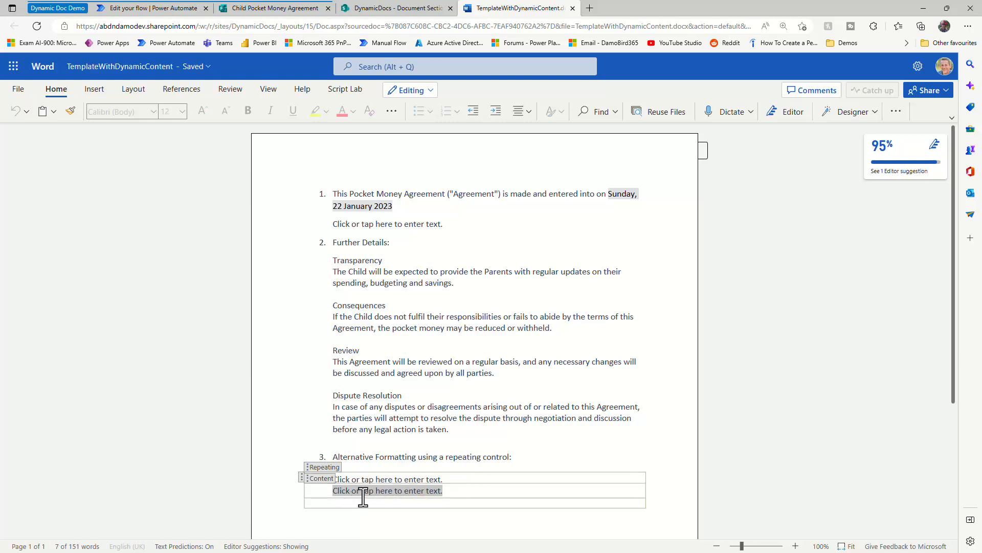
- Return to the Power Automate flow and begin Select 2's Map expression with concat(item()?['title'], as its first argument
click(176, 10)
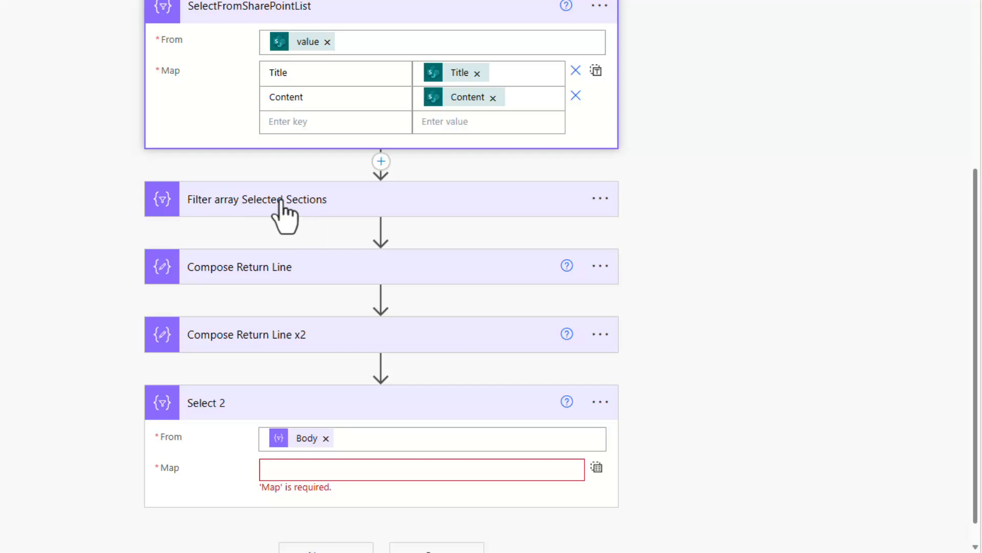
click(340, 471)
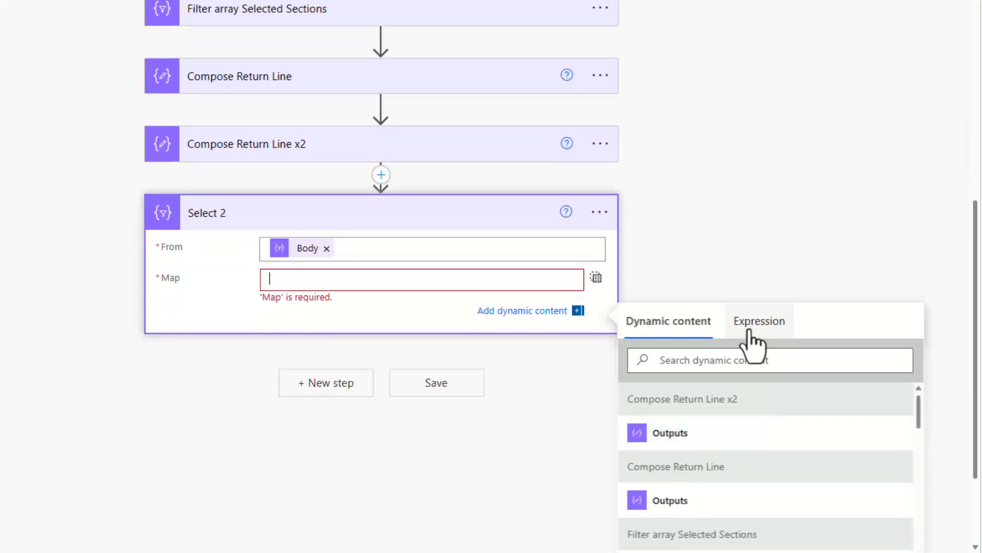
click(750, 331)
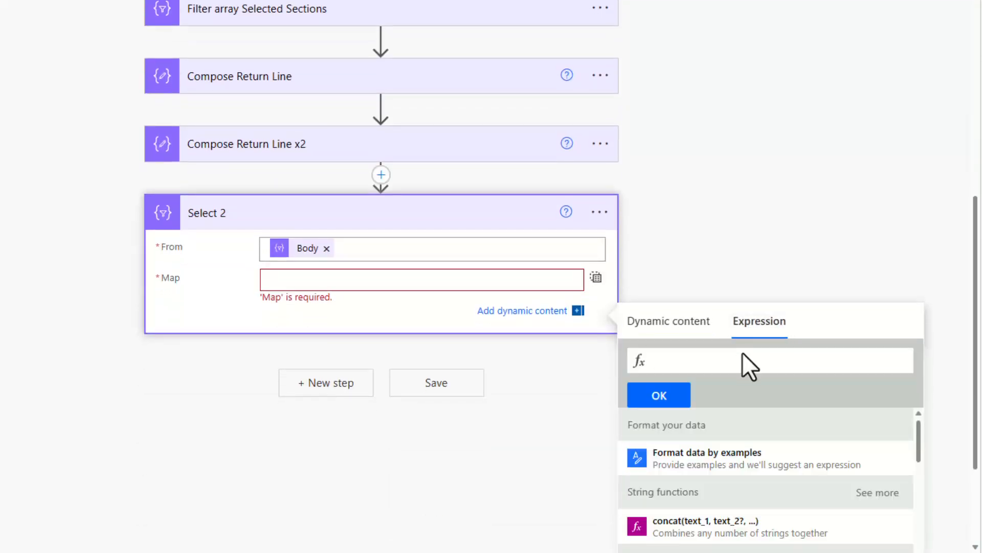
text(concat()
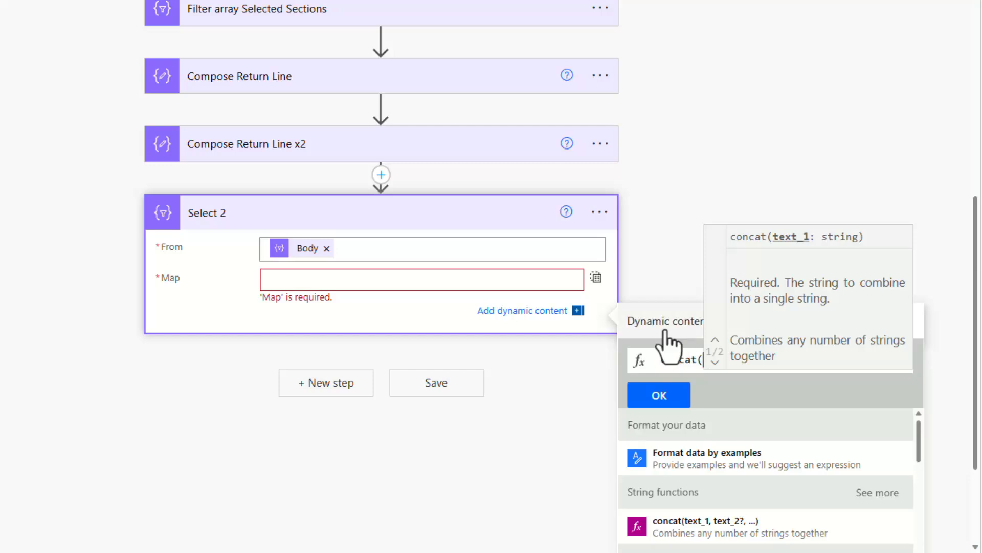
text(item())
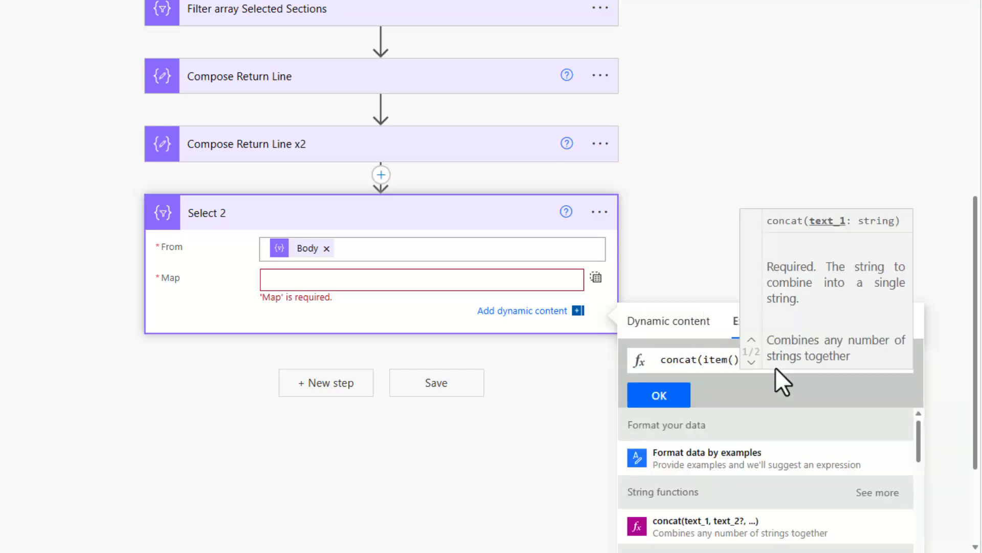
text(?[')
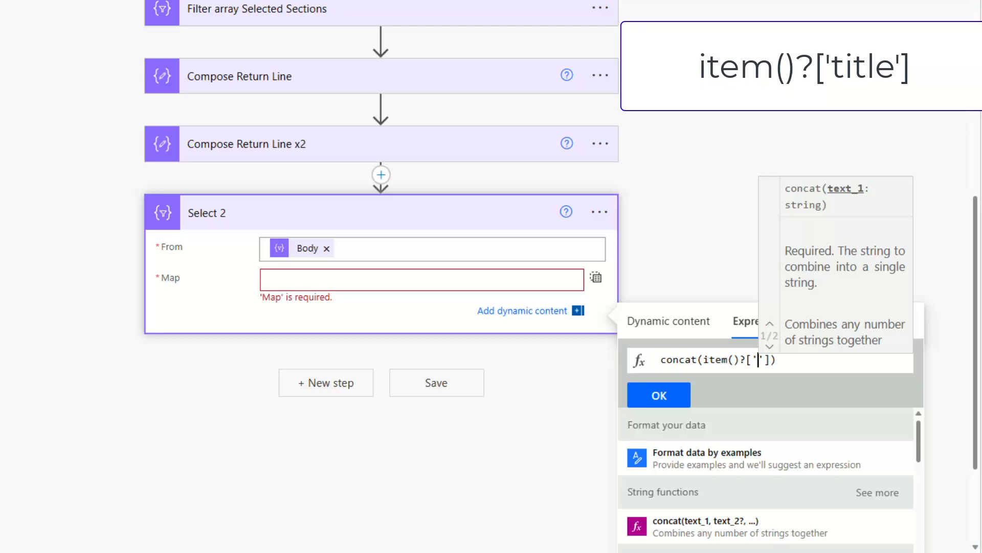
text(title)
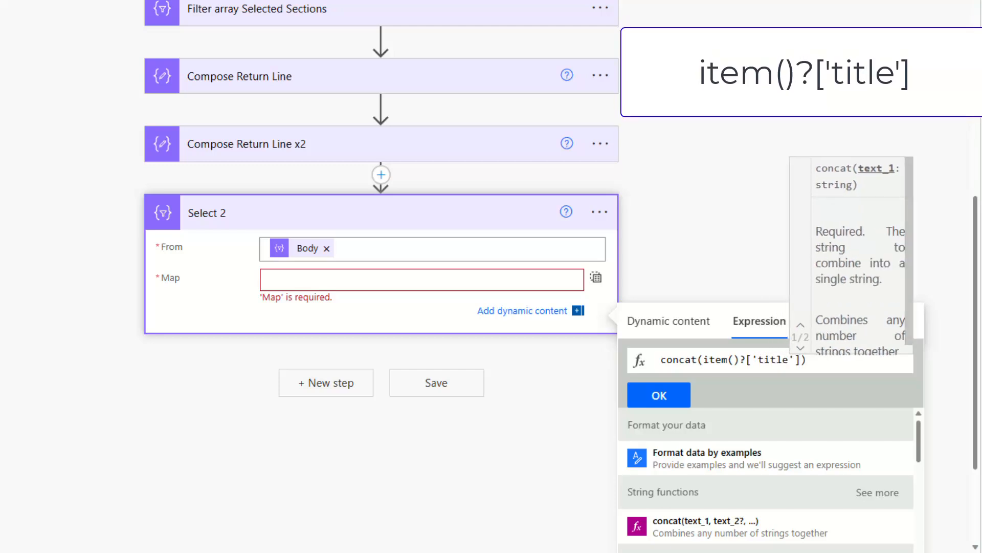
key(Right)
key(Right)
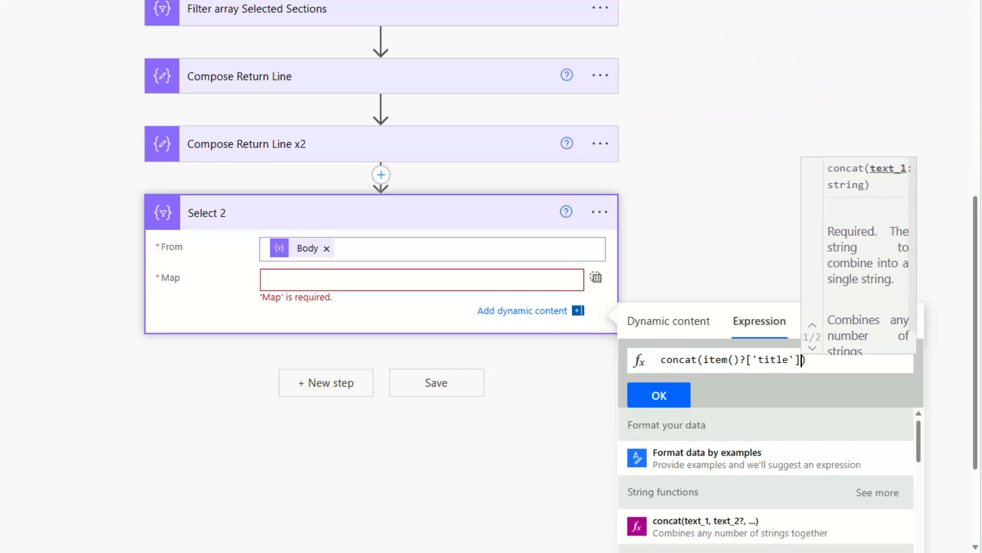
text(,)
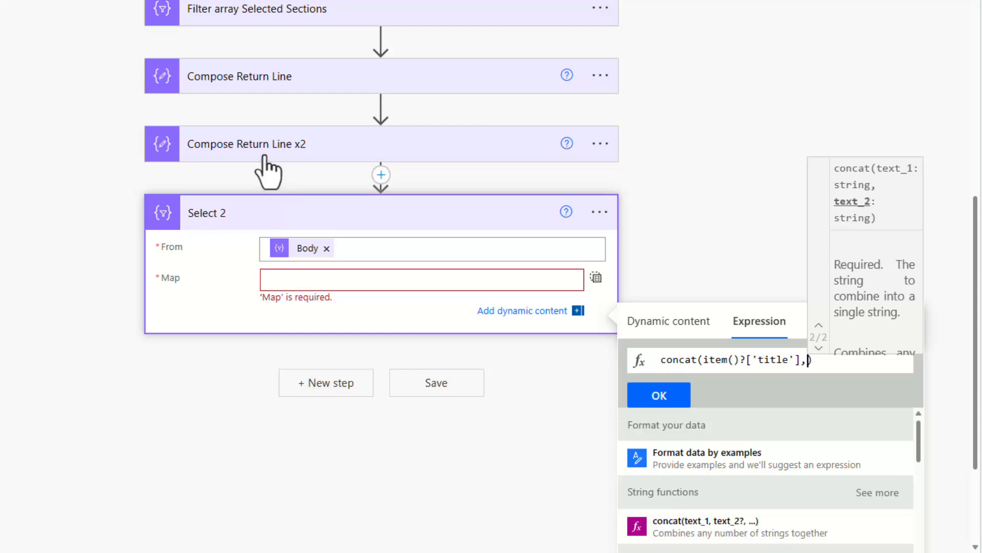
- Insert the Outputs of Compose Return Line as the second argument of the concat expression for Select 2's Map
click(678, 325)
scroll(757, 201, down, 2)
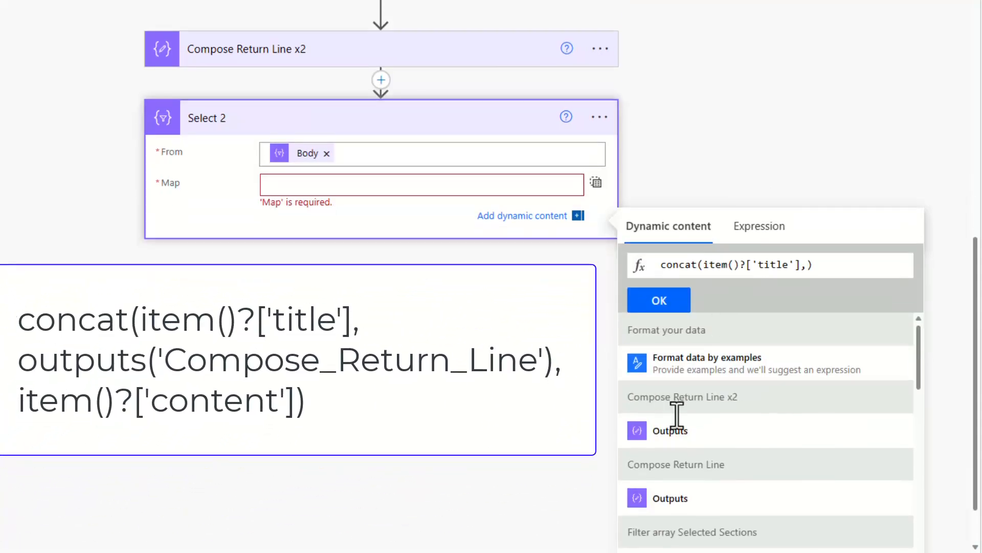
click(660, 502)
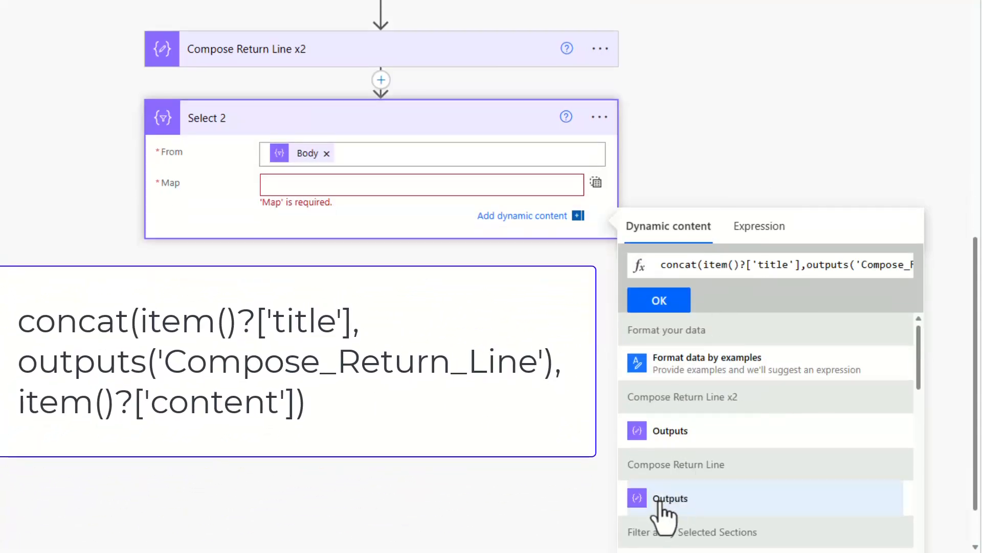
- Add item()?['content'] as the third concat argument and apply the expression to Select 2's Map
click(838, 264)
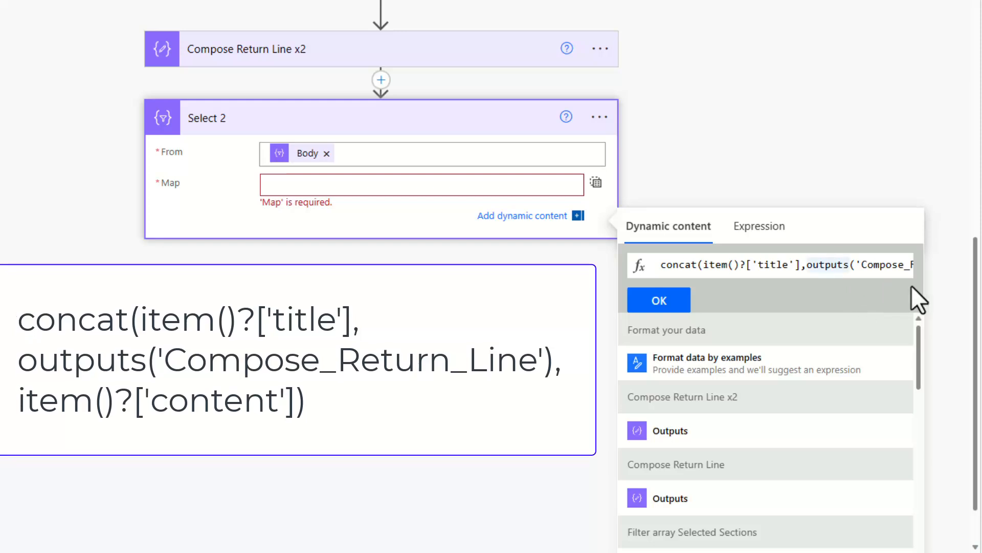
key(Right)
key(Right)
key(Right)
key(Right)
key(Right)
key(Right)
key(Right)
key(Right)
key(Right)
key(Right)
key(Right)
key(Right)
key(Right)
key(Right)
key(Right)
key(End)
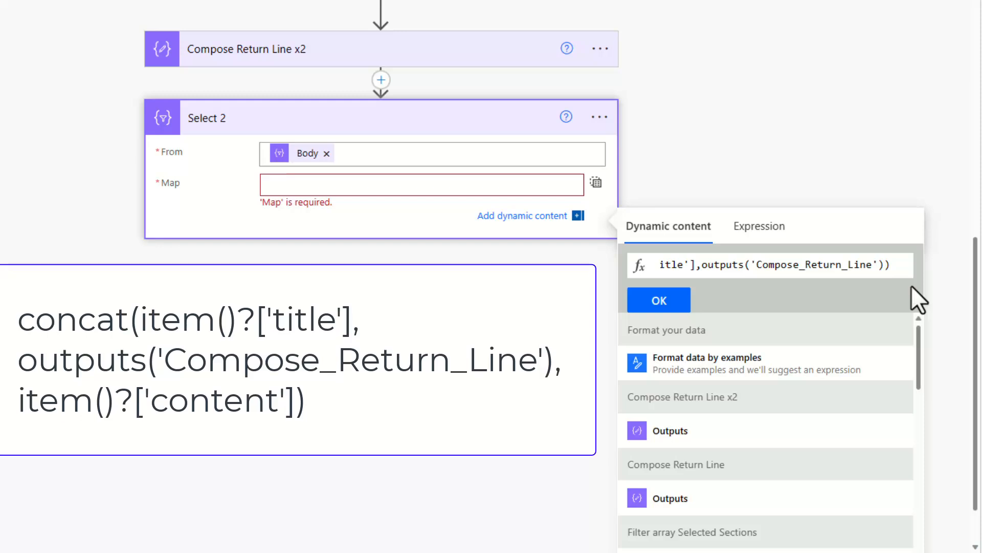
key(Left)
text(,)
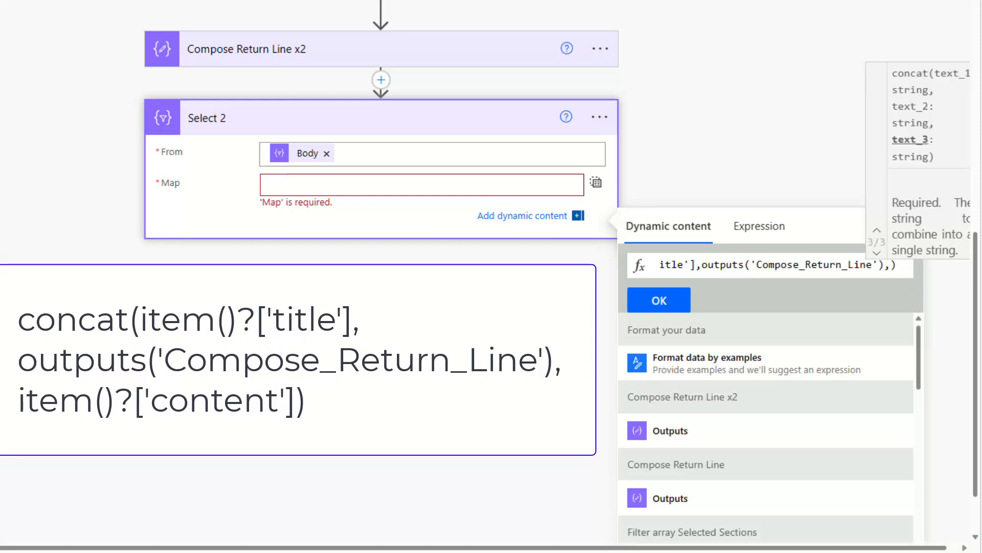
text(item)
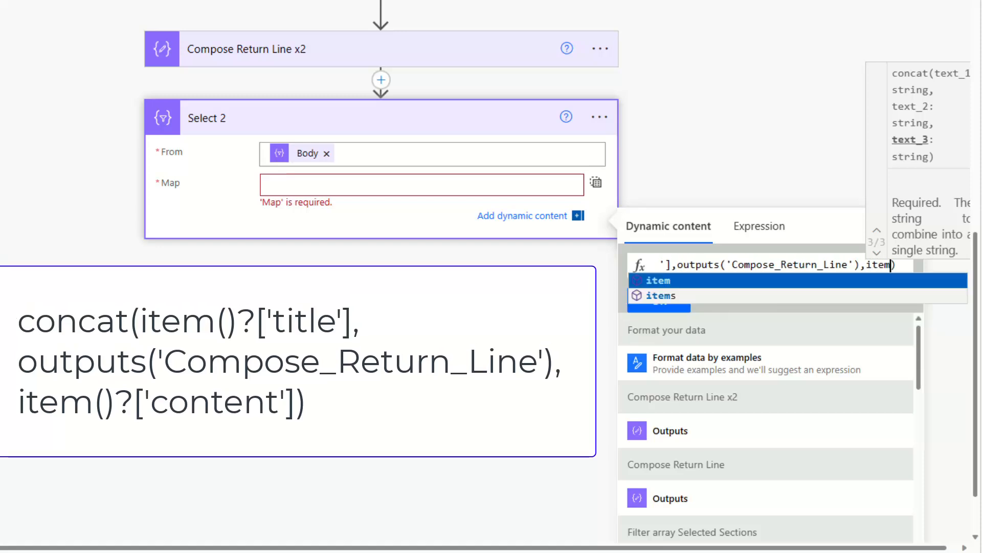
text(()?)
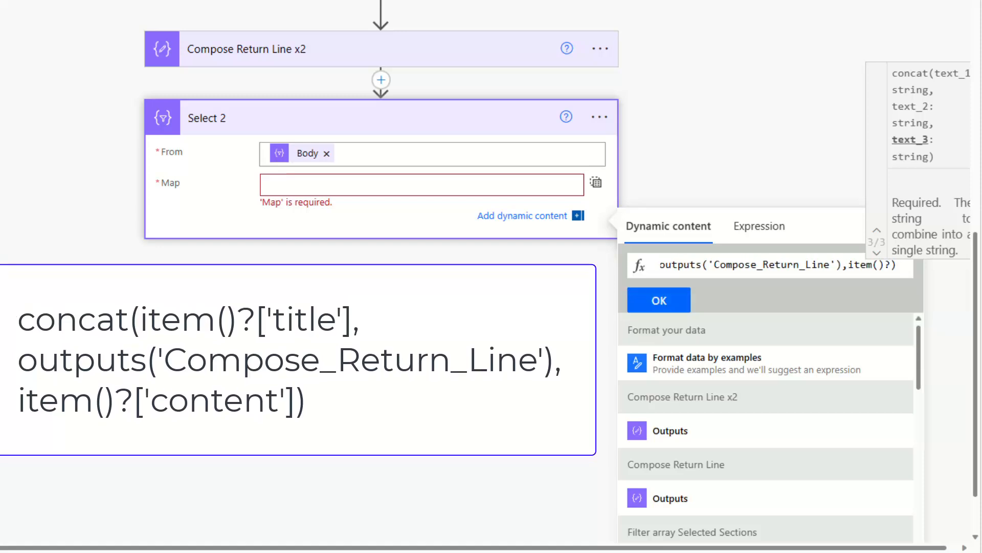
text([')
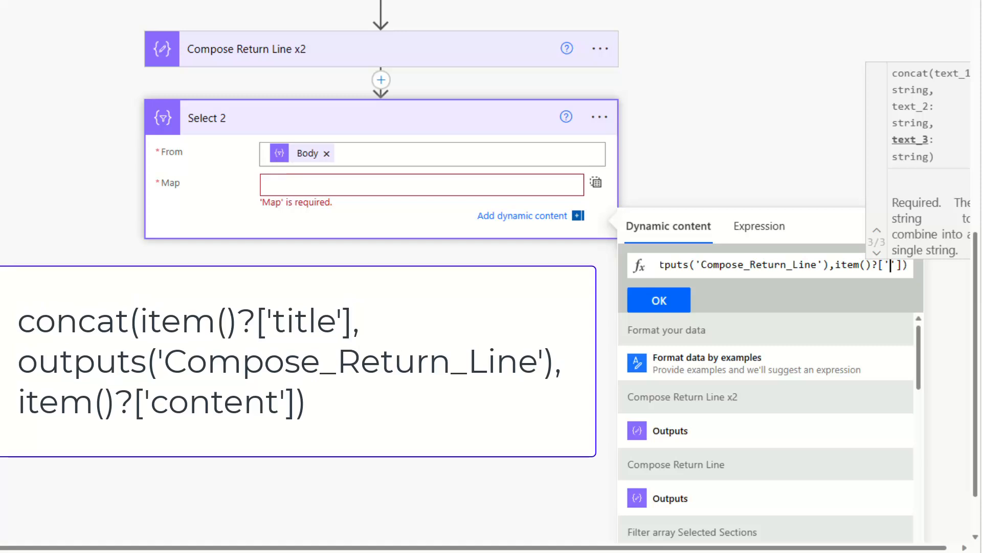
text(content)
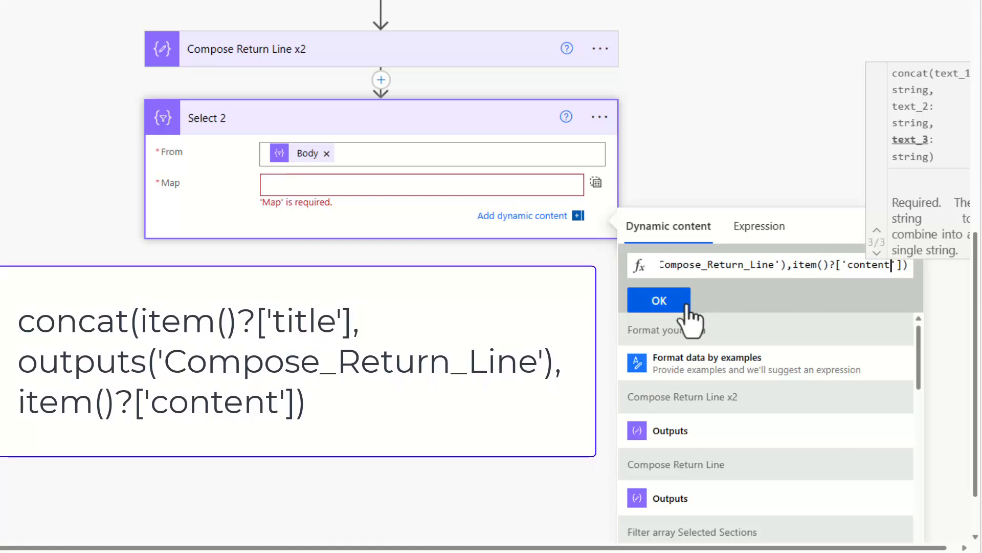
click(659, 300)
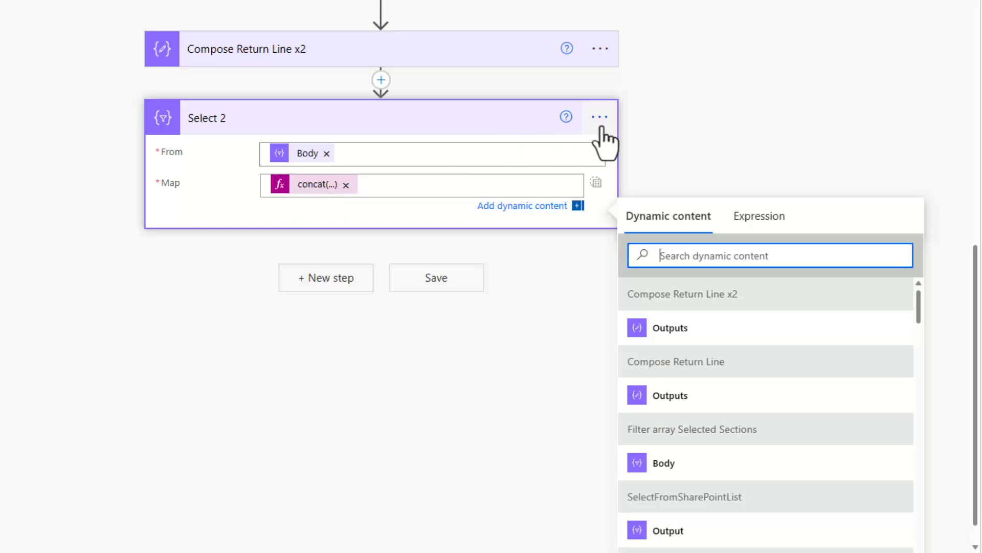
- Rename the Select 2 action as "Select Formatted Data"
click(621, 149)
scroll(622, 149, up, 5)
click(600, 381)
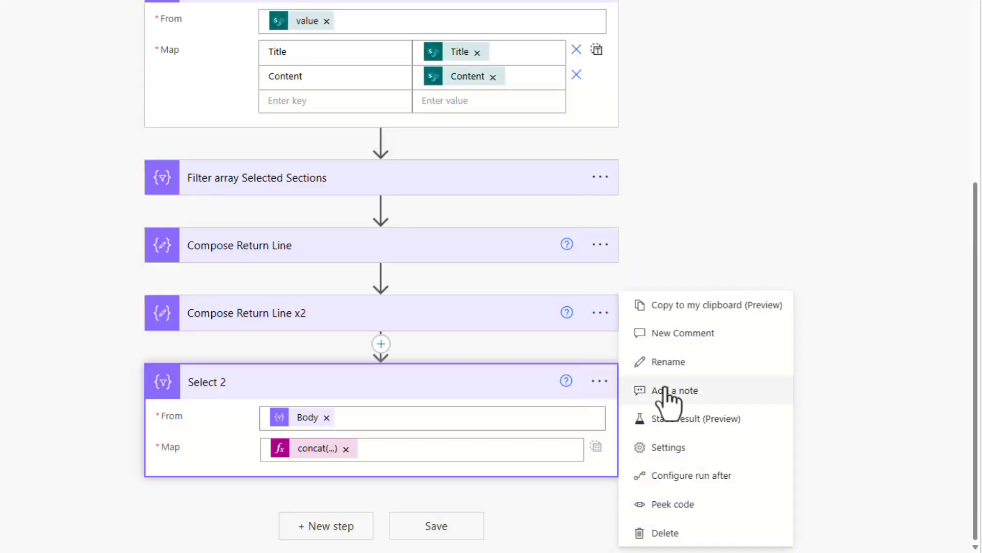
click(667, 359)
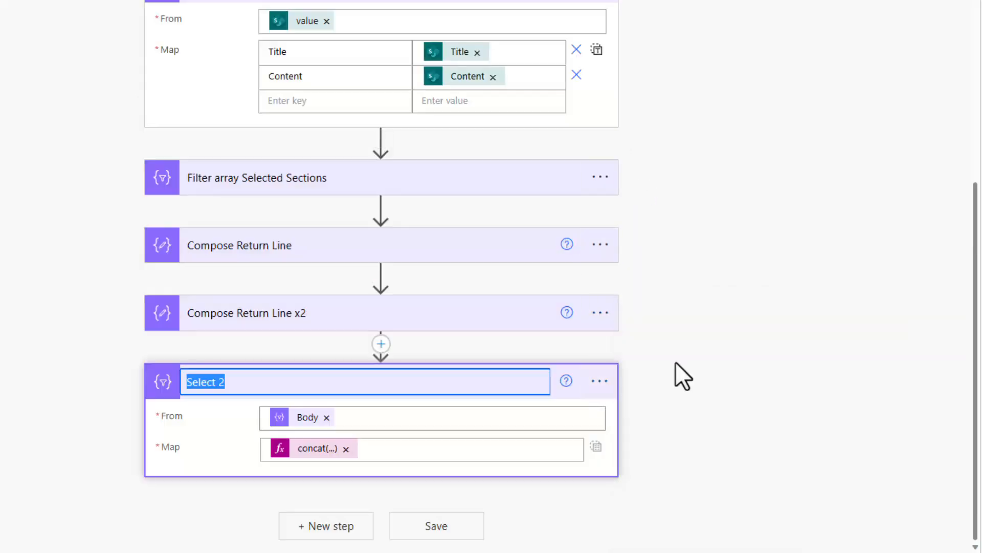
click(378, 383)
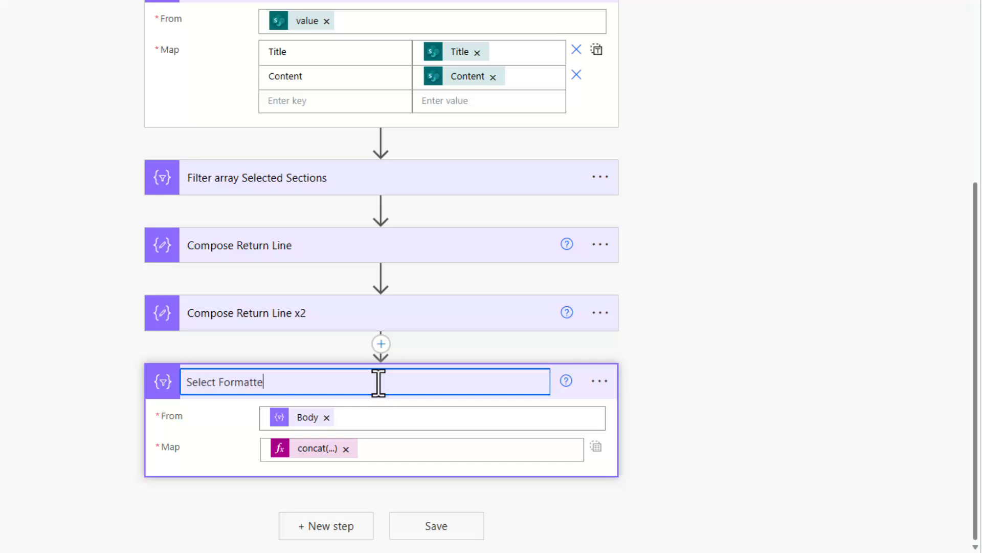
key(Return)
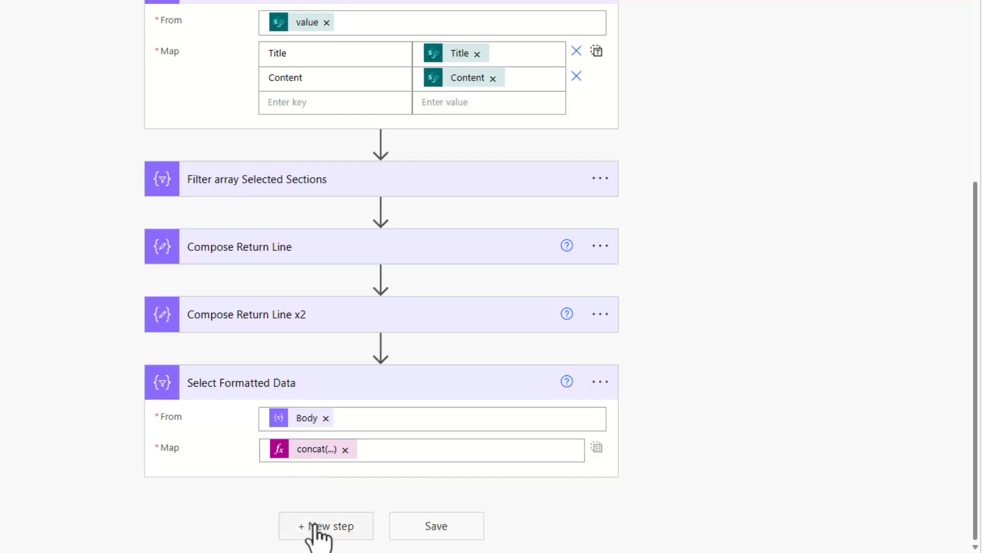
- Add a Compose action at the end of the flow and rename it "Compose Join Sections"
click(351, 521)
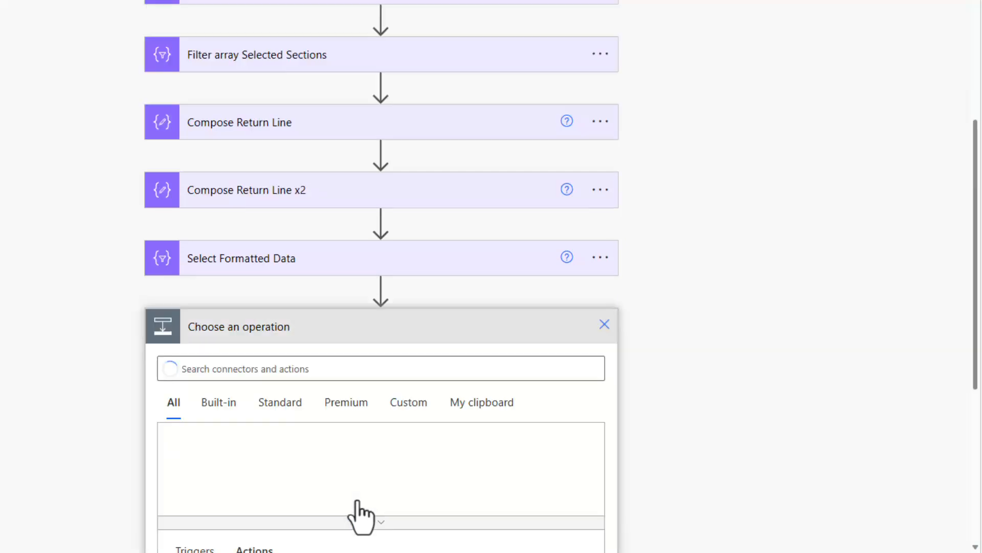
click(308, 368)
text(c)
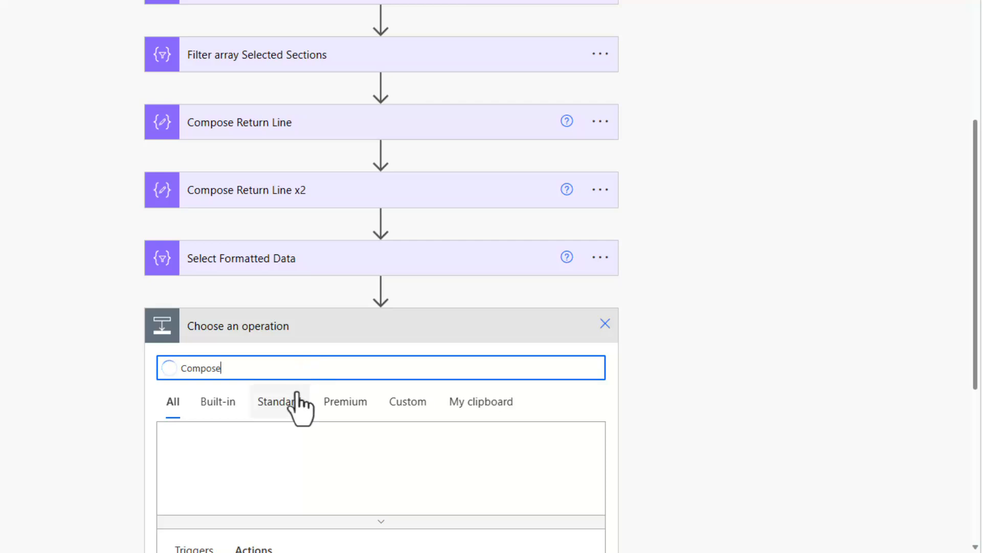
scroll(452, 437, down, 2)
click(440, 469)
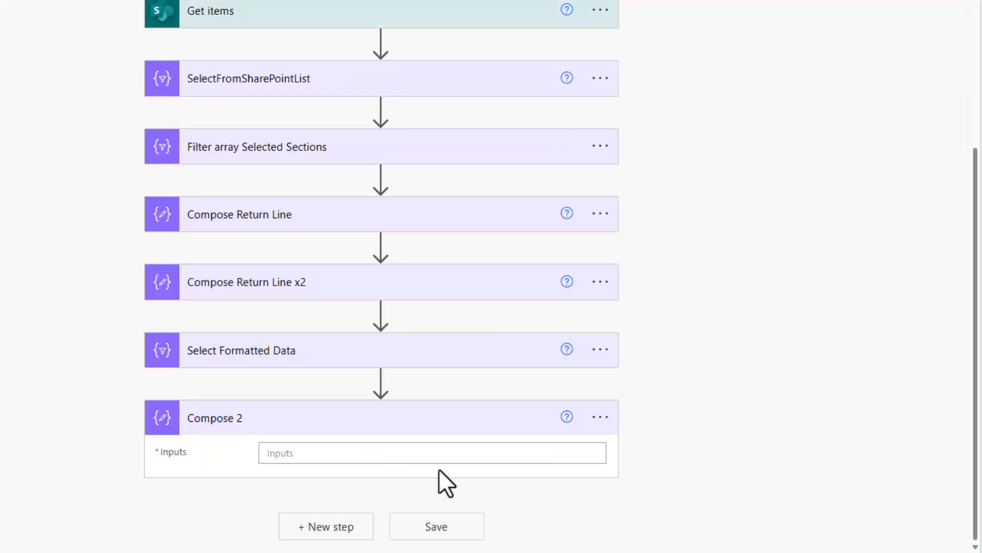
click(599, 417)
click(684, 361)
click(333, 425)
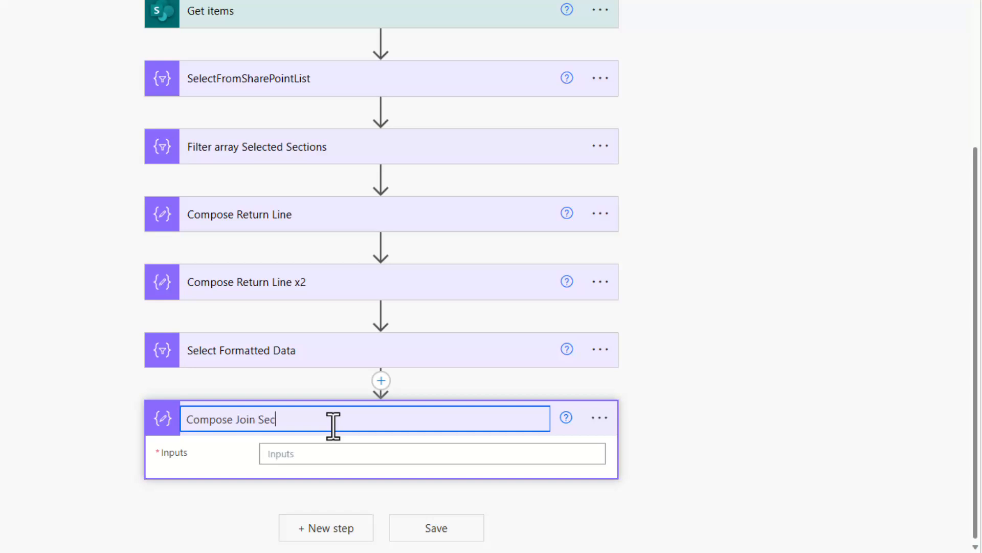
- Set the Inputs of Compose Join Sections to the expression join(body('Select_Formatted_Data'),outputs('Compose_Return_Line_x2'))
click(324, 456)
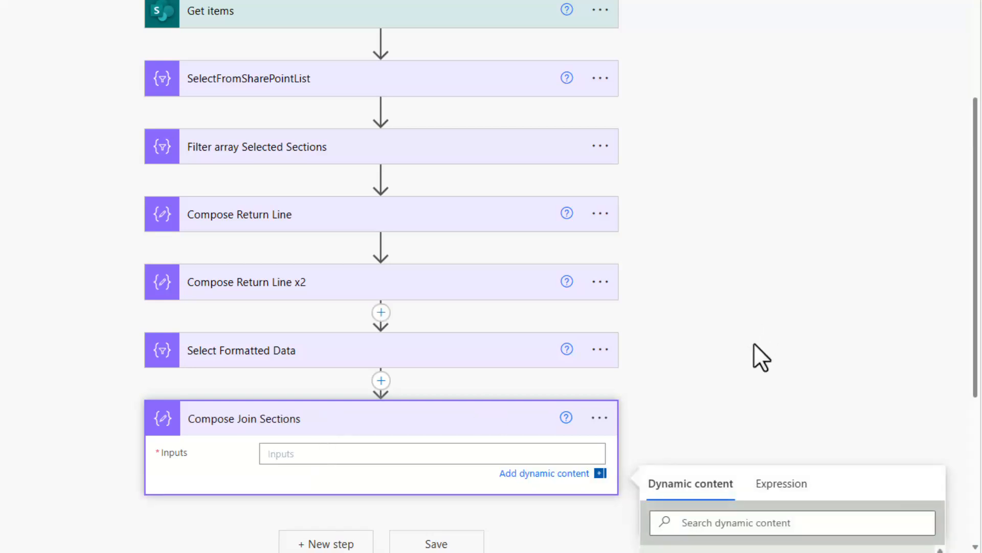
scroll(757, 351, down, 2)
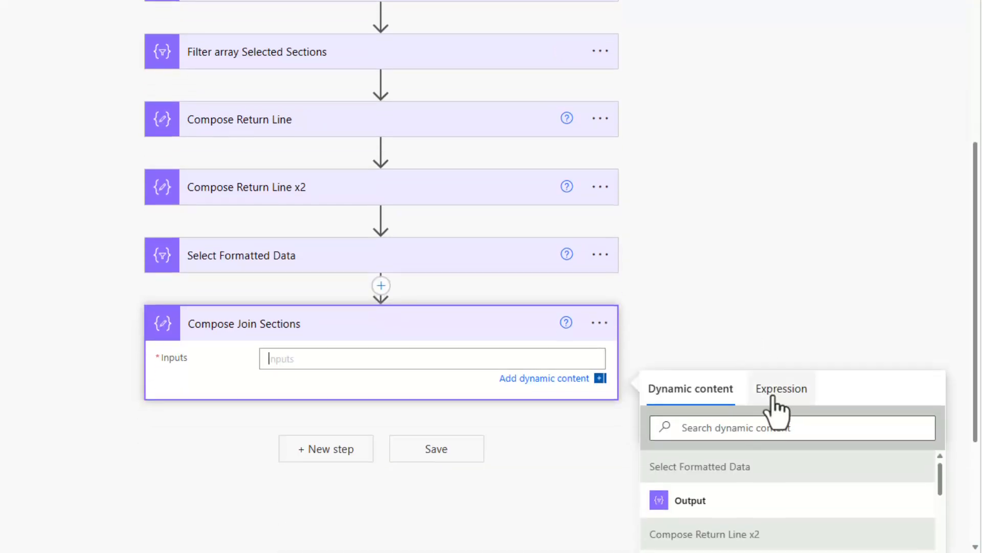
click(773, 393)
text(join()
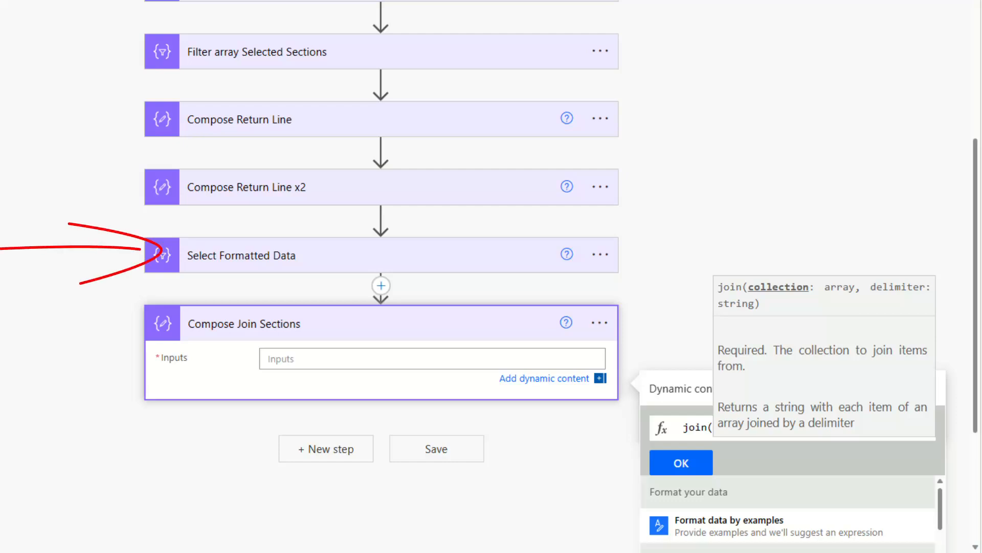
click(688, 390)
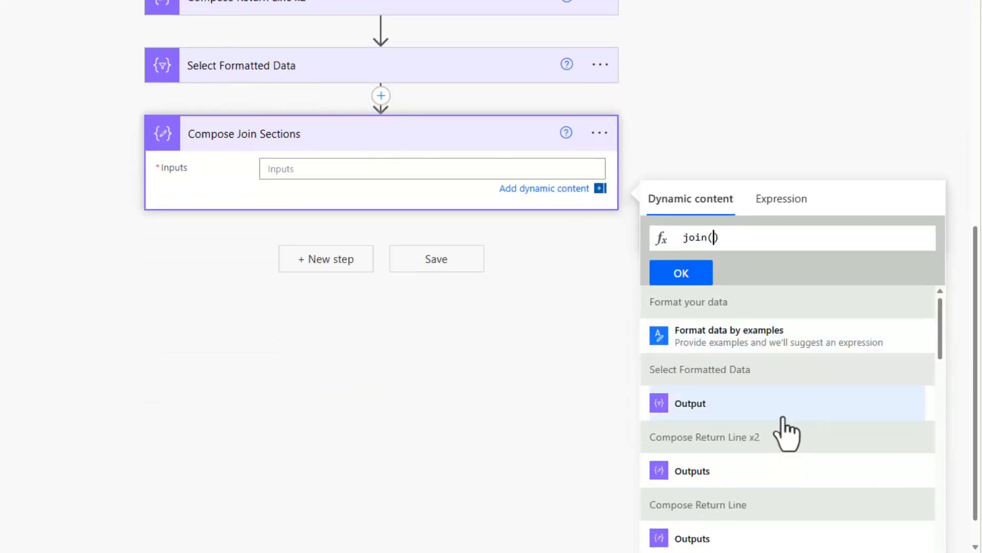
click(688, 405)
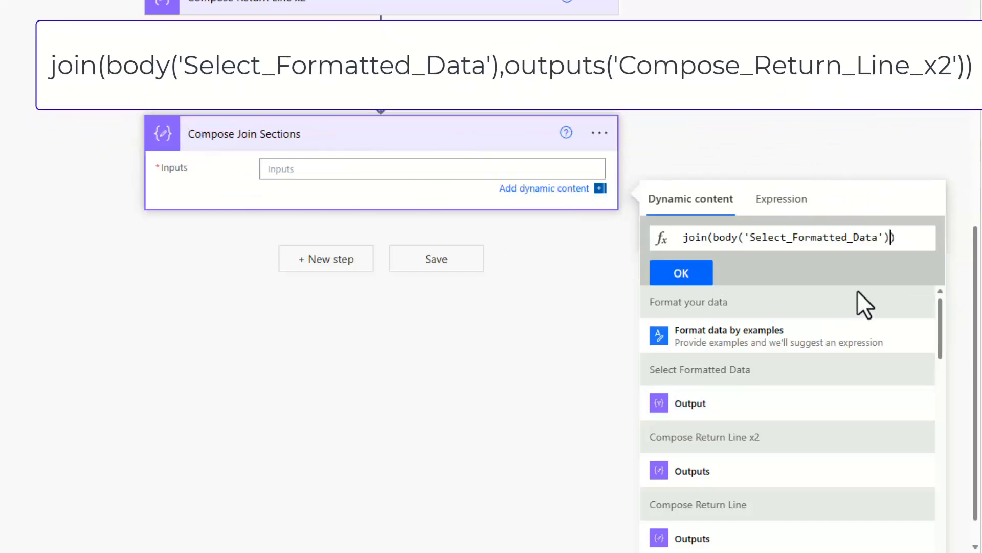
text(,)
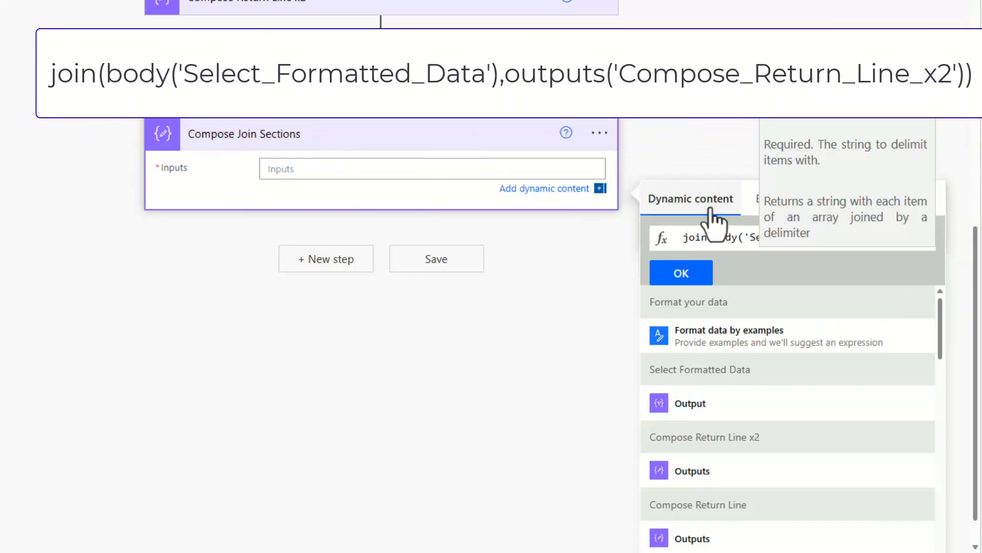
scroll(670, 432, down, 1)
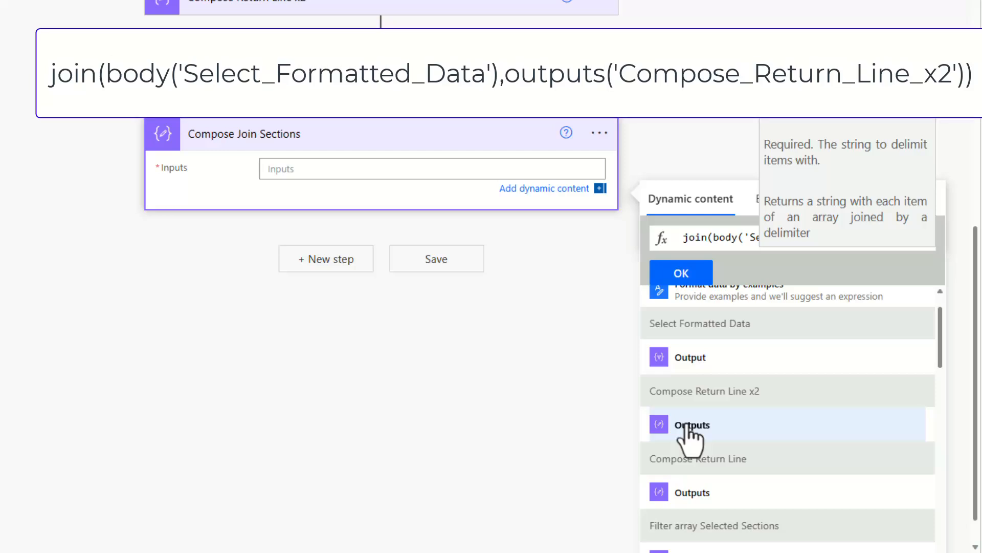
click(683, 273)
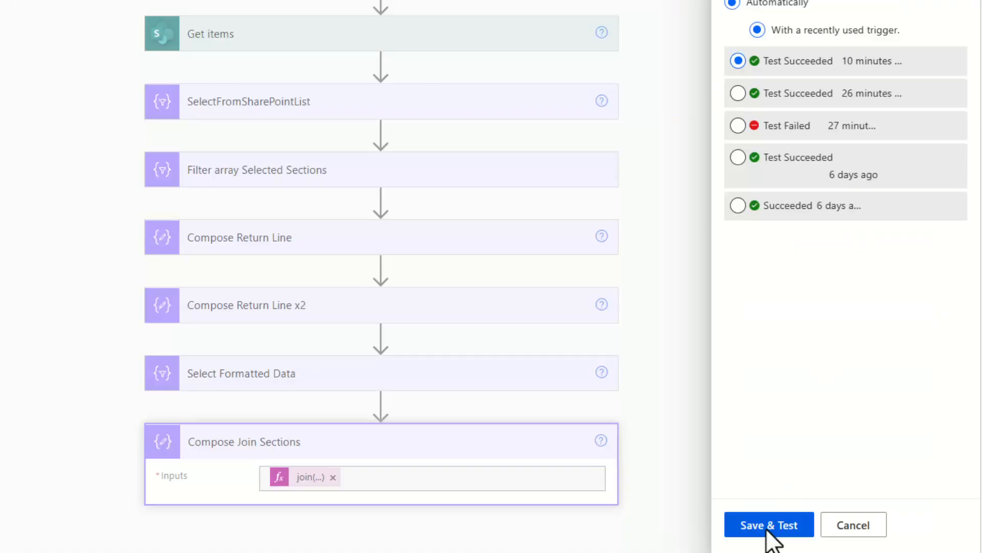
- Save the flow and test it automatically with the most recent successful trigger run
click(769, 527)
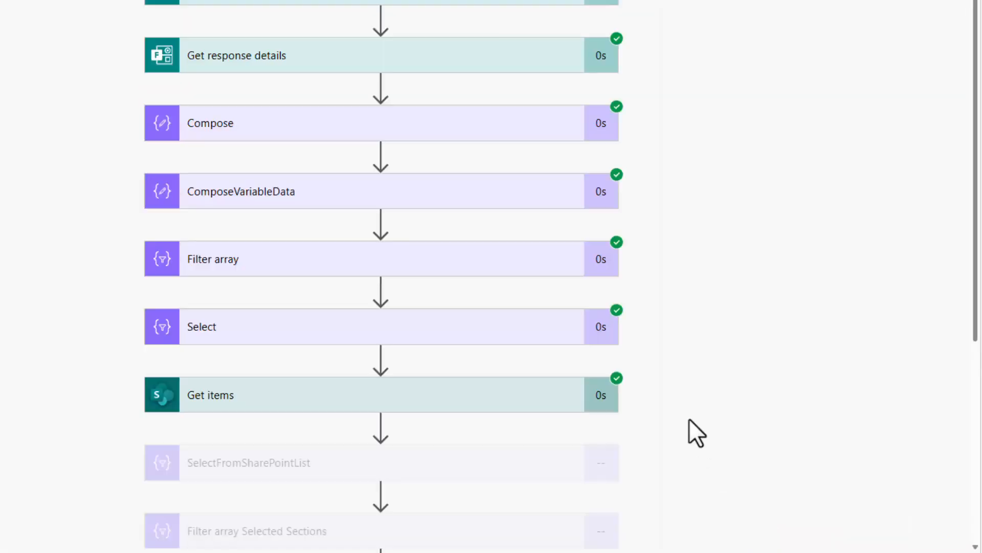
scroll(696, 433, down, 5)
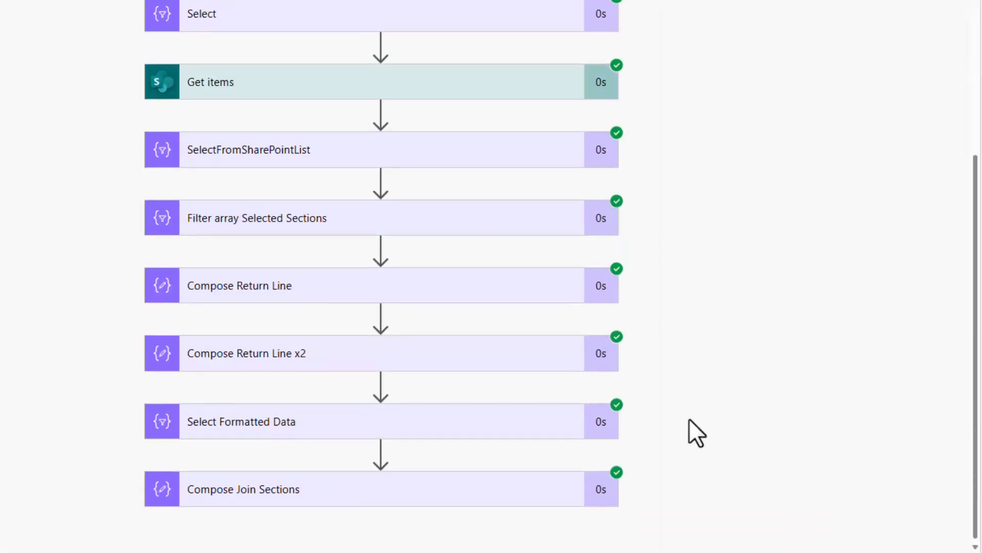
- Examine the Select Formatted Data run, comparing the Title and Content inputs with the combined strings in its output
click(254, 425)
scroll(732, 377, down, 5)
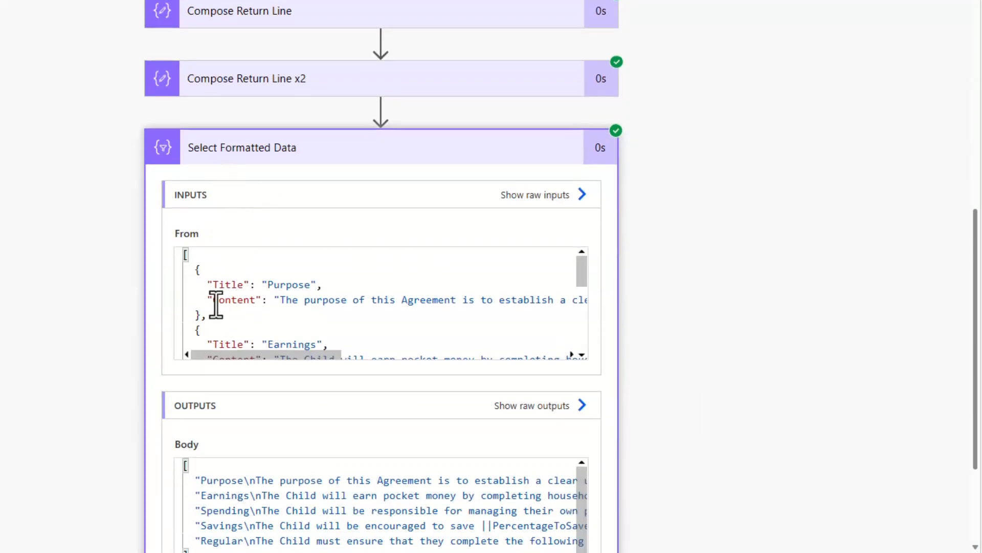
drag(212, 285, 268, 285)
drag(212, 300, 262, 300)
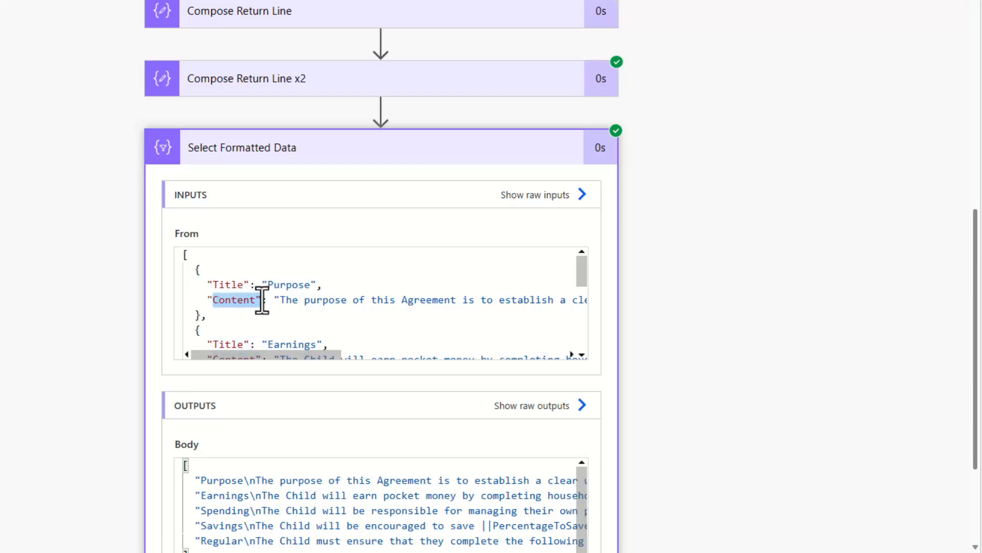
scroll(784, 374, down, 3)
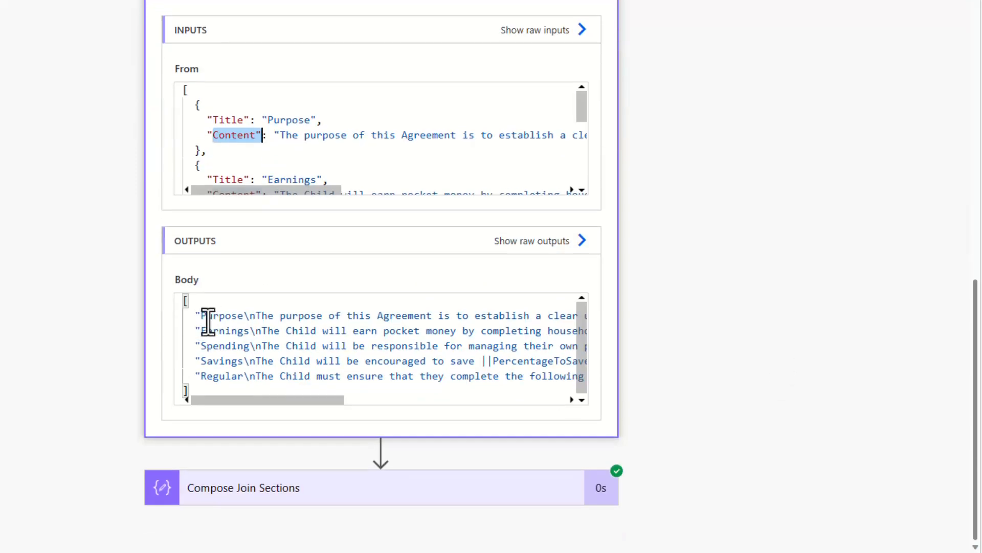
click(251, 317)
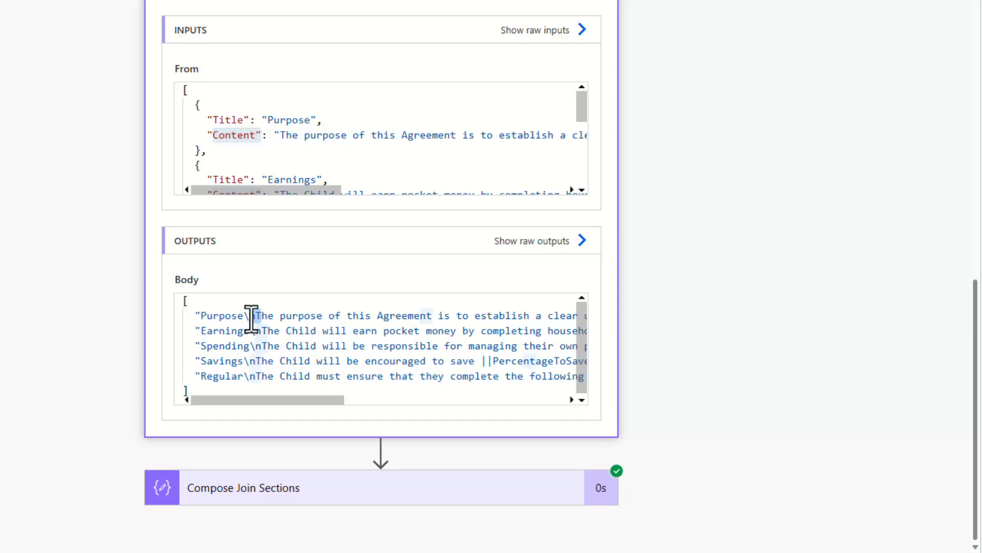
mouse_move(280, 398)
mouse_down()
mouse_move(550, 389)
mouse_move(268, 397)
mouse_up()
- Examine the Compose Join Sections run and how its text lays out each section's title and content
click(265, 488)
scroll(562, 424, down, 7)
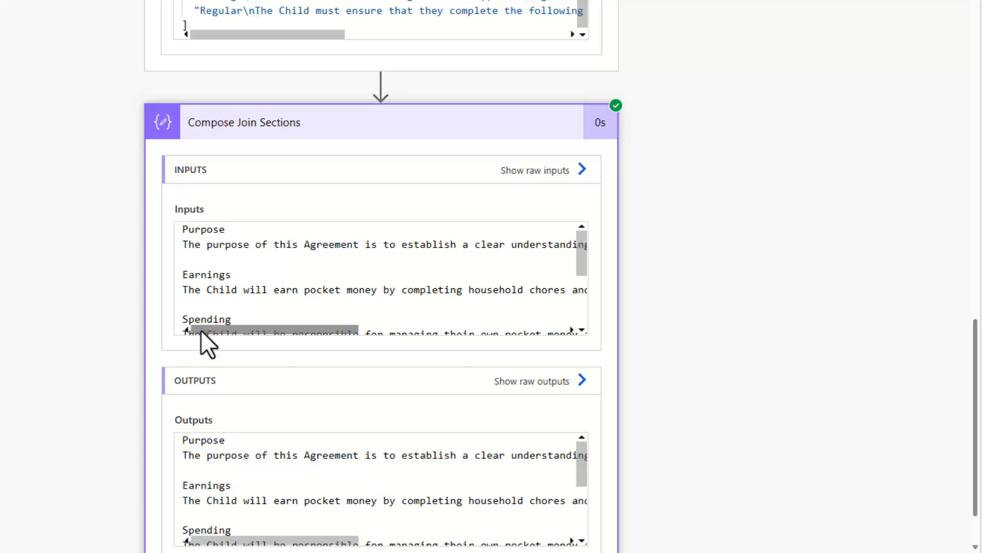
drag(186, 228, 240, 230)
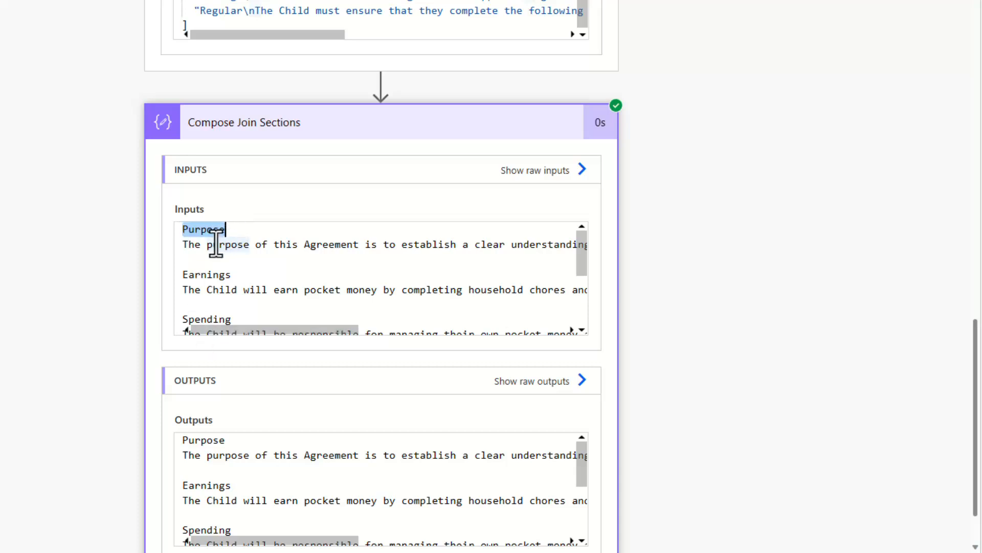
drag(183, 245, 284, 246)
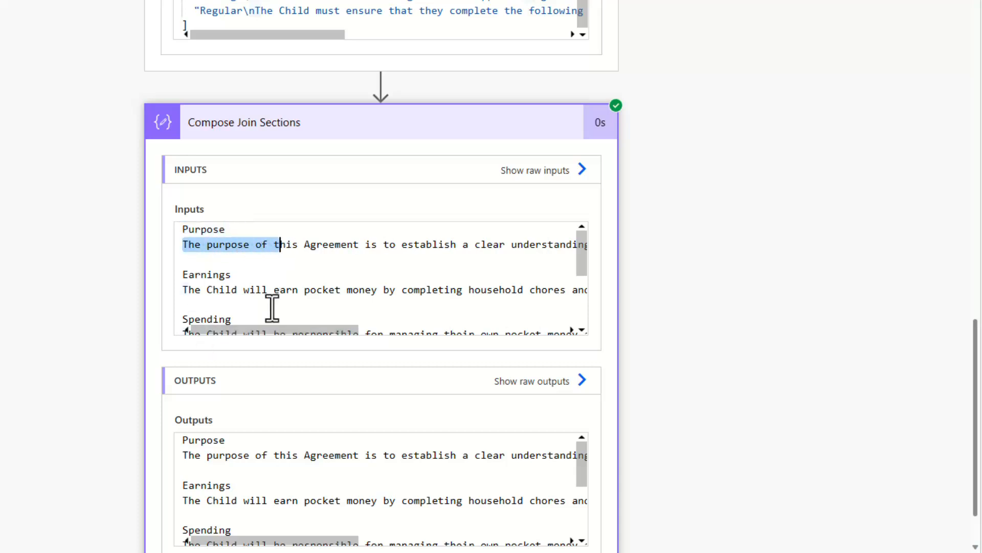
- Compare the Compose Join Sections run text with the Select Formatted Data output and inspect the ||PercentageToSave|| placeholder in the Savings section
click(190, 263)
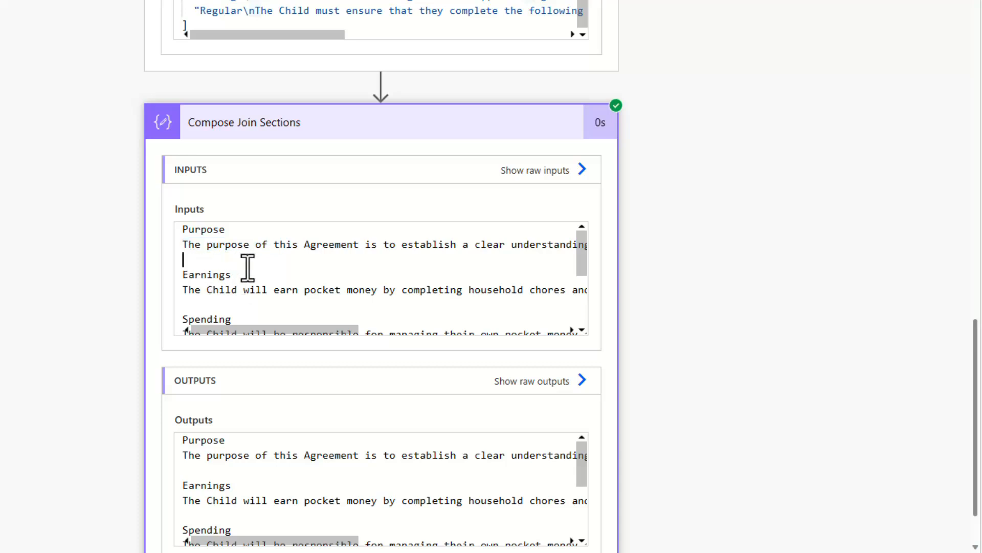
scroll(290, 75, up, 2)
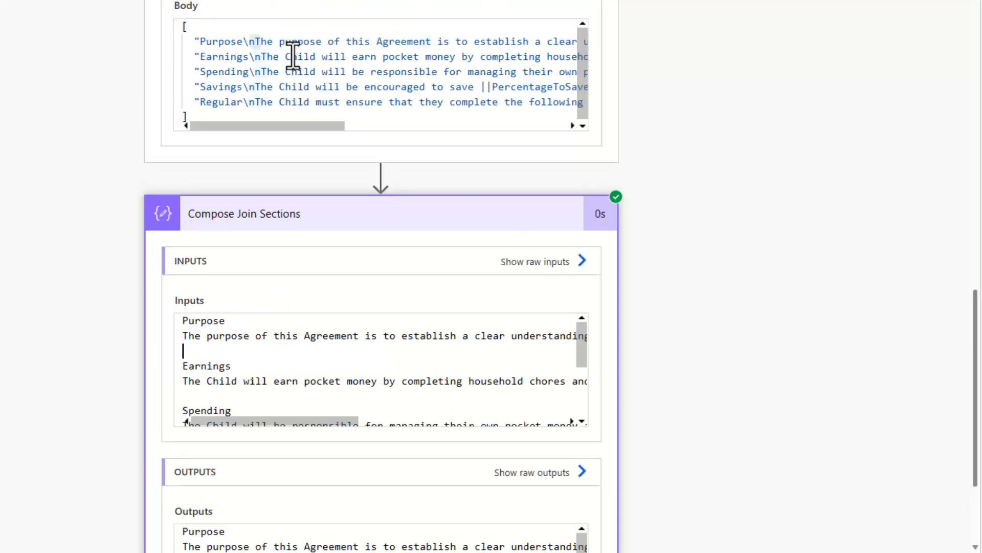
drag(200, 43, 286, 46)
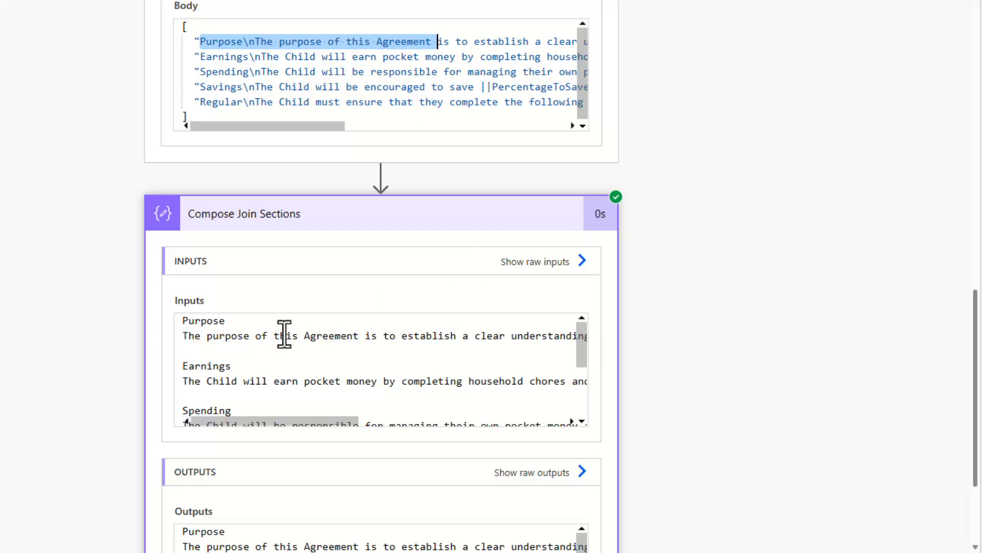
scroll(257, 386, down, 3)
scroll(595, 367, down, 3)
scroll(251, 395, down, 5)
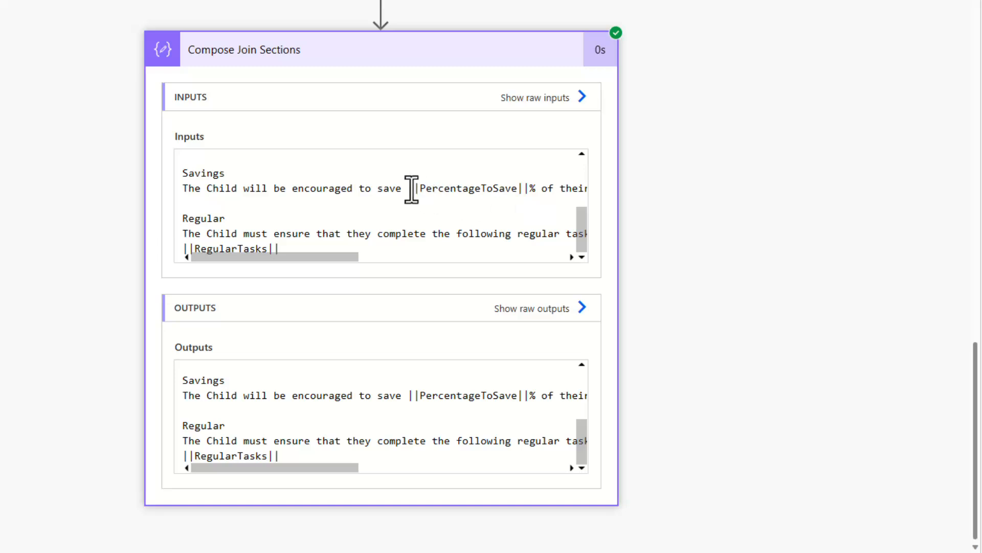
drag(412, 190, 531, 191)
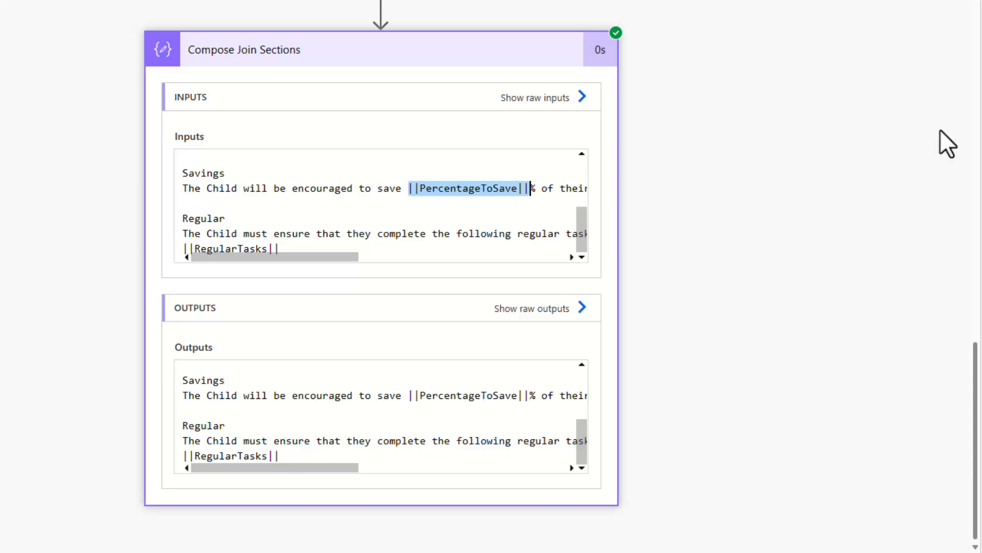
- Add a Data Operation Select action after Compose Join Sections and rename it Select Split On delimiter
scroll(830, 156, up, 15)
scroll(822, 143, down, 7)
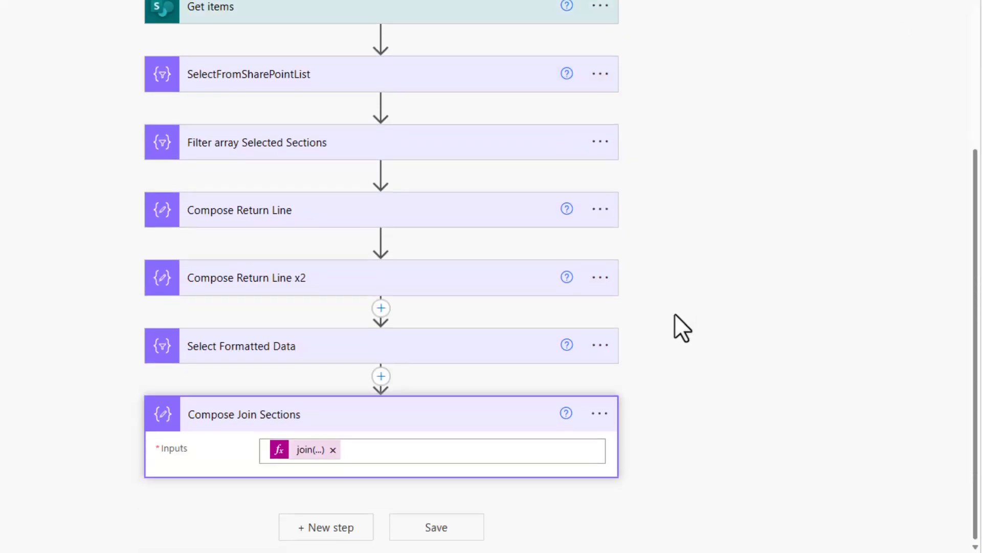
click(332, 527)
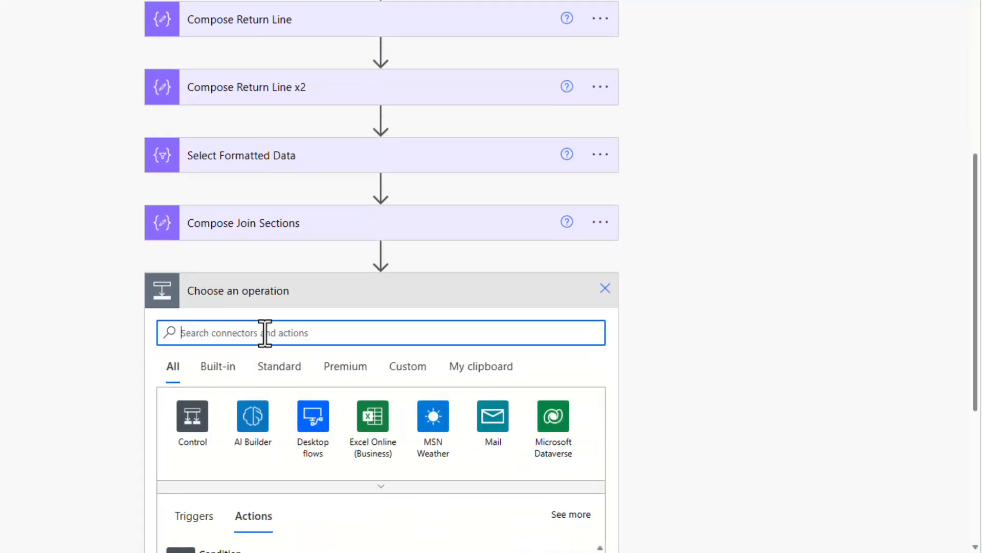
text(s)
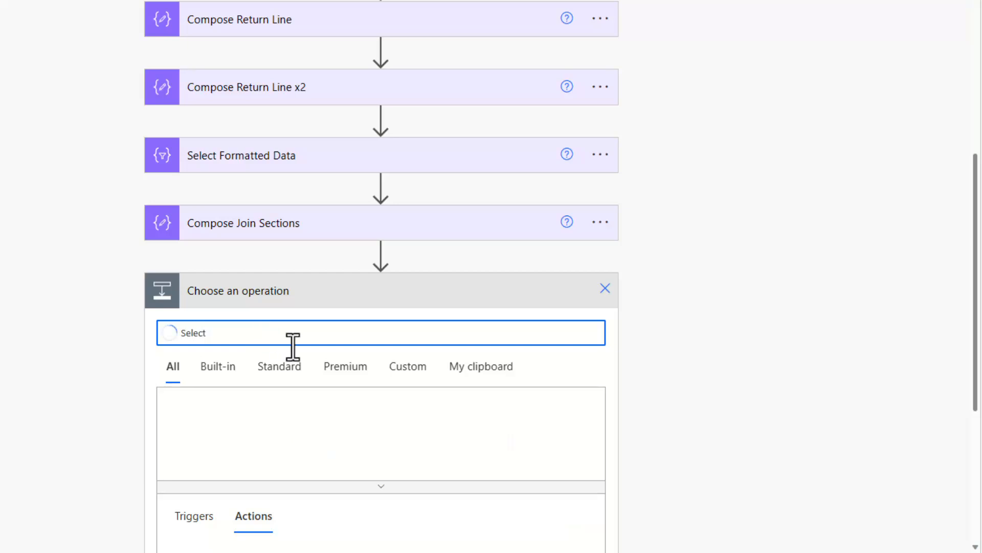
scroll(292, 353, down, 3)
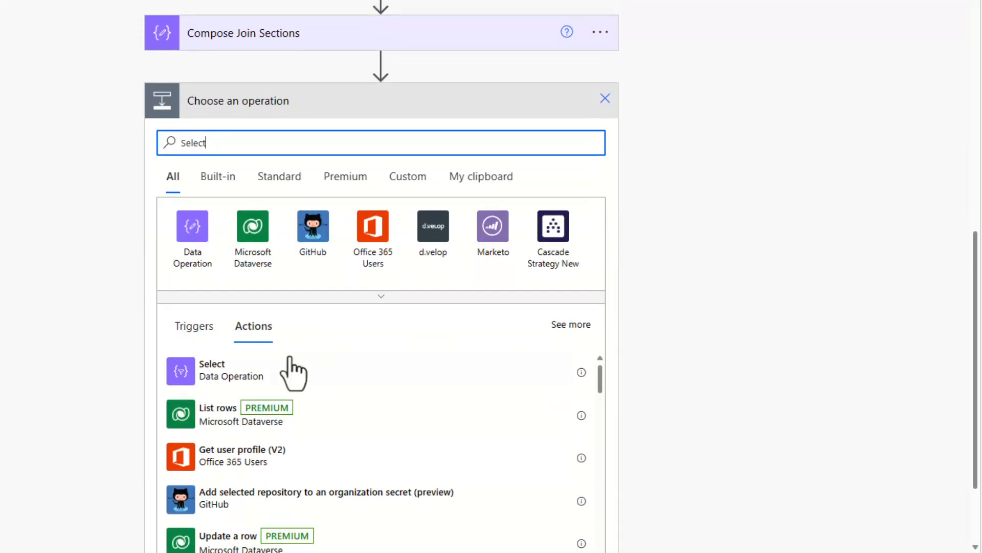
click(223, 376)
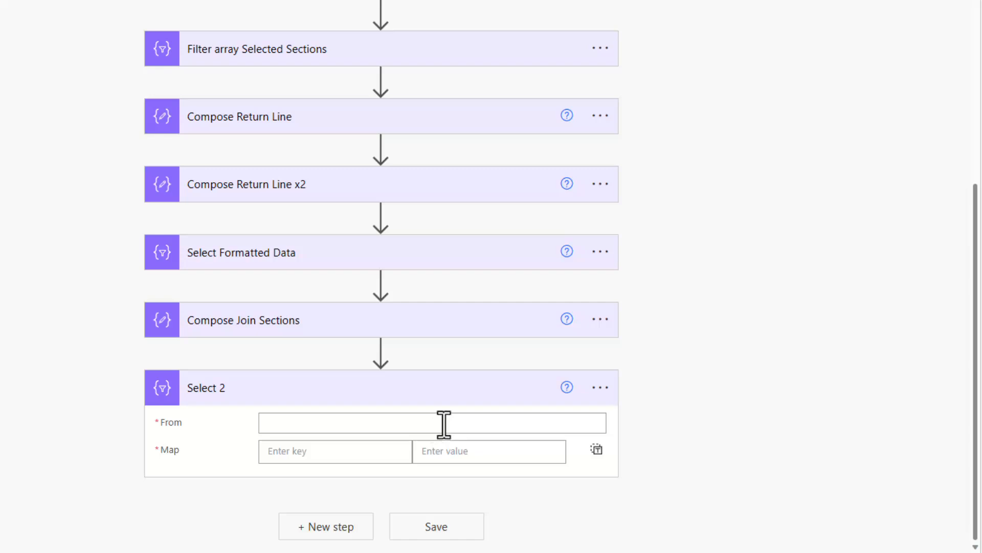
click(599, 388)
click(669, 361)
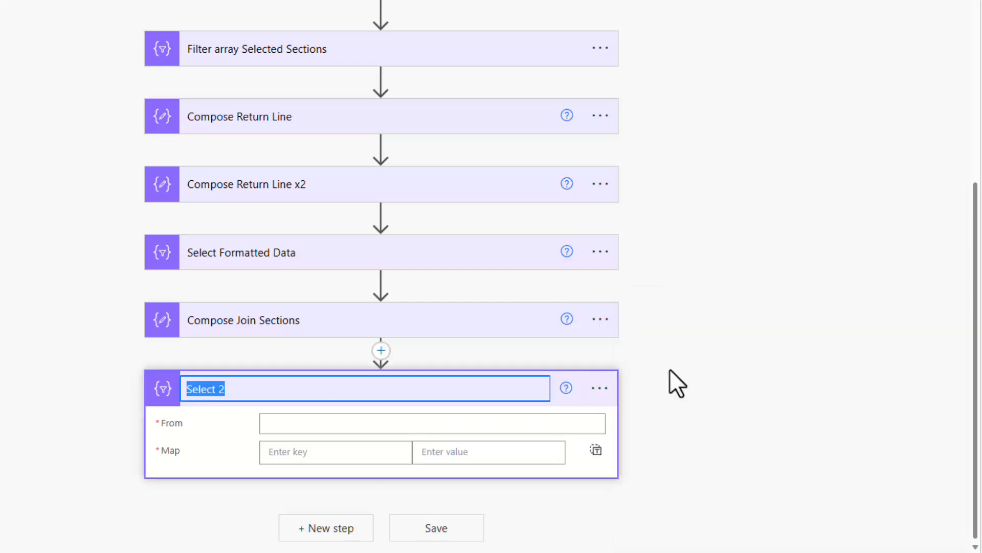
click(361, 394)
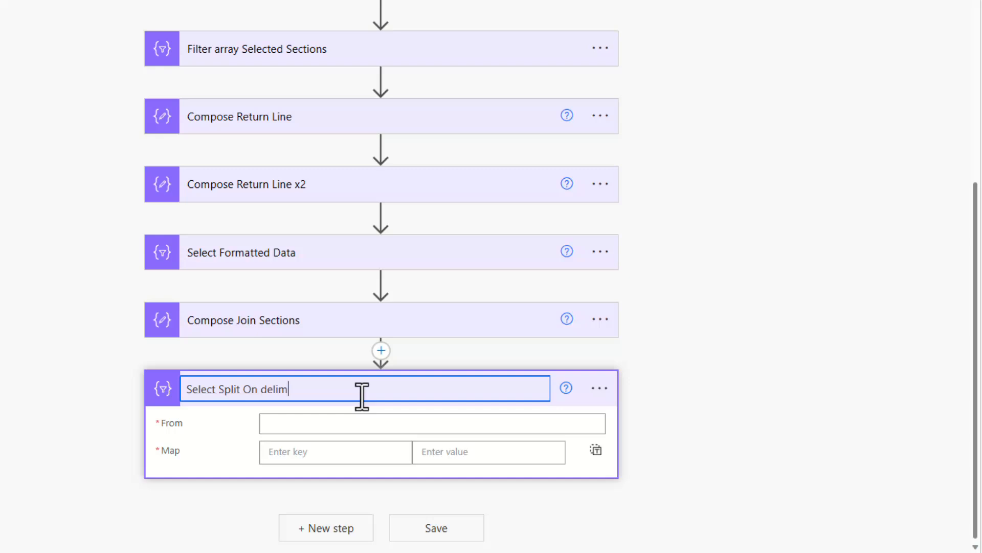
- Set the From input of Select Split On delimiter to the expression split(outputs('Compose_Join_Sections'),'||')
click(340, 424)
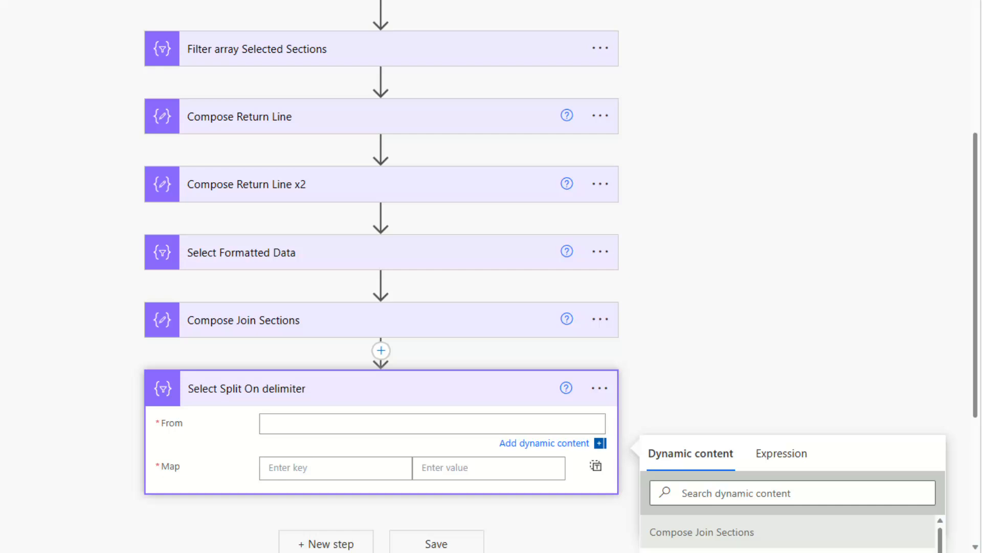
scroll(727, 432, down, 4)
click(791, 266)
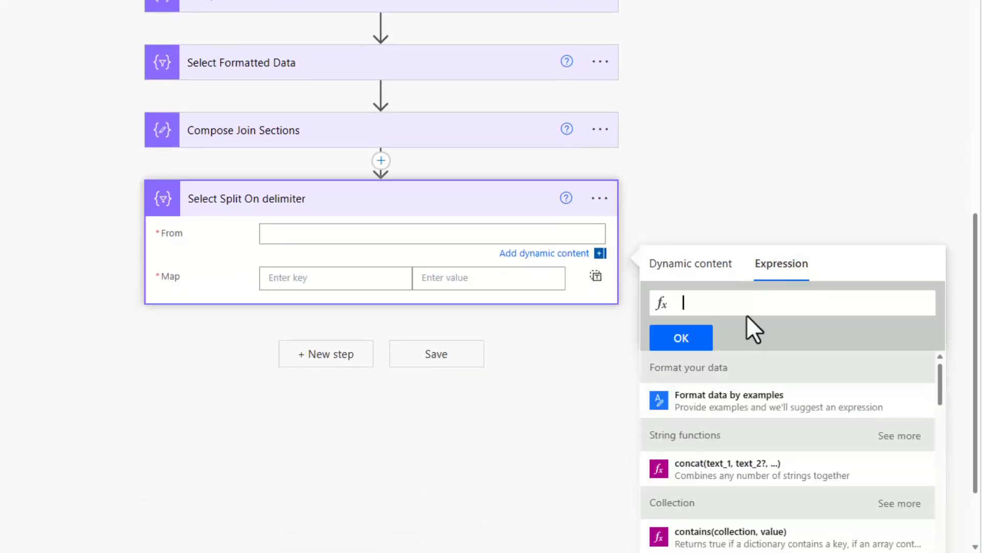
text(split()
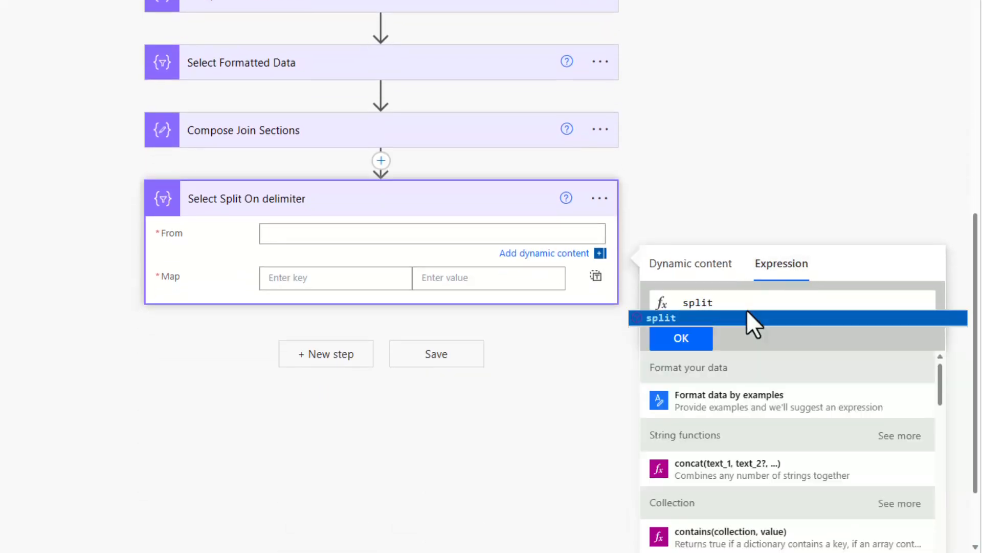
click(683, 266)
scroll(730, 454, down, 1)
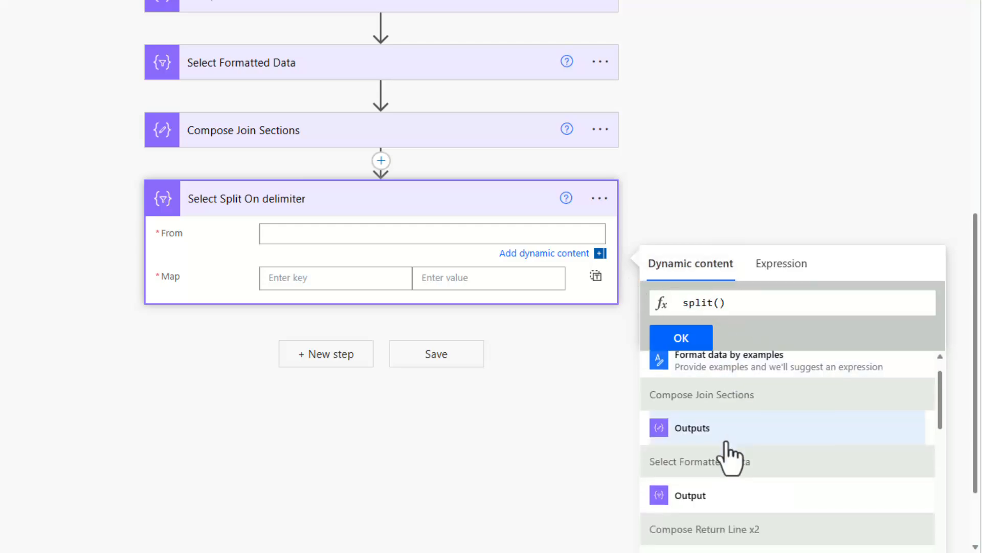
click(689, 421)
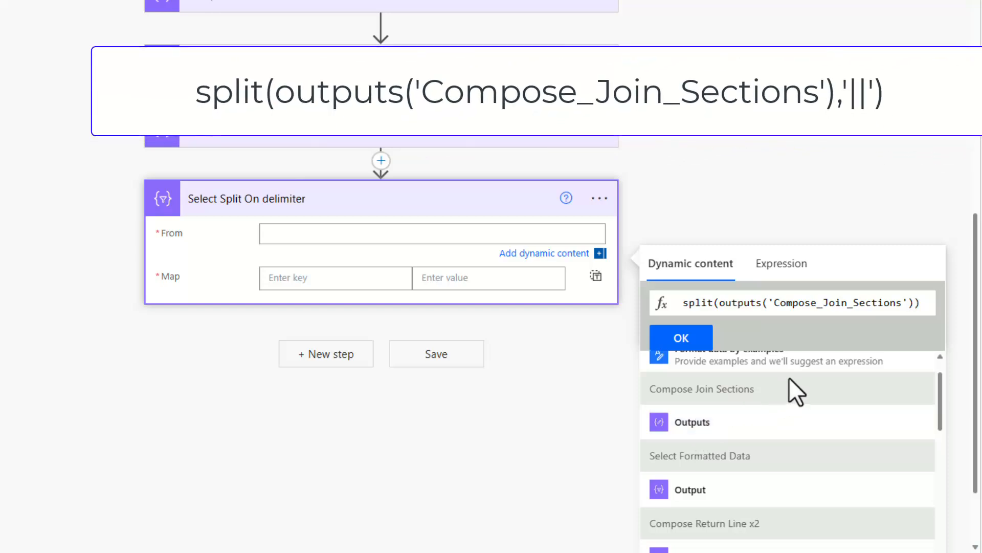
text(,'||)
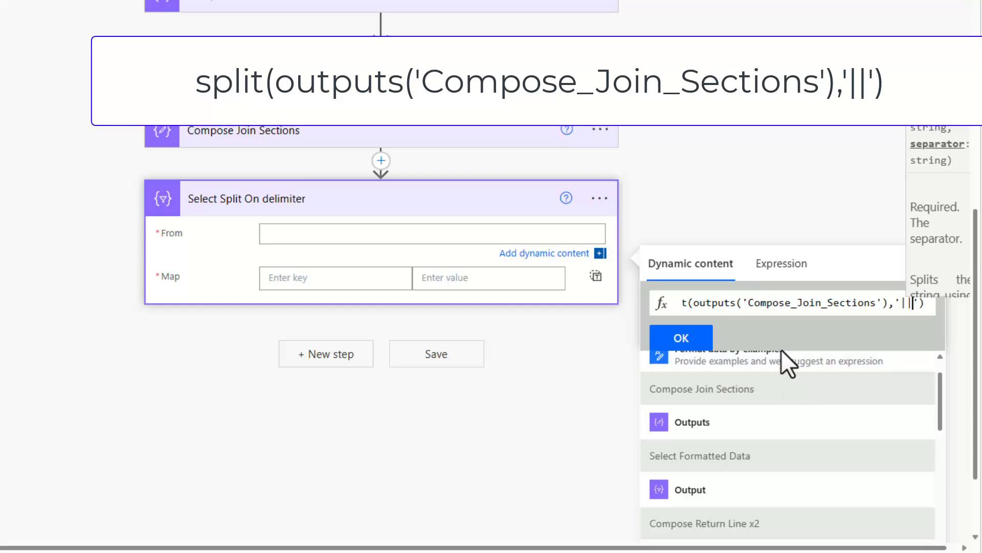
click(706, 337)
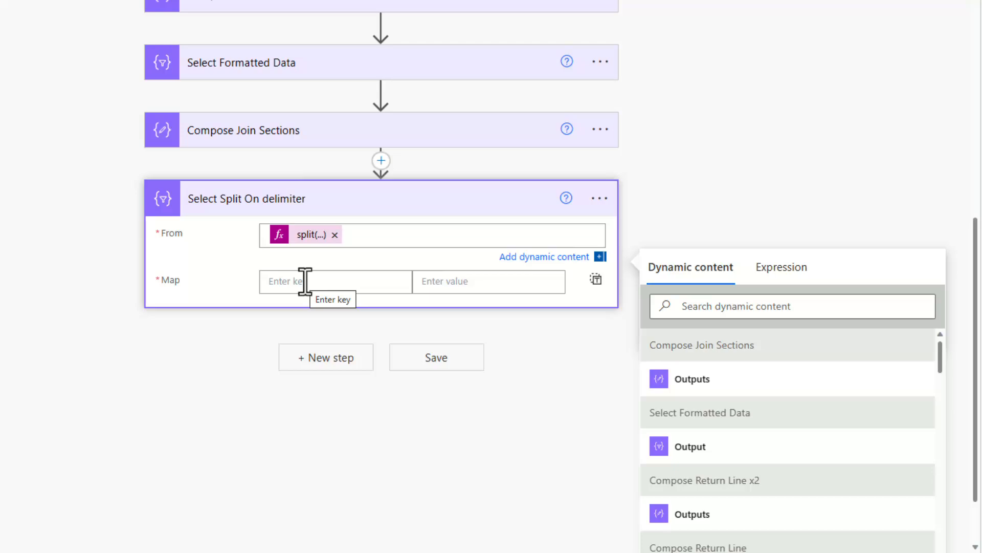
- Review the keys Amount, Pay Period, PercentageToSave and RegularTasks defined in the ComposeVariableData action
scroll(305, 281, up, 12)
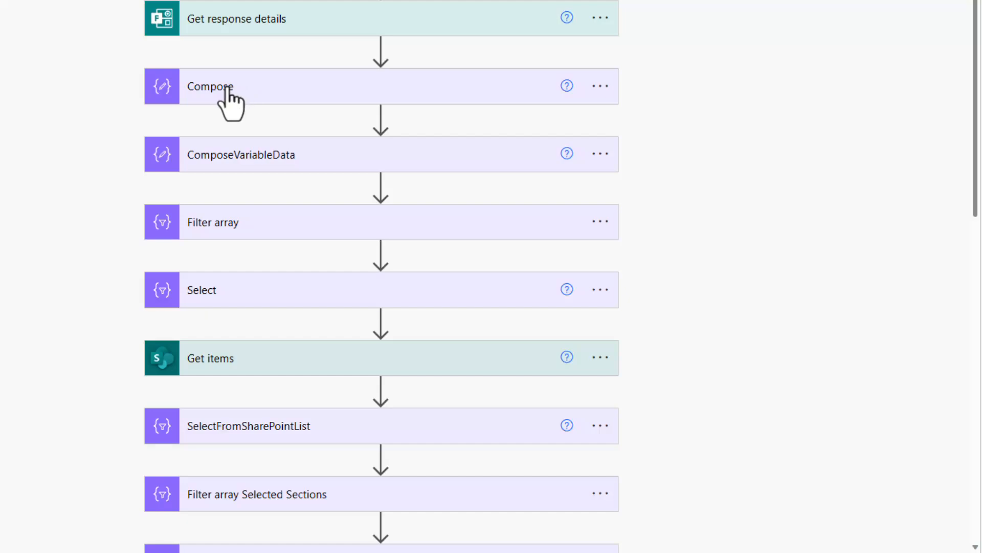
scroll(237, 171, down, 9)
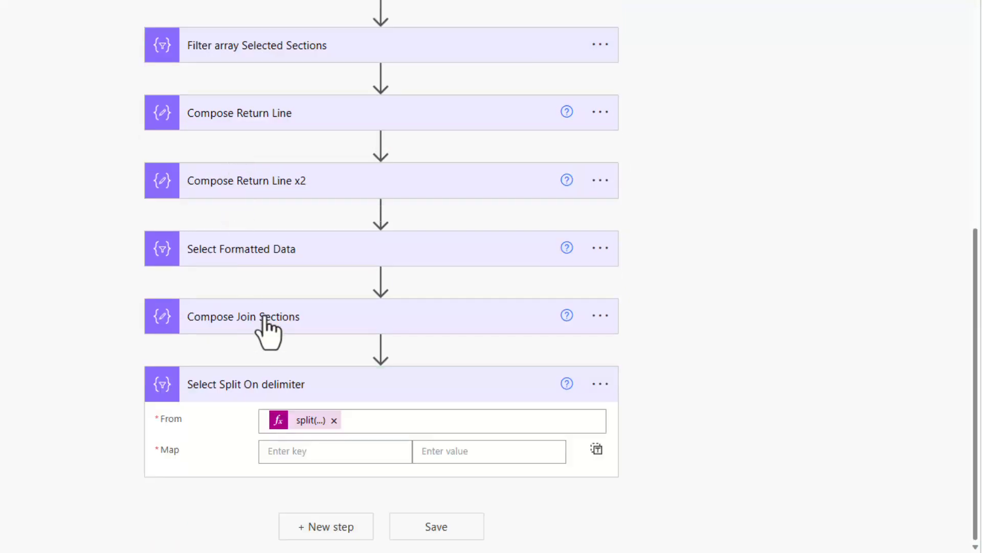
scroll(266, 332, up, 8)
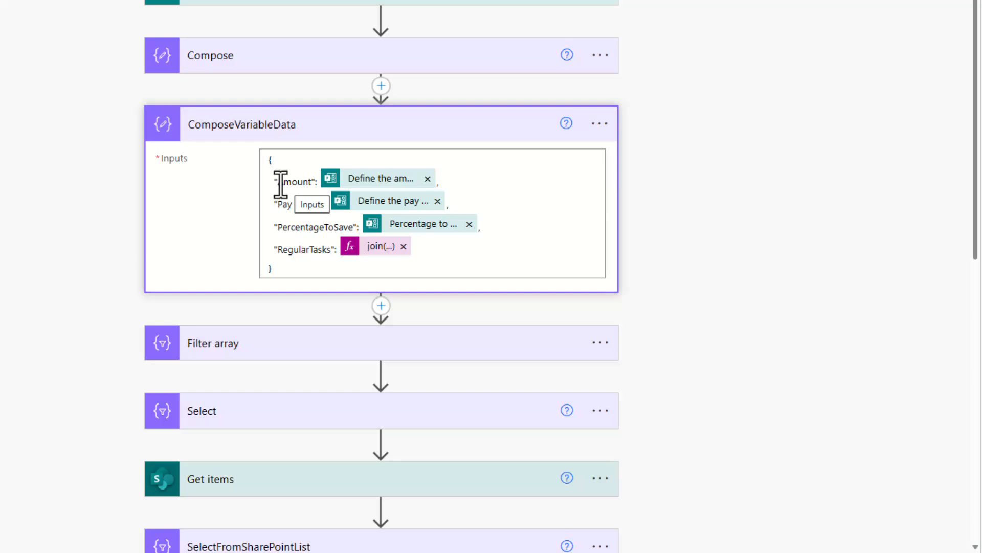
double_click(283, 182)
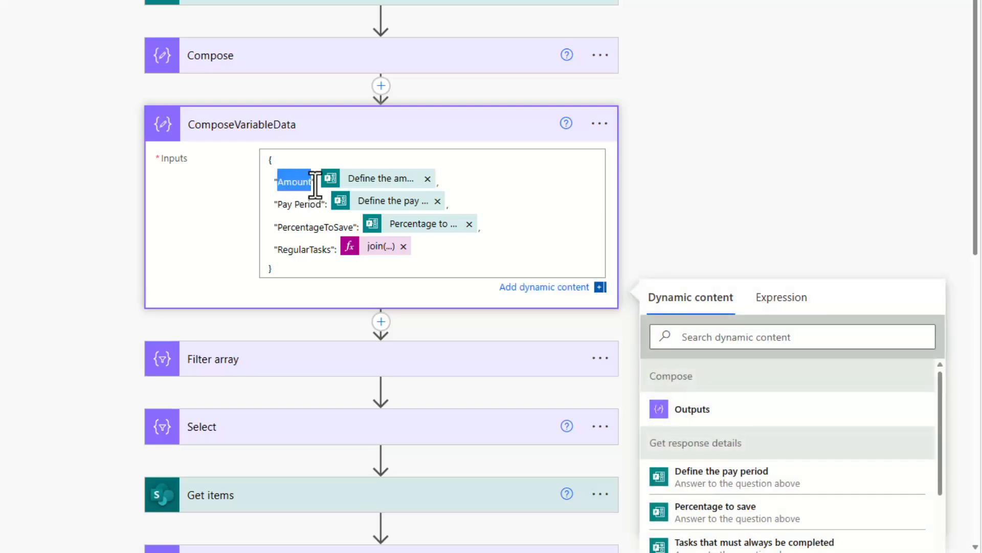
double_click(285, 204)
double_click(285, 228)
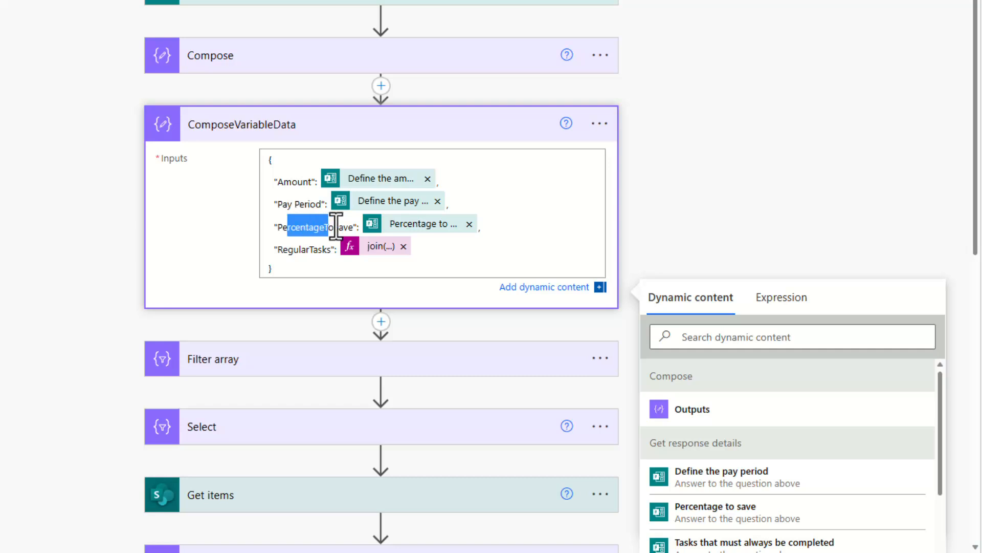
double_click(288, 245)
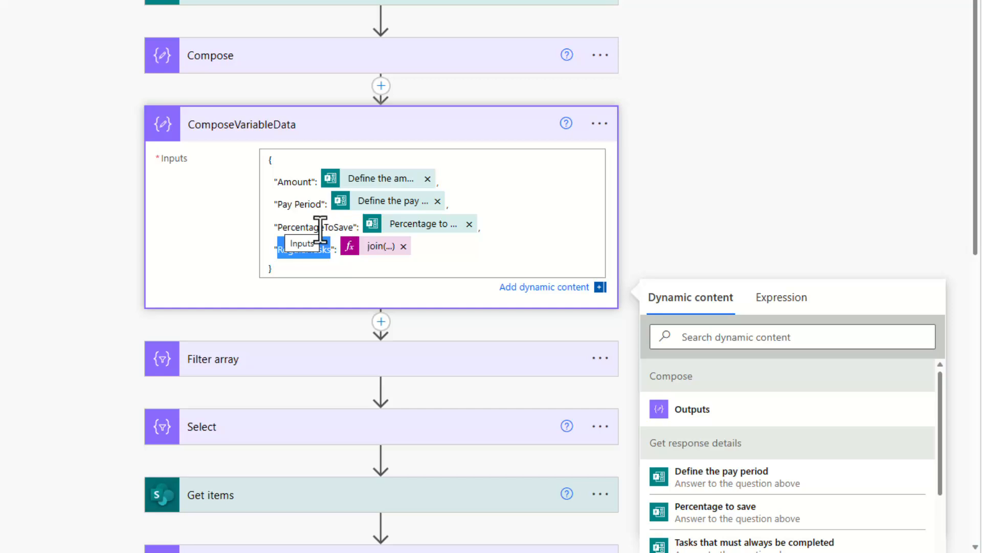
- Switch the Map of Select Split On delimiter to text mode and set it to the expression item()
scroll(318, 224, down, 10)
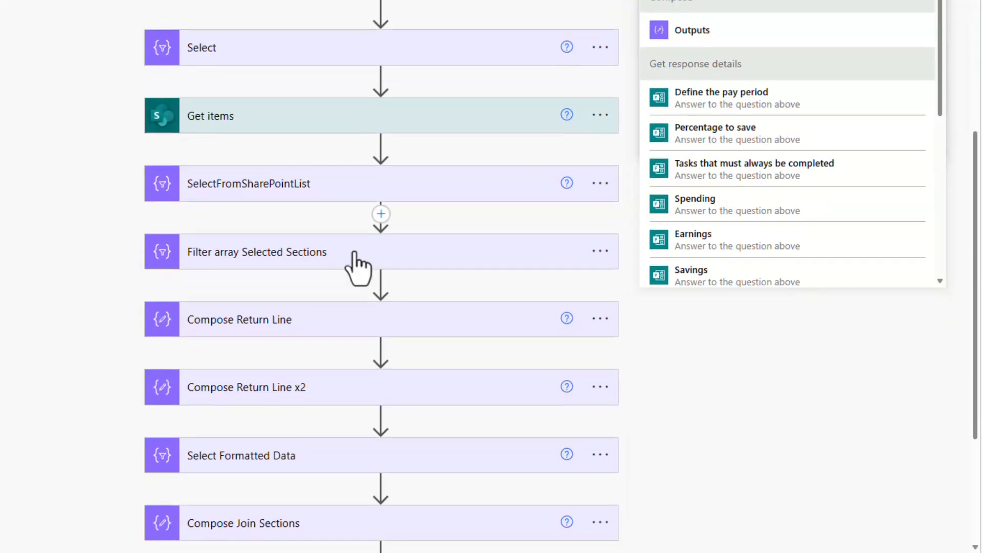
click(597, 449)
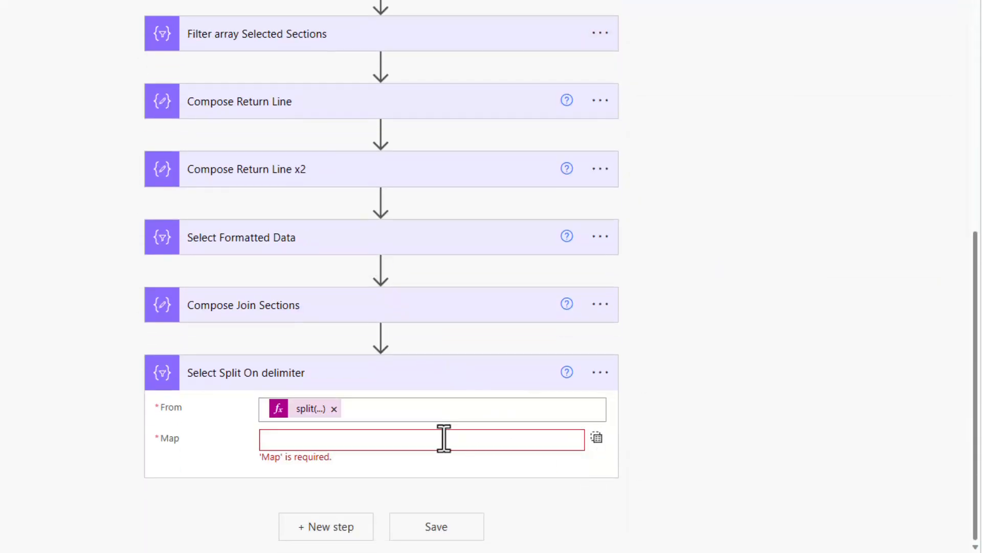
click(377, 436)
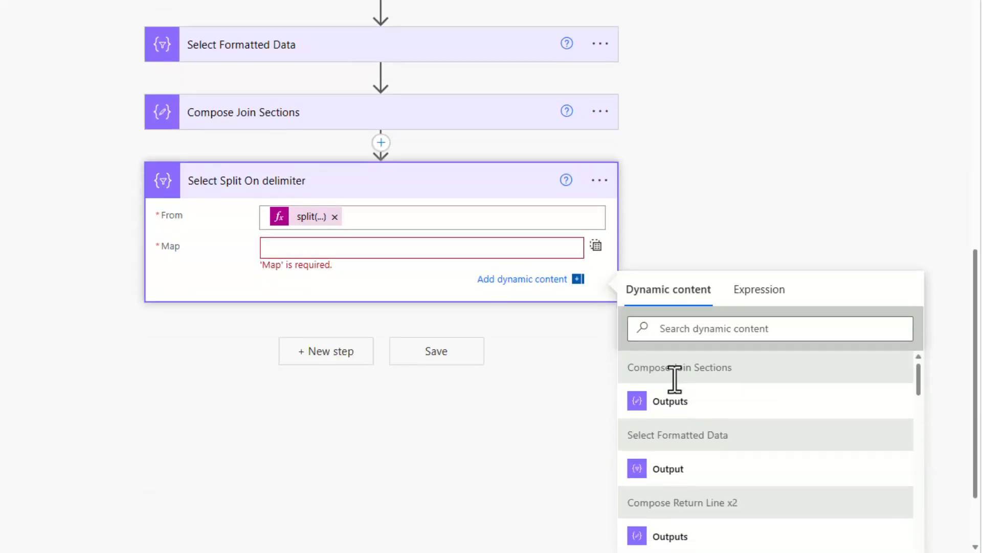
click(760, 290)
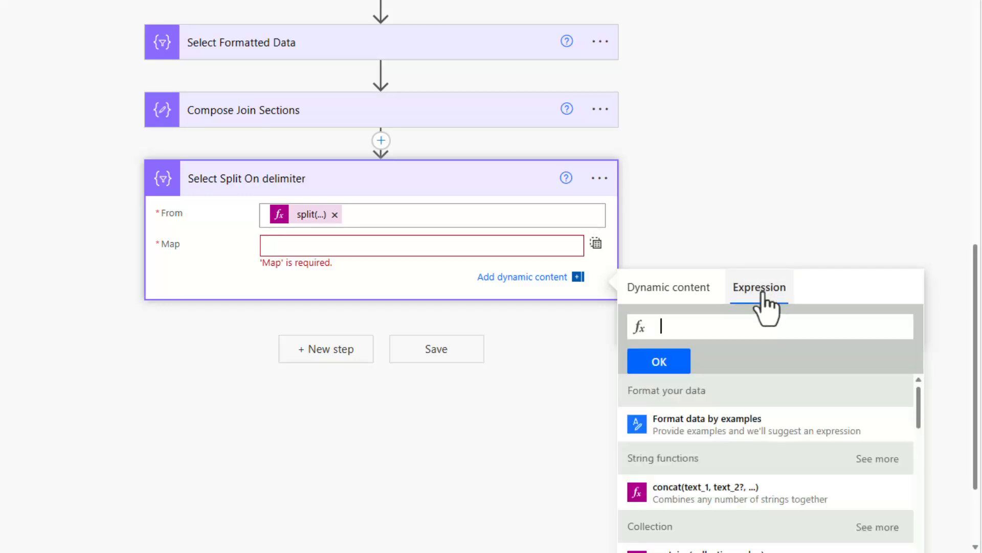
text(item())
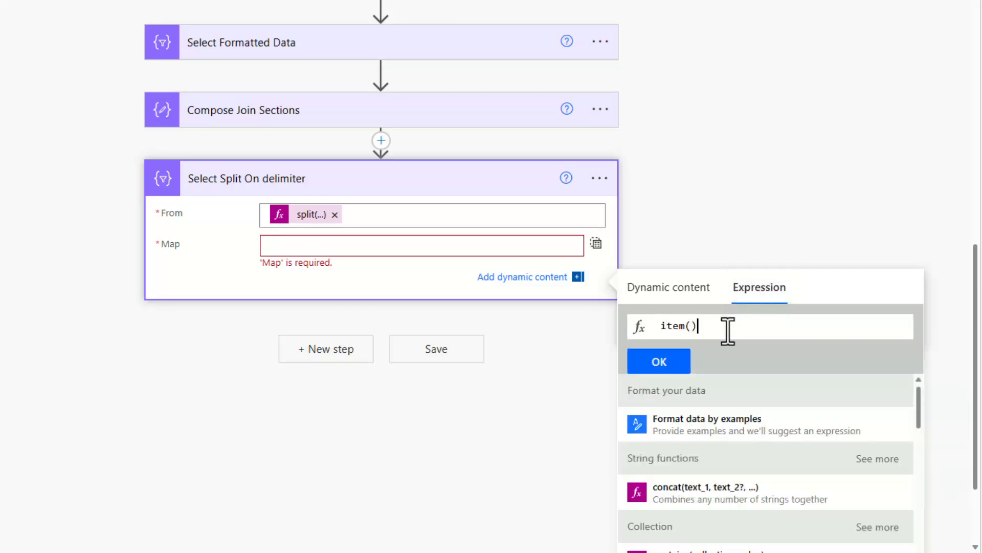
click(671, 363)
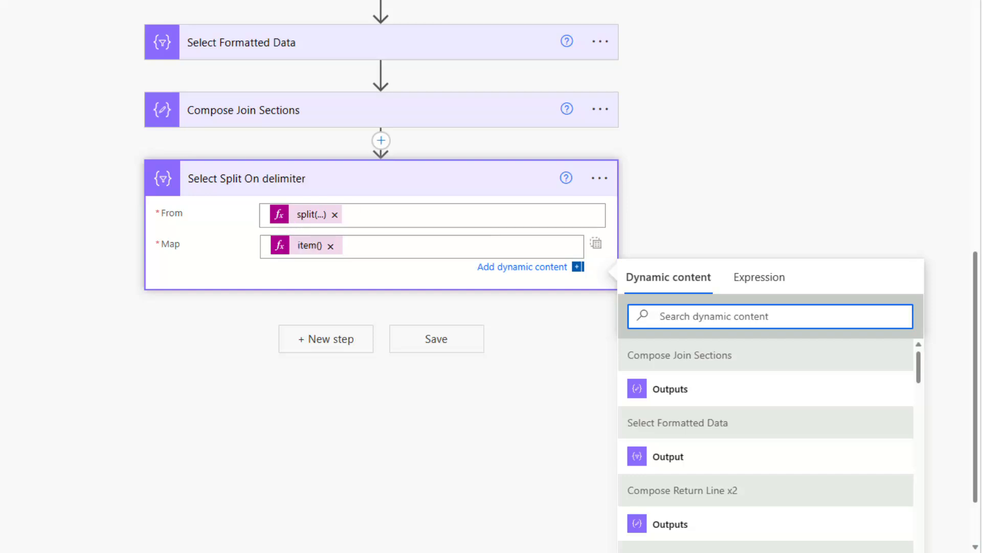
- Save the flow with the new split action and test it automatically using the most recent successful trigger run
click(807, 1)
click(813, 61)
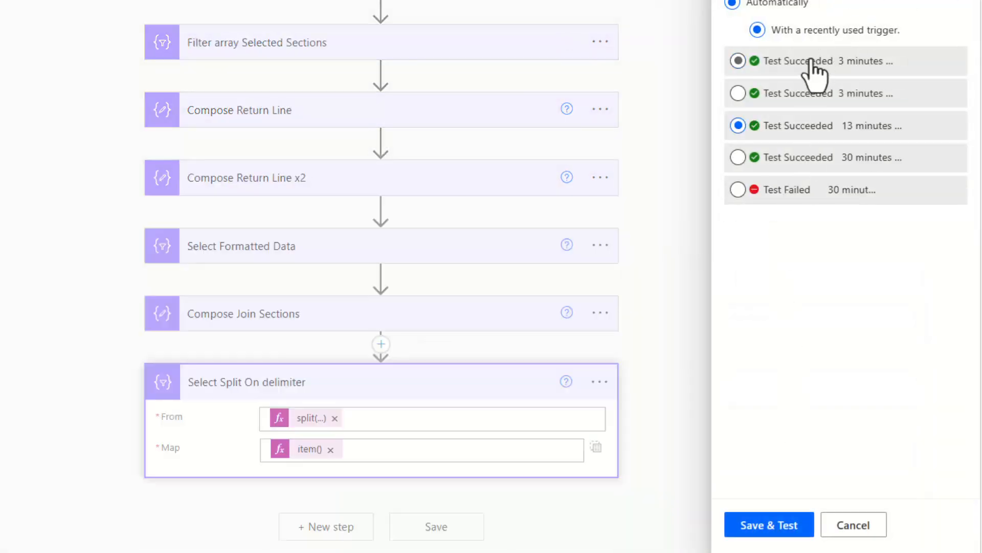
click(746, 525)
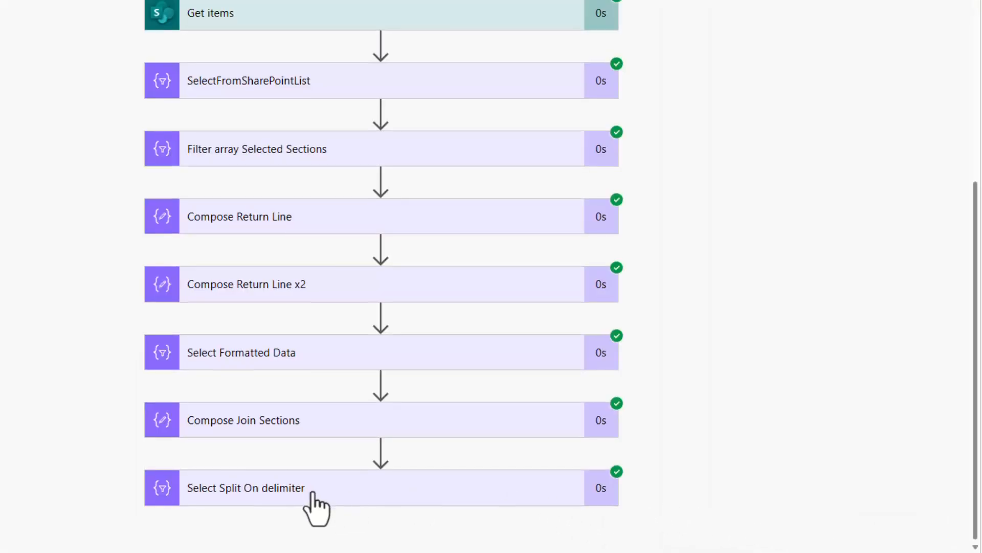
- Examine the Select Split On delimiter run and how its inputs and outputs divide the text at the delimiters
click(309, 492)
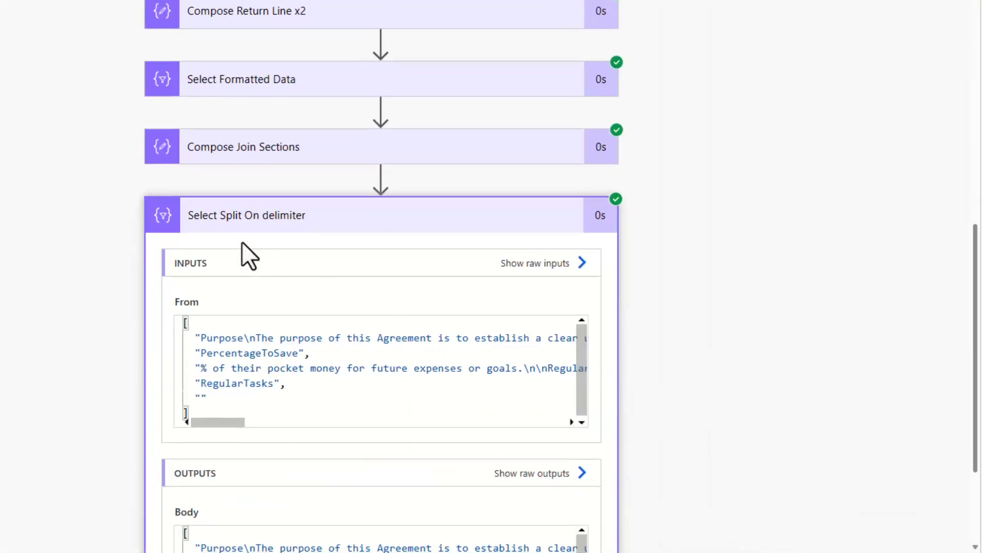
scroll(624, 376, down, 1)
scroll(624, 376, down, 3)
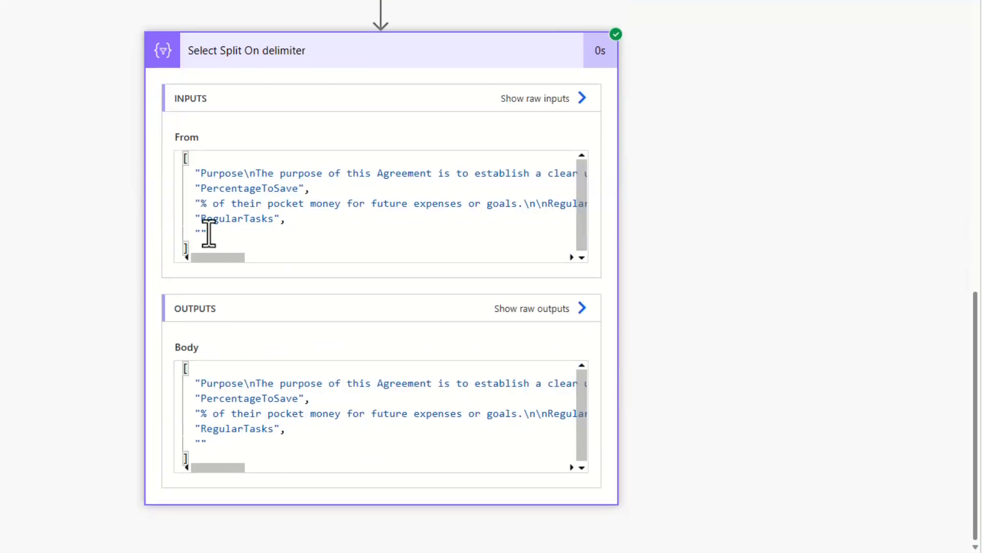
- Compare the split items PercentageToSave and RegularTasks in the Select Split On delimiter run with the keys in the ComposeVariableData run
drag(202, 190, 301, 192)
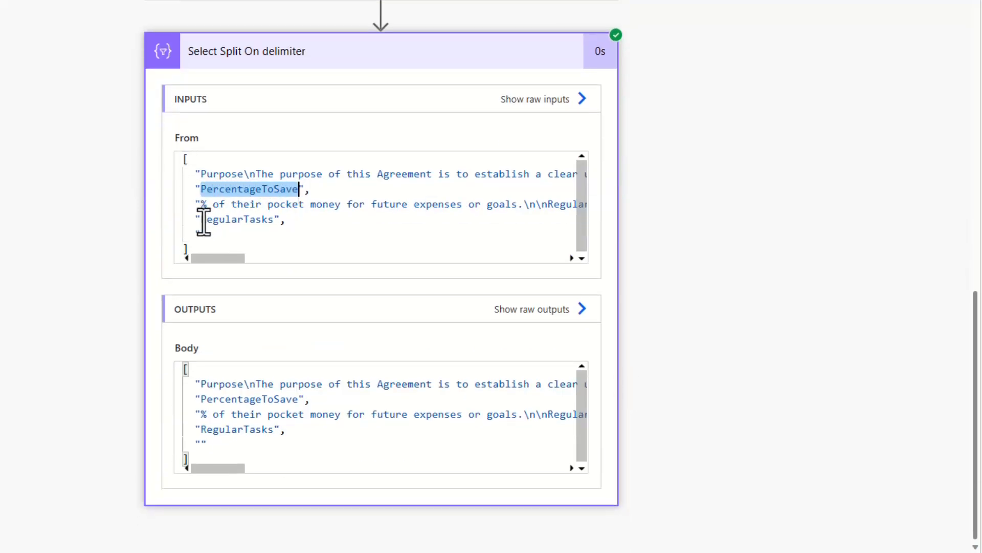
drag(203, 220, 274, 224)
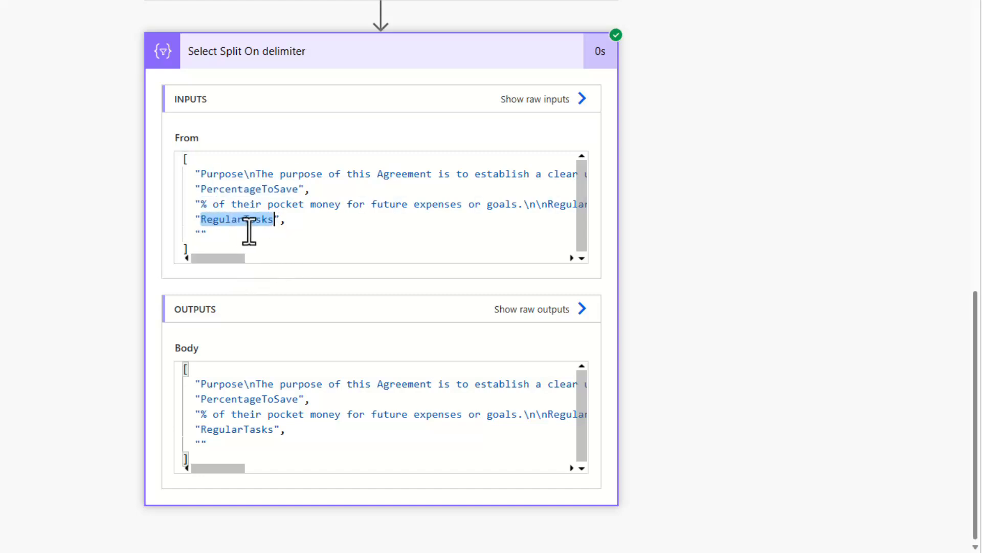
drag(206, 191, 300, 193)
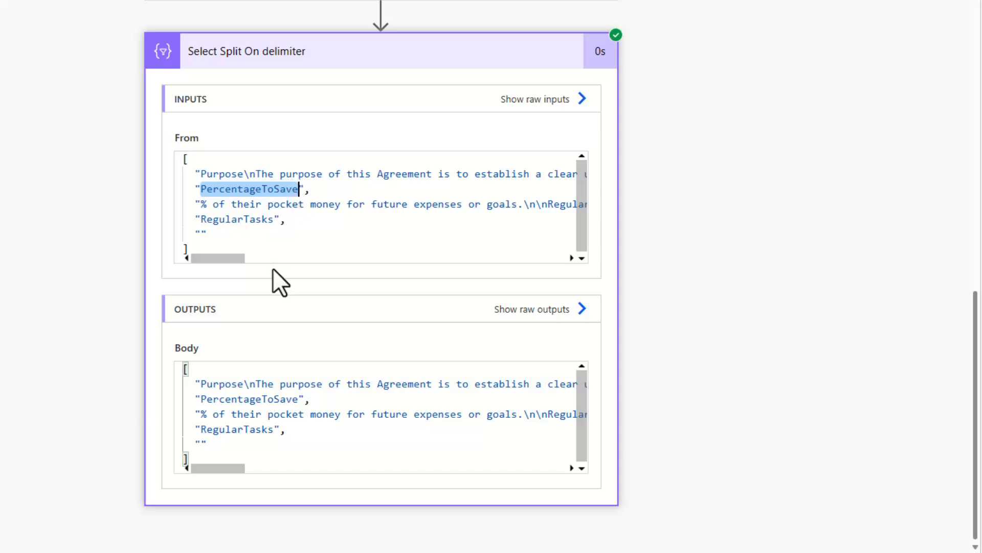
scroll(277, 277, up, 15)
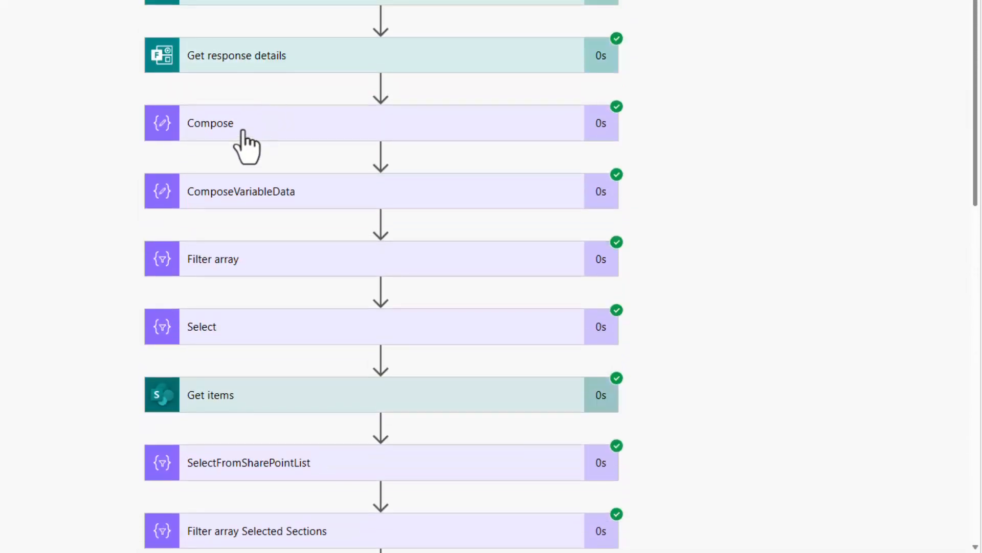
click(258, 194)
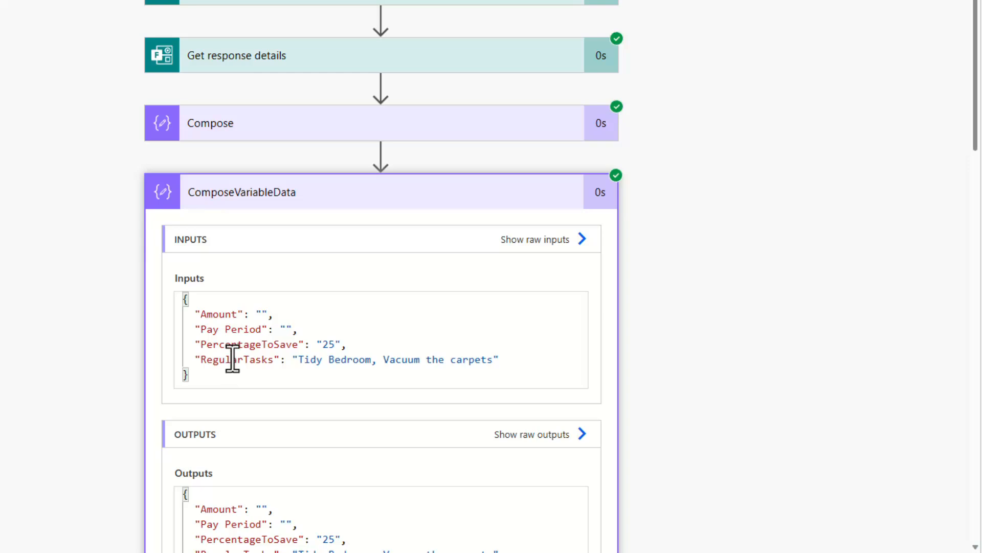
drag(201, 344, 303, 344)
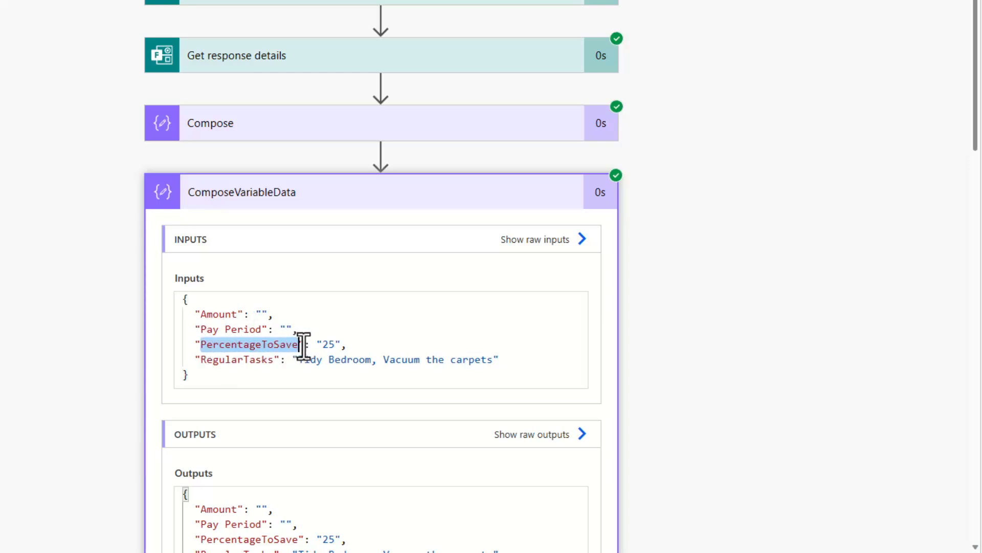
scroll(649, 426, down, 15)
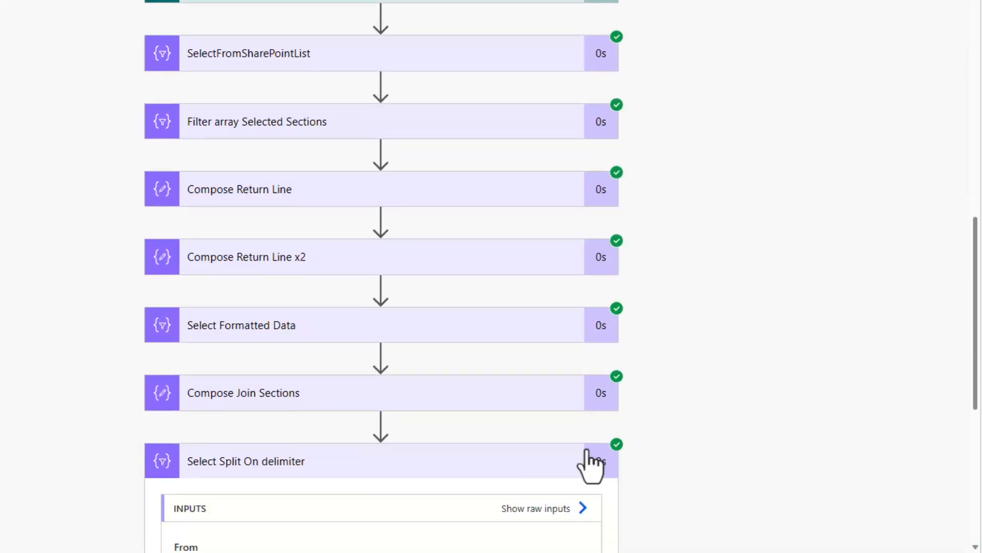
scroll(588, 463, down, 5)
scroll(785, 238, up, 1)
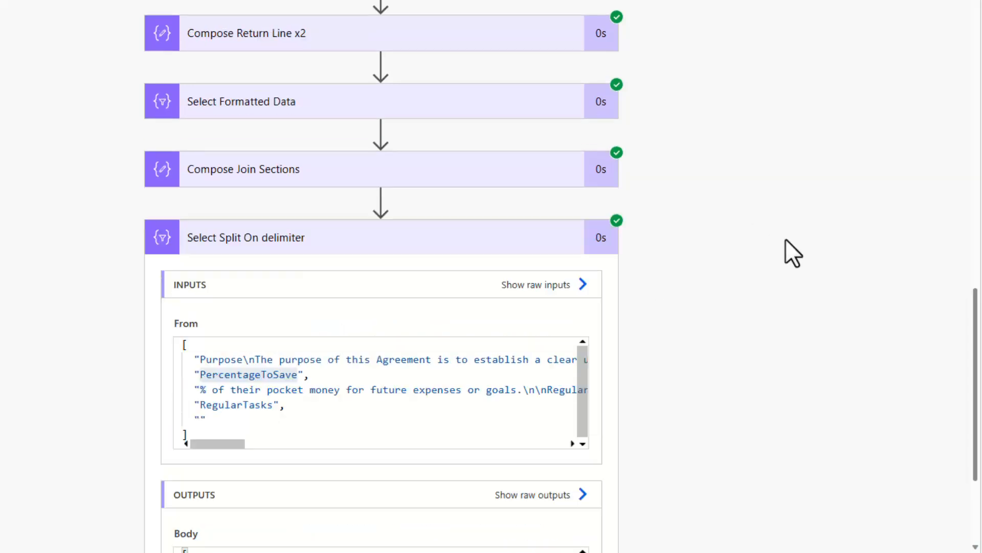
scroll(785, 239, up, 14)
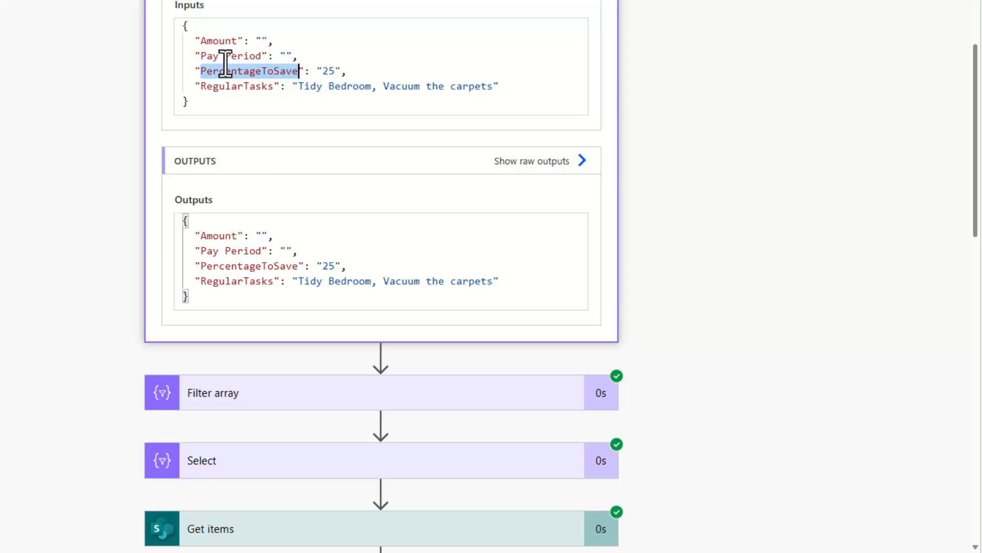
scroll(693, 226, down, 14)
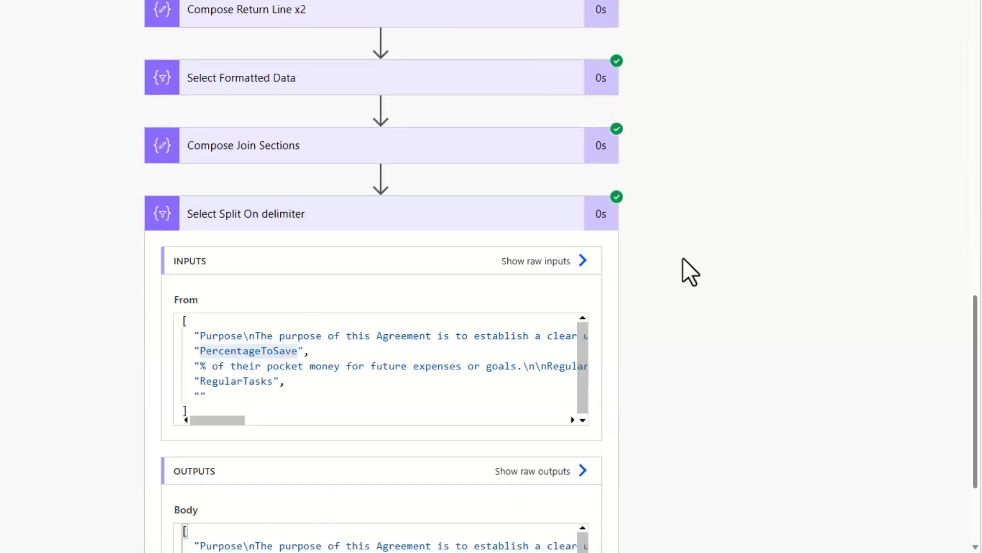
scroll(682, 259, down, 2)
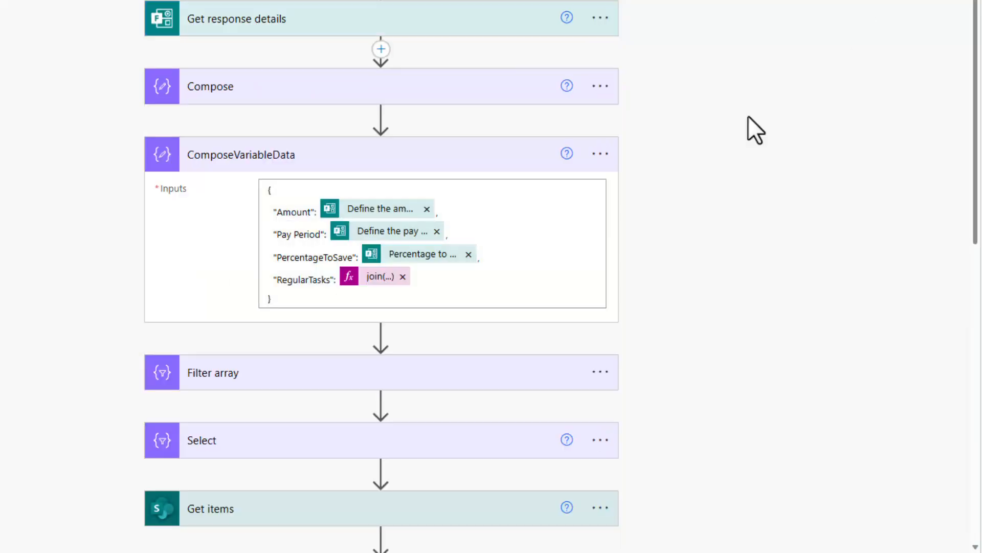
- Remove the item() expression from the Map of Select Split On delimiter and check the keys in ComposeVariableData
scroll(748, 127, down, 10)
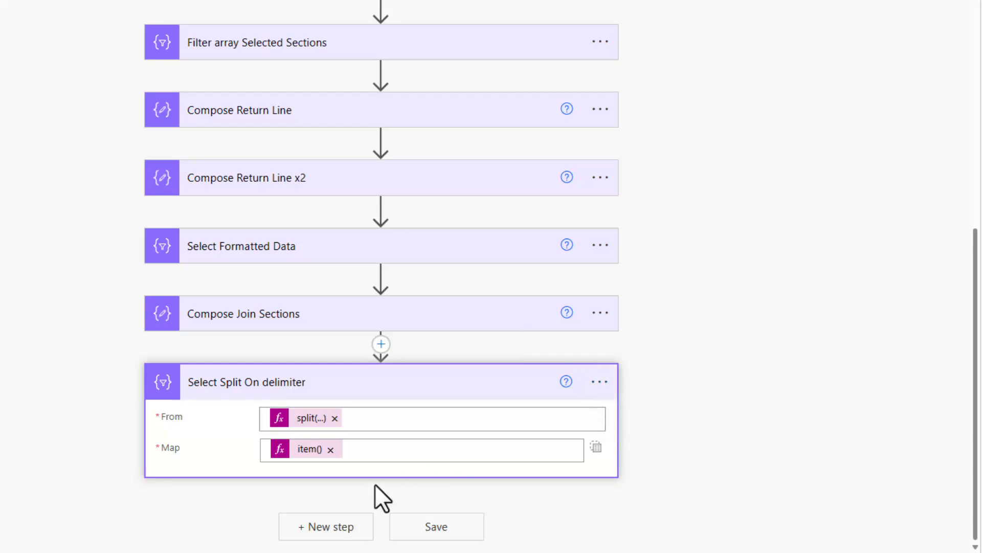
click(331, 450)
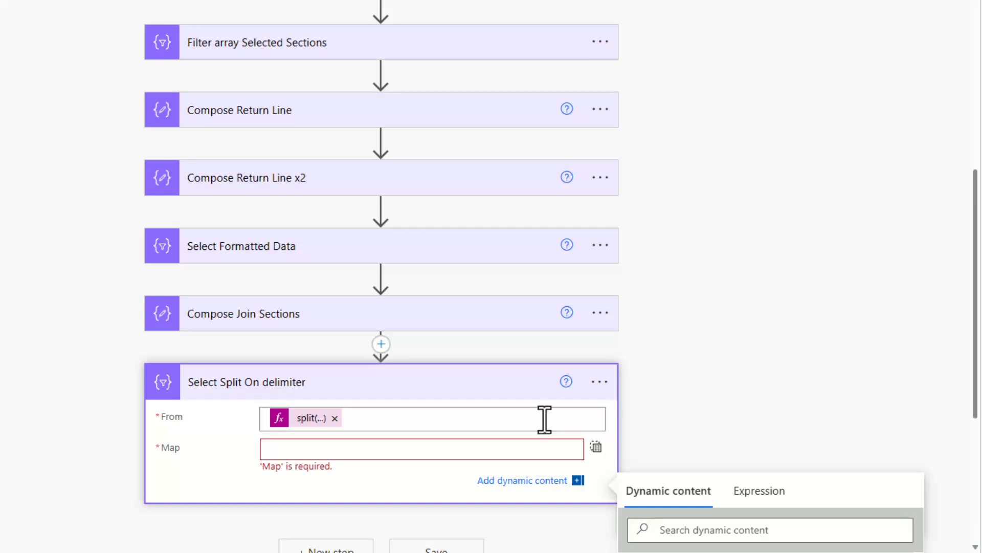
scroll(717, 354, down, 2)
scroll(718, 354, down, 5)
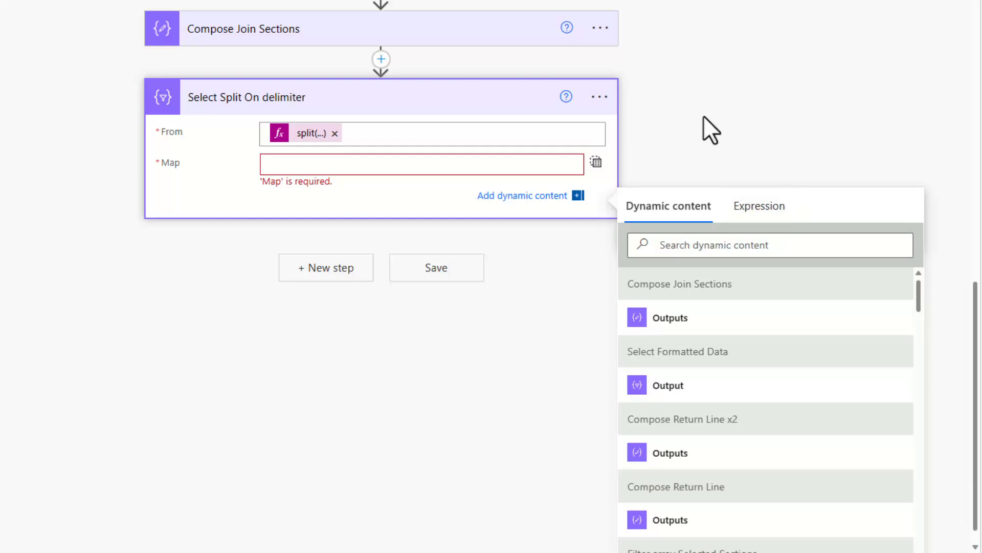
scroll(706, 130, up, 15)
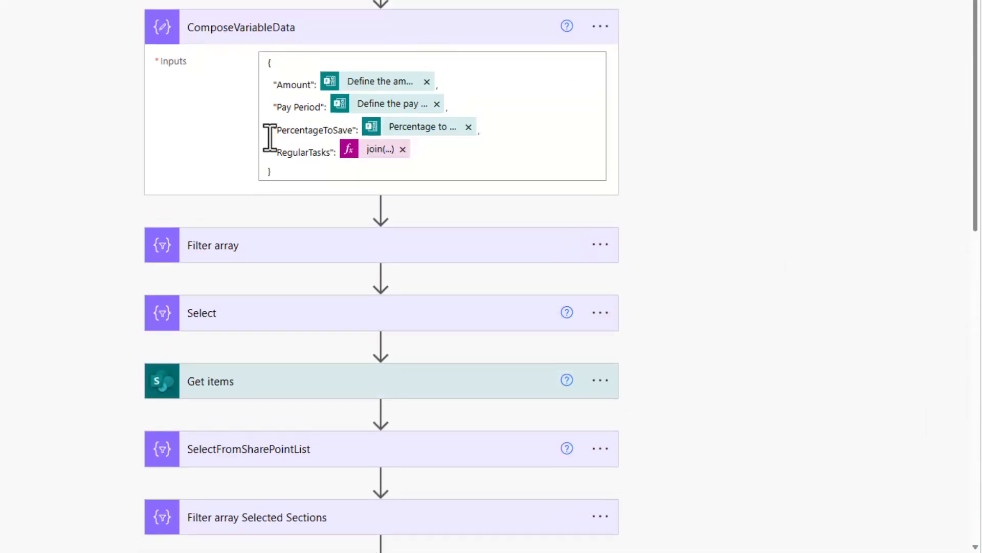
scroll(220, 131, down, 15)
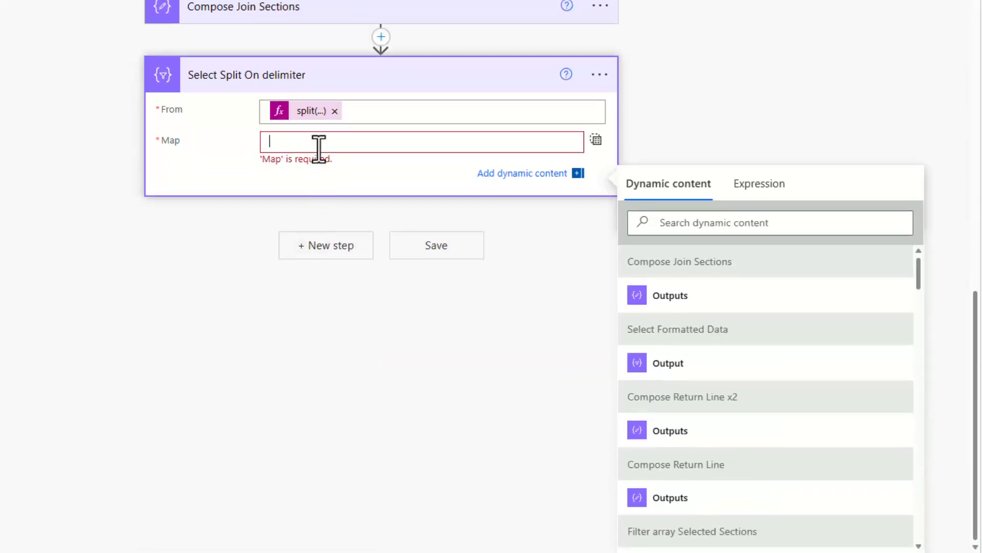
- Start a Map expression for Select Split On delimiter that looks up each item: coalesce(outputs('ComposeVariableData')?[item()])
click(745, 188)
text(c)
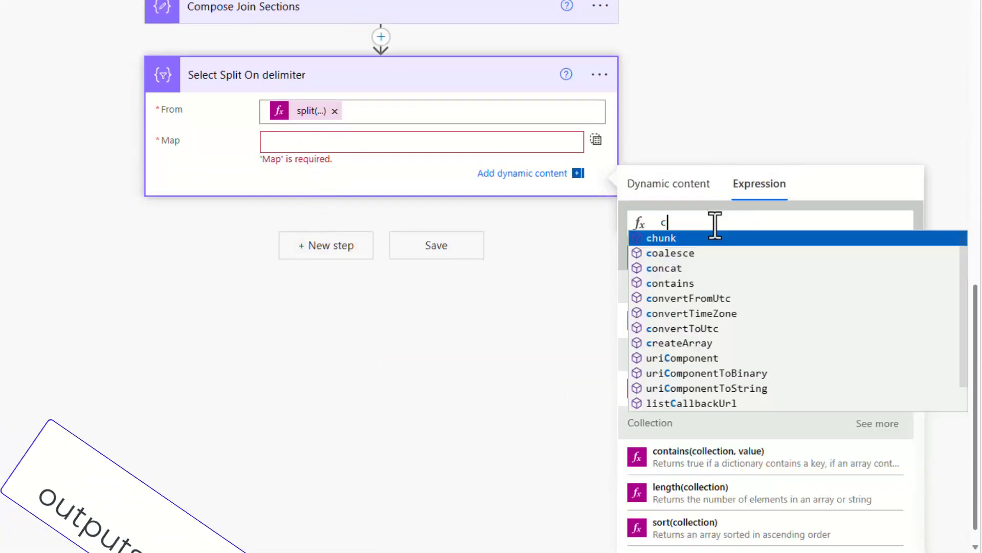
text(oalesce()
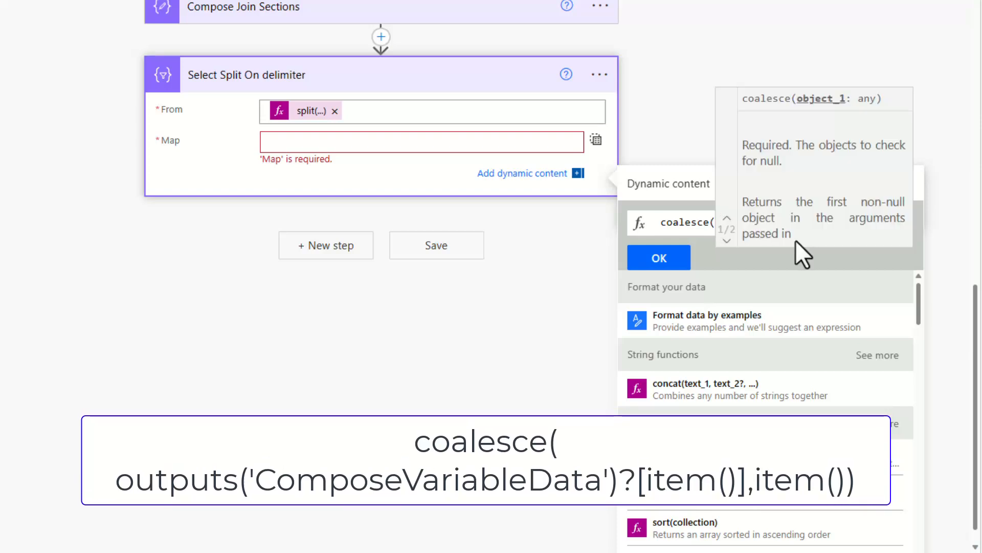
click(679, 190)
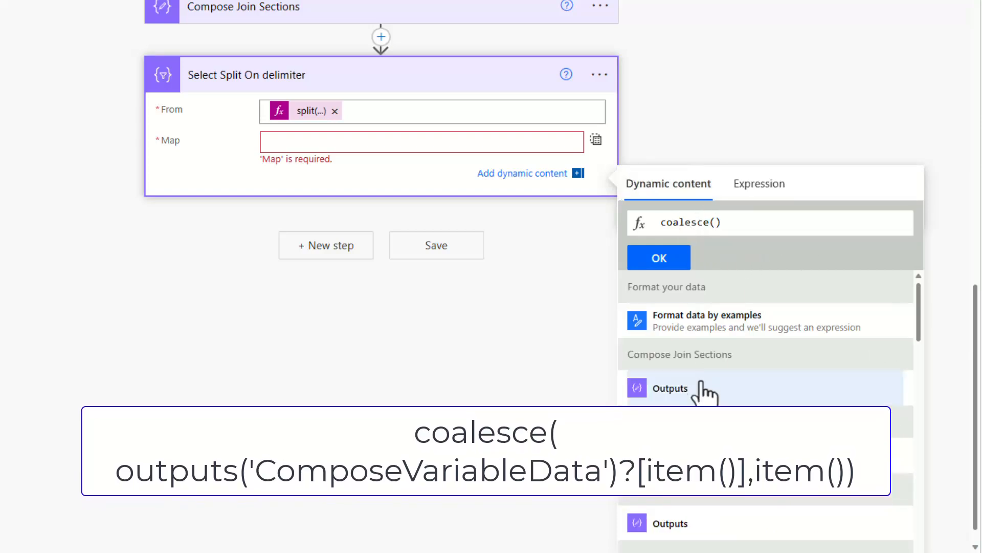
scroll(650, 77, up, 2)
scroll(539, 97, up, 15)
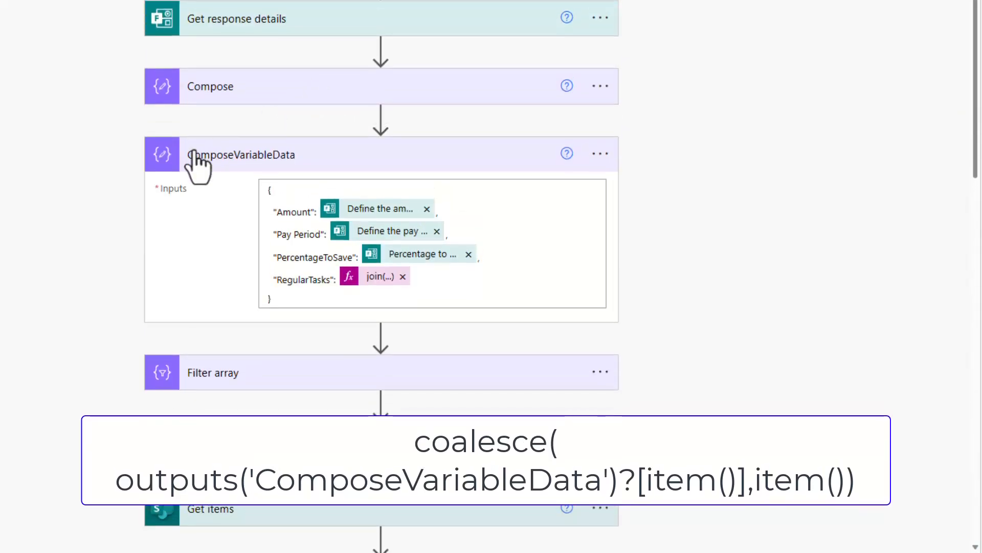
scroll(768, 204, down, 17)
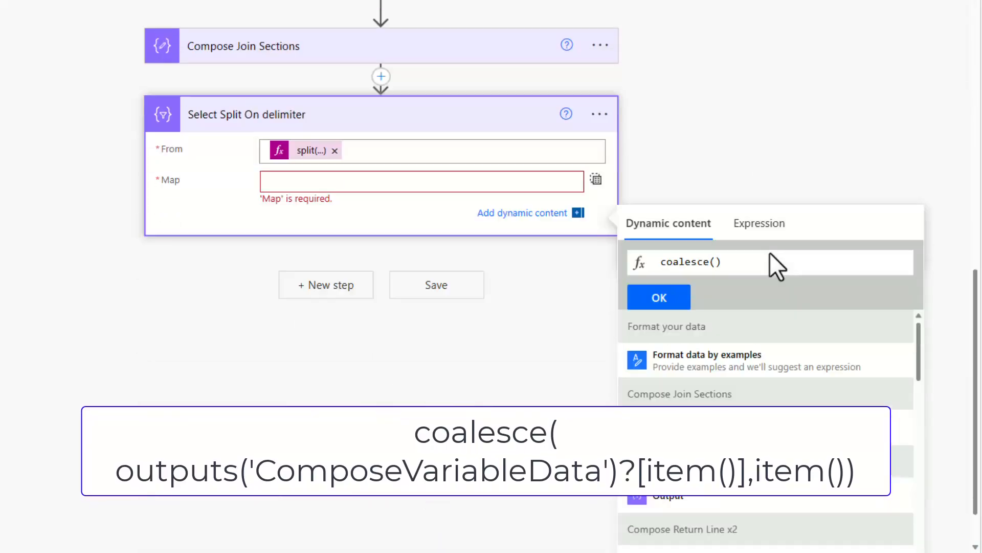
scroll(793, 333, down, 5)
text(outputs('ComposeVariableData'))
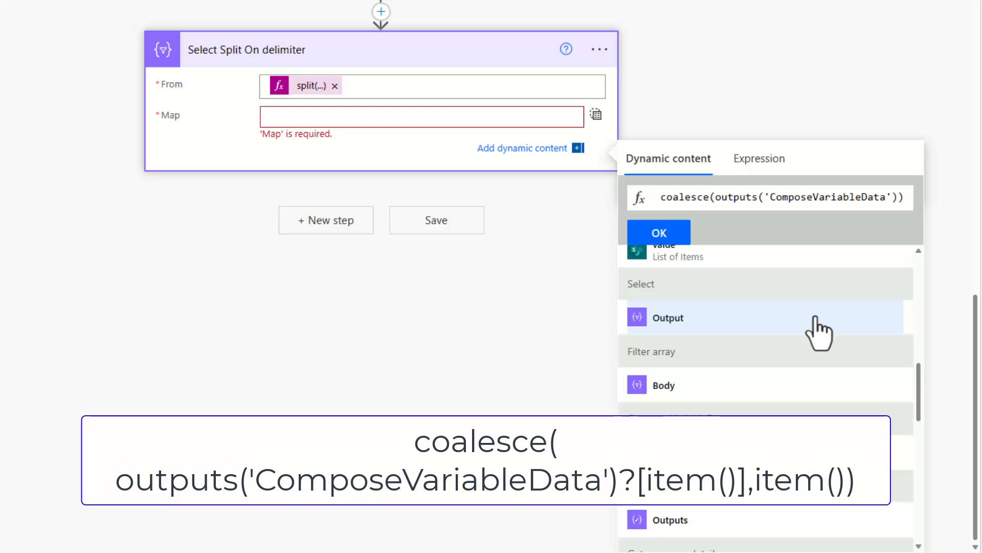
text(?[)
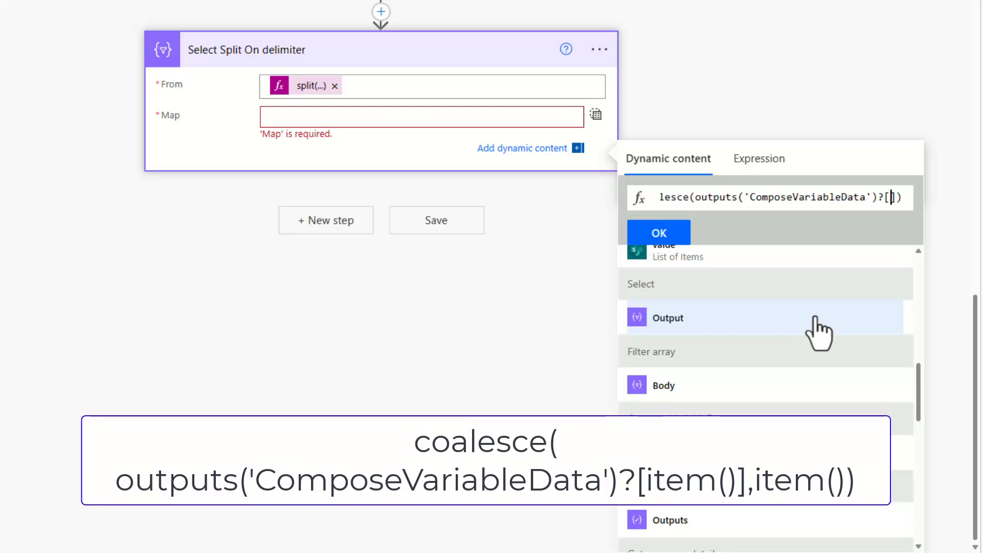
text(item()],)
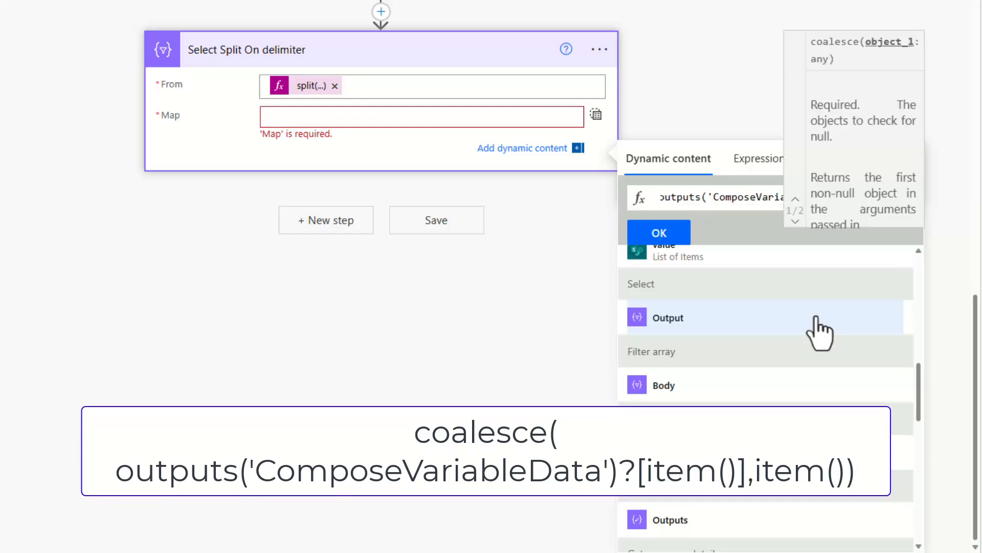
key(Left)
key(Right)
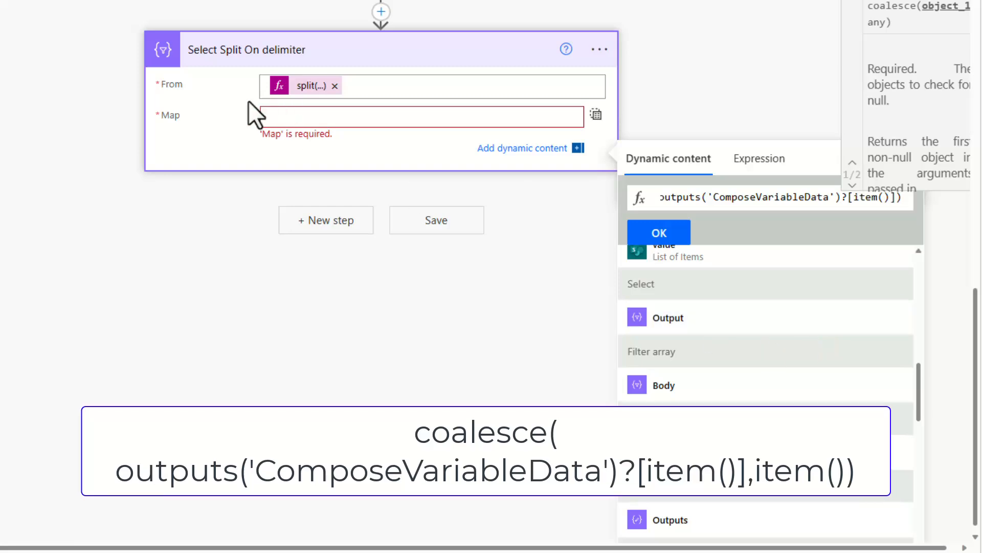
- Add item() as the fallback argument and apply the Map expression coalesce(outputs('ComposeVariableData')?[item()],item())
scroll(225, 99, up, 15)
scroll(223, 94, up, 2)
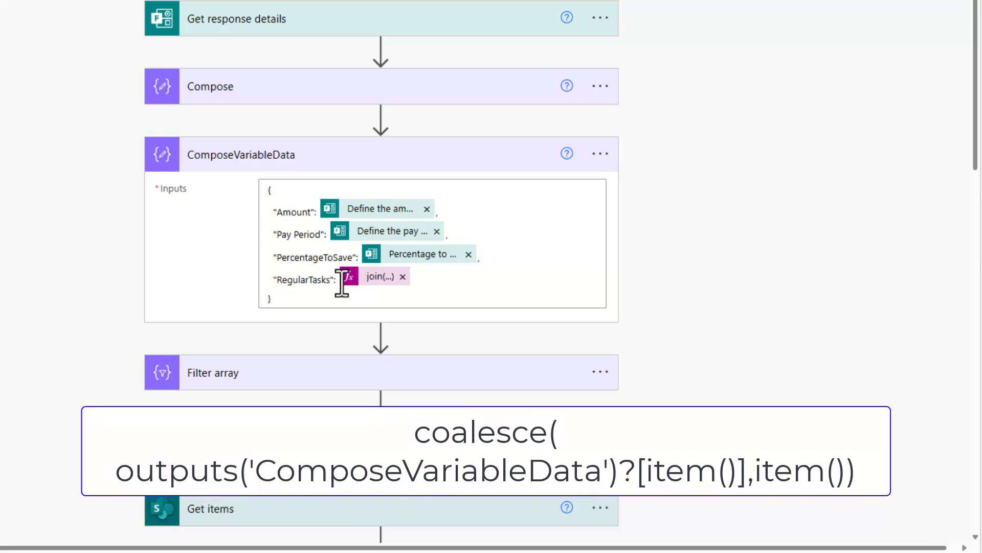
scroll(342, 281, down, 15)
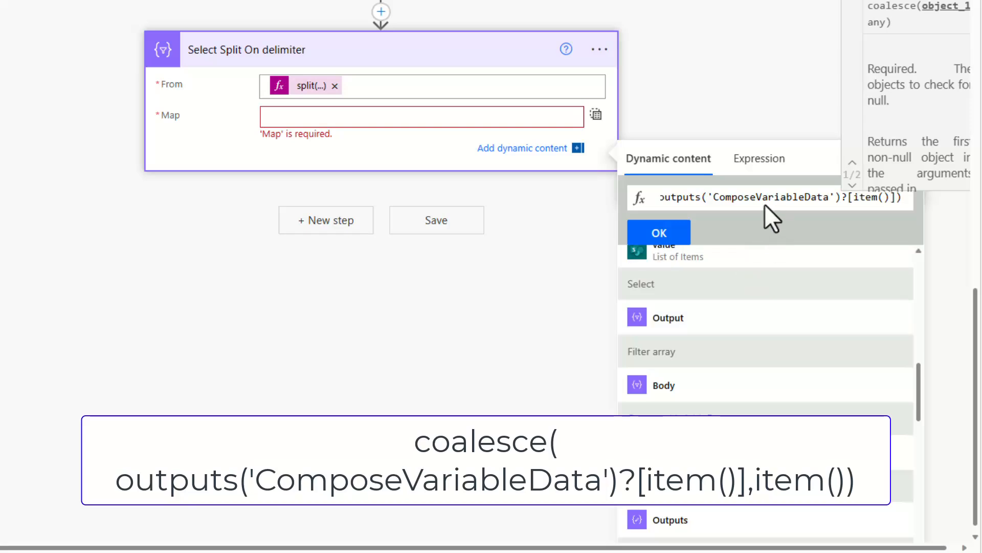
click(690, 199)
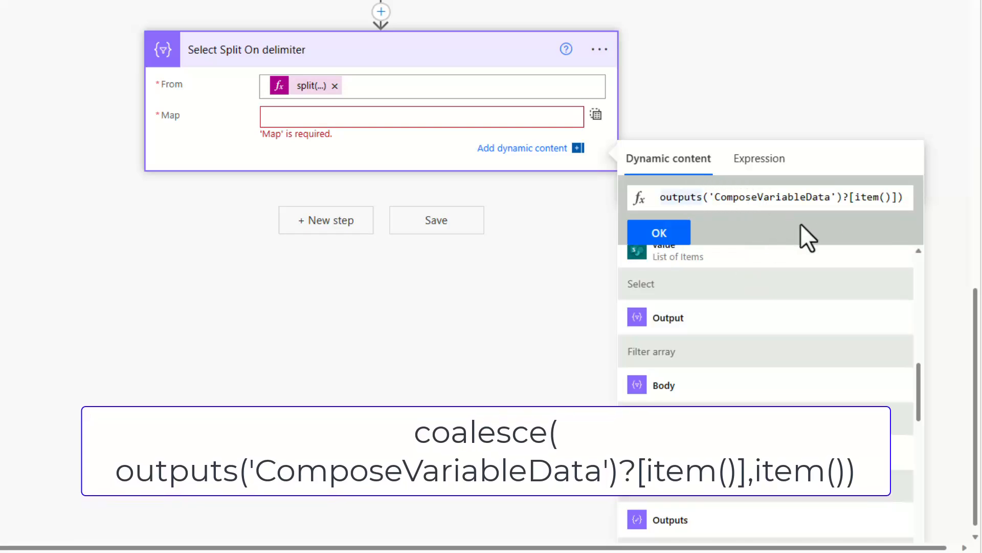
key(Right)
key(Right)
key(Right)
key(Right)
key(Right)
key(Right)
key(Right)
key(Right)
key(Right)
key(Right)
key(Right)
key(Right)
key(Right)
key(Right)
key(Right)
key(Right)
key(Right)
key(Right)
key(Right)
key(Right)
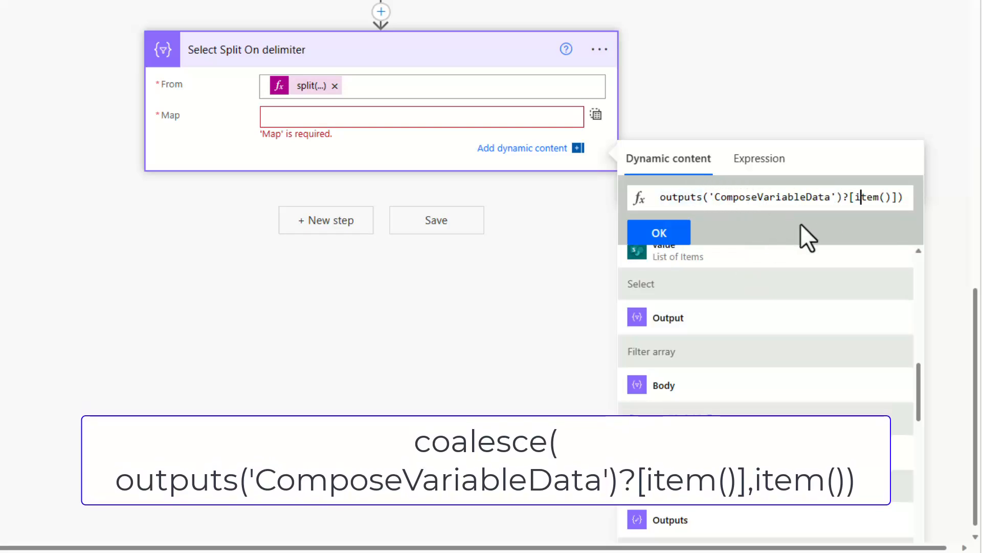
text(,item)
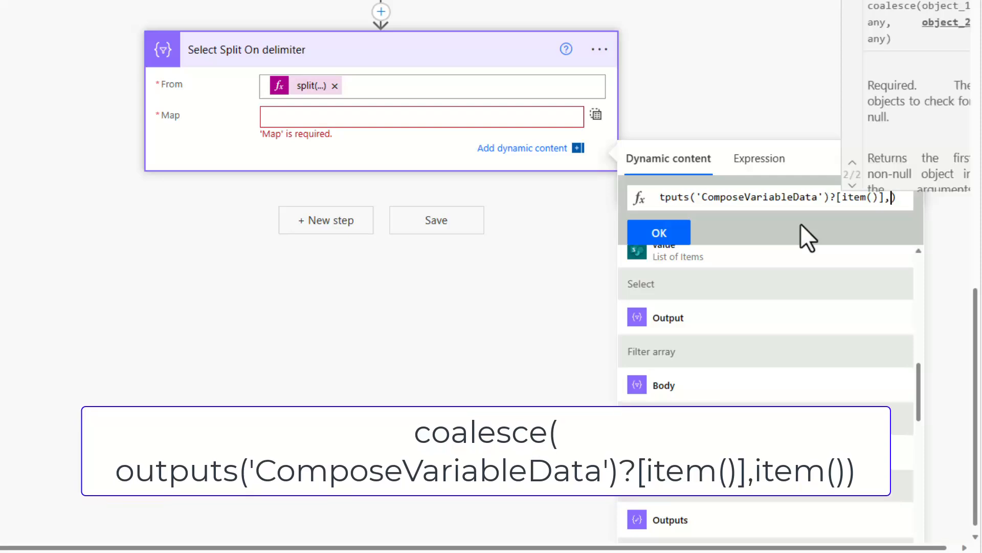
text(())
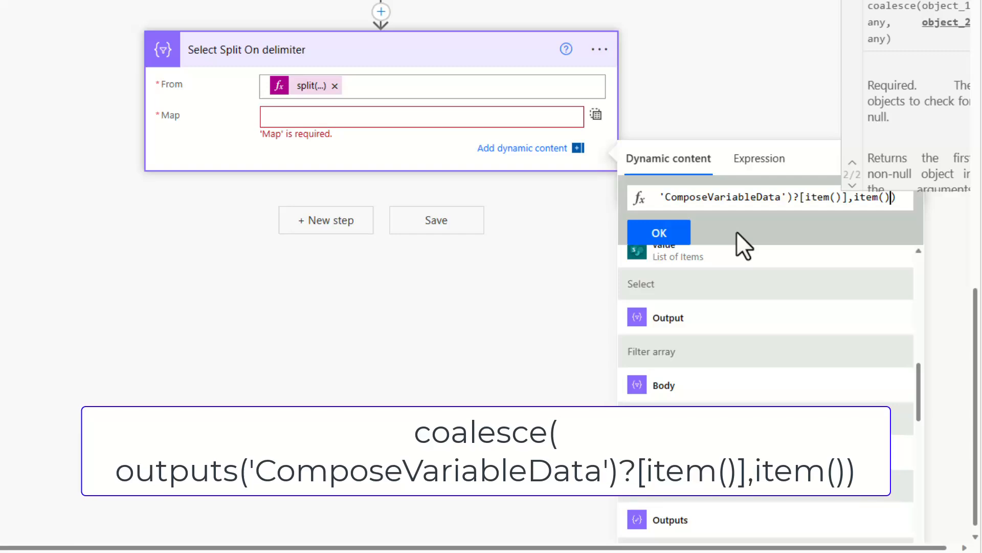
click(670, 236)
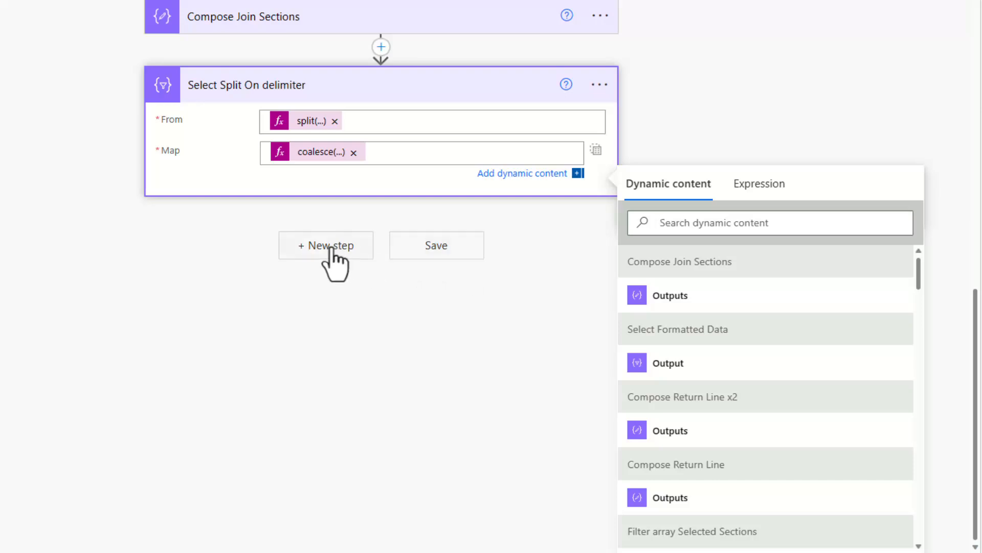
- Add a Compose action after Select Split On delimiter
click(332, 247)
text(compose)
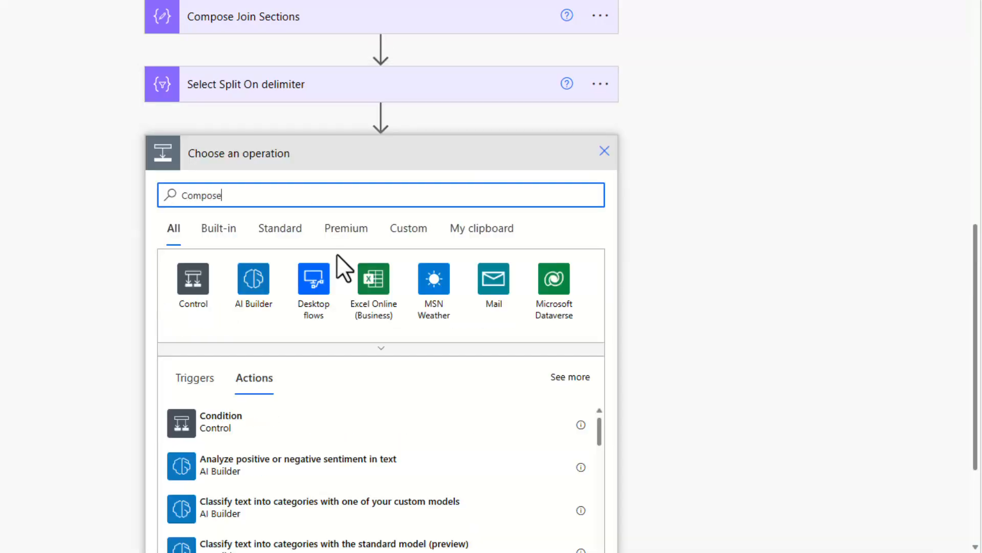
scroll(307, 317, down, 3)
click(221, 244)
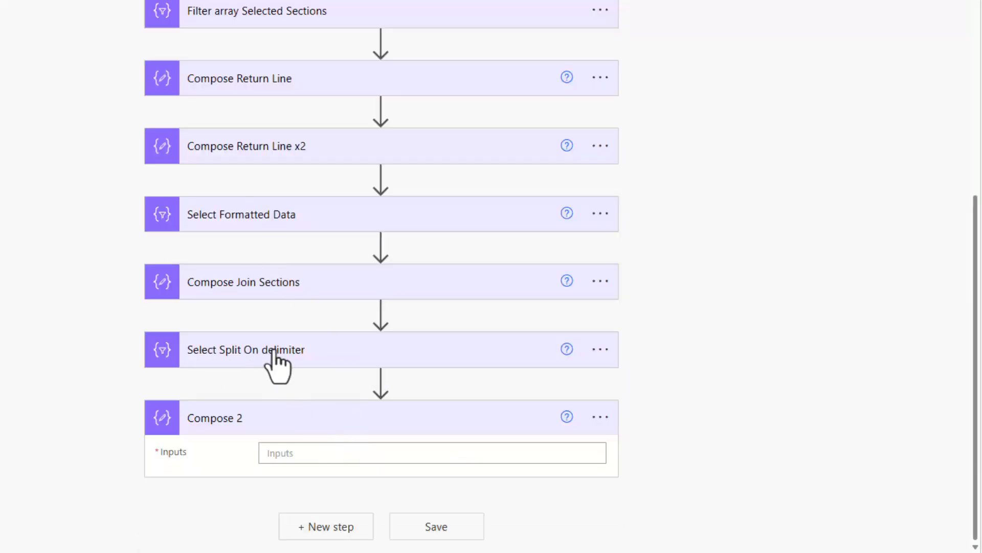
- Set the Inputs of Compose 2 to the expression join(body('Select_Split_On_delimiter'),'')
click(298, 458)
scroll(752, 463, down, 4)
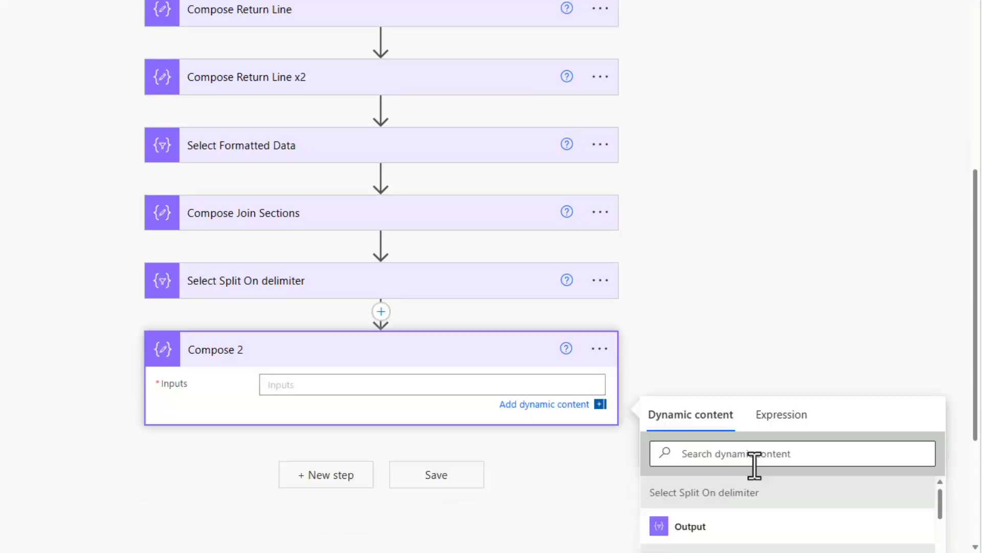
click(788, 295)
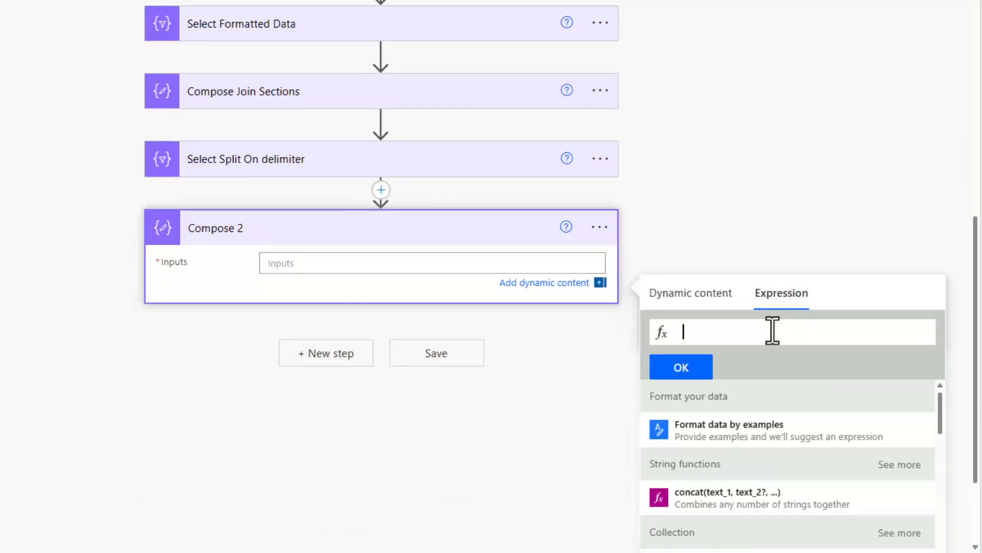
text(join)
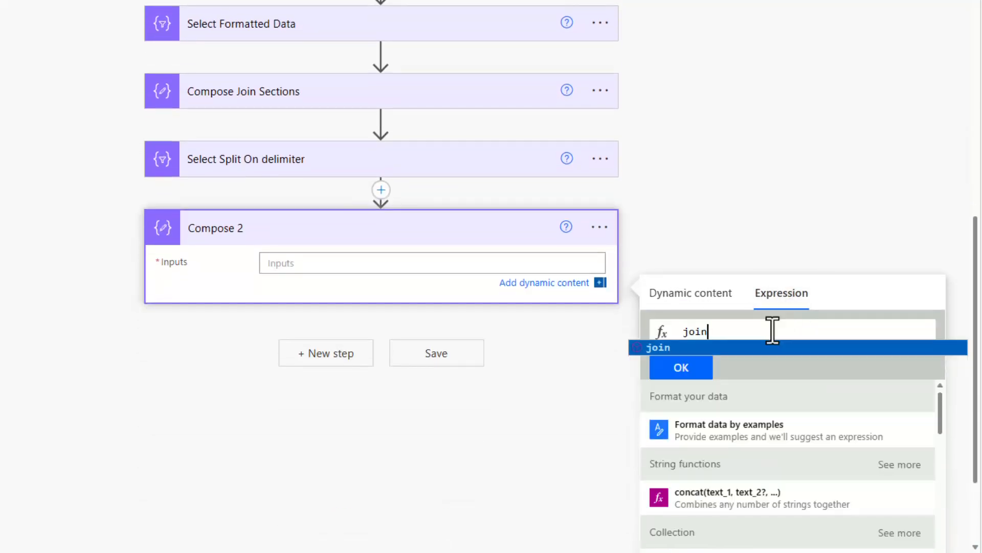
text(()
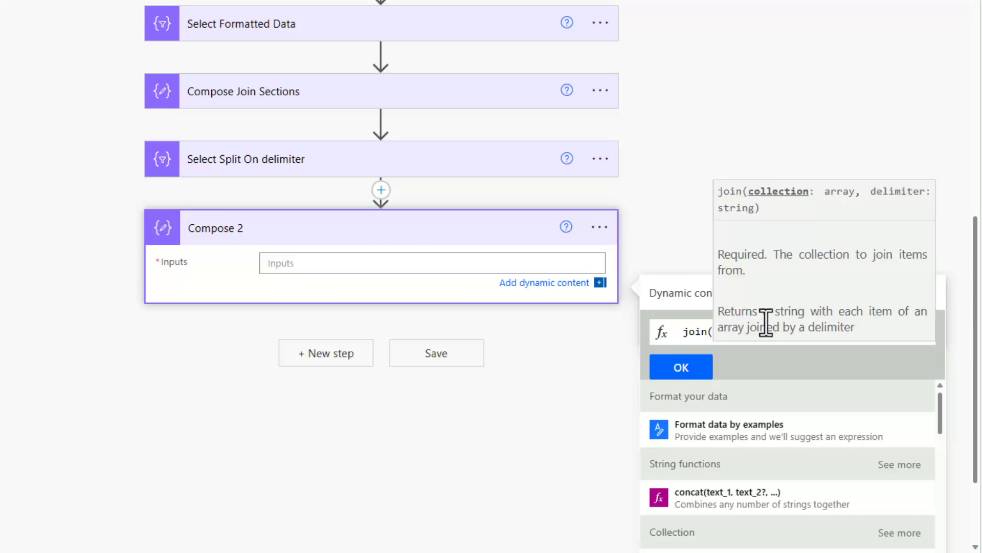
click(717, 296)
scroll(734, 454, down, 3)
scroll(728, 429, up, 1)
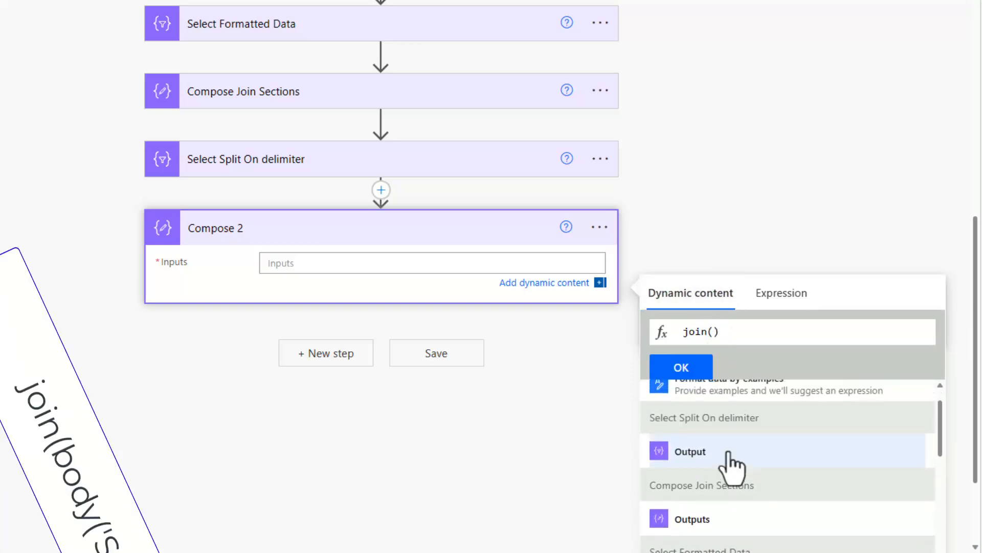
click(709, 455)
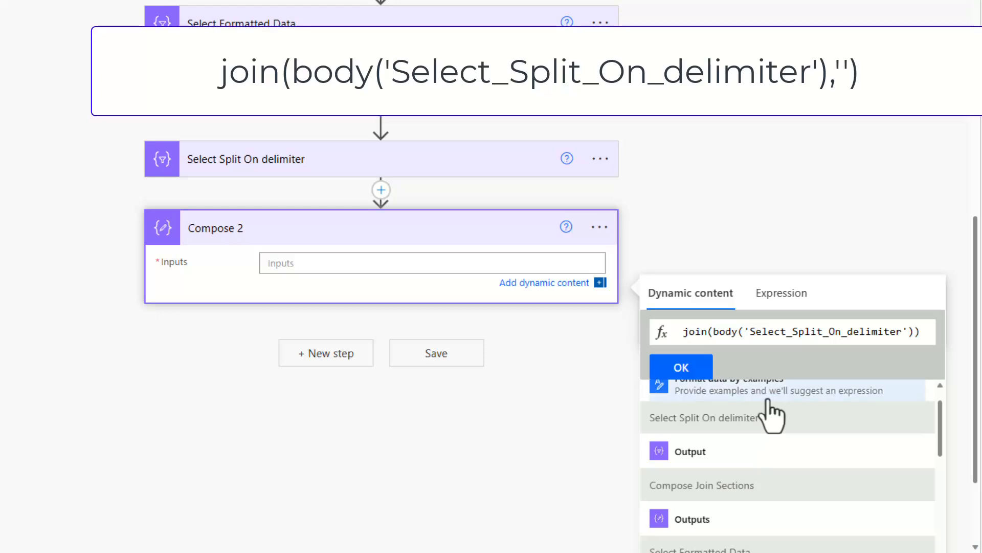
text(,''))
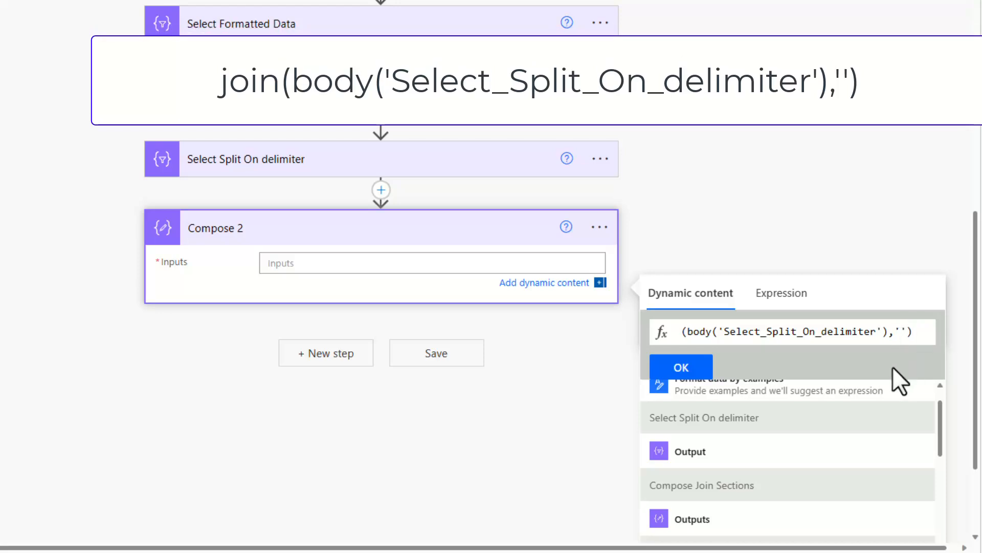
click(707, 376)
- Rename the Compose 2 action to Compose Joined String with Dynamic Data
click(599, 227)
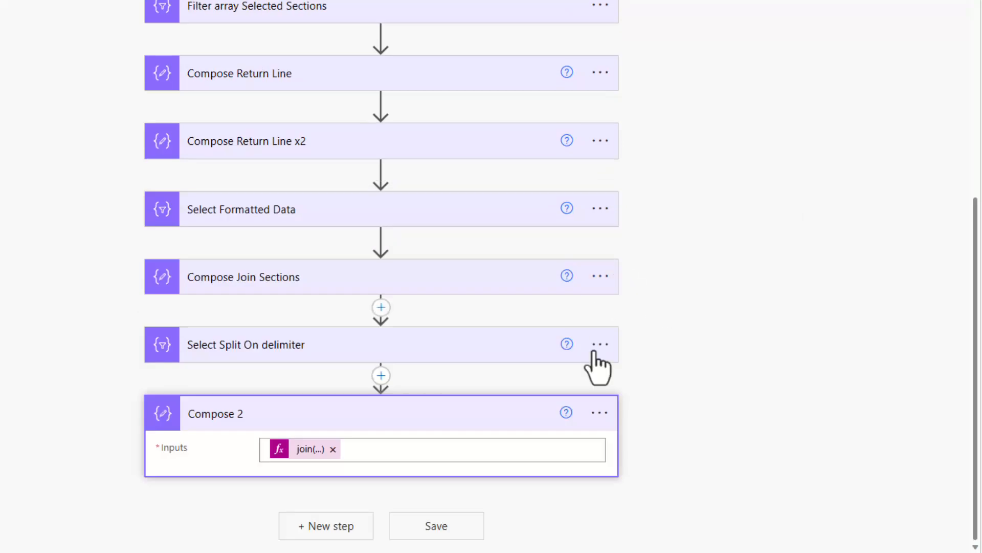
click(599, 412)
click(671, 363)
click(389, 415)
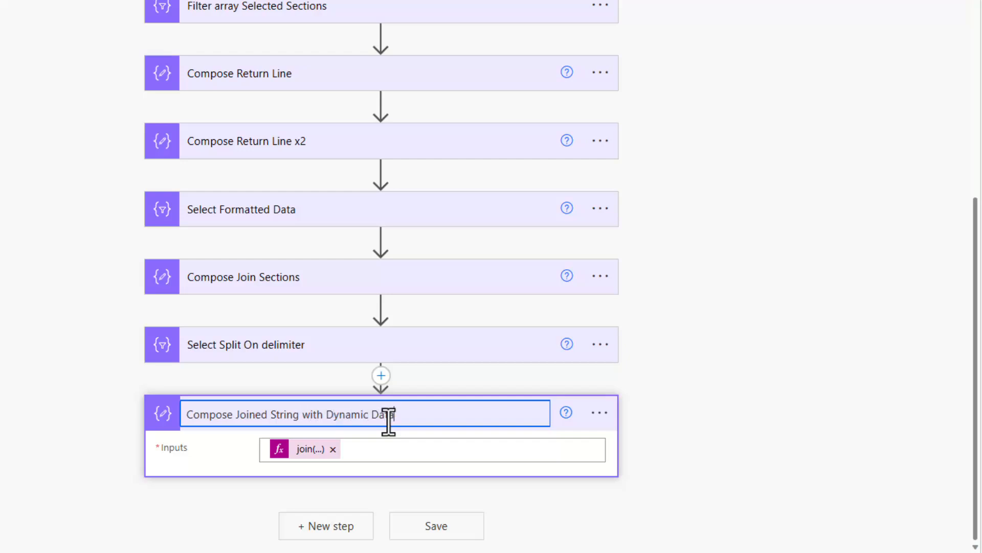
key(Return)
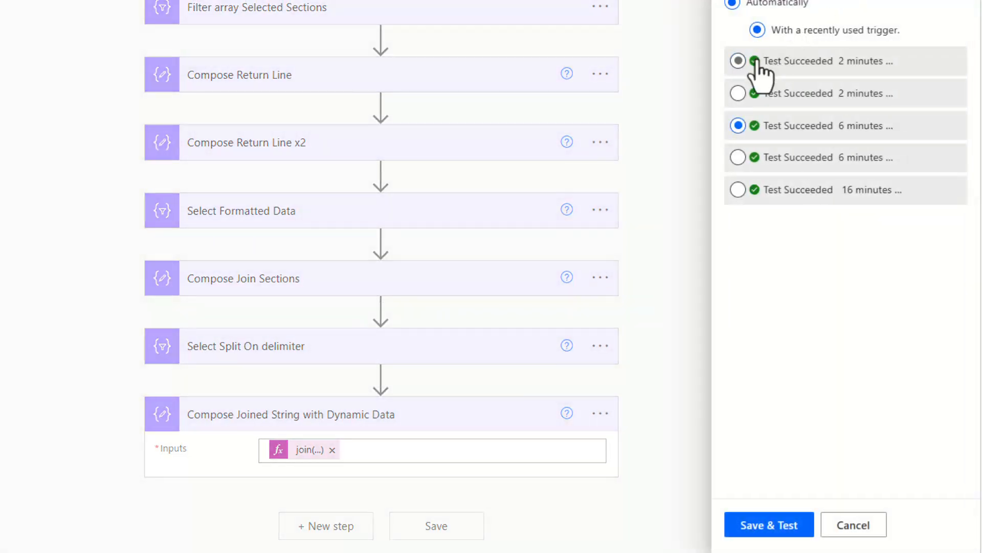
- Save and test the flow automatically with the most recent successful trigger run
click(756, 60)
click(769, 530)
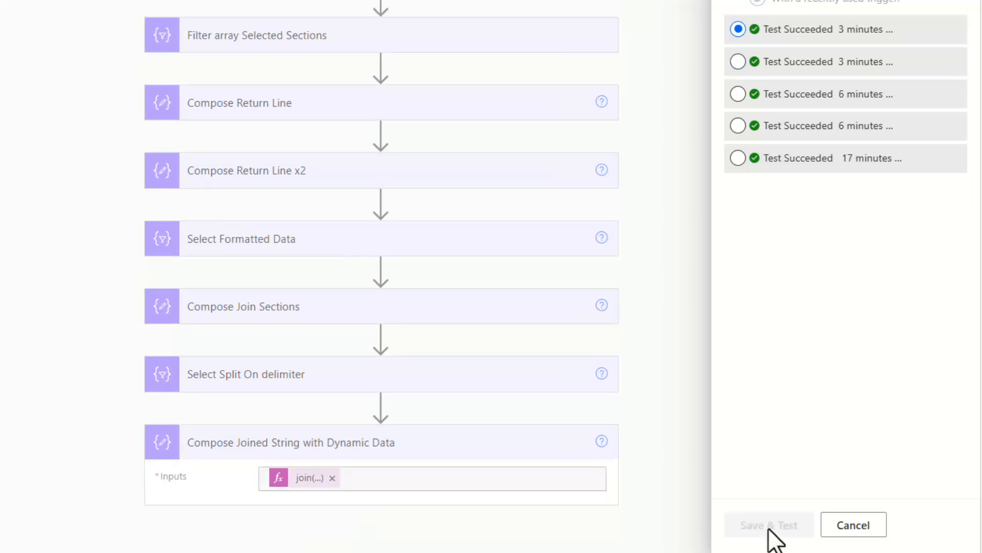
scroll(498, 453, down, 6)
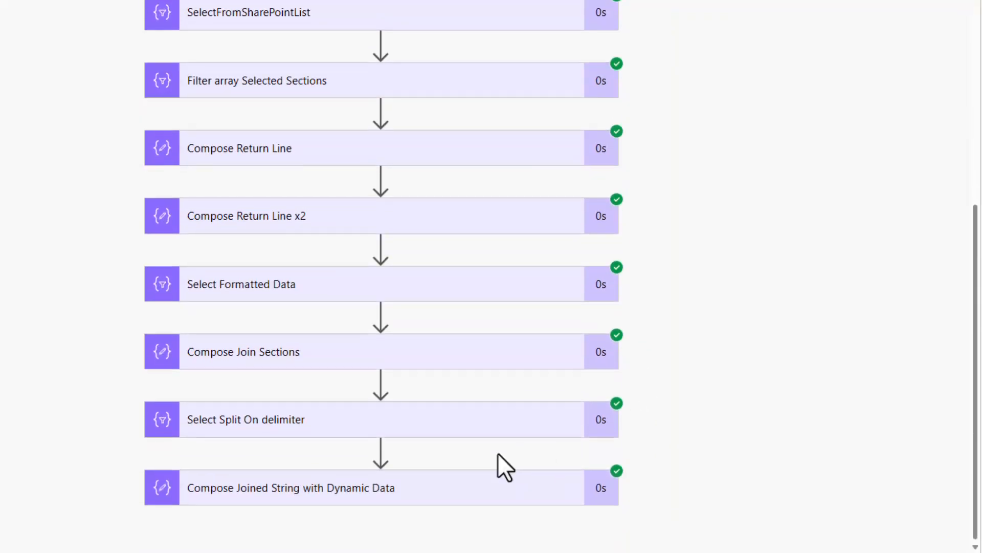
- Examine the Savings and Regular sections in the Compose Joined String with Dynamic Data run for the substituted form values
click(305, 494)
scroll(701, 193, down, 8)
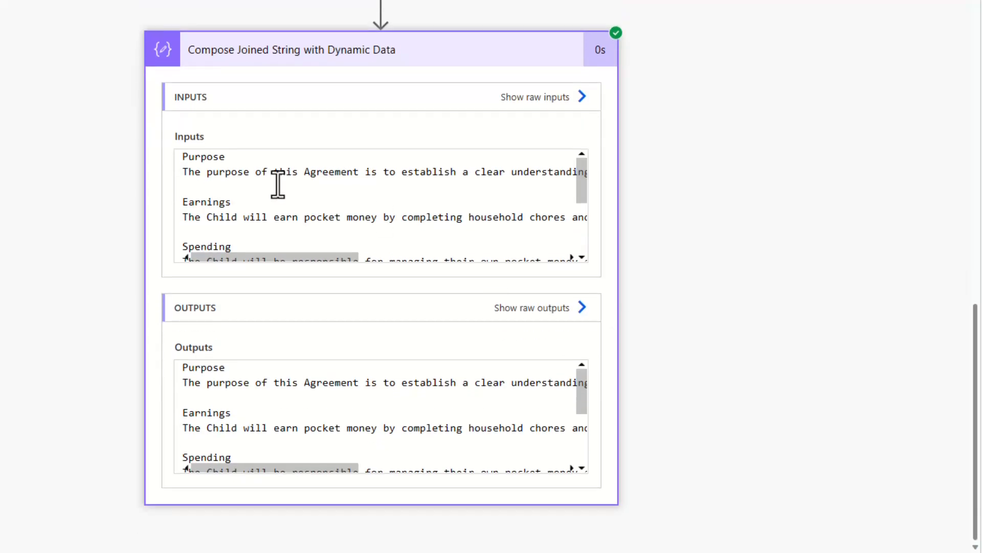
drag(314, 254, 275, 241)
scroll(320, 199, down, 3)
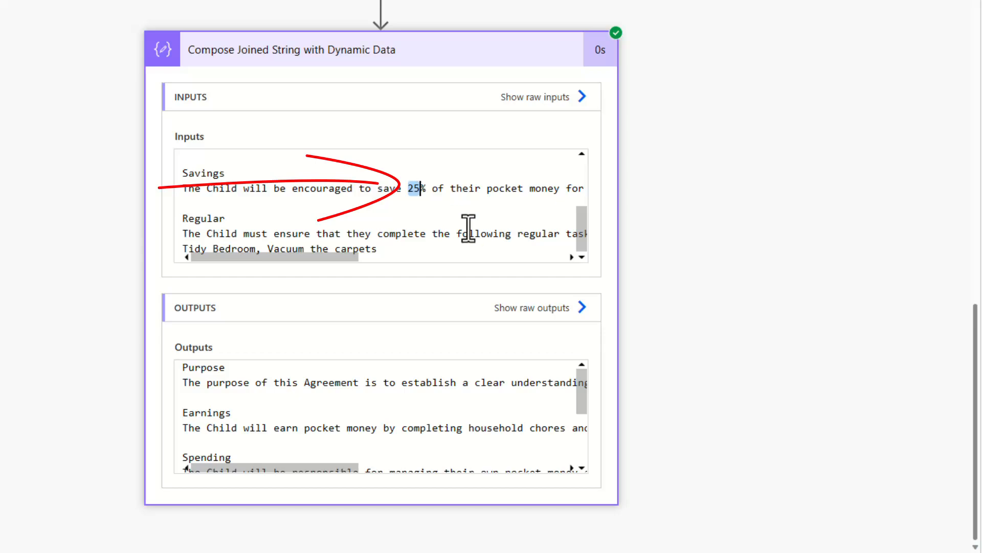
scroll(537, 235, down, 1)
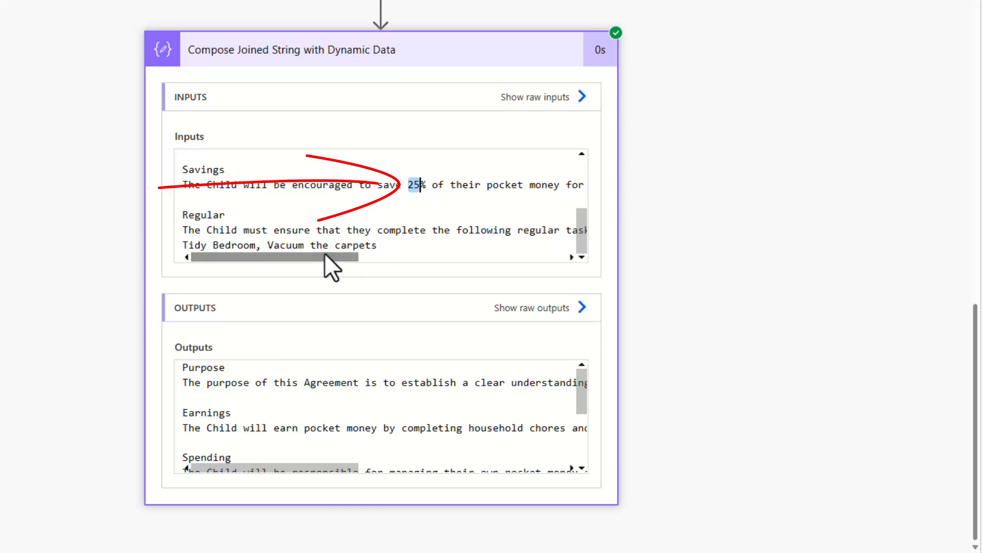
mouse_move(324, 254)
mouse_down()
mouse_move(381, 253)
mouse_move(331, 253)
mouse_up()
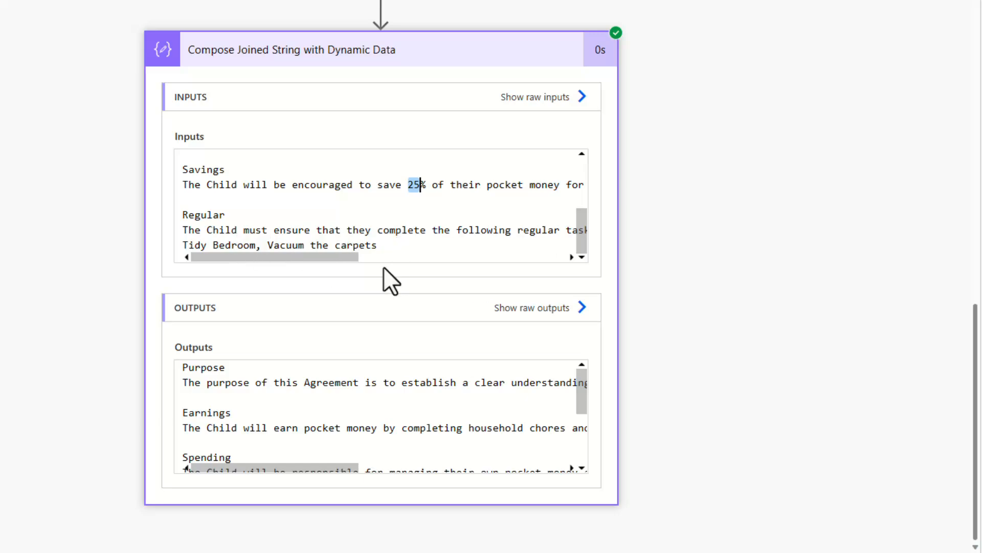
drag(390, 245, 194, 249)
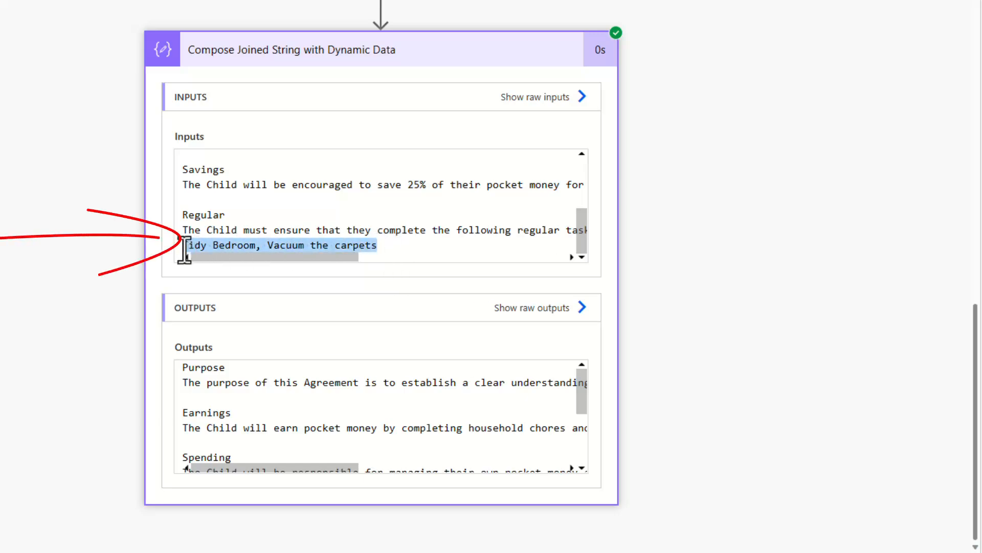
scroll(687, 283, up, 3)
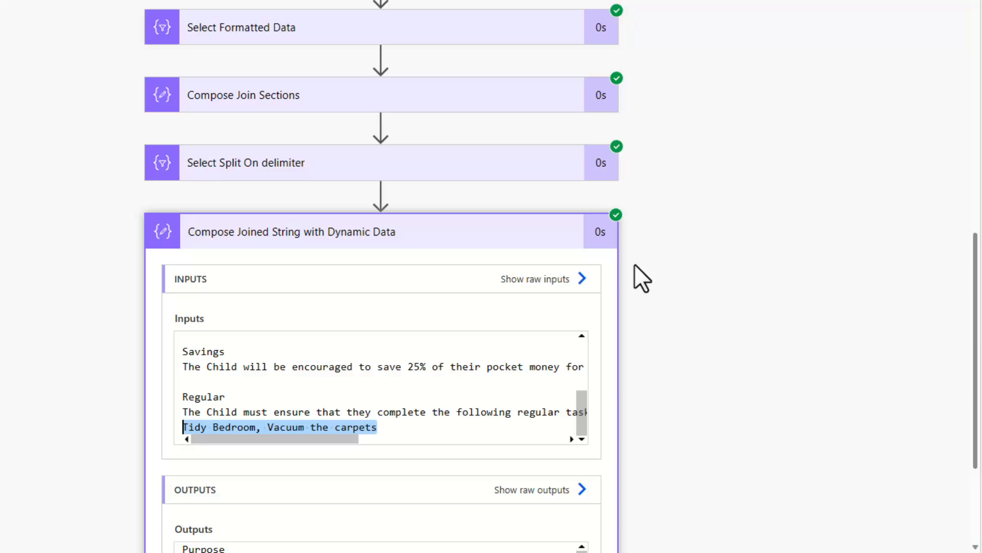
- Check the ||PercentageToSave|| and ||RegularTasks|| placeholders in the Compose Join Sections output against the joined string
click(270, 104)
scroll(609, 287, down, 3)
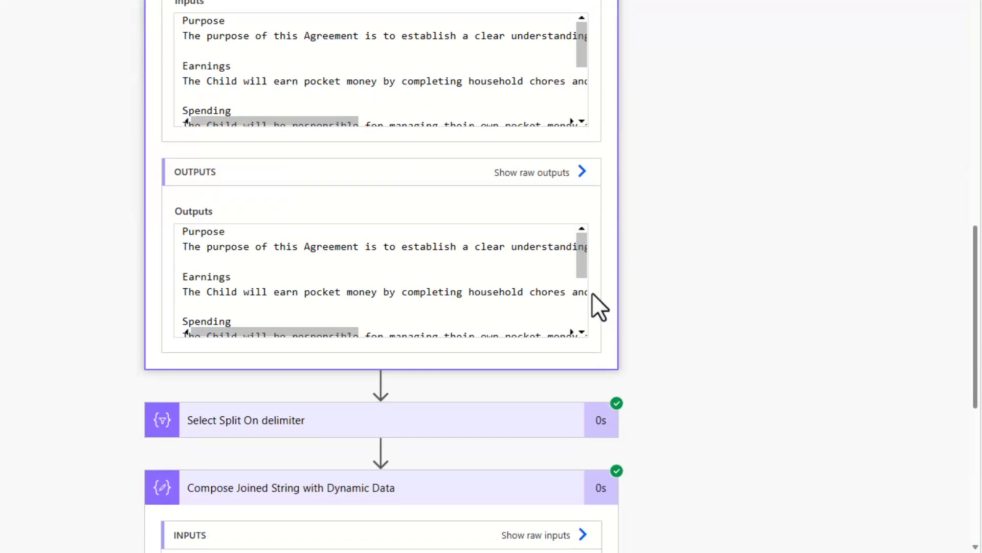
drag(578, 267, 584, 320)
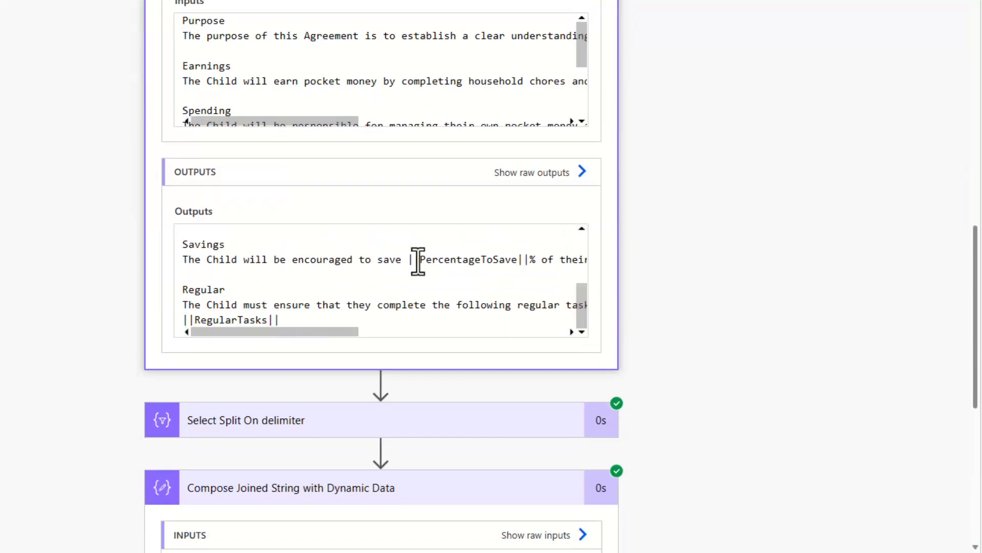
drag(410, 259, 531, 263)
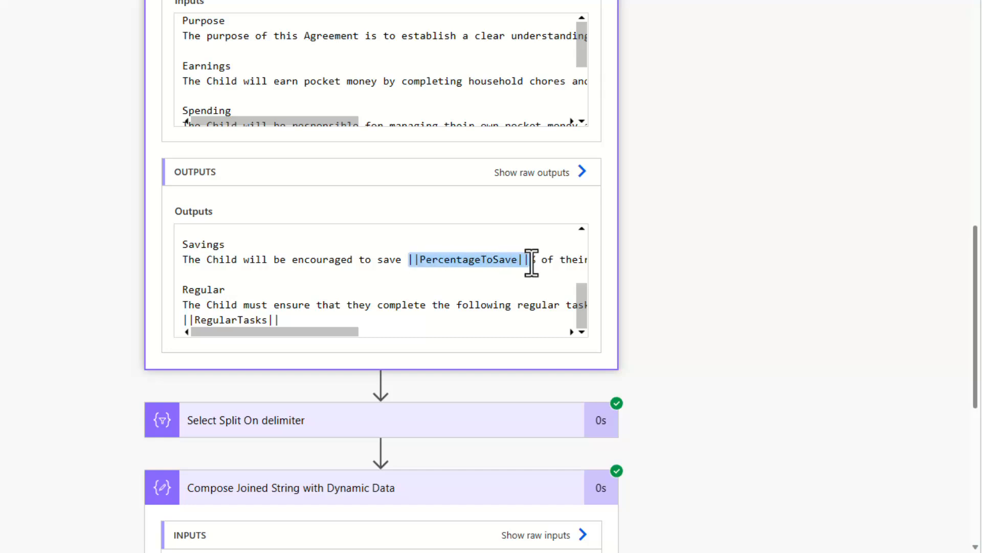
drag(302, 326, 201, 324)
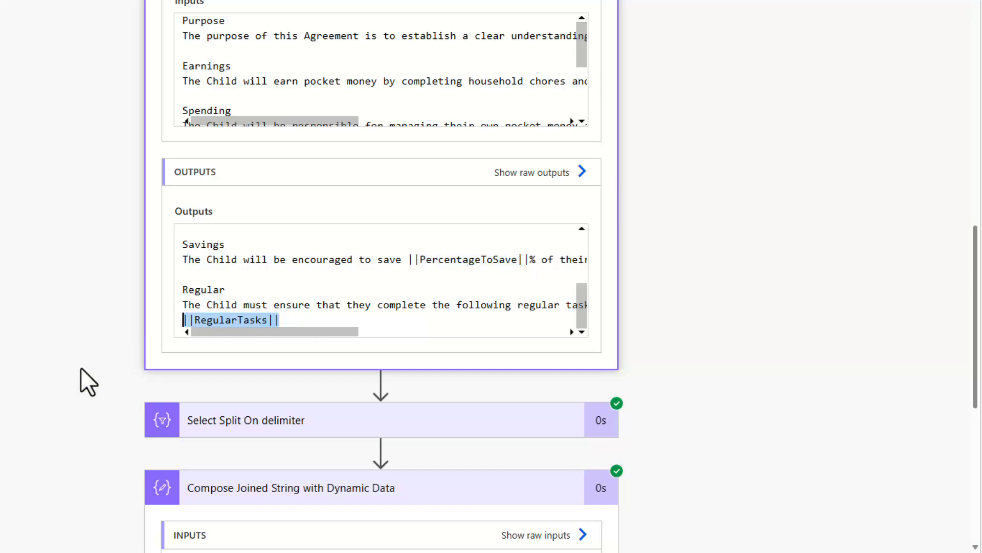
scroll(146, 368, down, 3)
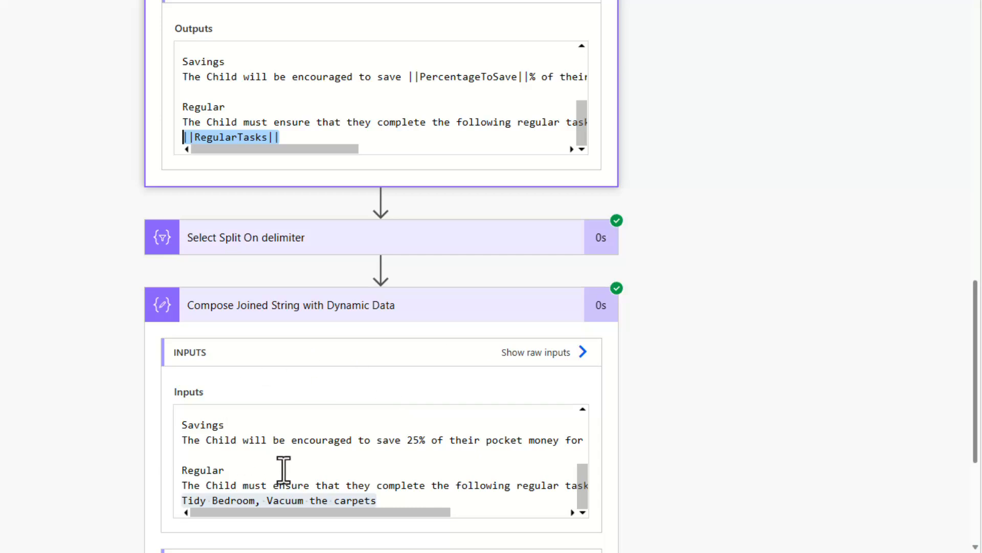
- Compare the PercentageToSave and RegularTasks items in the Select Split On delimiter input with their replacements in its output
click(225, 240)
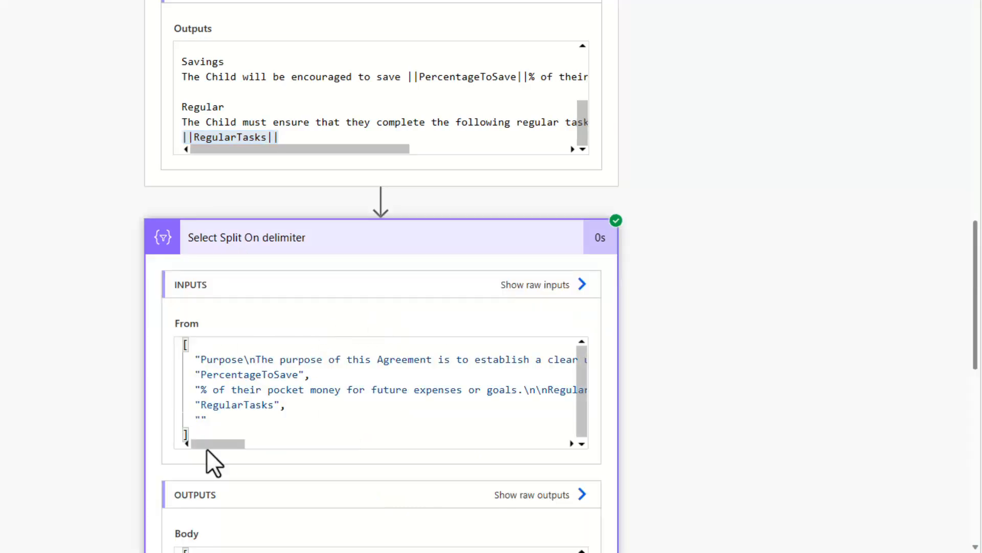
drag(200, 375, 299, 374)
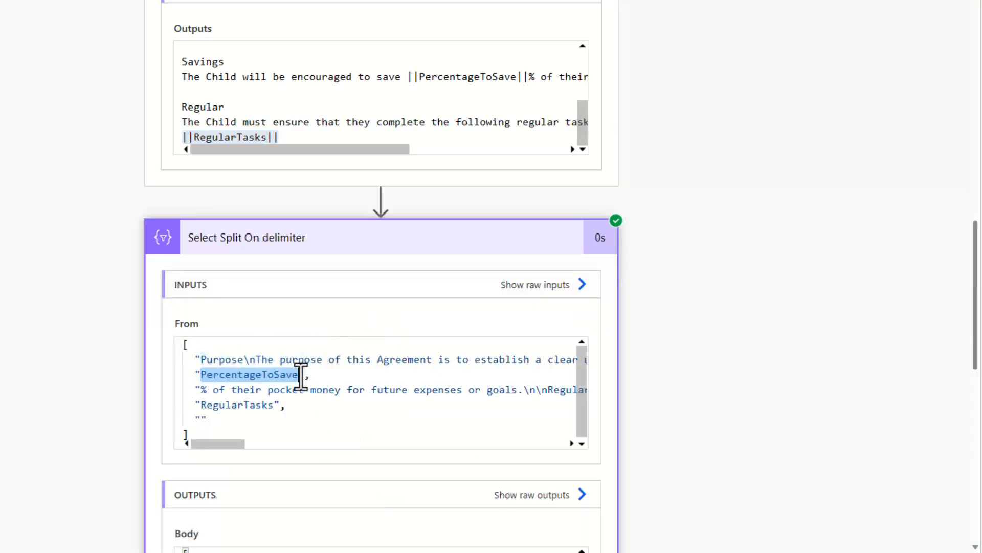
drag(204, 409, 276, 413)
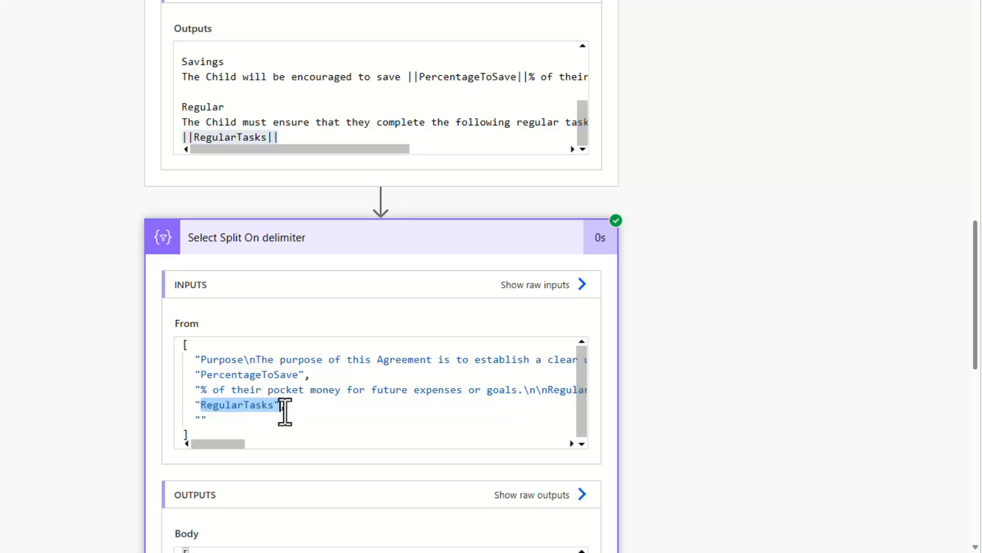
scroll(628, 355, down, 9)
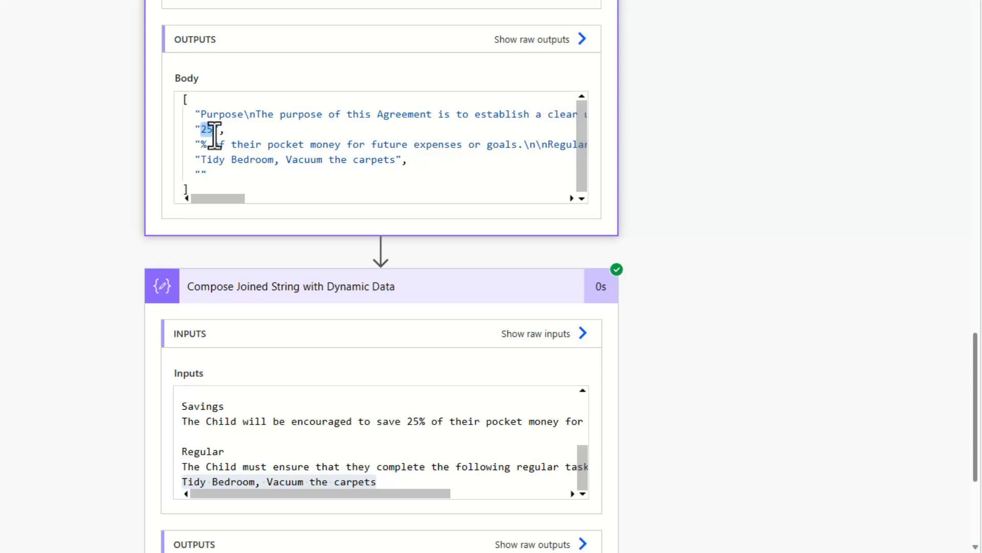
drag(200, 159, 393, 160)
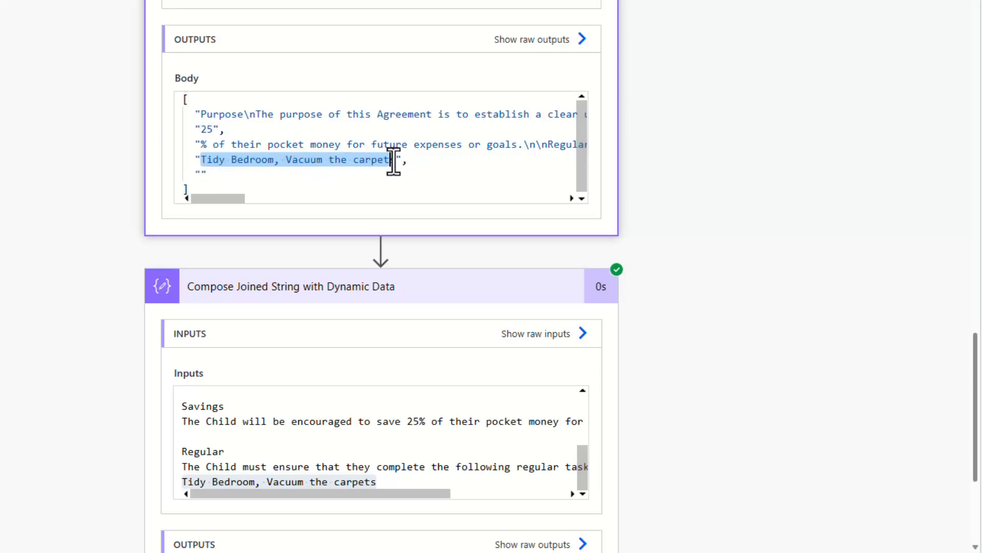
- Review the PercentageToSave and RegularTasks keys in the ComposeVariableData run and return to the final joined string
scroll(674, 187, up, 15)
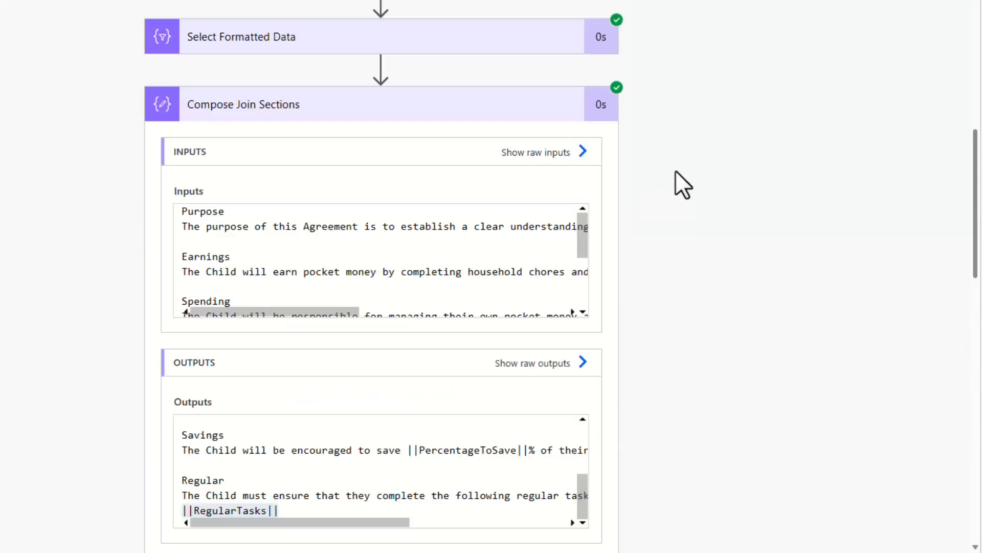
scroll(676, 172, up, 3)
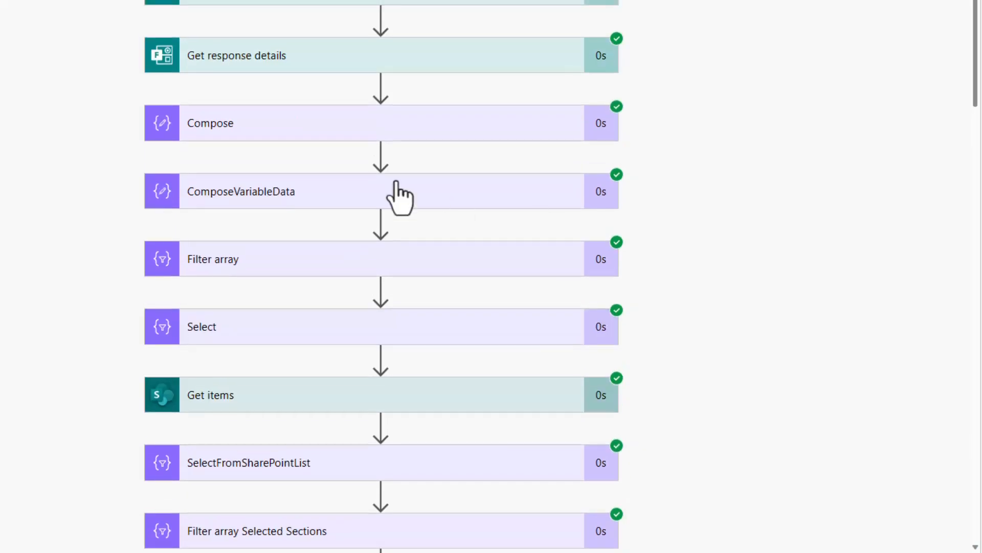
click(230, 205)
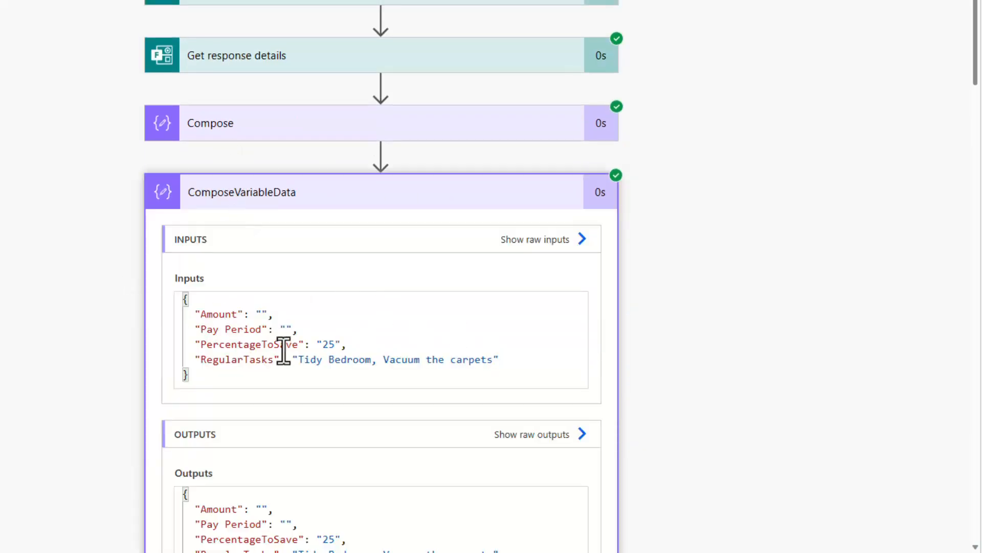
drag(204, 342, 294, 348)
drag(207, 359, 268, 361)
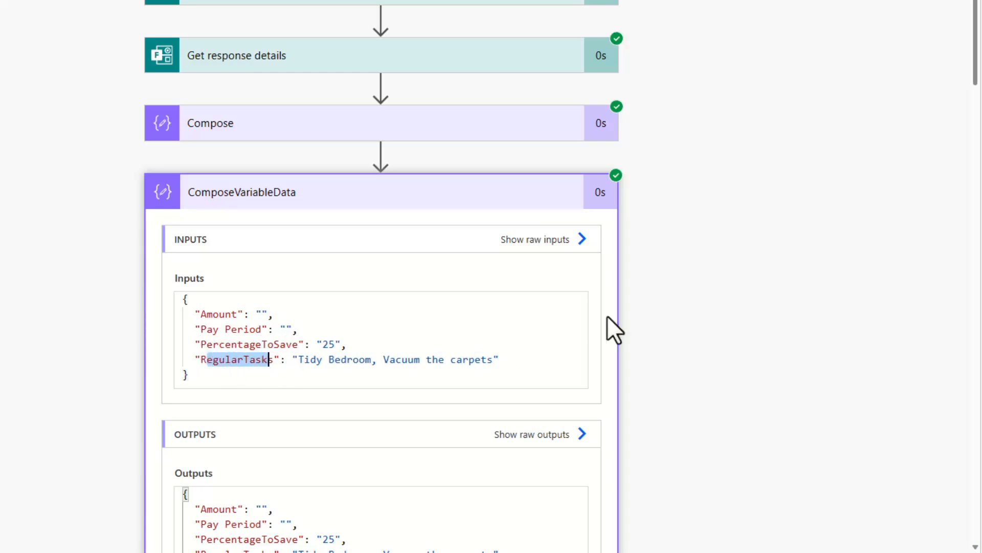
scroll(669, 340, down, 20)
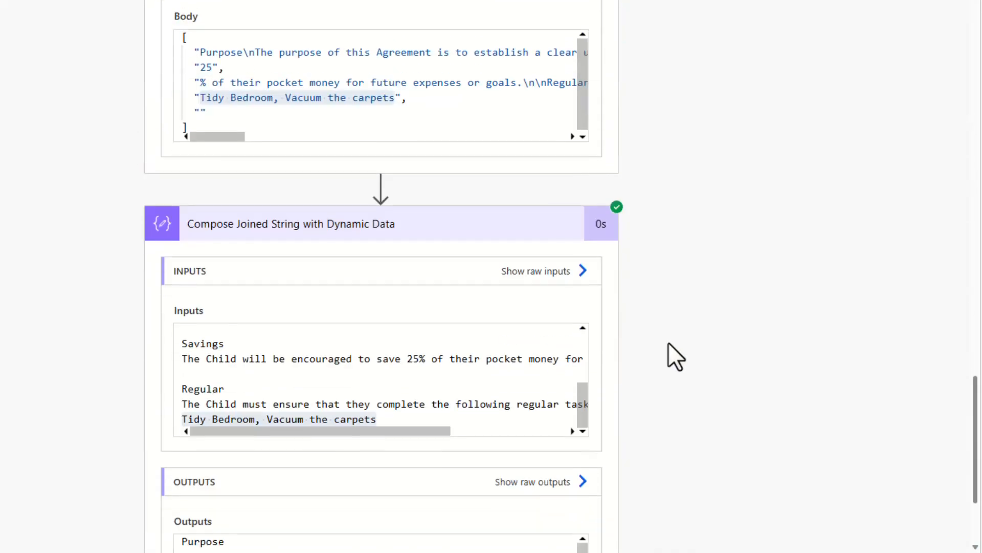
- Switch to the Word template and inspect the DynamicTextFromForm control and the Title and Content controls in the repeating section
scroll(668, 343, down, 3)
mouse_move(584, 391)
mouse_down()
mouse_move(580, 440)
mouse_move(581, 373)
mouse_up()
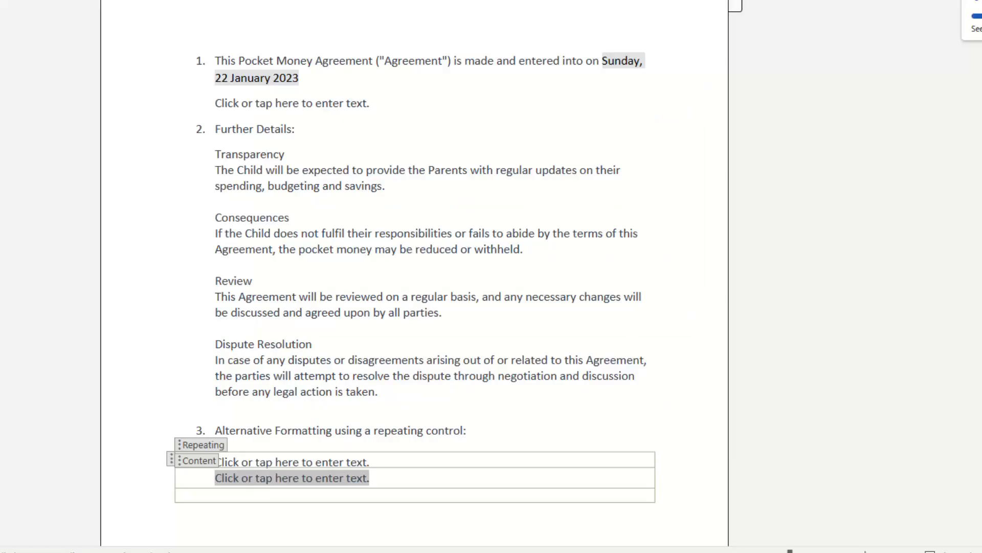
click(319, 117)
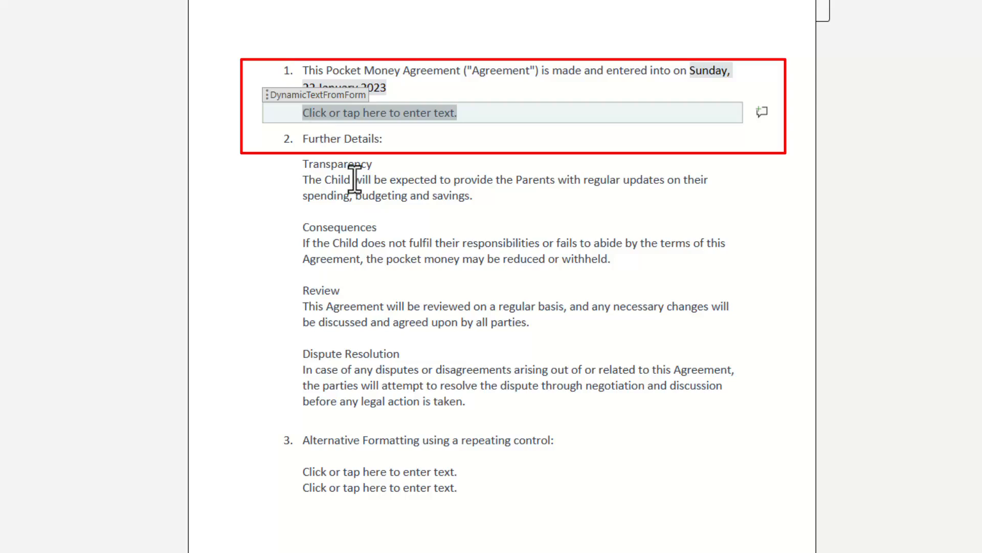
click(349, 474)
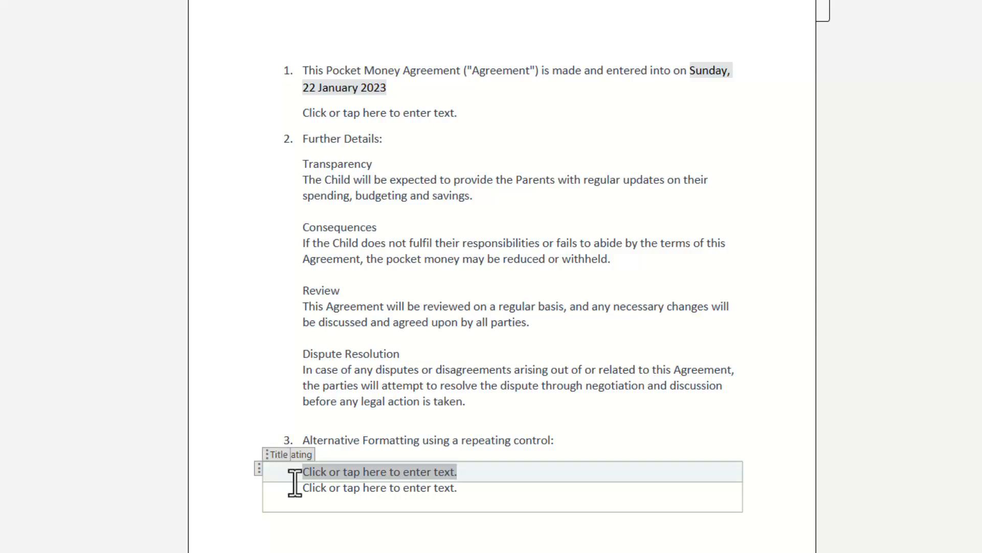
click(318, 490)
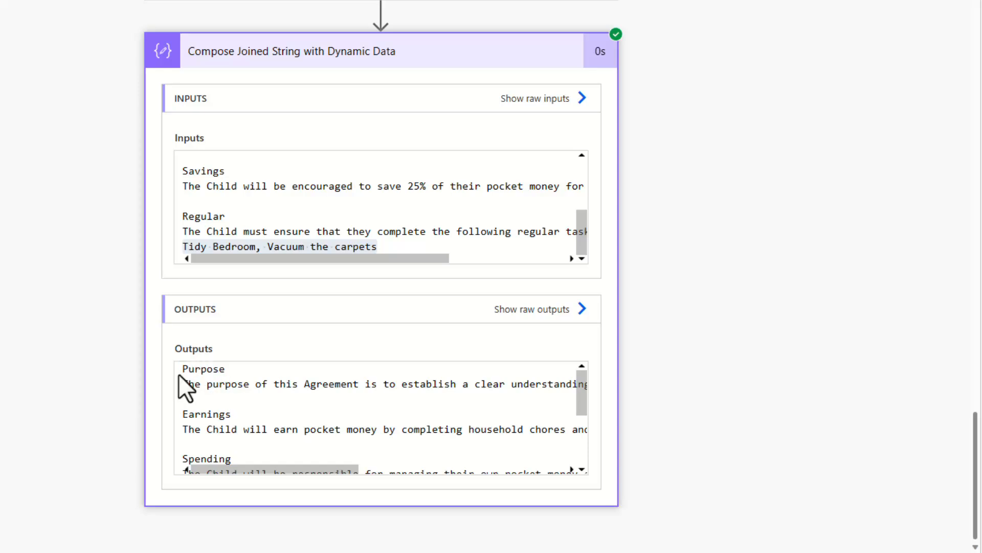
- Review the section headings, body text and blank lines between sections in the Compose Joined String with Dynamic Data run
scroll(276, 424, down, 3)
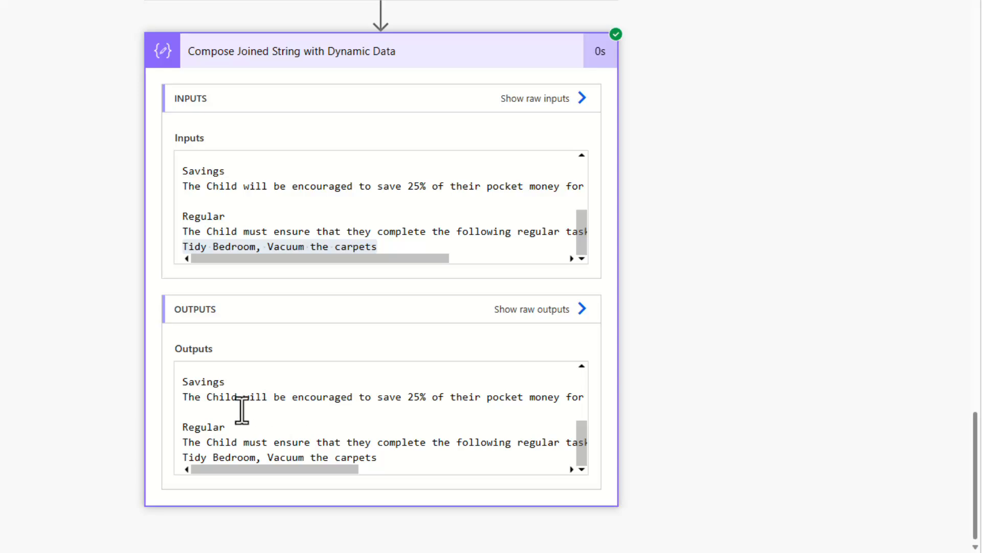
scroll(241, 412, up, 5)
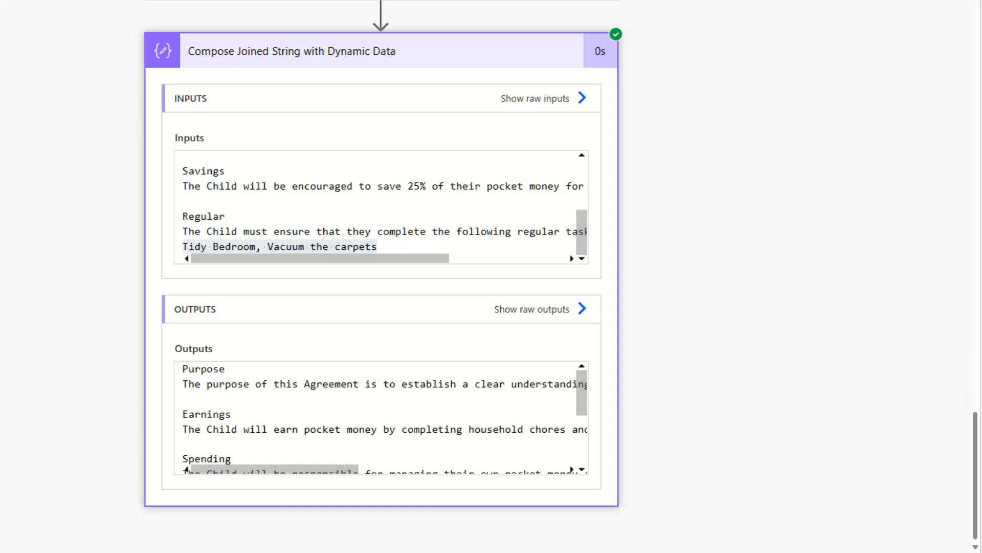
click(185, 204)
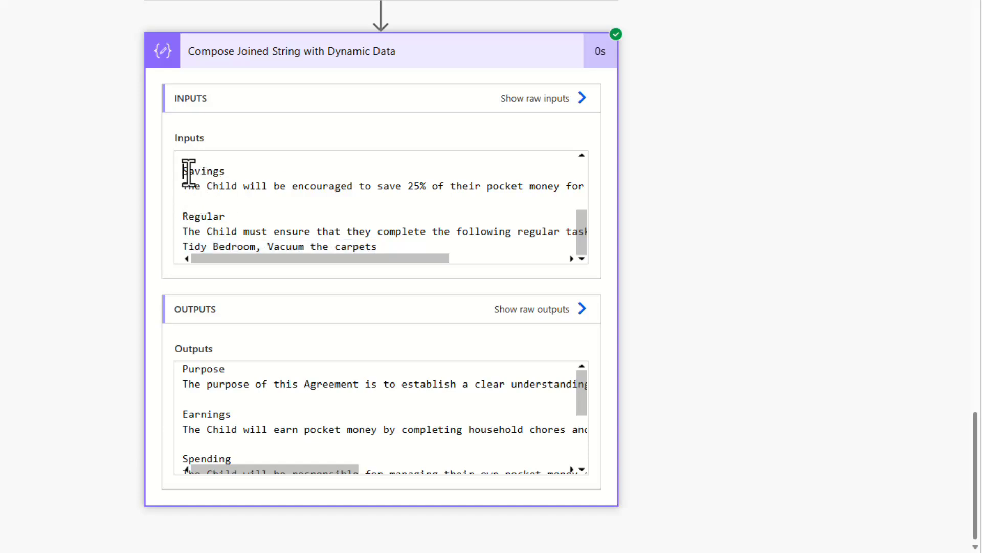
drag(185, 173, 254, 182)
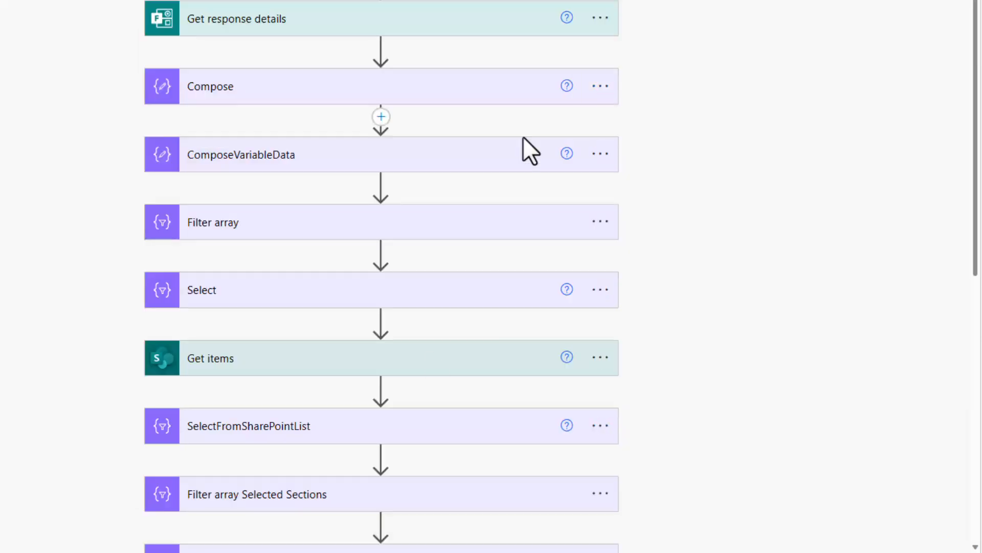
- Add a Data Operation Select action after Compose Joined String with Dynamic Data
scroll(523, 137, down, 10)
click(319, 530)
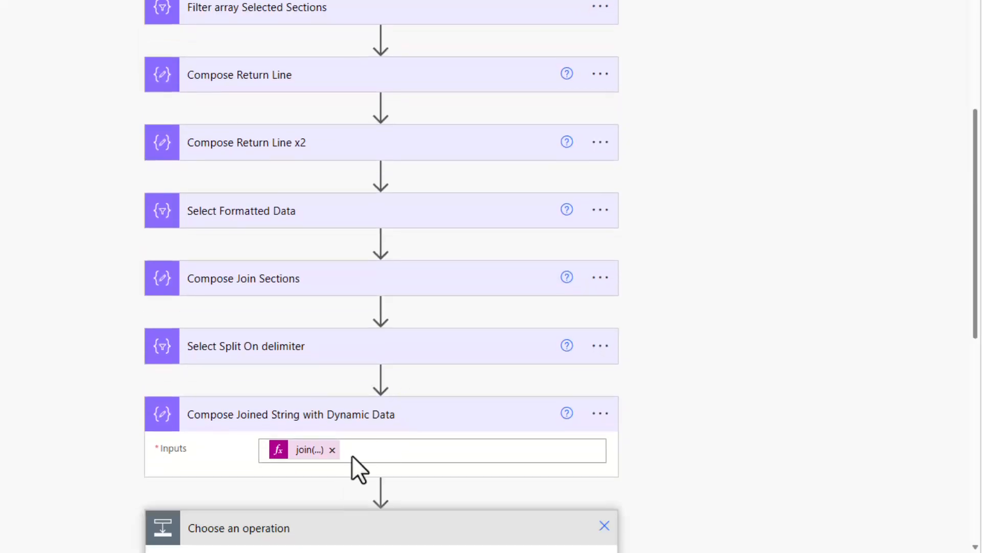
text(selec)
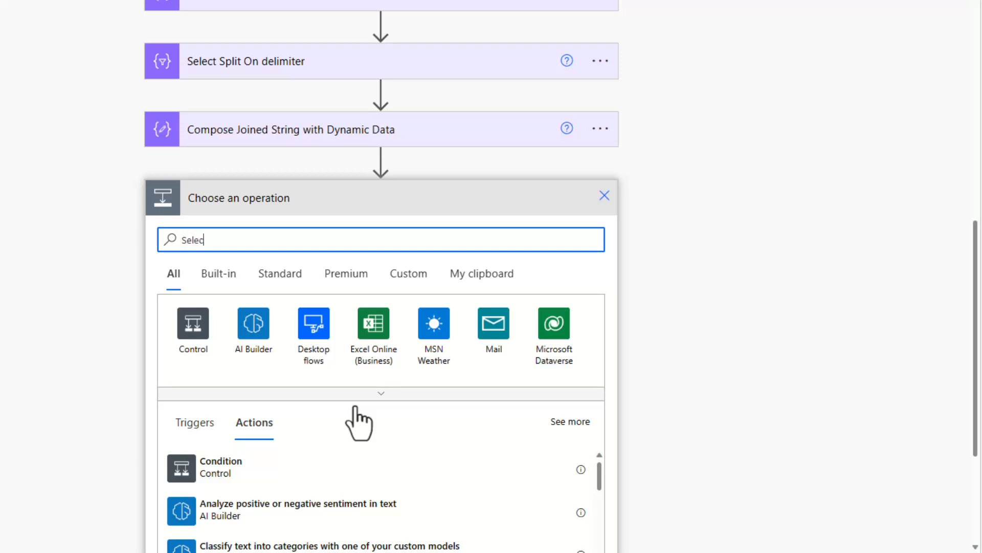
text(t)
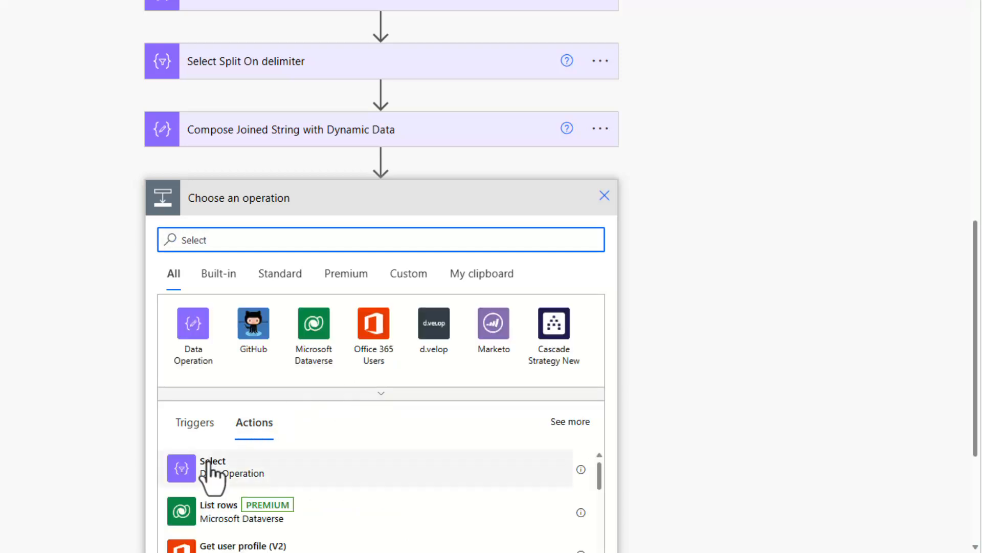
click(211, 466)
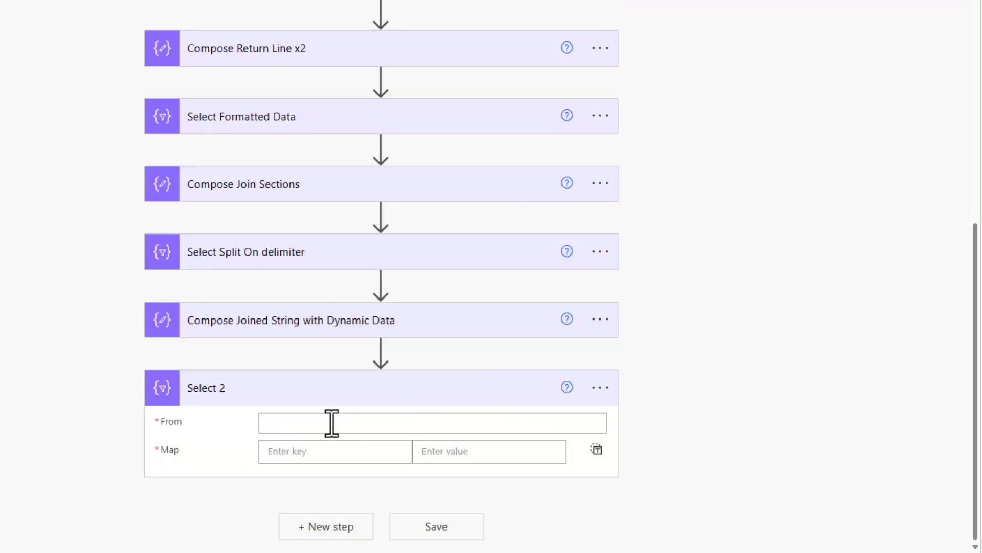
- Set the new Select action's From to the expression split(outputs('Compose_Joined_String_with_Dynamic_Data'),outputs('Compose_Return_Line_x2'))
click(359, 423)
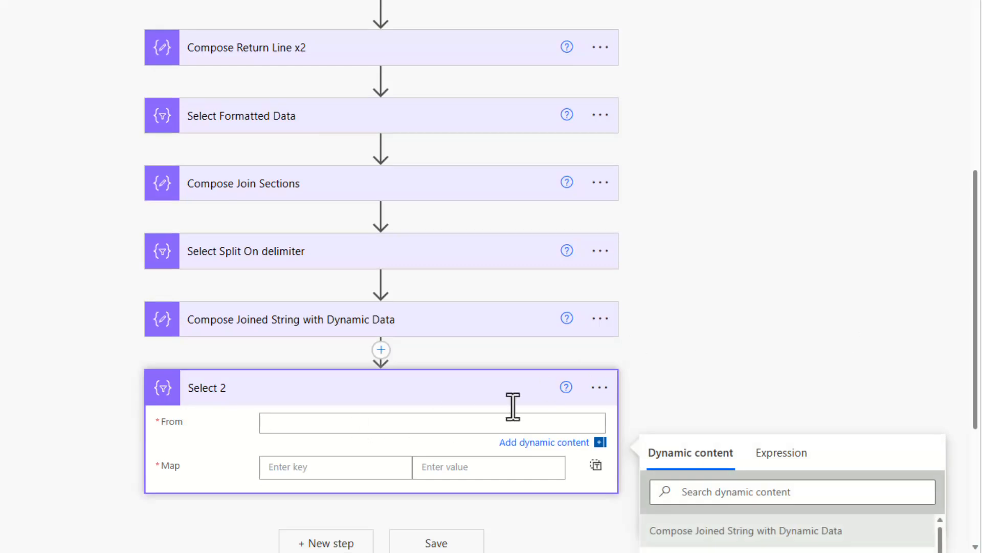
scroll(511, 405, down, 5)
click(783, 185)
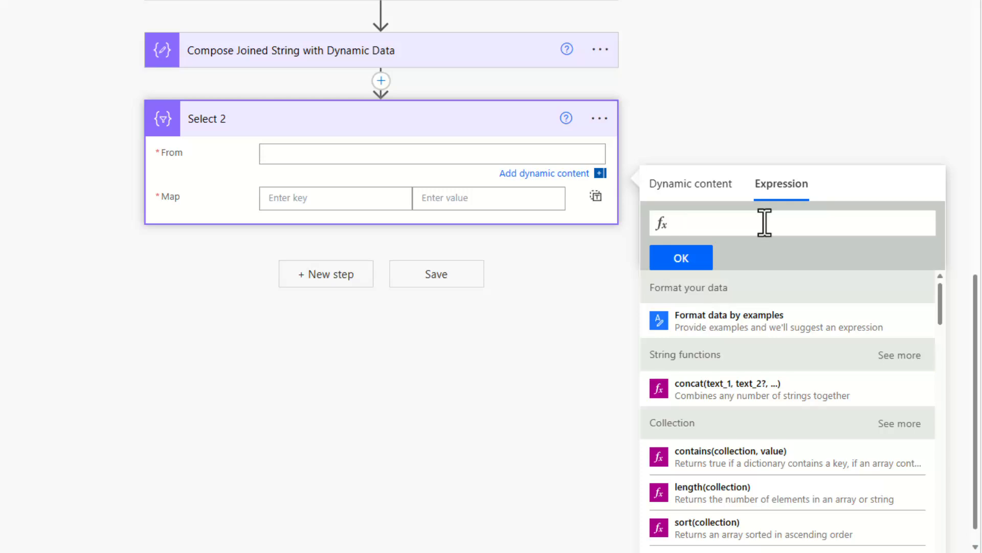
text(split()
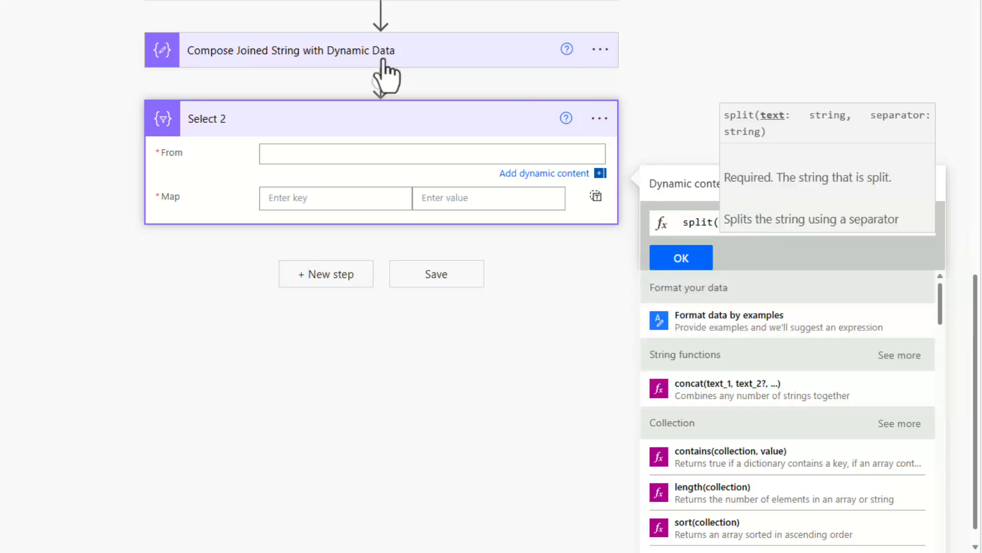
click(689, 184)
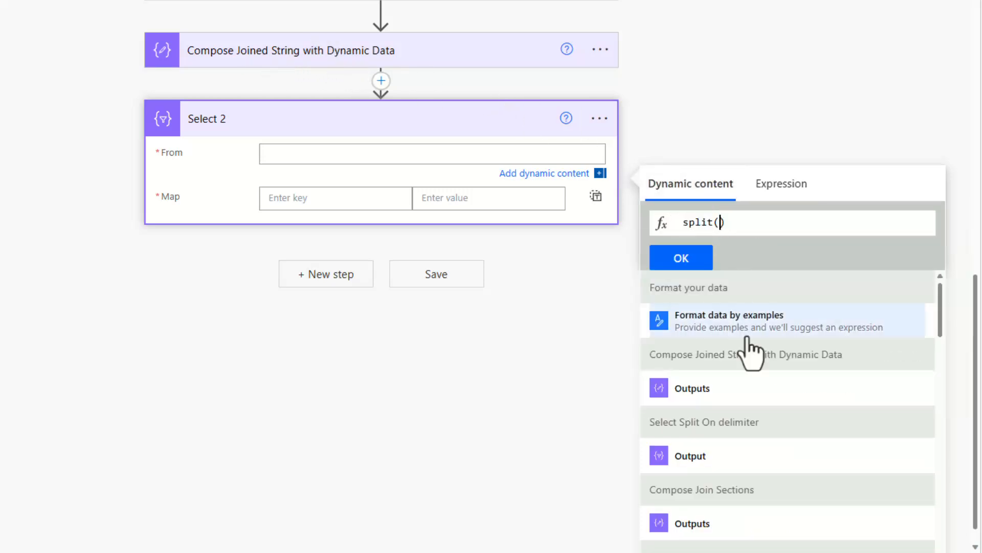
click(709, 389)
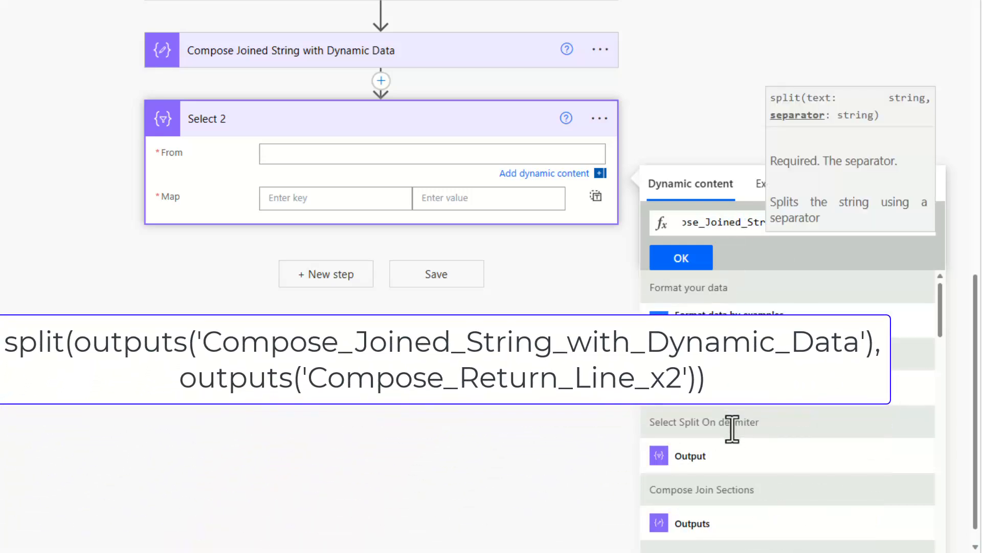
scroll(731, 455, down, 4)
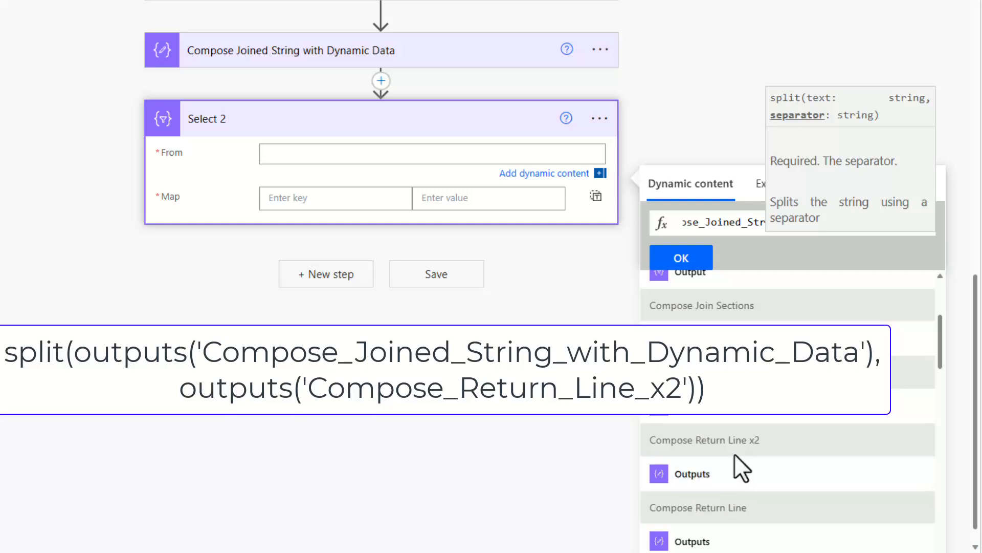
click(679, 472)
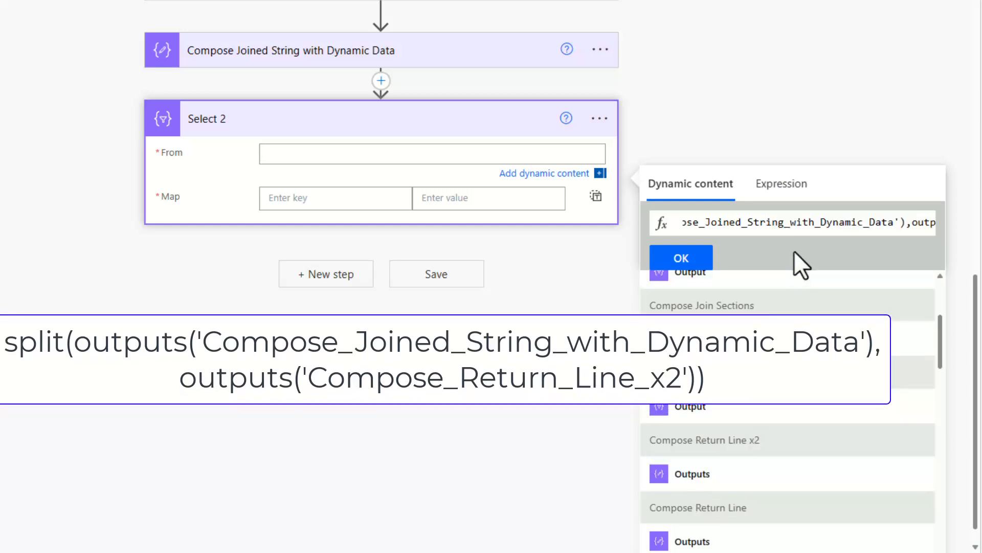
click(683, 259)
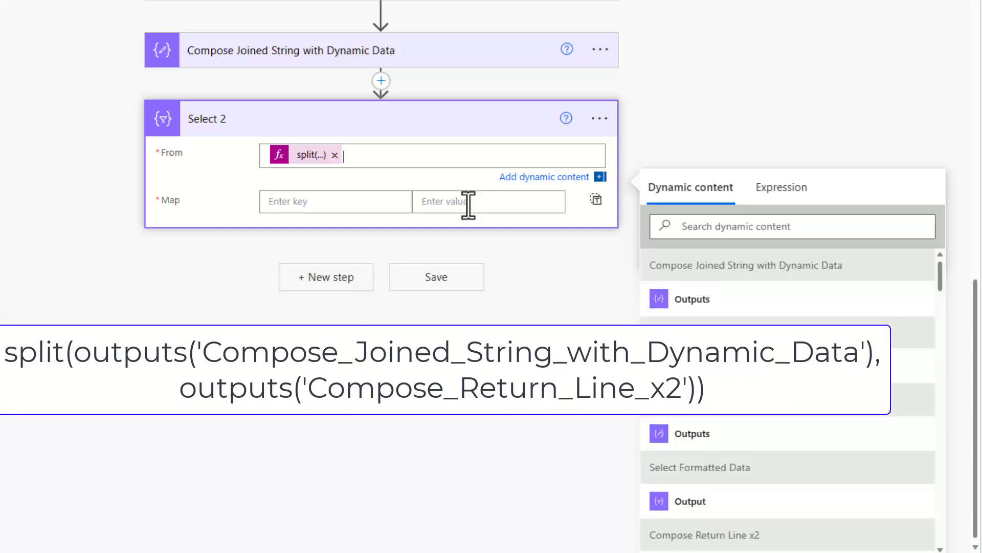
- Enter Title and Content as the two map keys of the new Select action
click(336, 204)
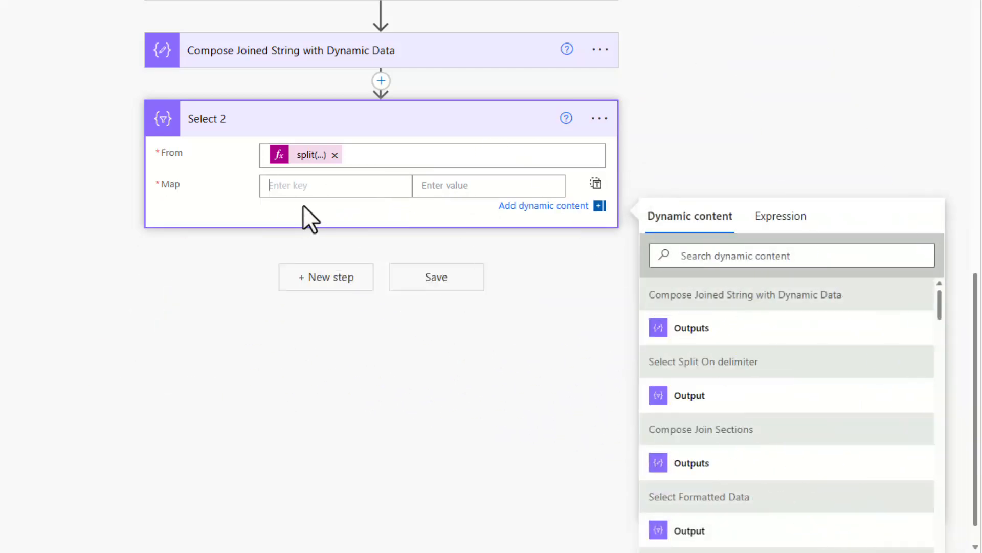
text(Title)
click(303, 205)
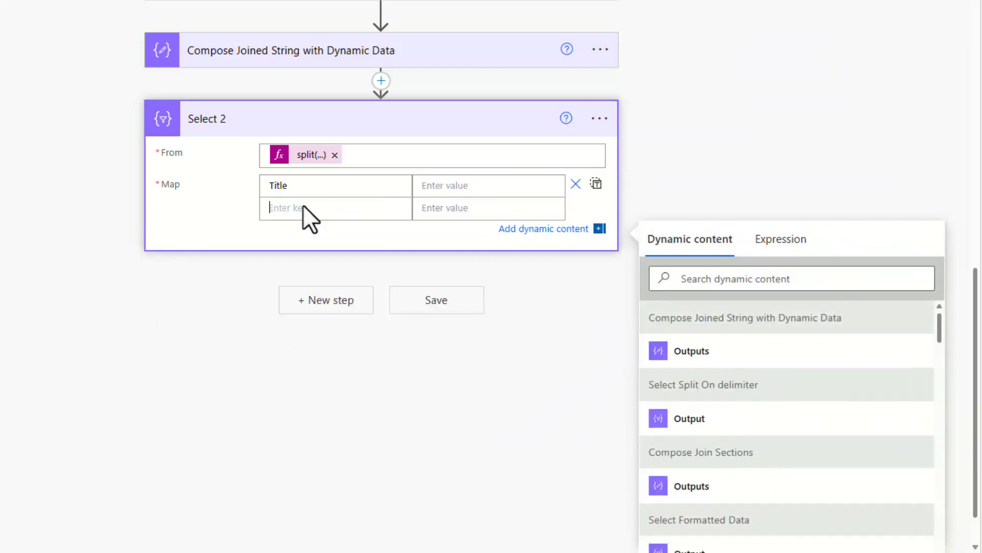
text(Content)
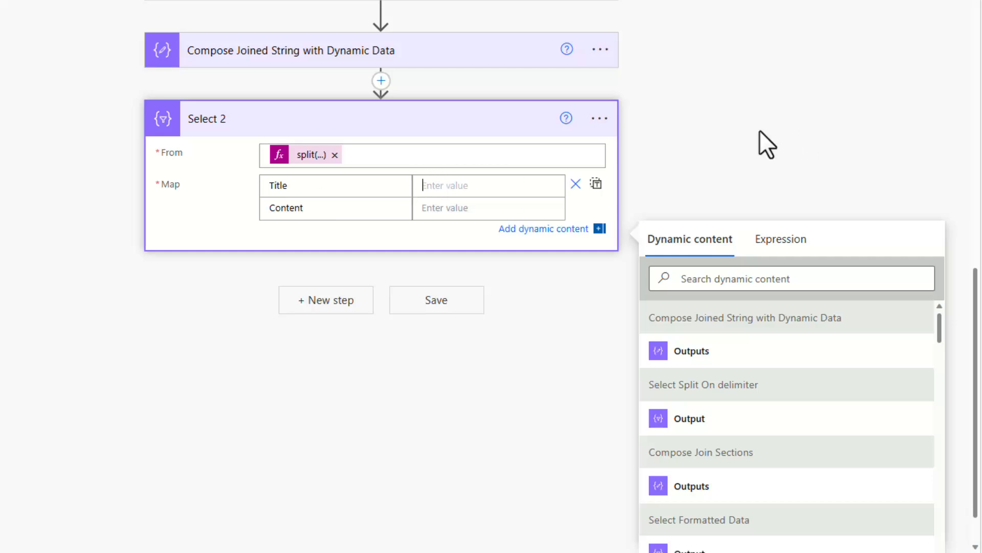
- Set the Title key's value to the expression split(item(),outputs('Compose_Return_Line'))?[0], copying the expression for reuse
click(798, 243)
text(split()
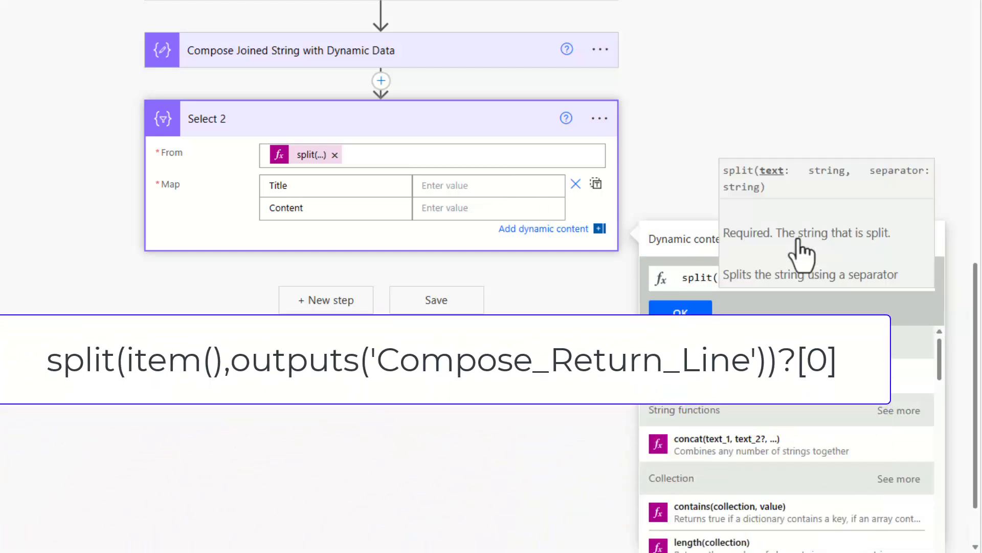
text(item)
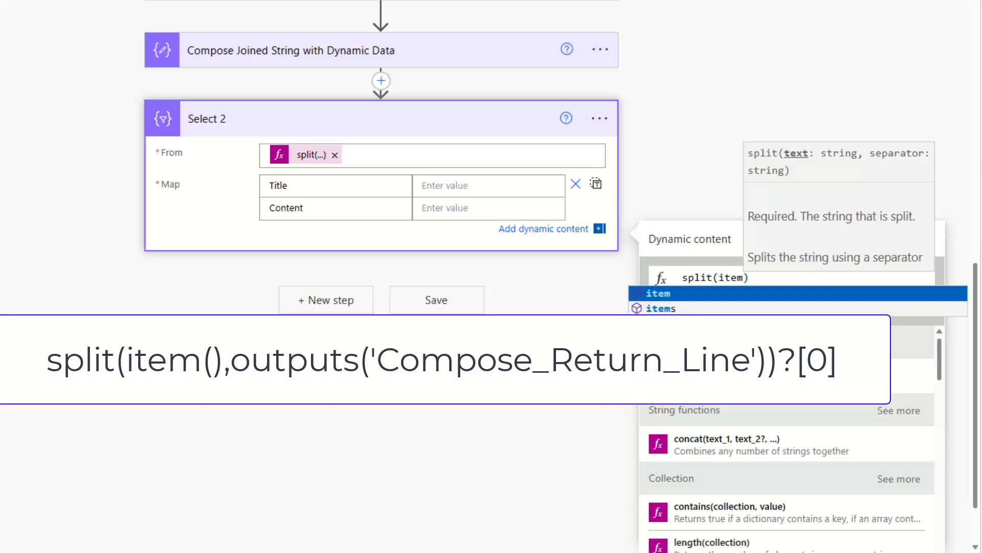
text((),)
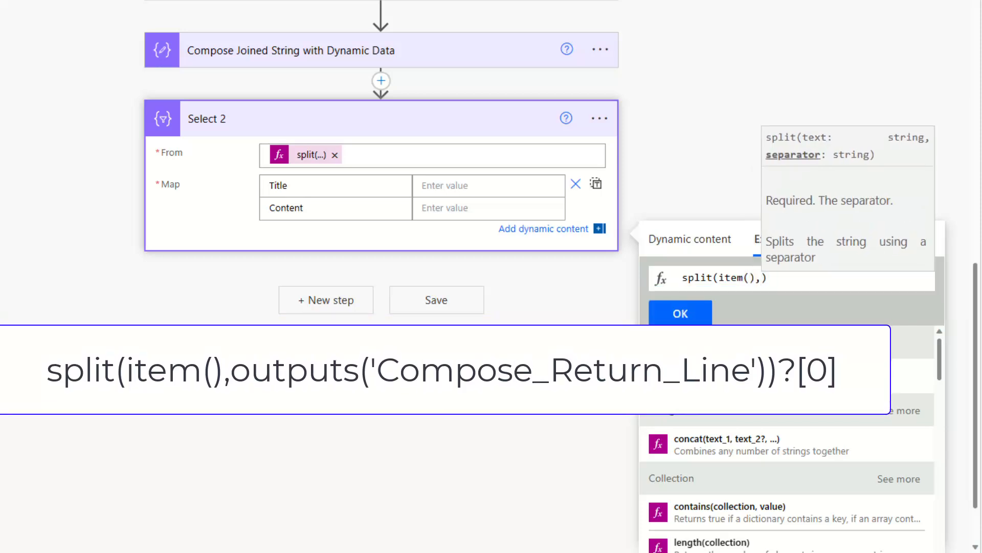
click(722, 240)
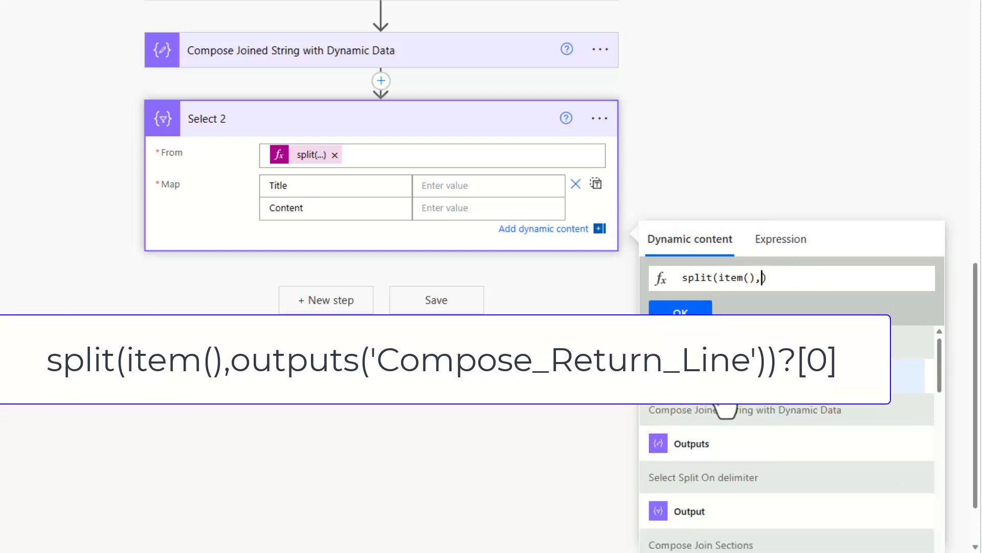
scroll(745, 463, down, 4)
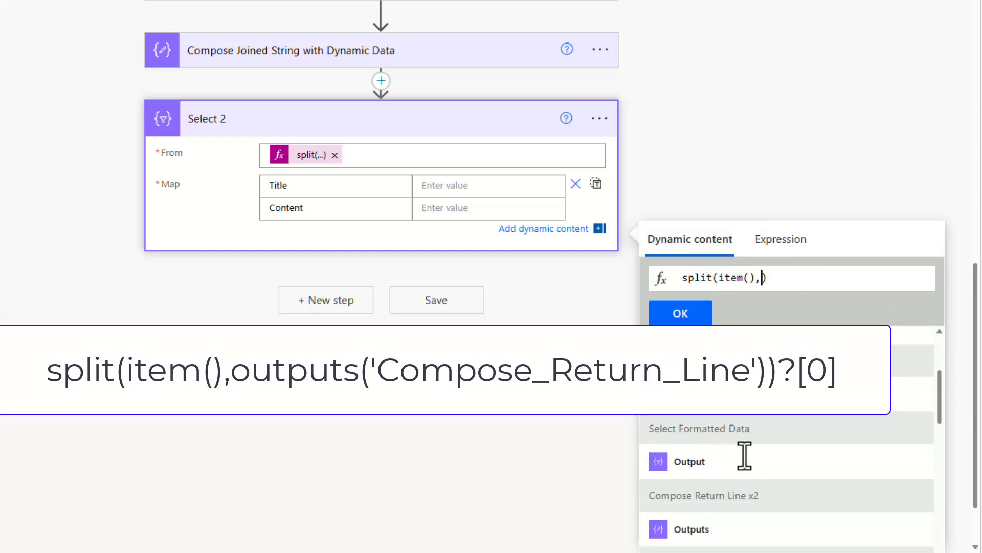
scroll(745, 455, down, 3)
click(717, 460)
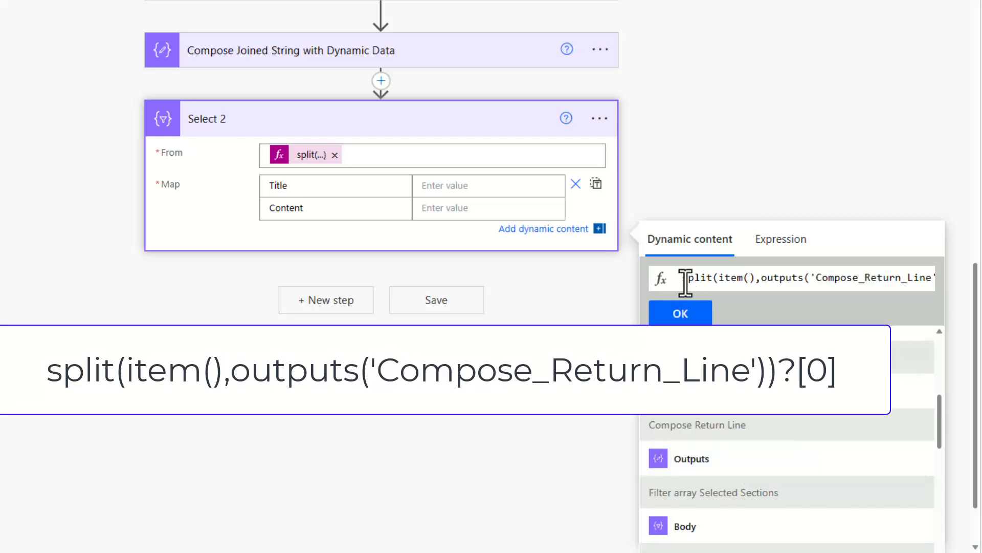
key(End)
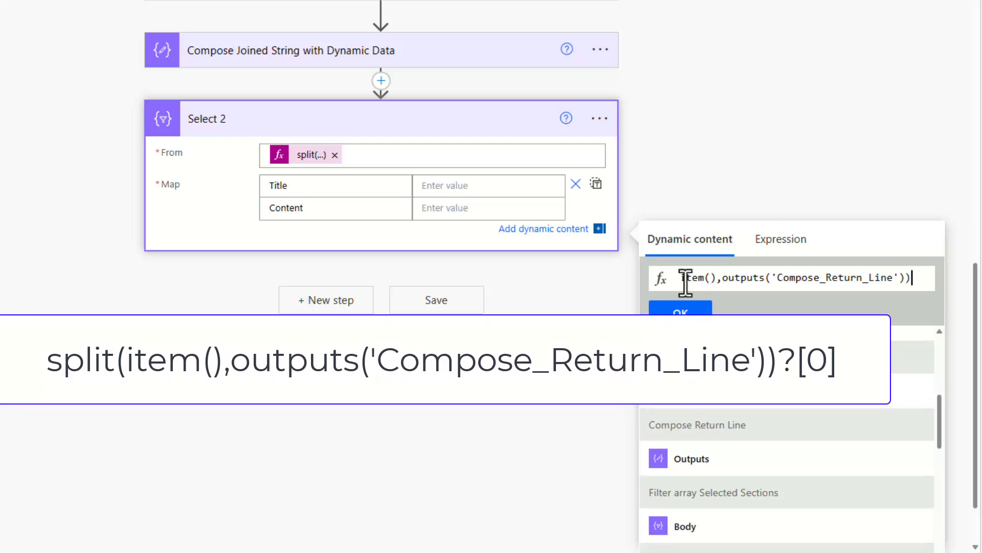
text(?)
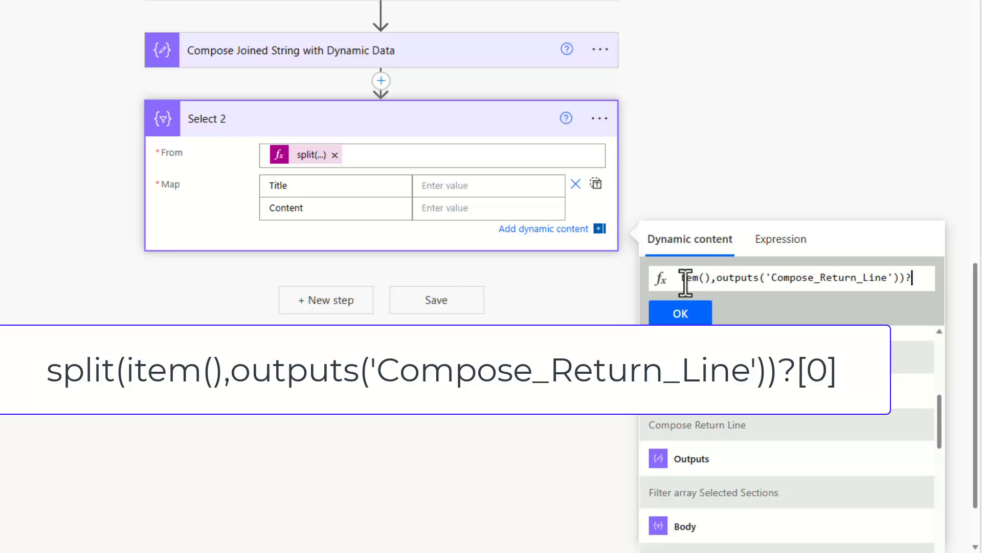
text([0)
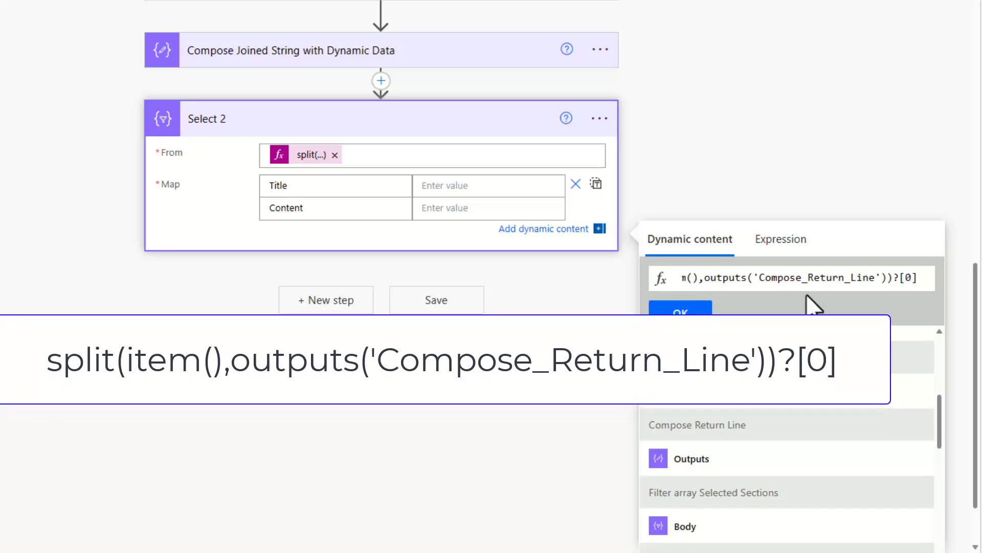
drag(930, 278, 632, 294)
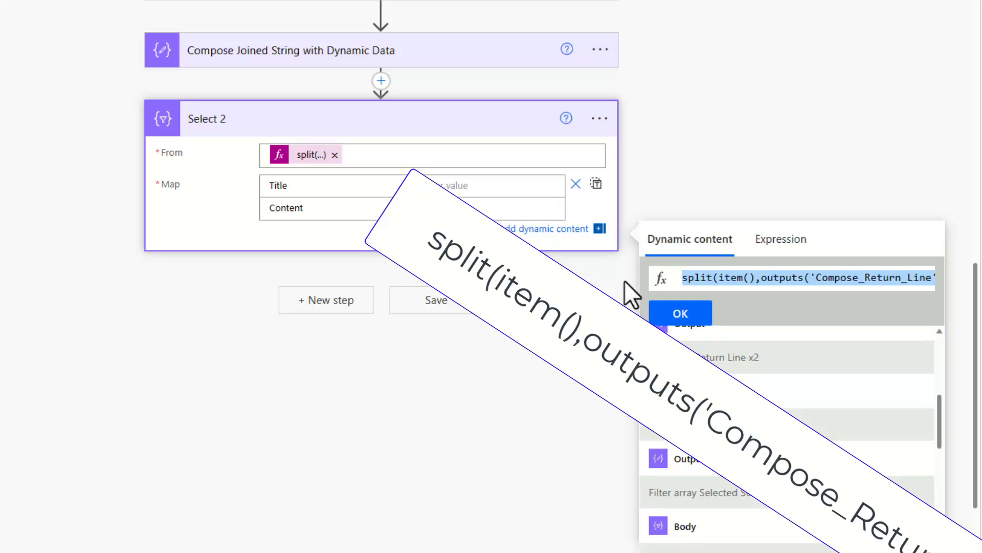
click(680, 315)
- Set the Content key's value to the expression split(item(),outputs('Compose_Return_Line'))?[1], reusing the copied expression
click(459, 211)
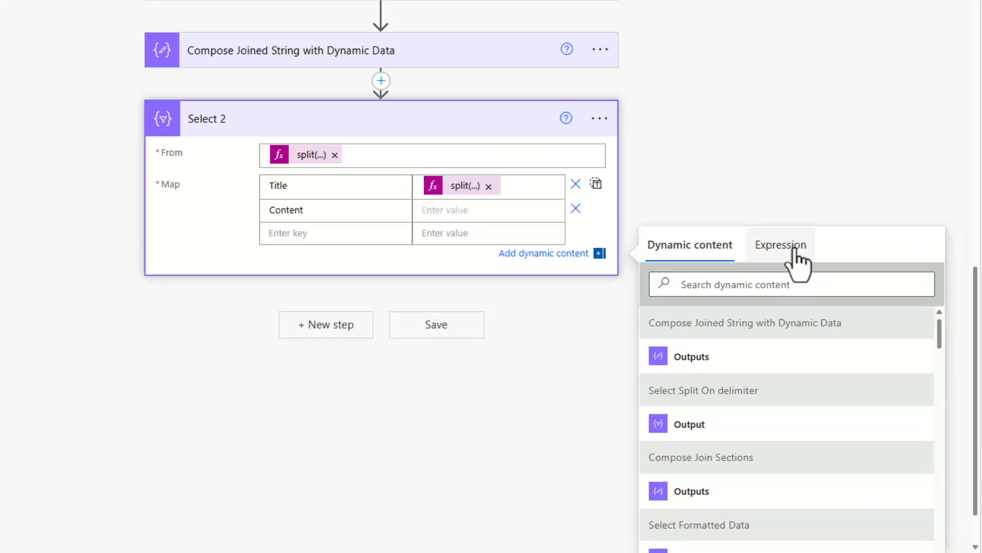
click(788, 246)
key(ctrl+v)
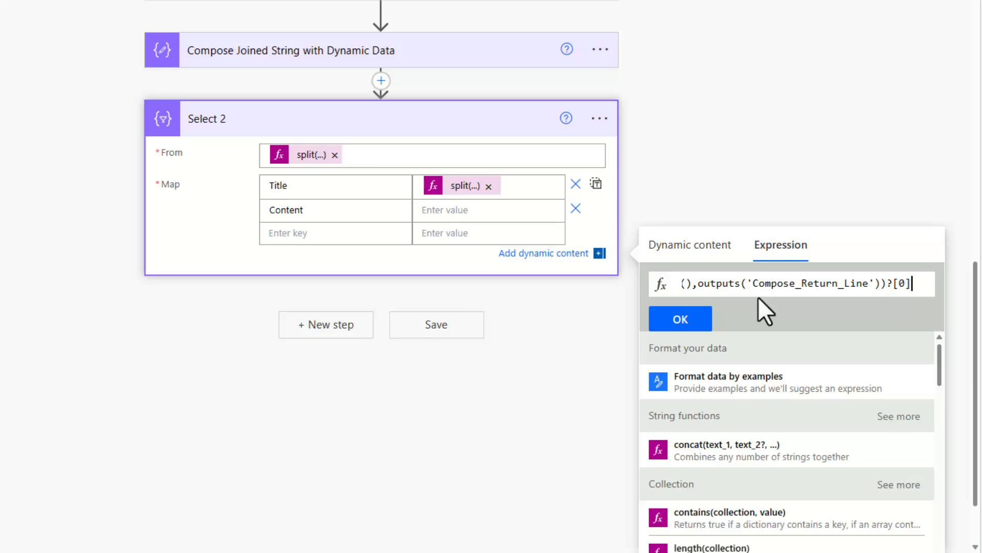
key(Left)
key(BackSpace)
text(1)
click(683, 312)
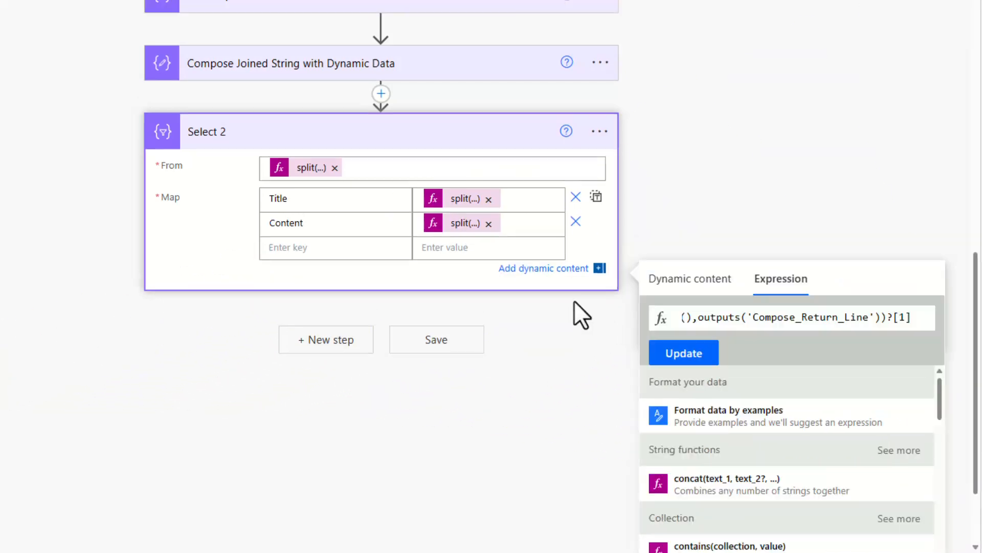
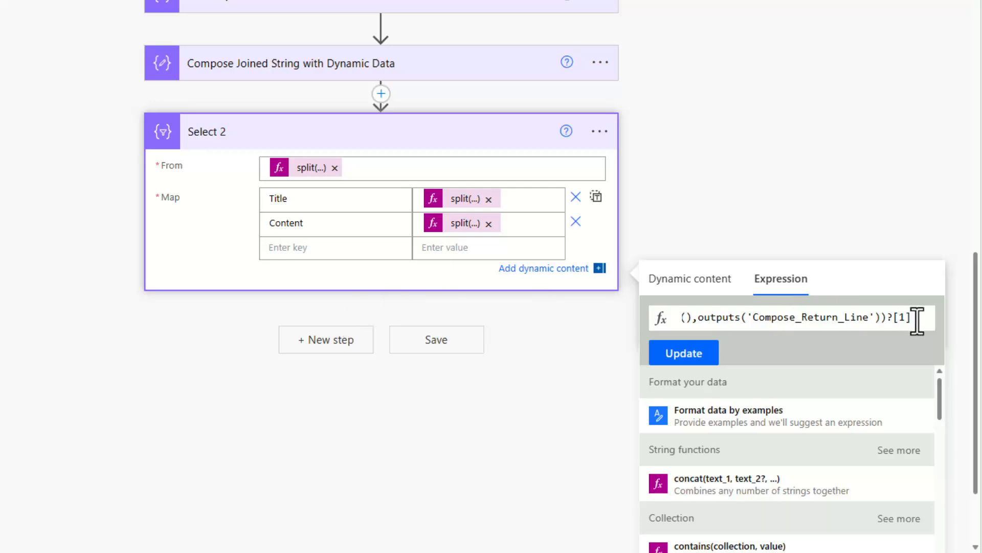
- Remove the ?[1] index from the Content expression and wrap the split in skip with a count of 1
drag(918, 321, 888, 317)
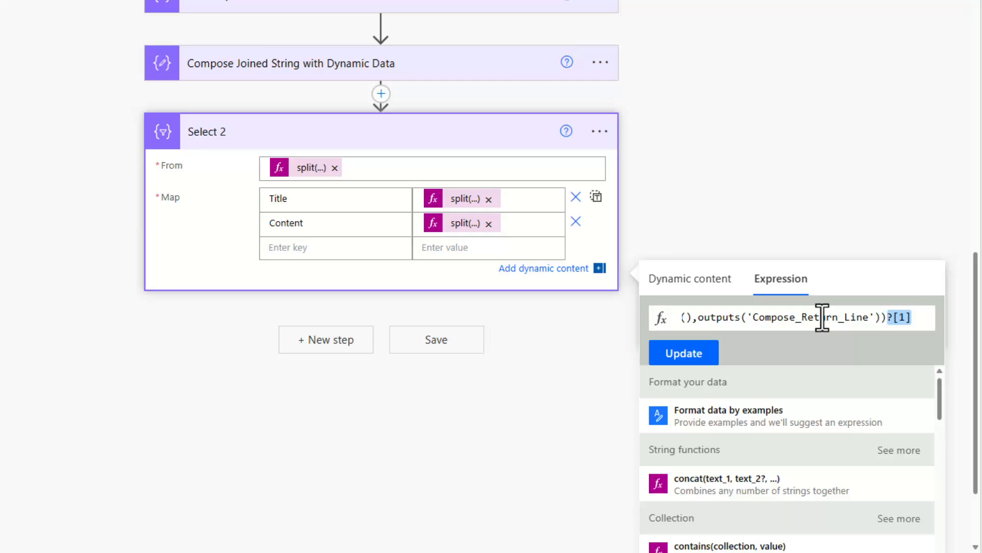
key(BackSpace)
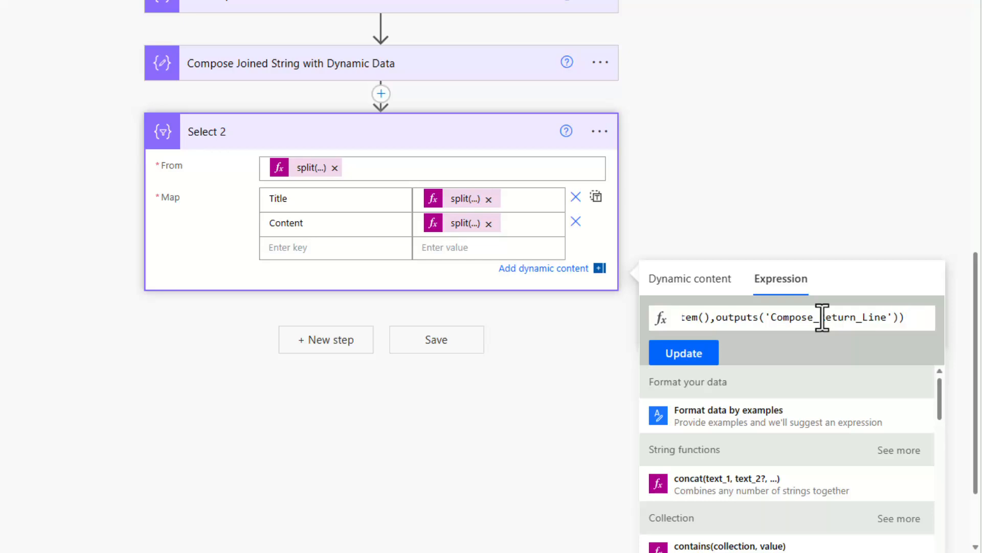
key(ctrl+Left)
key(ctrl+Left)
key(ctrl+Left)
key(ctrl+Left)
key(ctrl+Left)
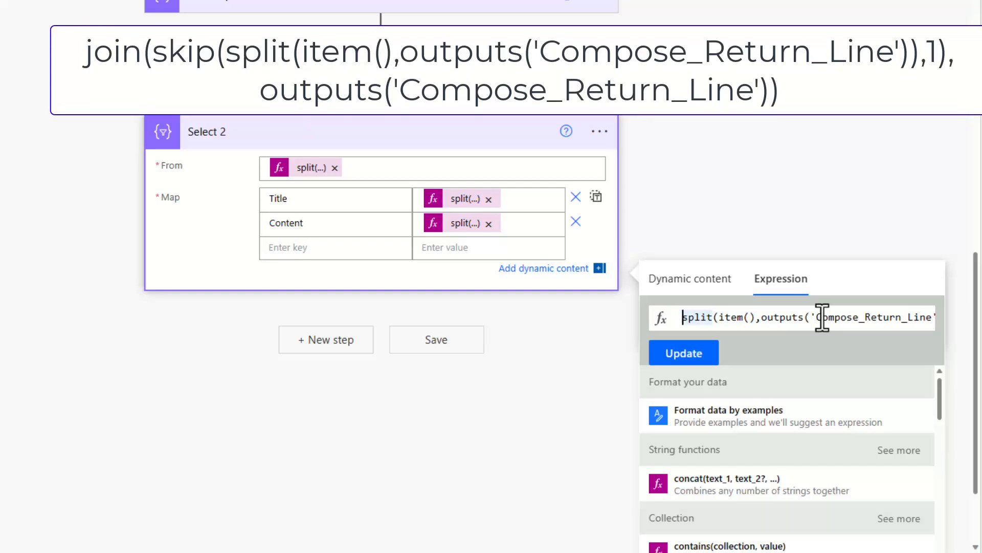
text(skip)
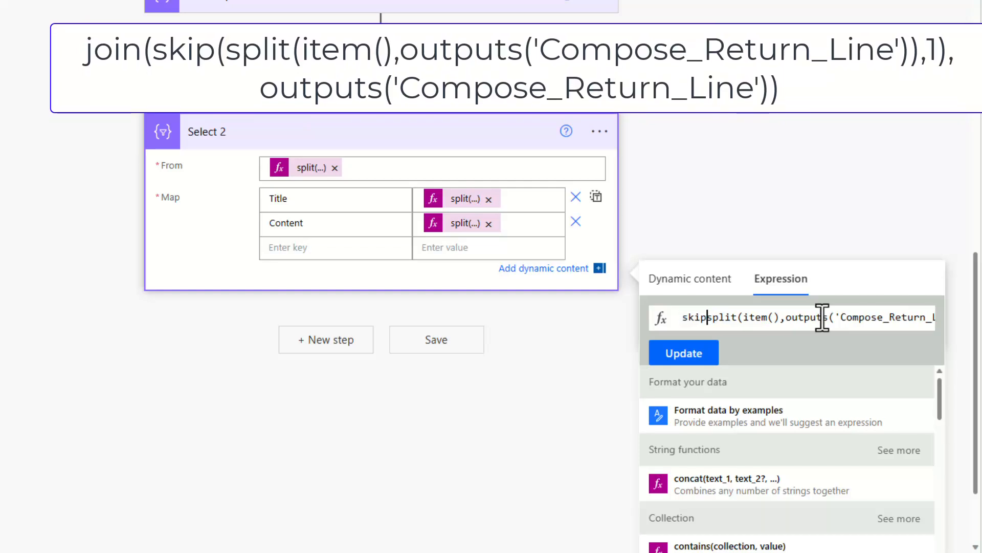
text(()
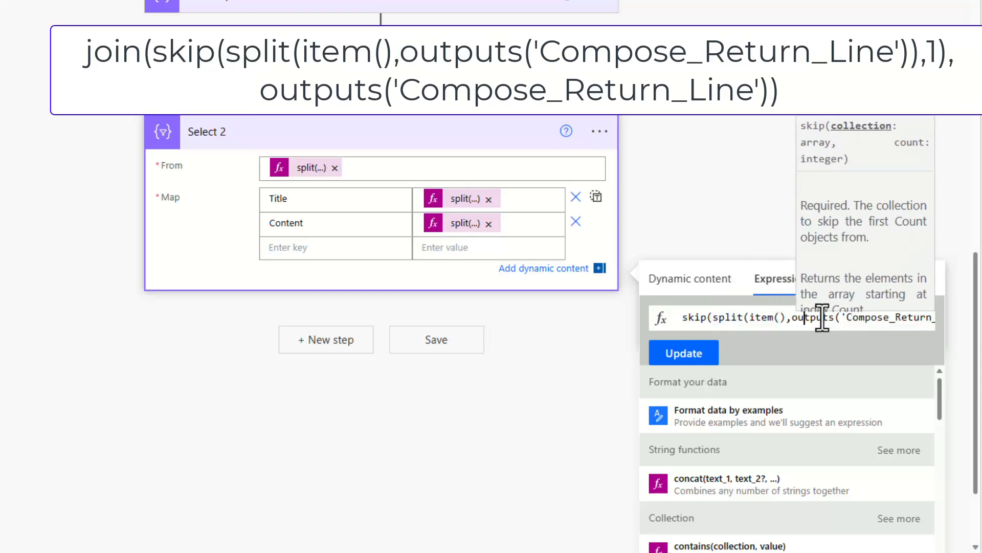
key(End)
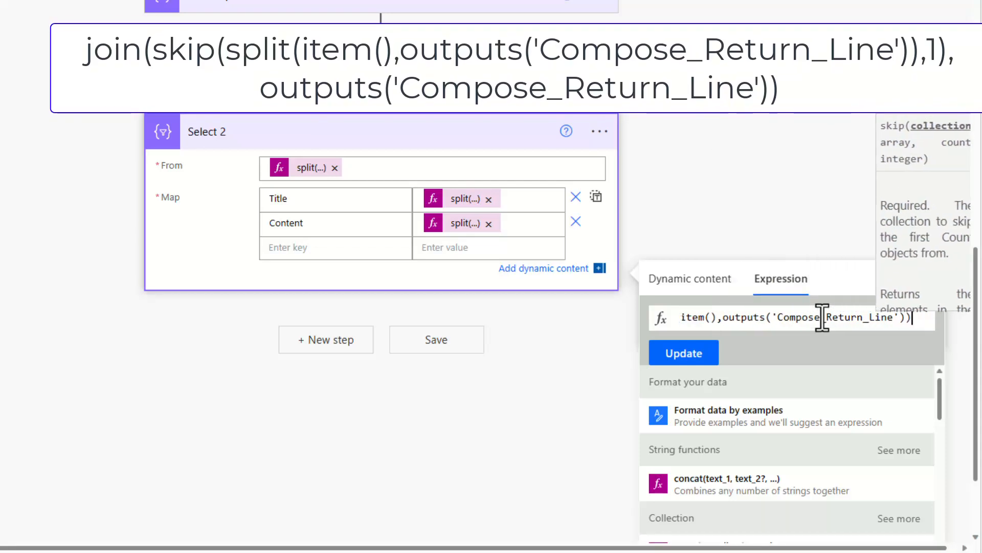
text(,1)
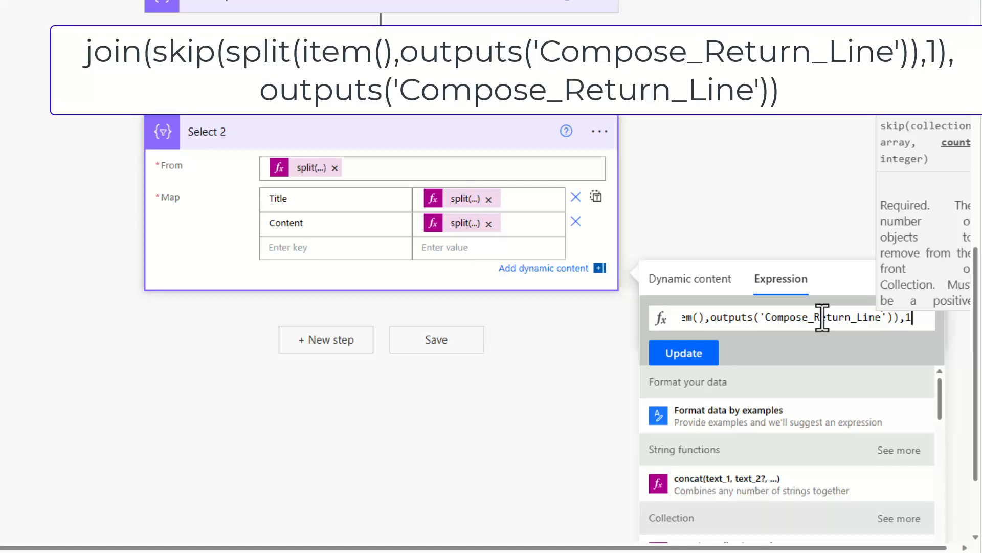
text())
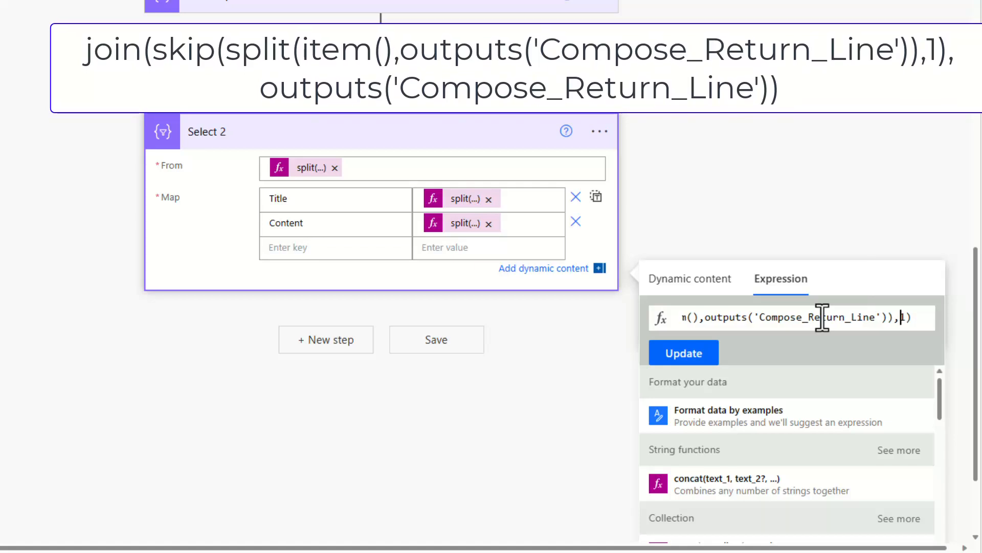
- Wrap the Content expression in join with the Compose Return Line output as delimiter: join(skip(split(item(),outputs('Compose_Return_Line')),1),outputs('Compose_Return_Line')), and update it
key(Home)
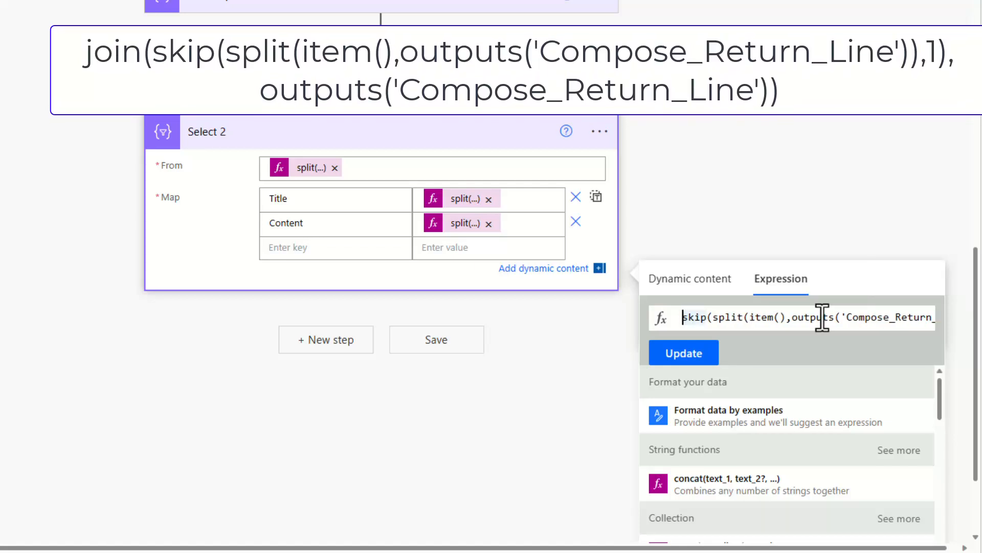
text(join()
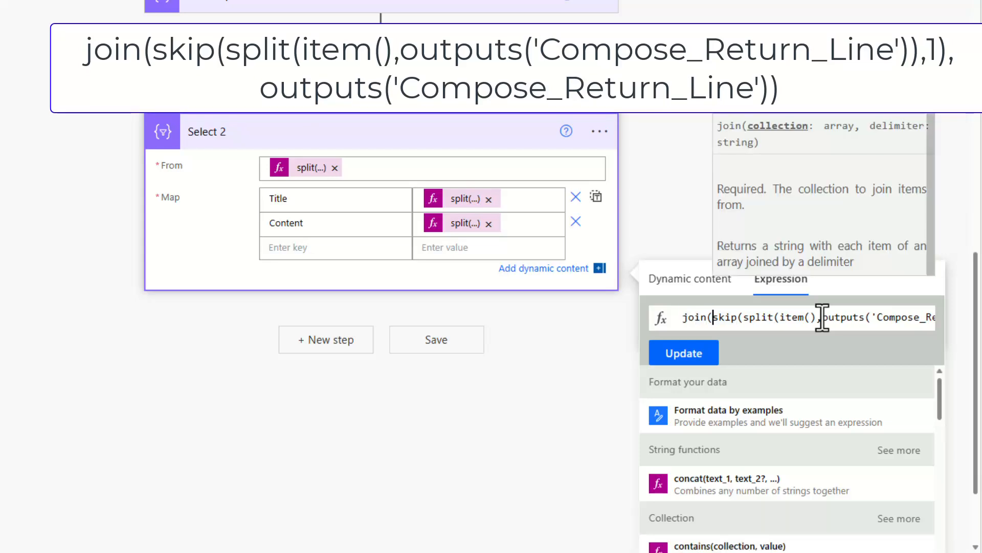
key(Right)
key(Right)
key(Right)
key(Right)
key(Right)
key(Right)
key(Right)
key(Right)
key(Right)
key(Right)
key(Right)
key(Right)
key(Right)
key(Right)
key(Right)
key(Right)
key(Right)
key(Right)
key(Right)
key(Right)
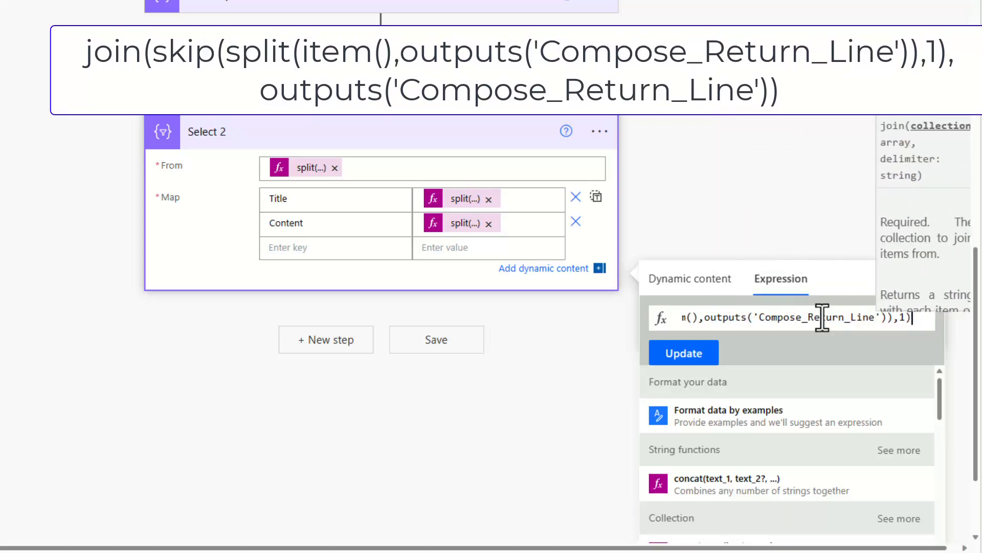
text(,)
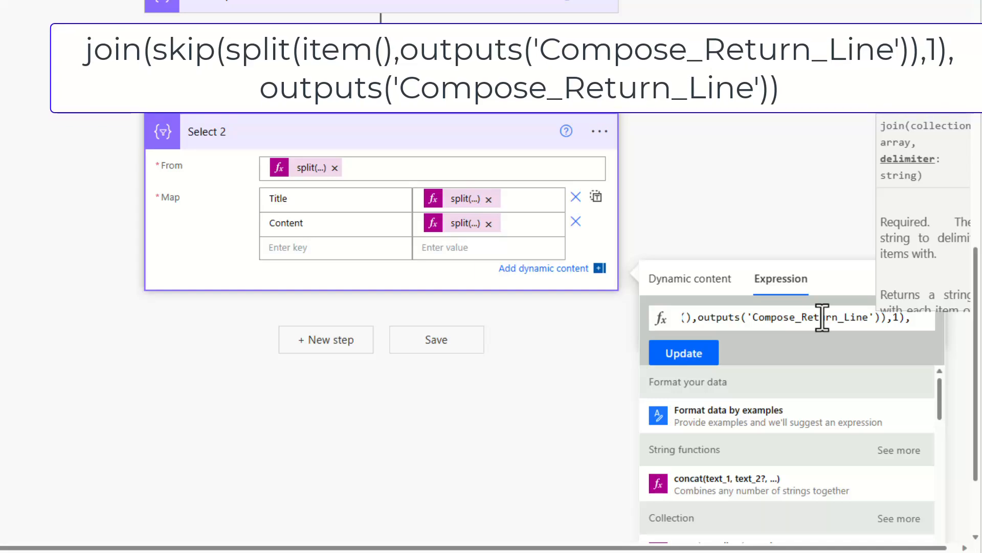
click(706, 279)
scroll(742, 434, down, 3)
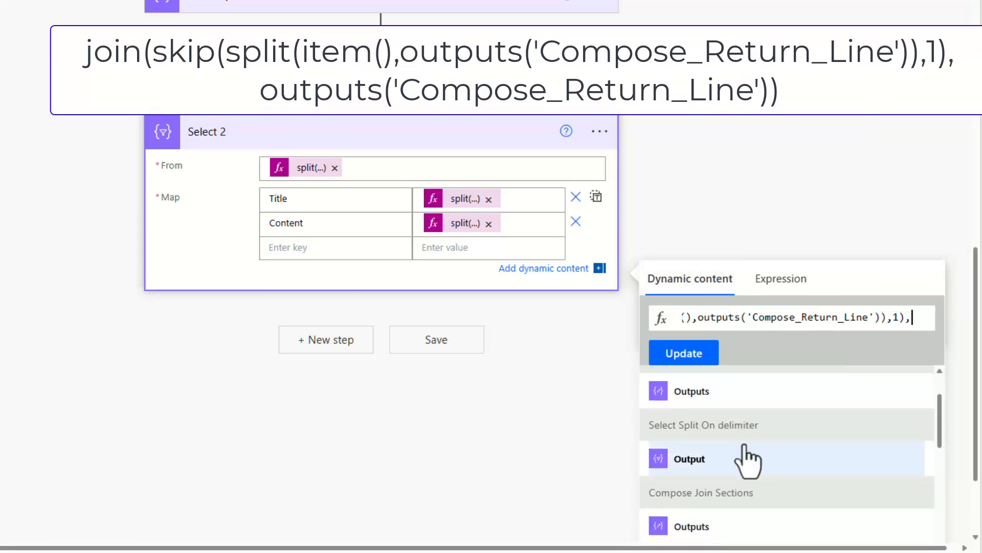
scroll(747, 460, down, 5)
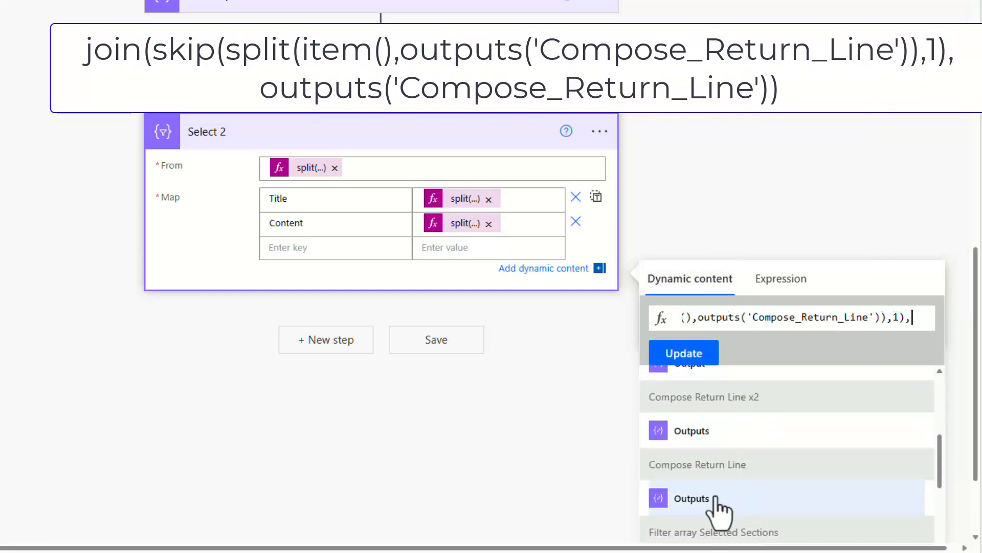
click(717, 499)
text()),1)
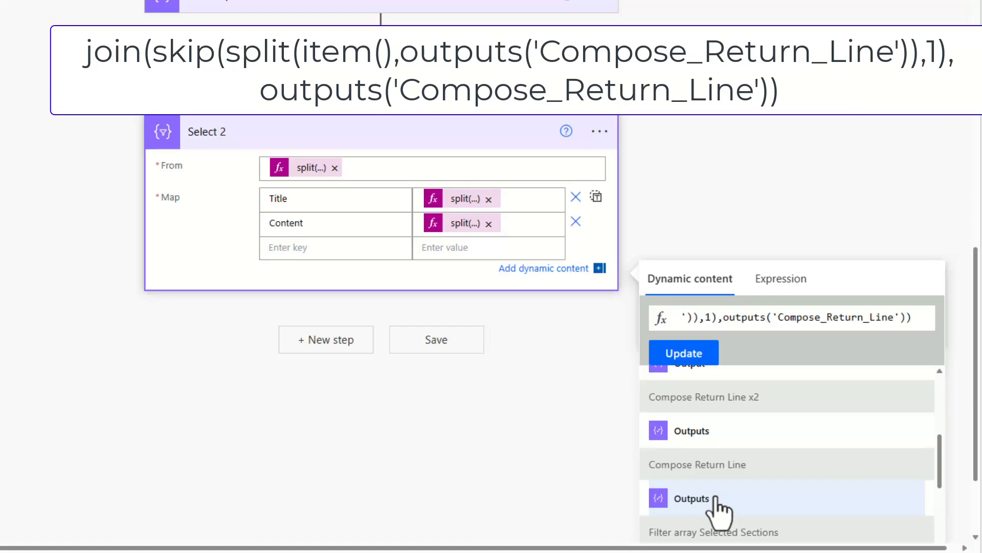
click(677, 351)
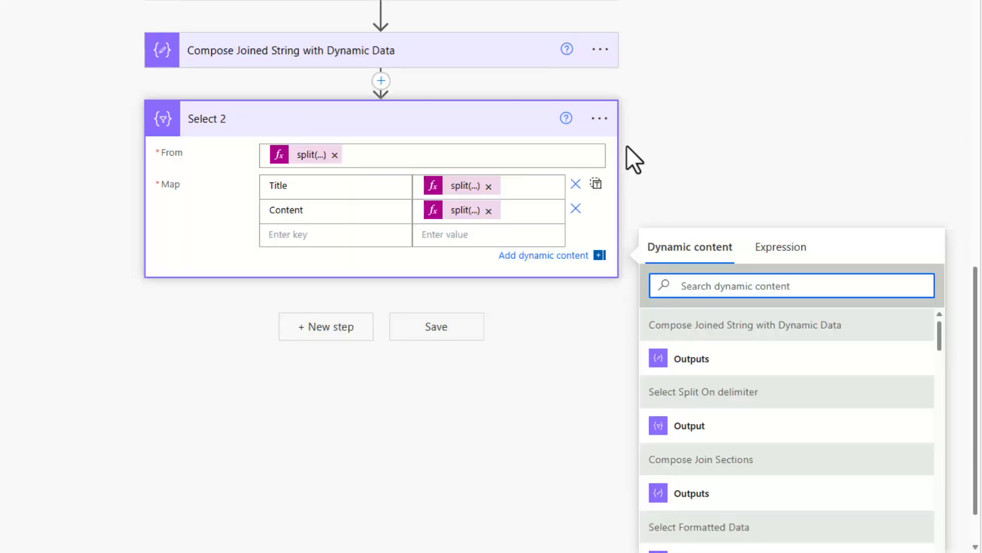
- Rename the Select 2 action as Select Word Option 2
click(599, 116)
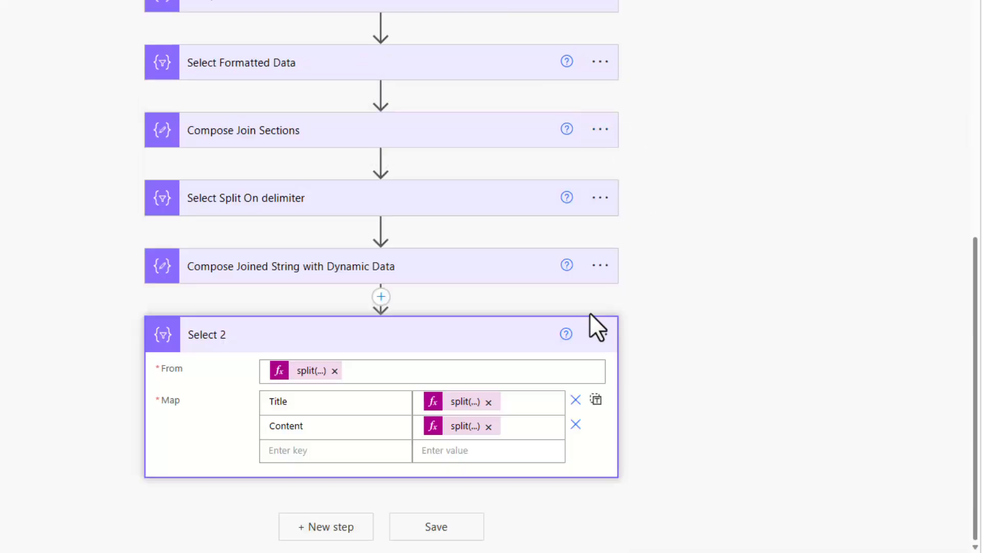
click(599, 334)
click(640, 361)
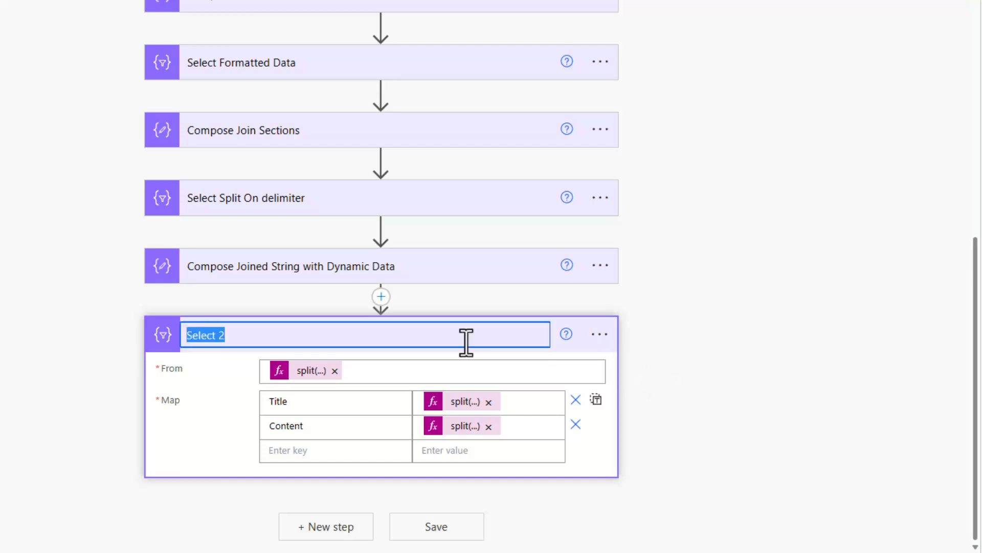
click(435, 337)
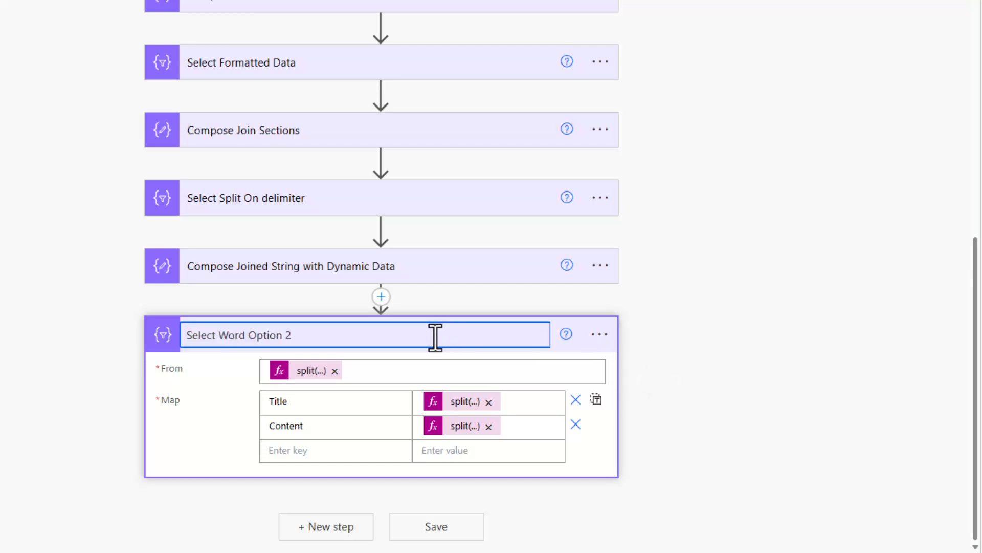
click(805, 351)
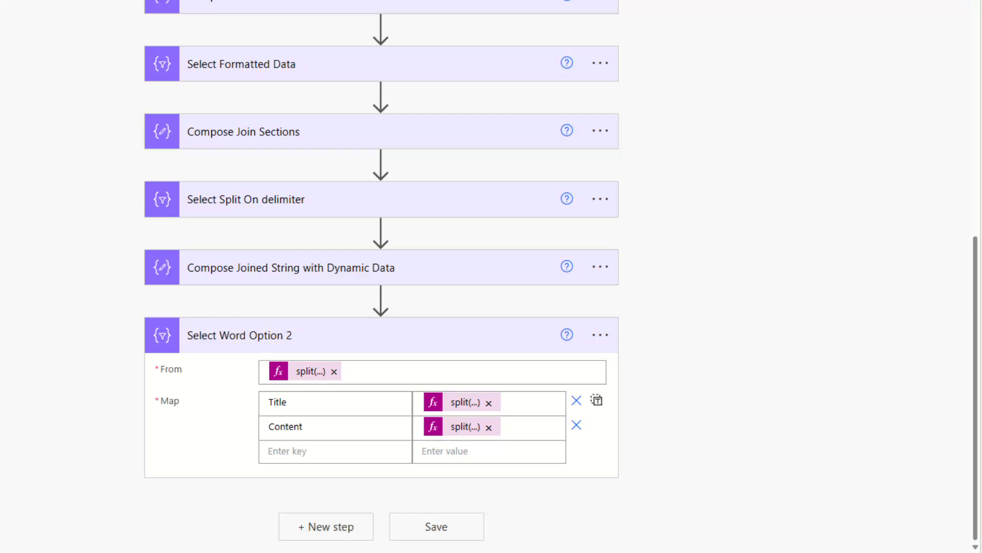
- Add the Word Online (Business) action Populate a Microsoft Word template after Select Word Option 2
click(336, 532)
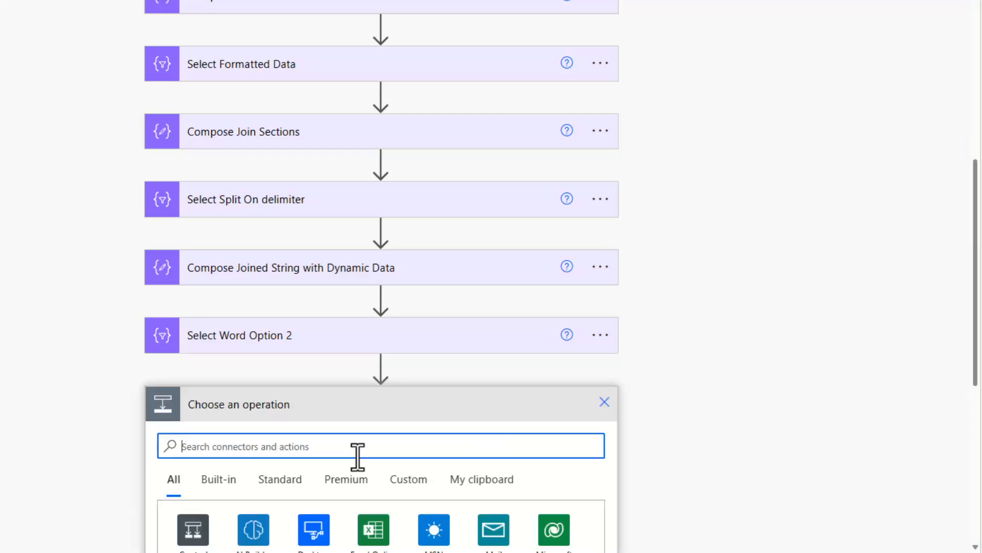
text(Populate)
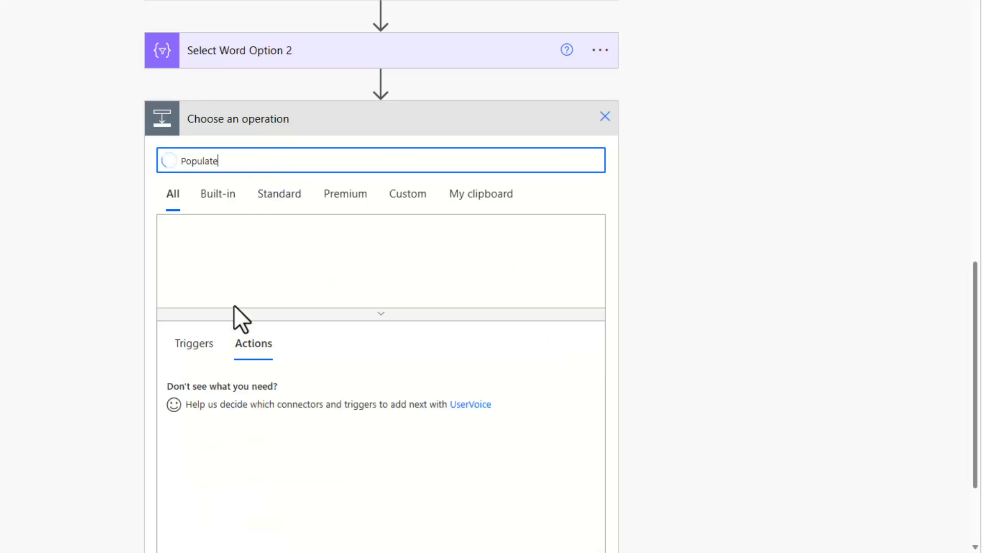
scroll(244, 371, down, 3)
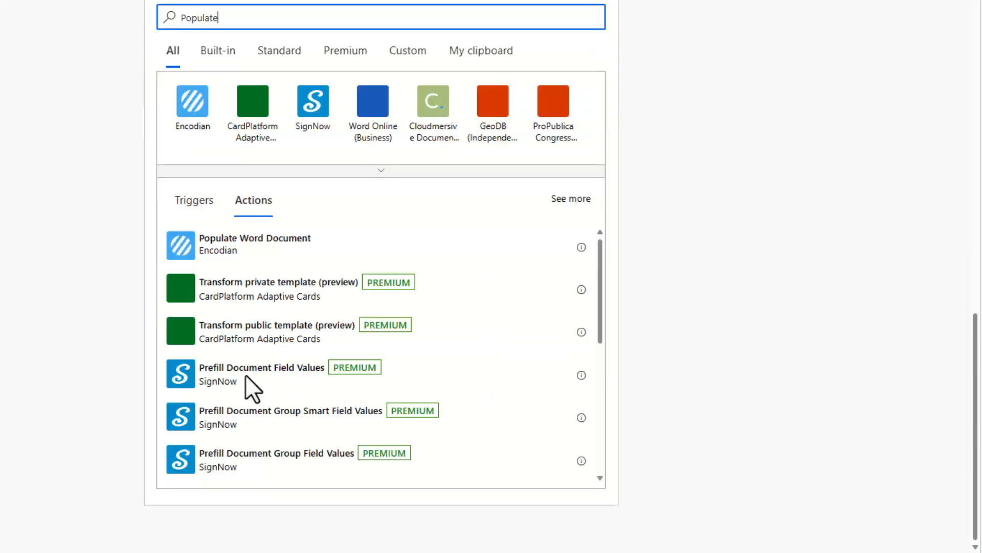
click(374, 102)
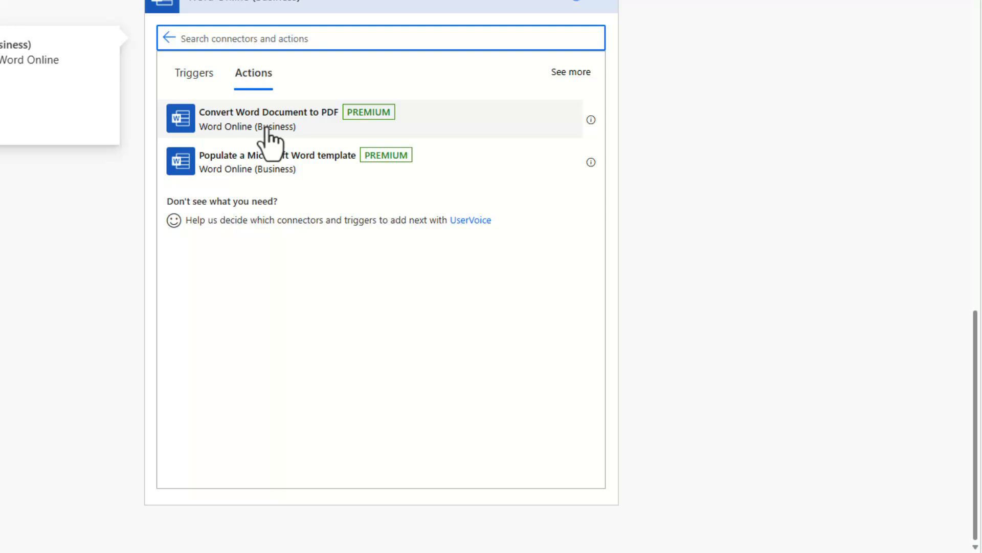
click(251, 171)
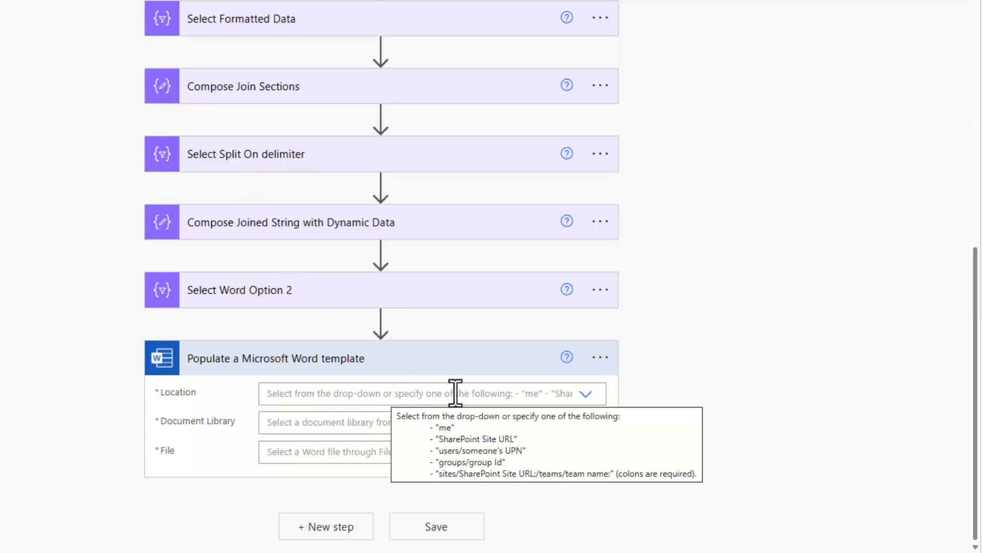
- Point the Word template action to location Group - DynamicDocs, library Documents and file TemplateWithDynamicContent.docx
click(588, 400)
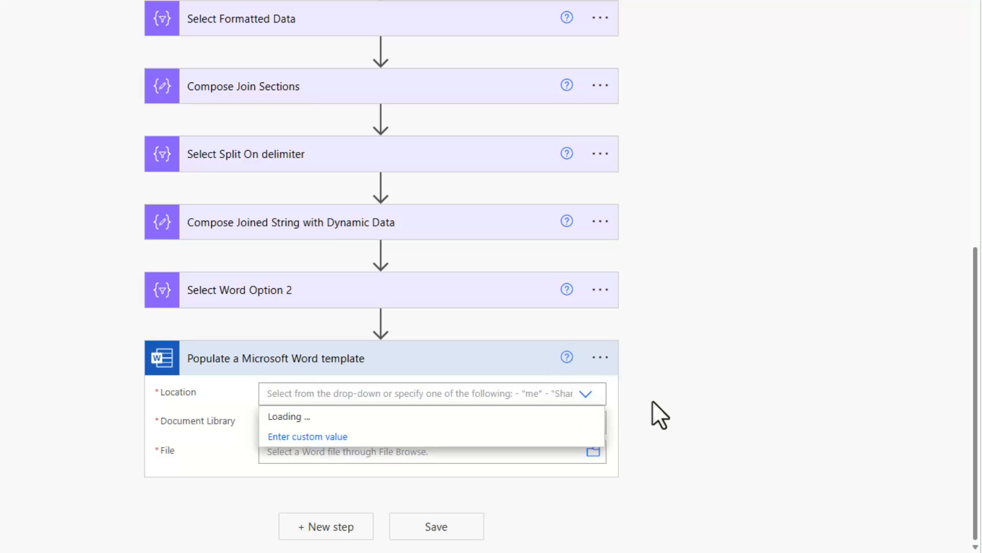
scroll(404, 460, down, 3)
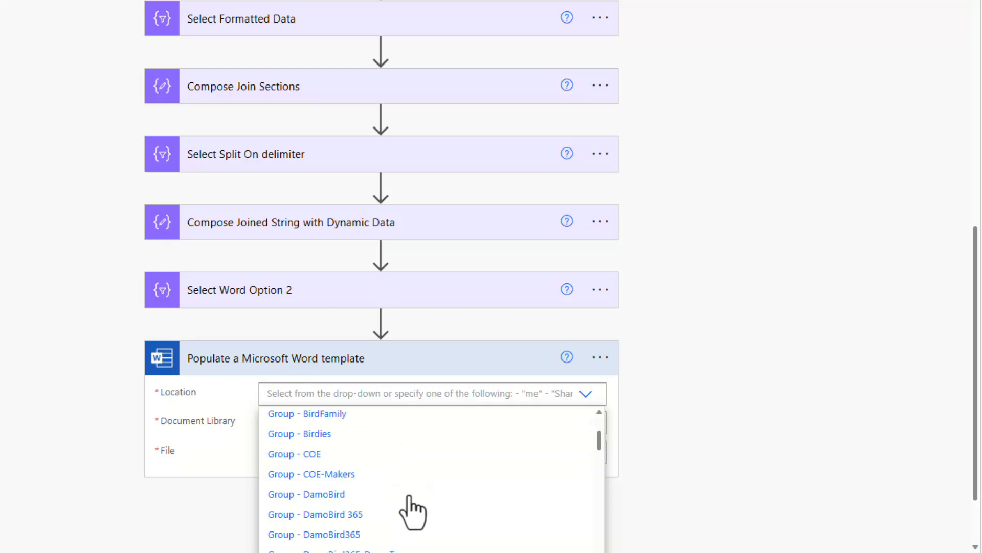
scroll(389, 512, down, 4)
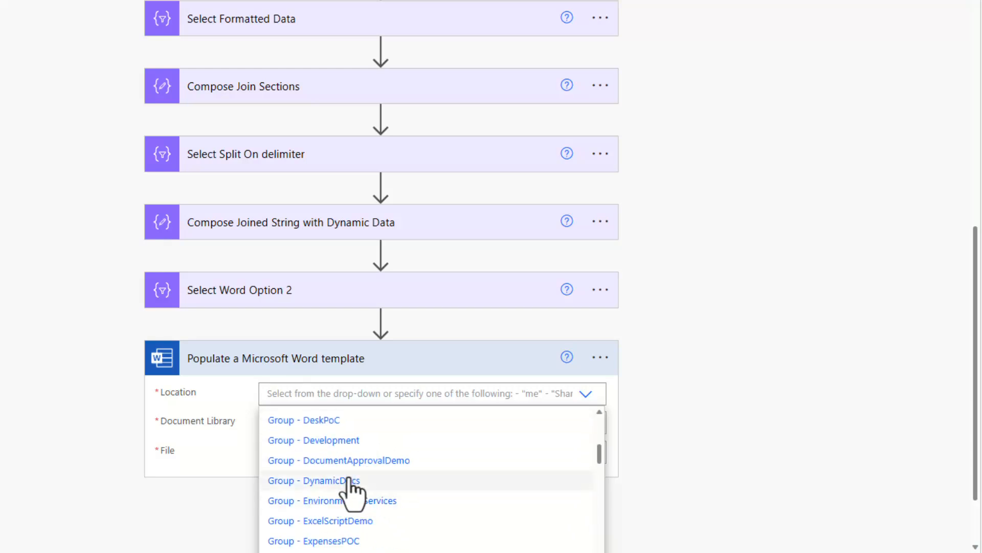
click(351, 481)
click(356, 422)
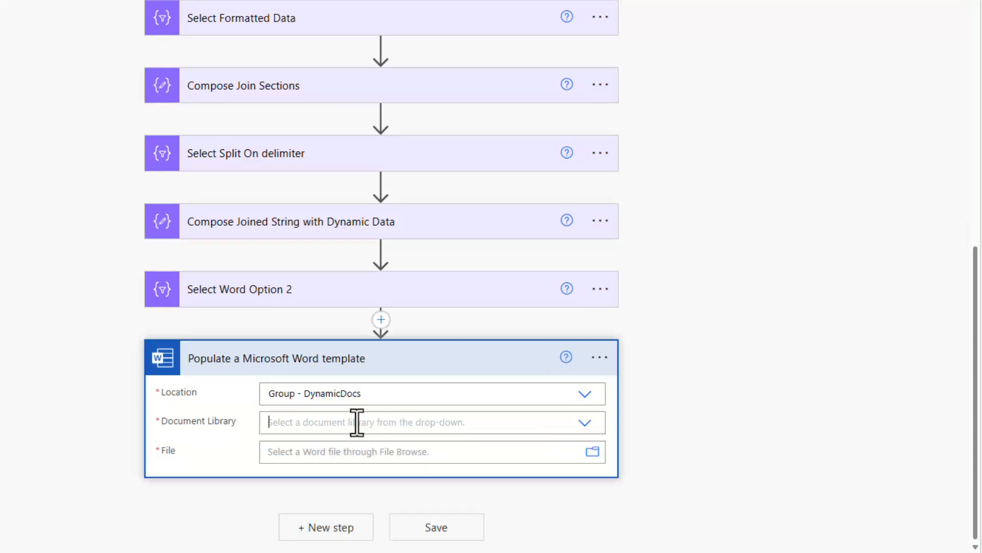
click(363, 446)
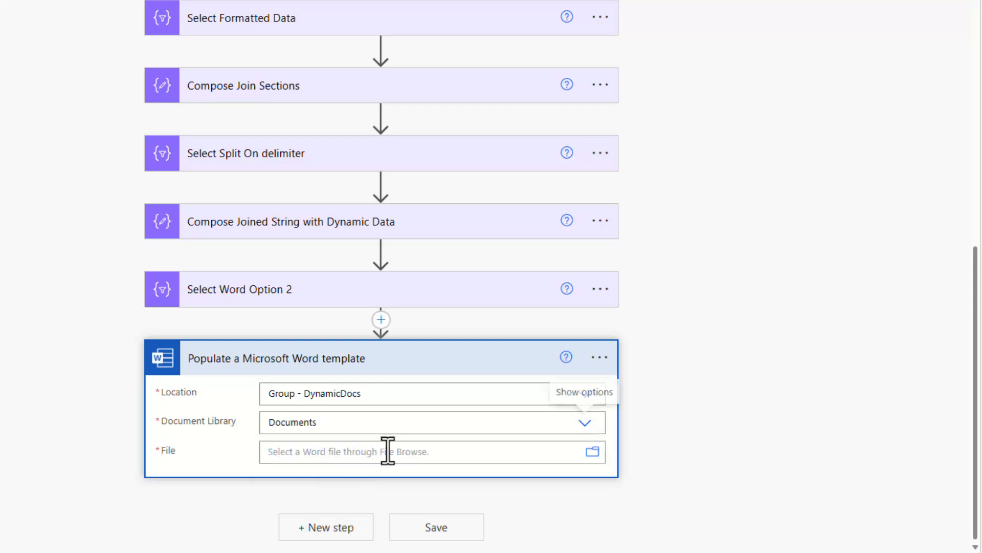
click(386, 451)
click(595, 357)
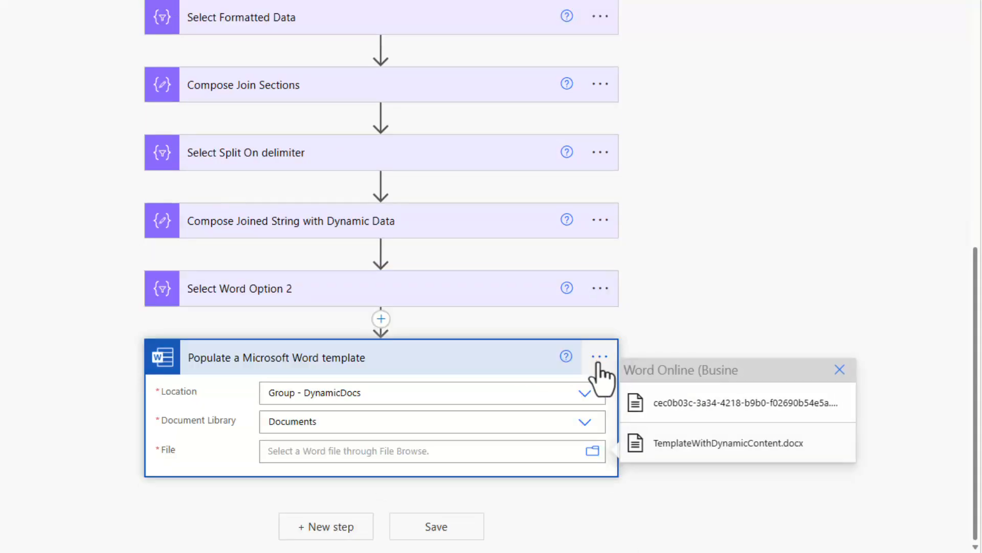
click(743, 447)
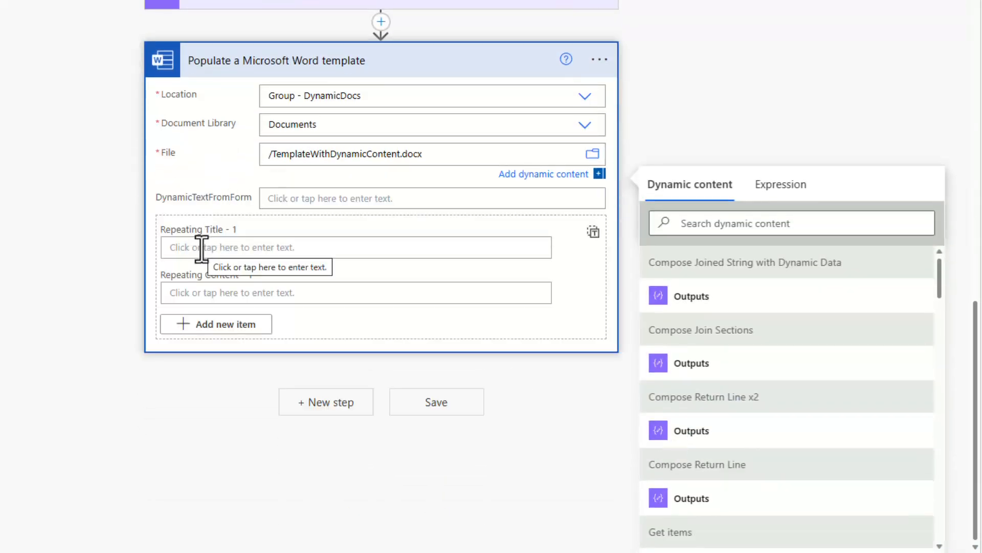
- Fill the template's DynamicTextFromForm field with the Outputs of Compose Joined String with Dynamic Data
click(306, 198)
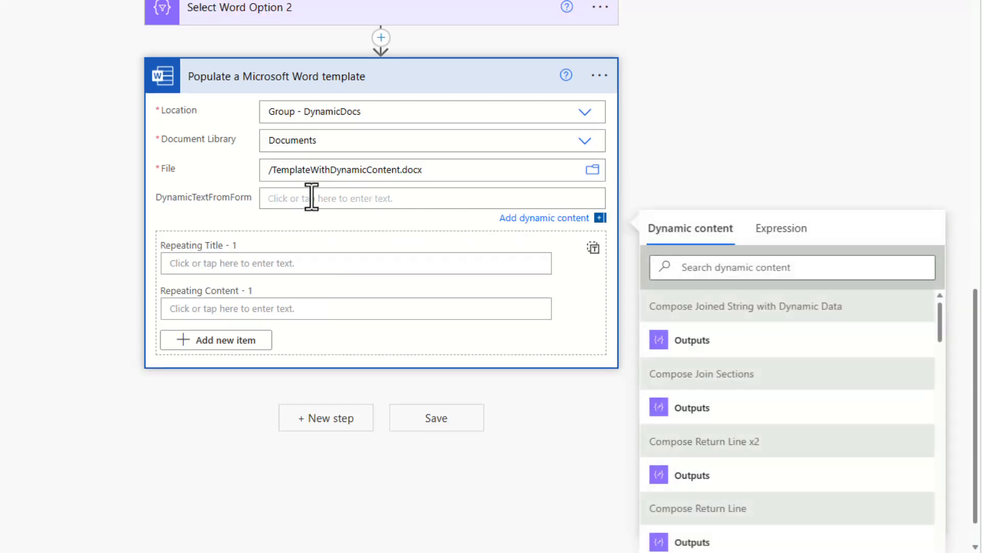
scroll(306, 198, up, 4)
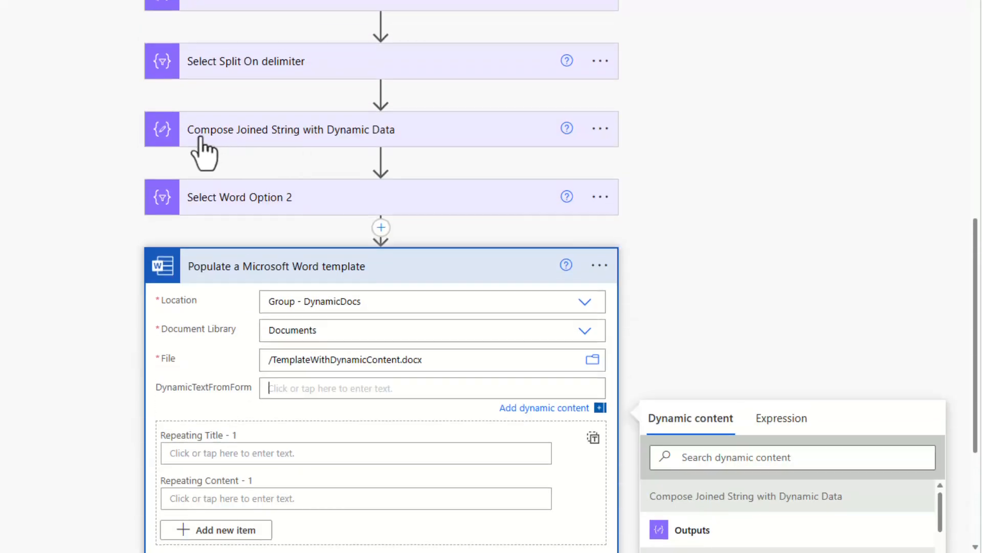
scroll(413, 329, down, 4)
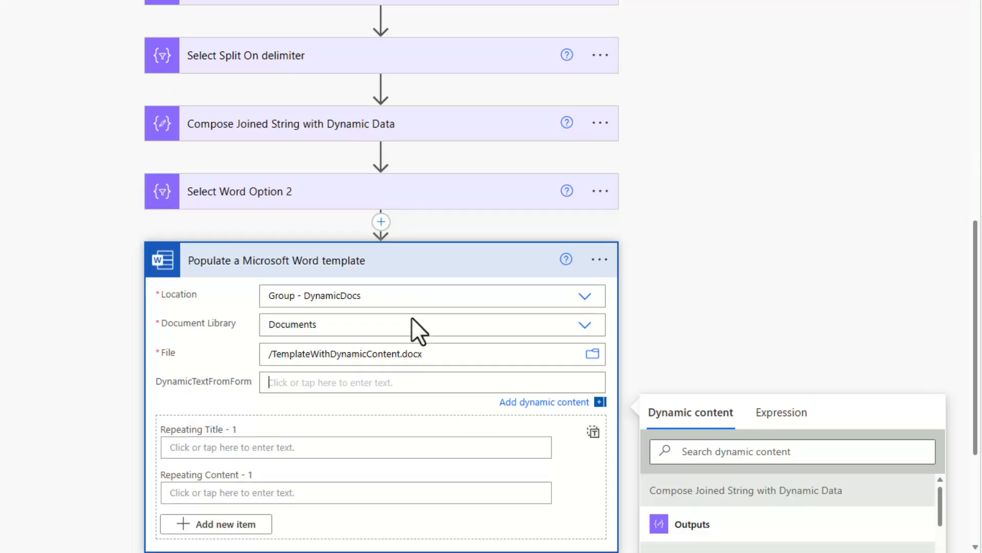
click(689, 342)
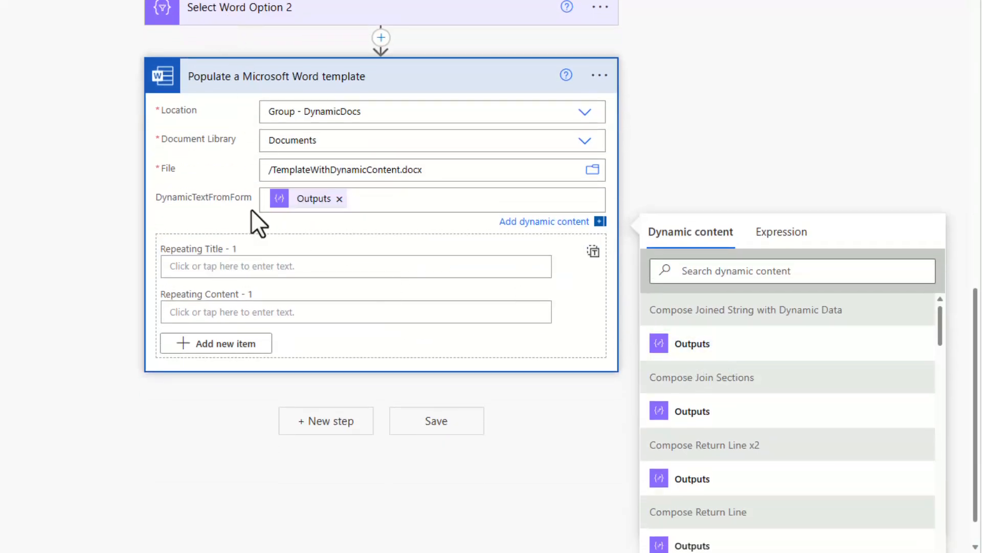
- Enter the sample values title and content for the repeating Title and Content, and switch the repeating section to whole-array input
click(237, 268)
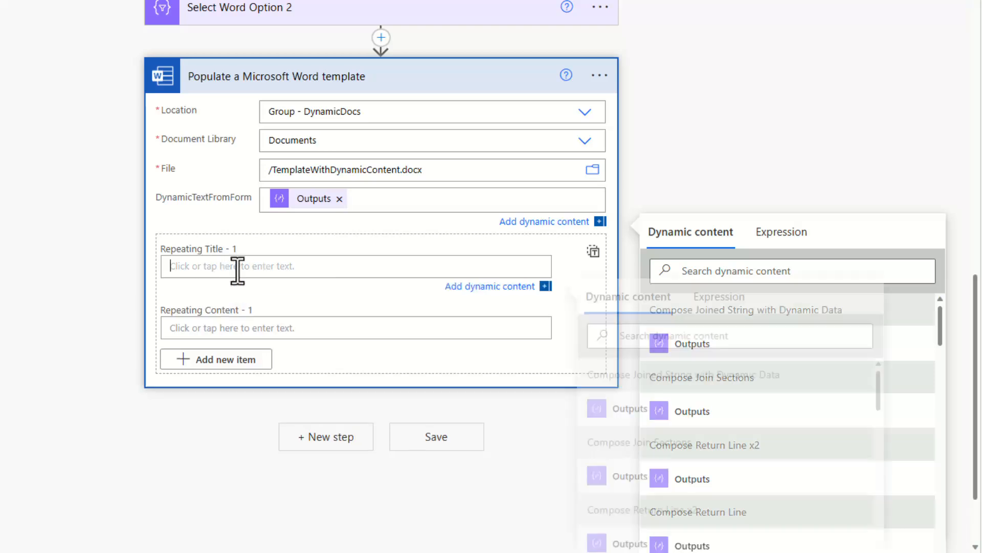
text(title)
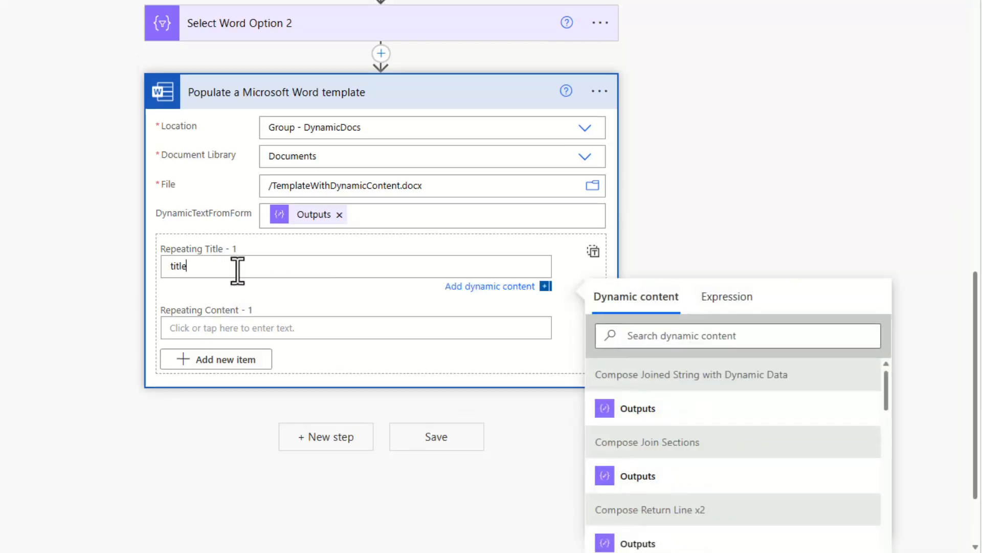
click(241, 324)
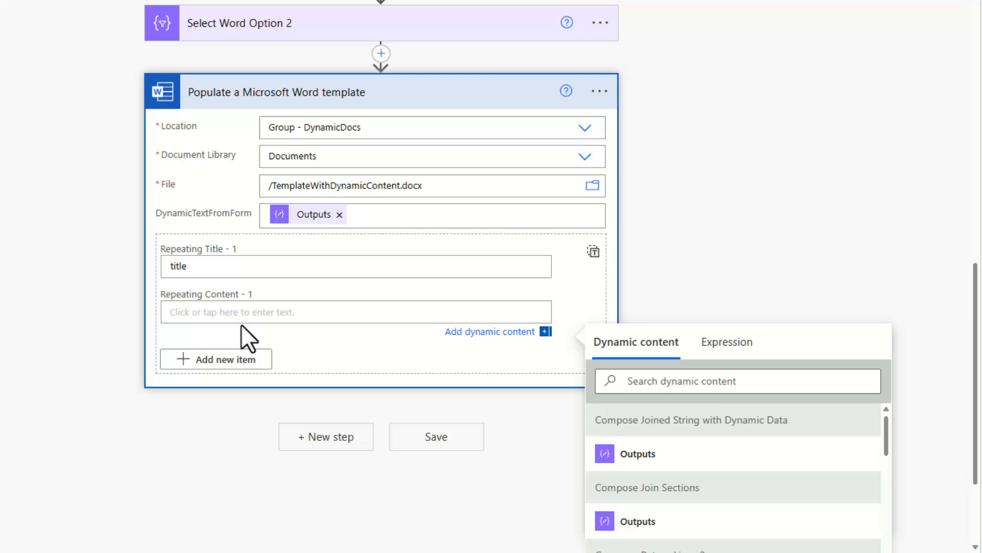
text(content)
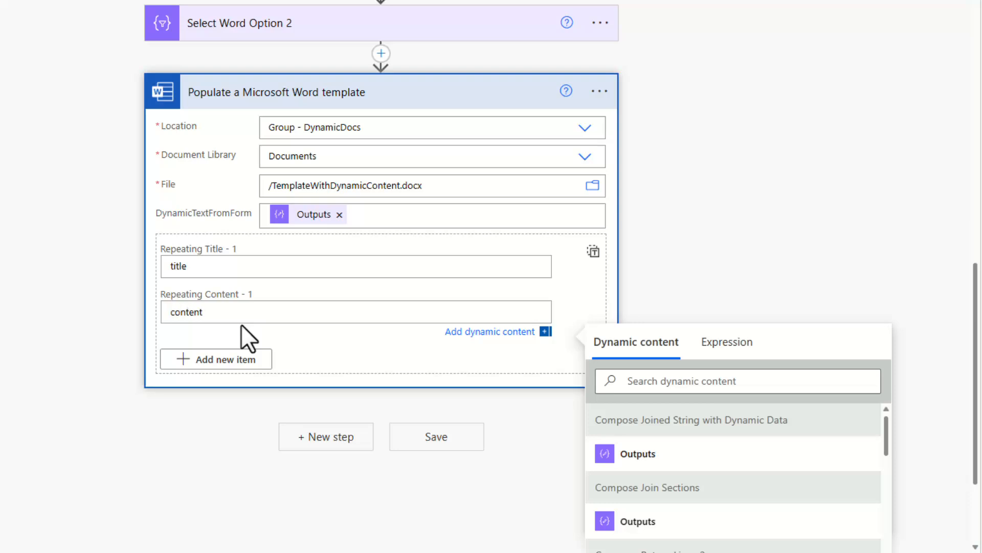
click(592, 253)
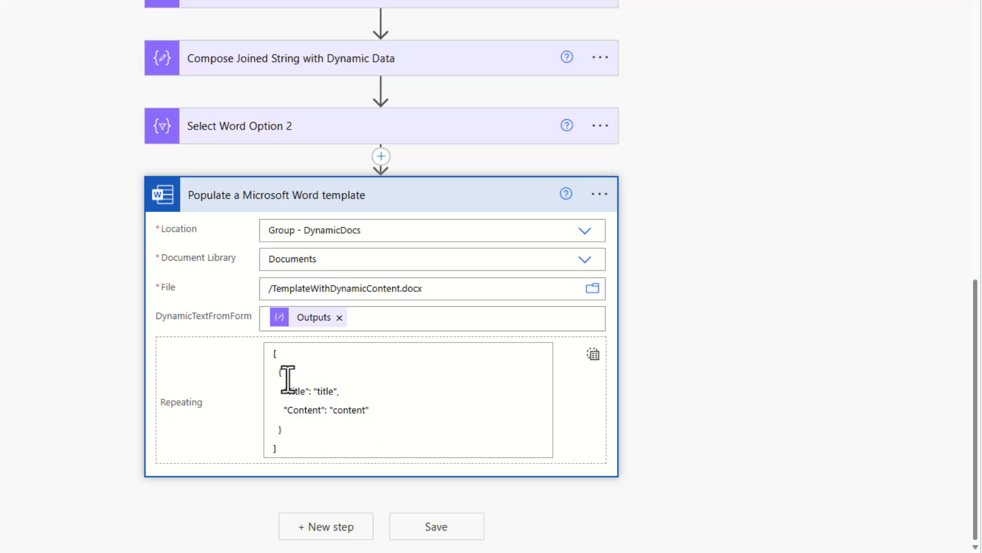
- Replace the sample array in the Repeating field with the Output of Select Word Option 2
click(248, 128)
scroll(336, 333, down, 3)
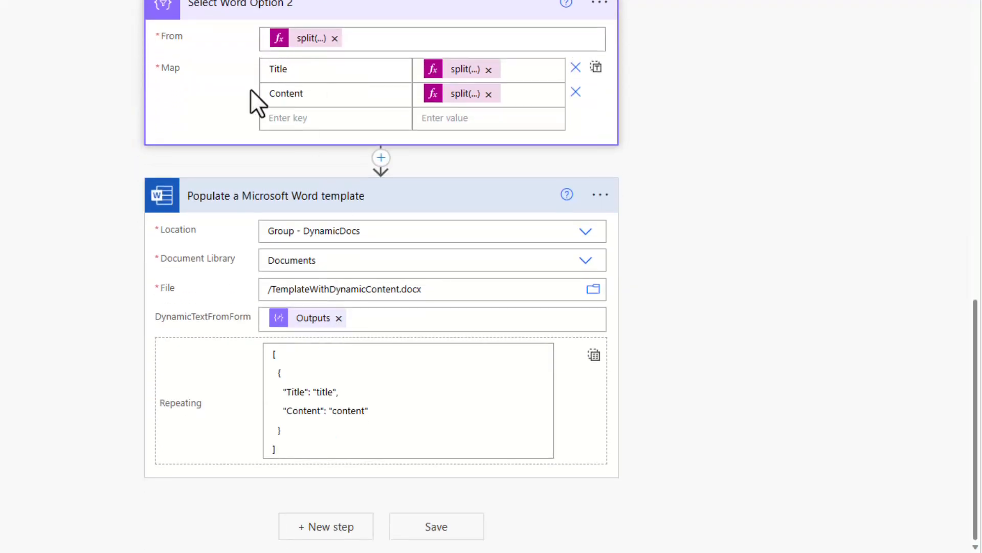
drag(294, 448, 239, 343)
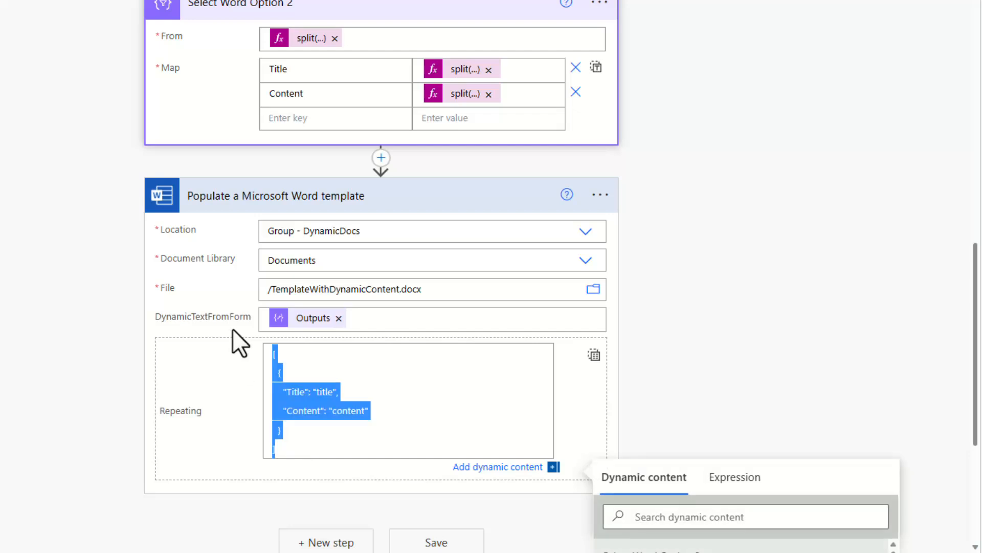
key(Delete)
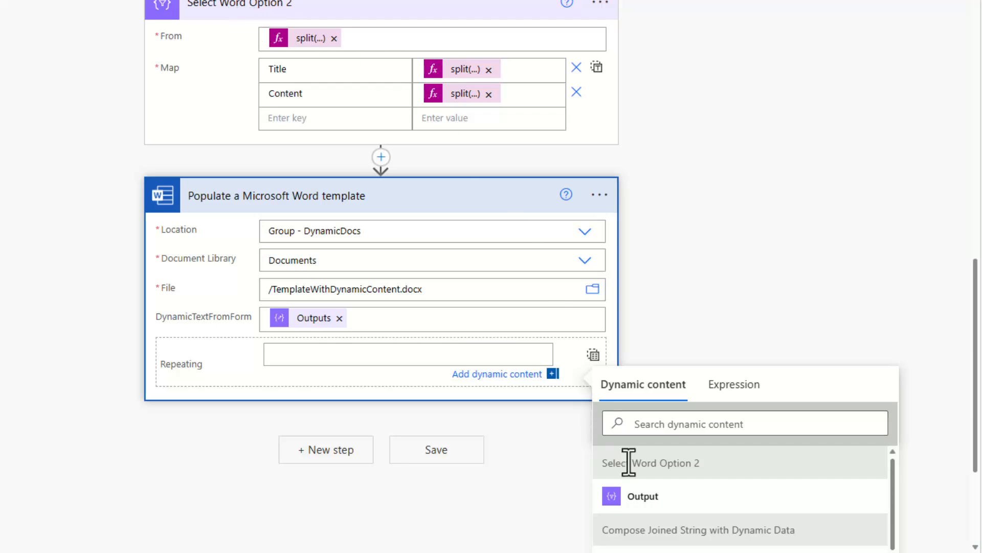
click(646, 500)
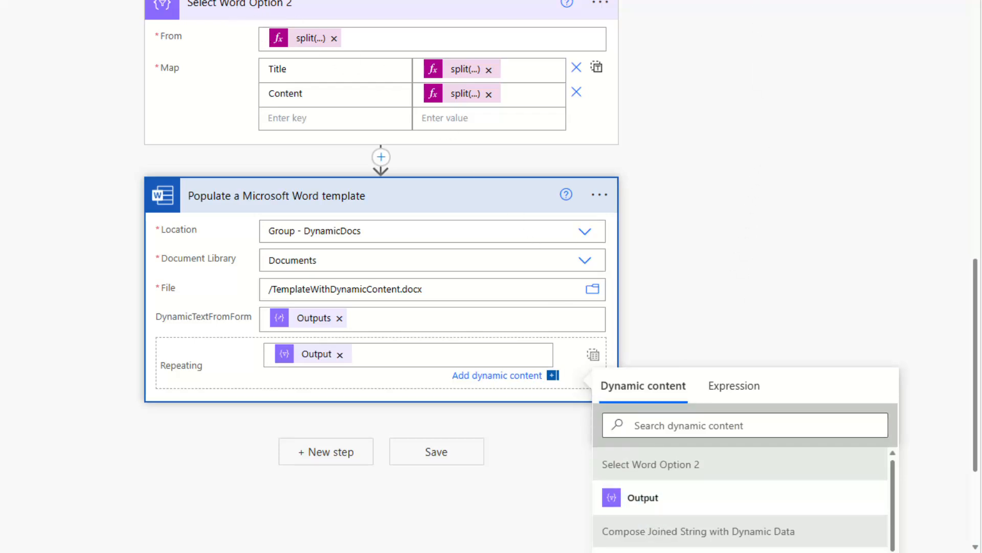
- Add the SharePoint action Create file after Populate a Microsoft Word template
scroll(503, 274, down, 4)
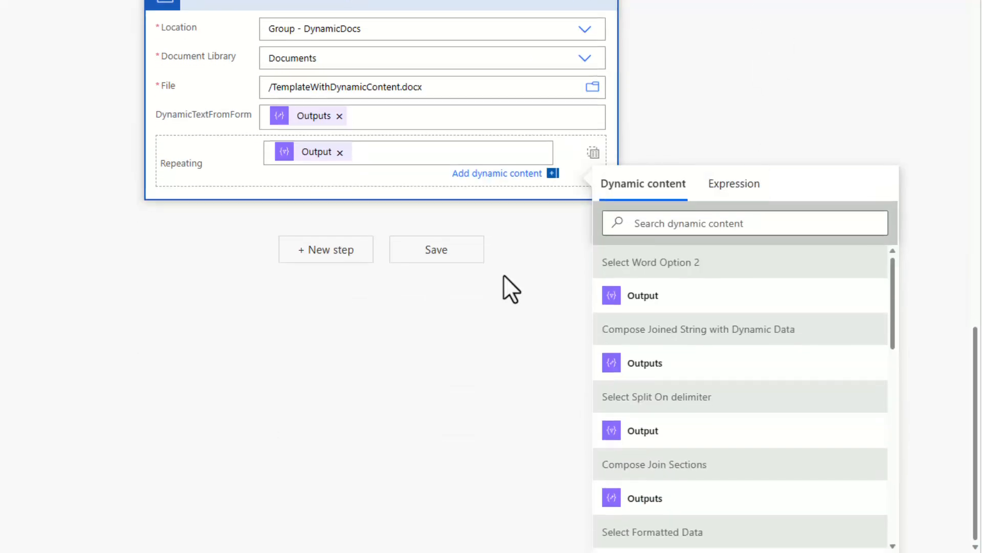
click(327, 259)
text(c)
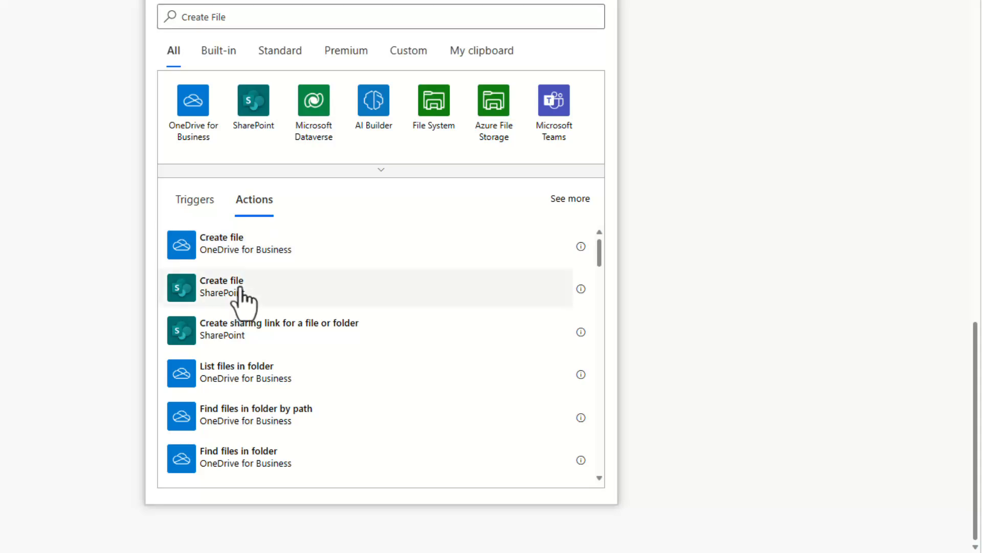
click(308, 285)
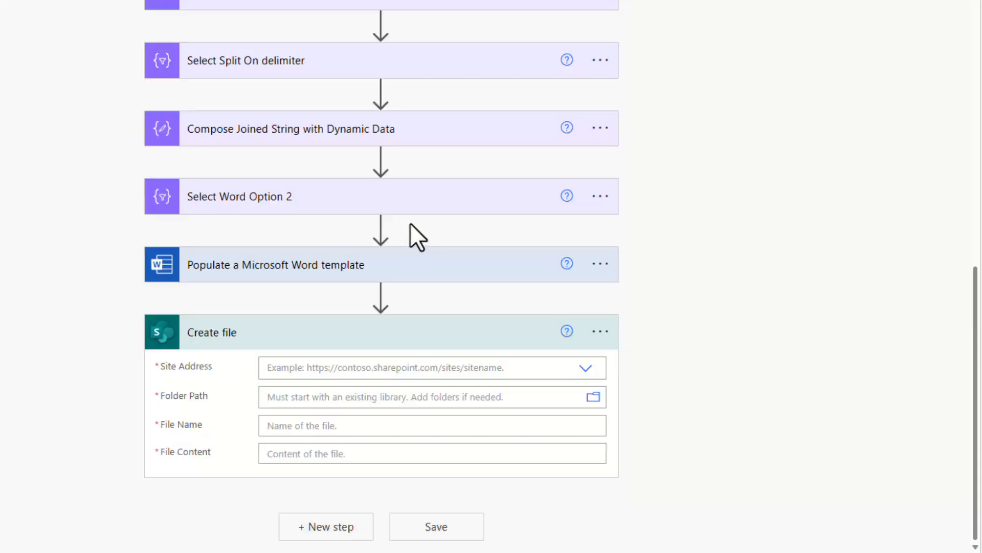
- Set the Create file action's site address to DynamicDocs and its folder path to /Shared Documents
click(585, 370)
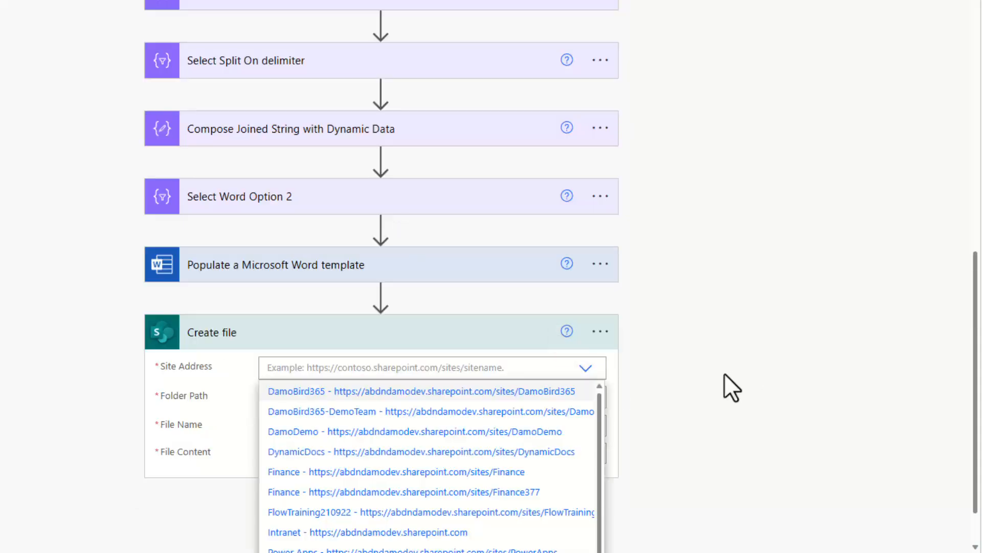
click(391, 451)
click(594, 415)
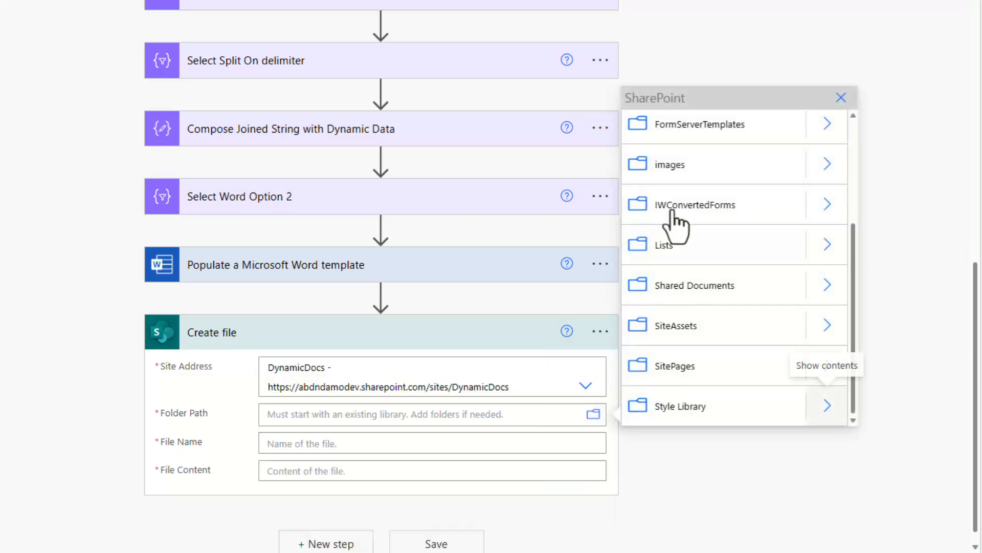
click(754, 297)
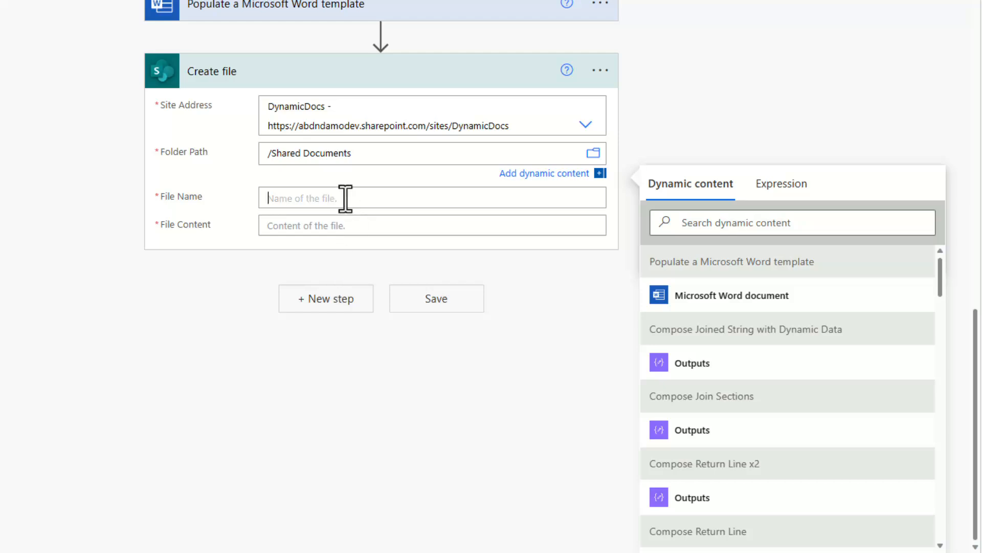
- Name the created file with the expression guid() followed by .docx, and use the populated Microsoft Word document as its content
click(345, 198)
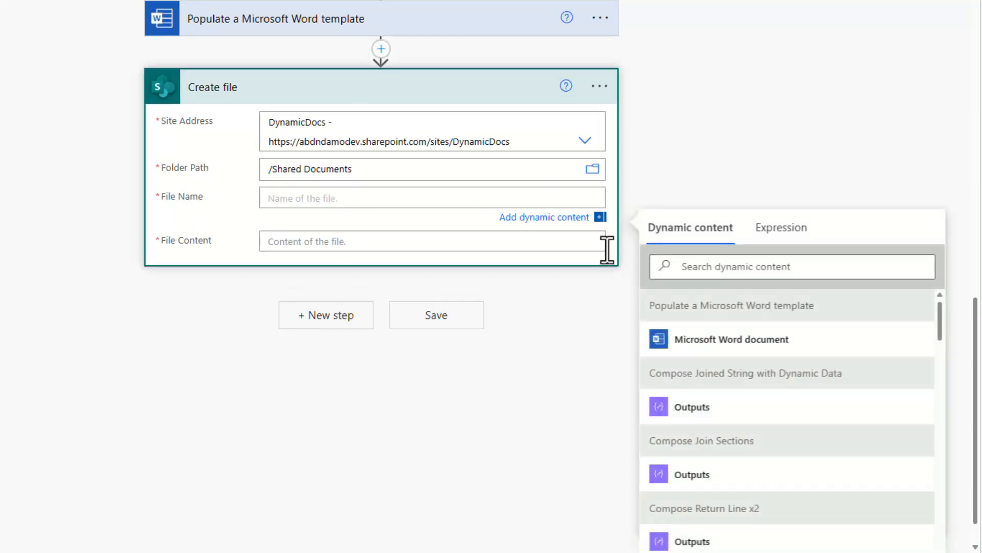
click(783, 230)
text(guid()
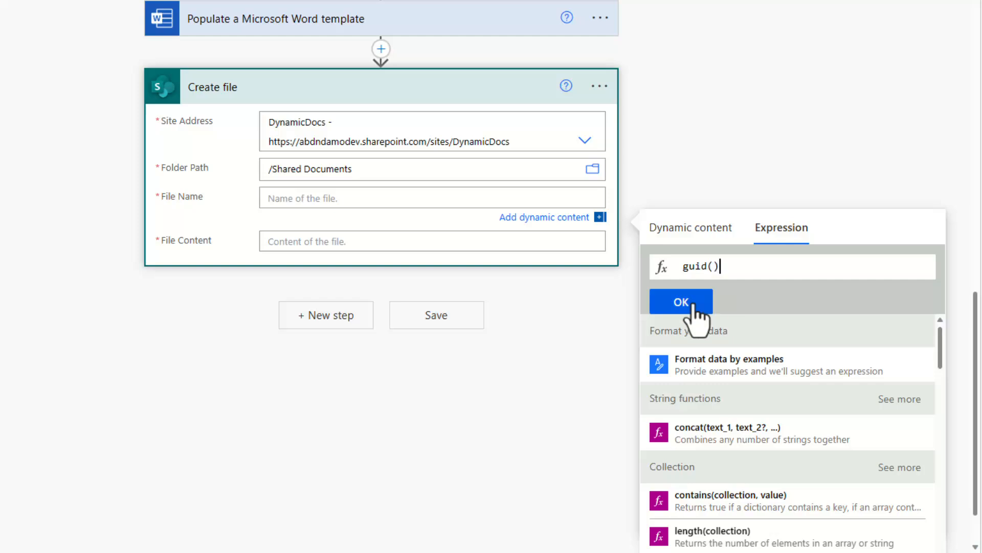
click(694, 306)
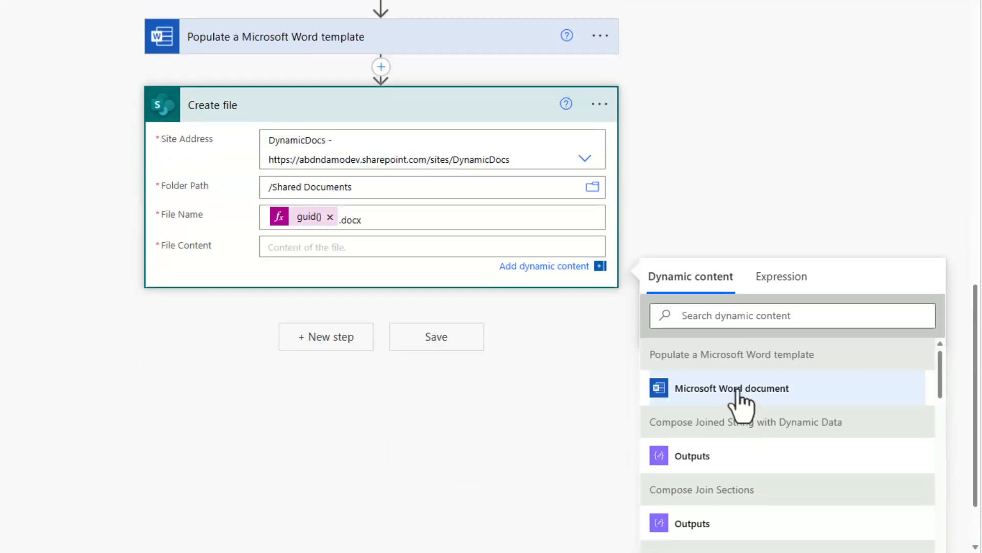
click(738, 390)
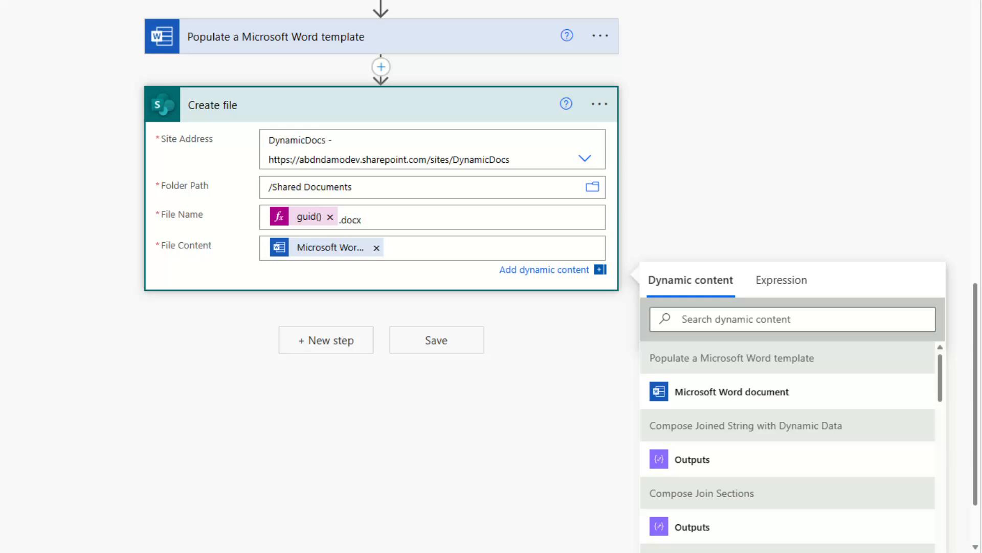
- Test the flow automatically, reusing the most recent successful trigger run
scroll(789, 120, up, 5)
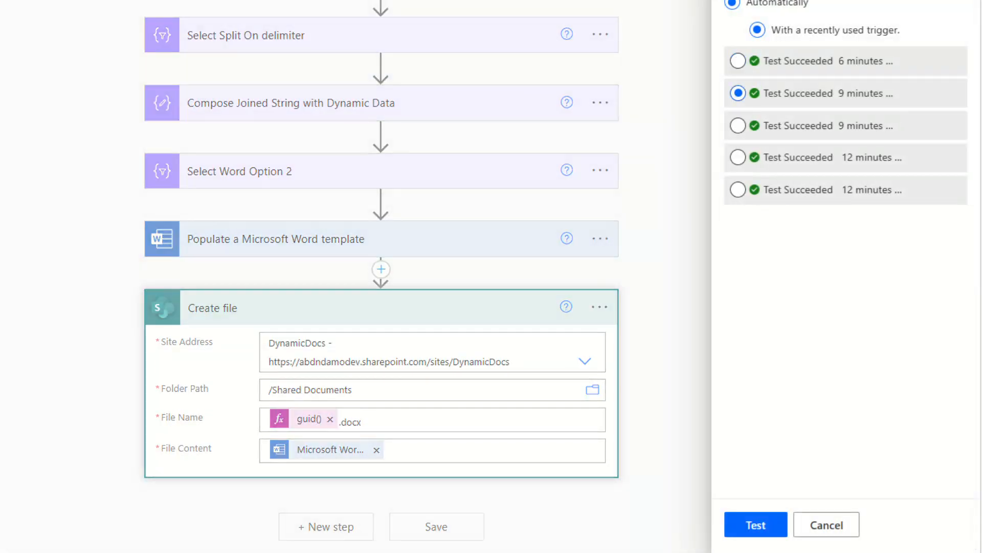
click(737, 61)
click(756, 525)
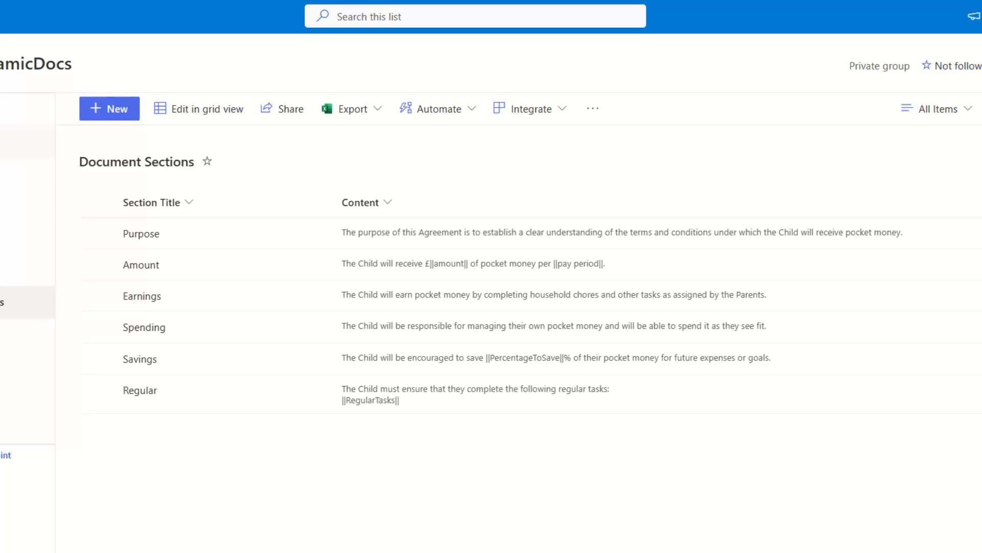
- Open the newly generated Word document from the DynamicDocs Documents library and examine its DynamicTextFromForm content
click(25, 173)
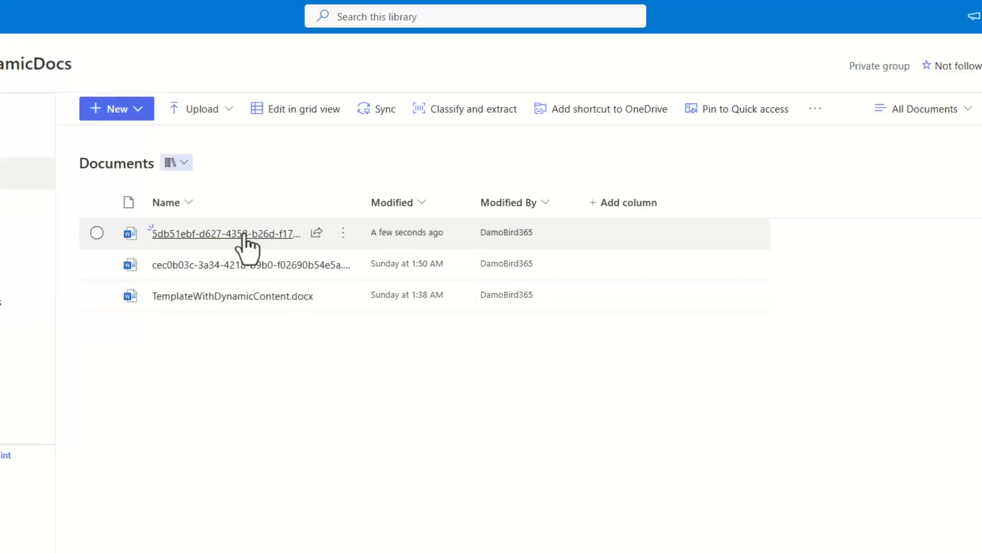
click(244, 234)
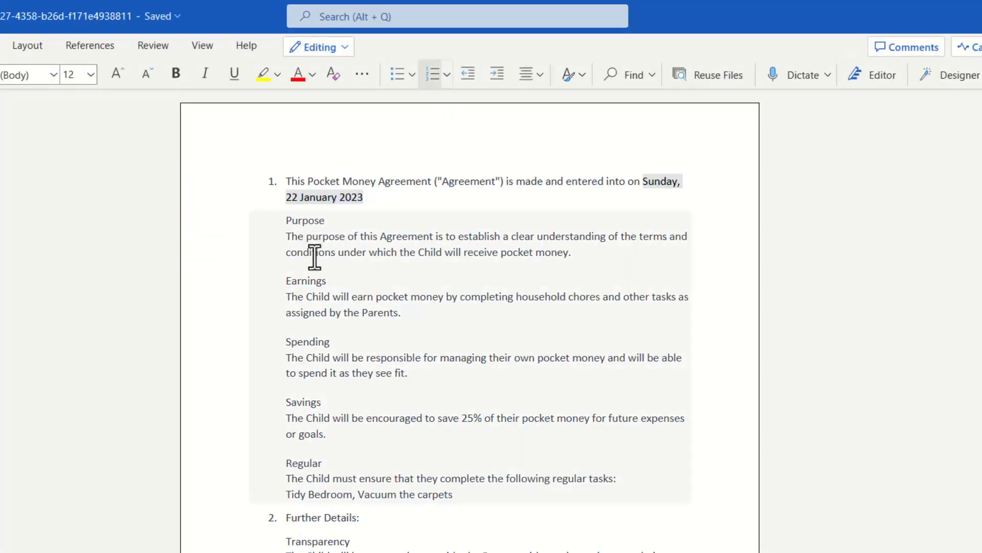
click(476, 419)
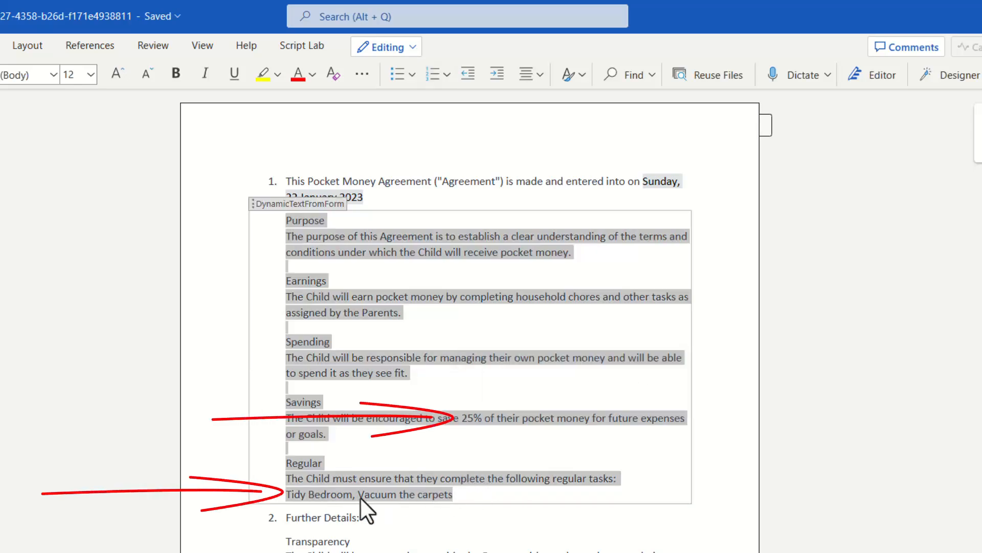
- Examine the Title and Content controls of each section in the repeating control under Alternative Formatting in the generated document
scroll(361, 498, down, 13)
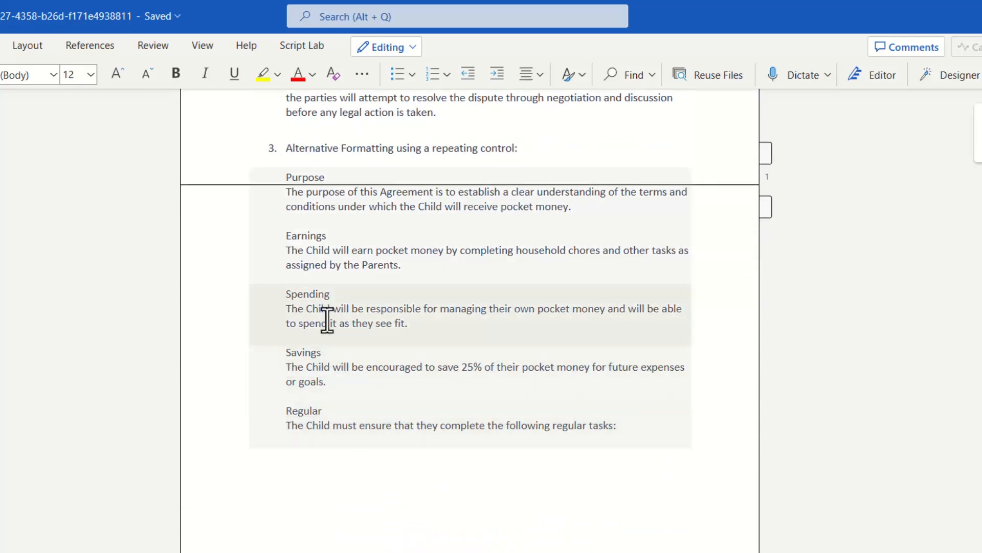
click(320, 204)
click(311, 178)
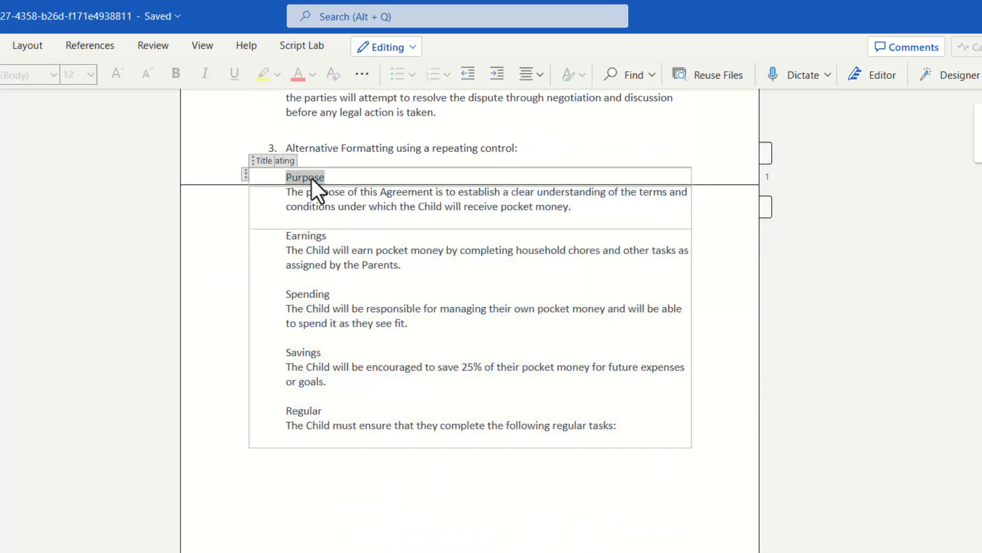
click(346, 275)
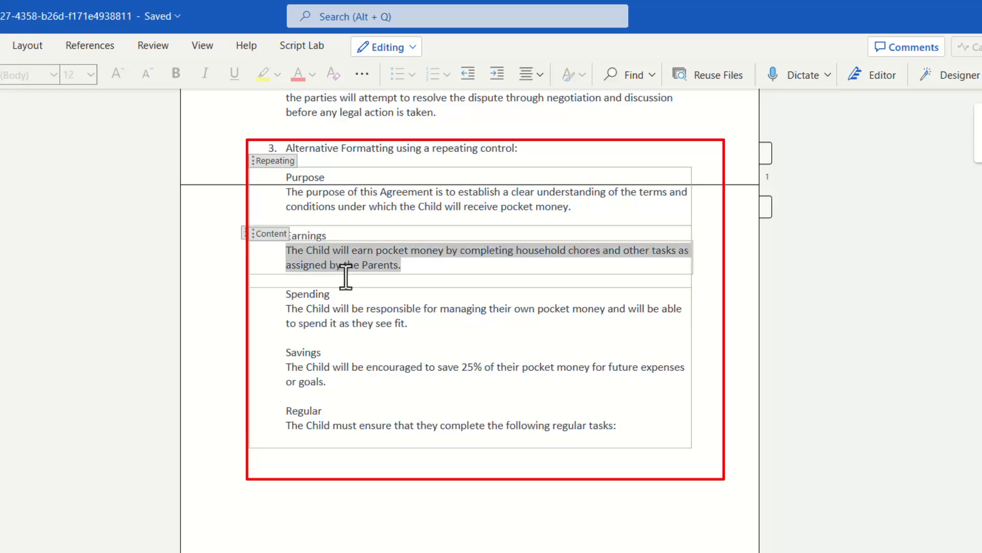
click(325, 310)
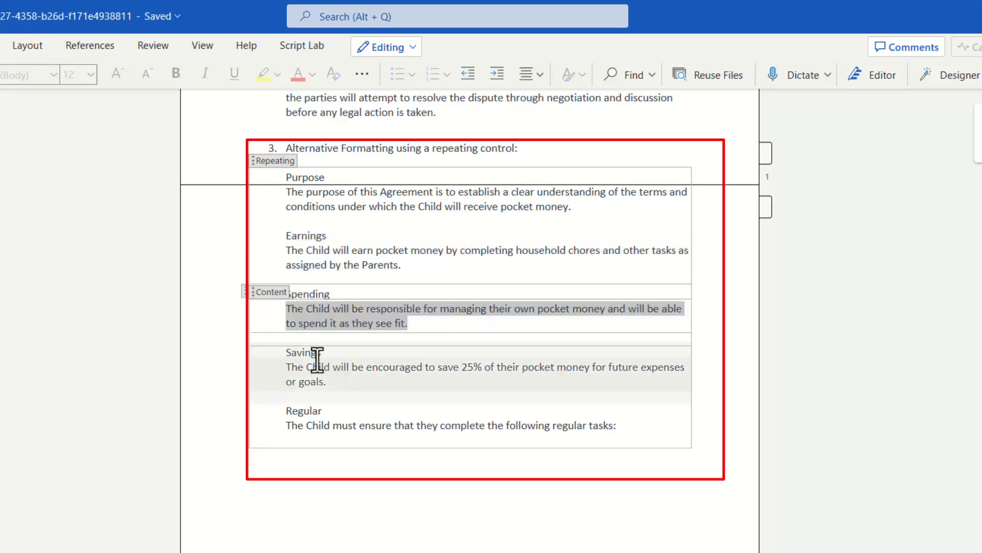
click(317, 354)
click(322, 372)
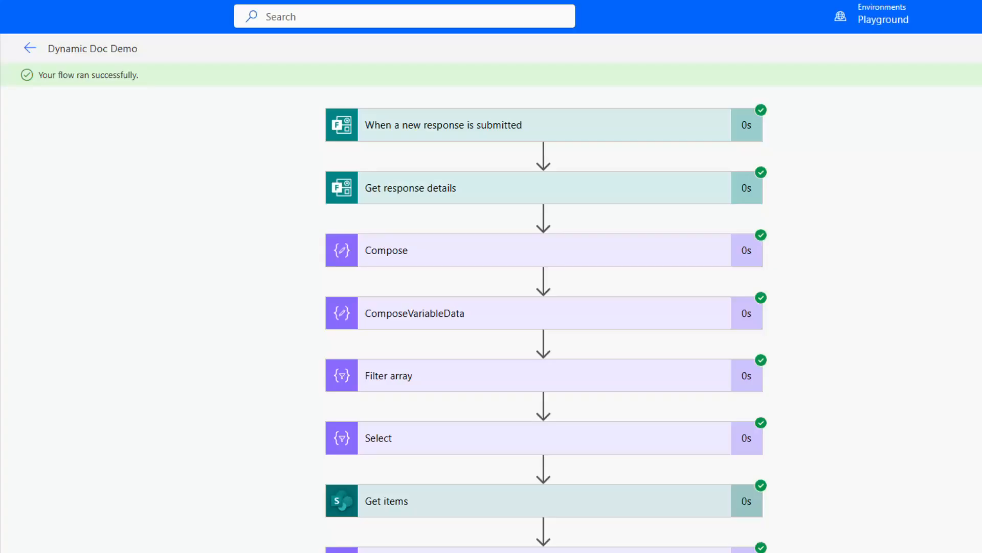
- In the Dynamic Doc Demo flow run, inspect the outputs of Compose Joined String with Dynamic Data and the Title and Content output of Select Word Option 2
scroll(475, 293, down, 3)
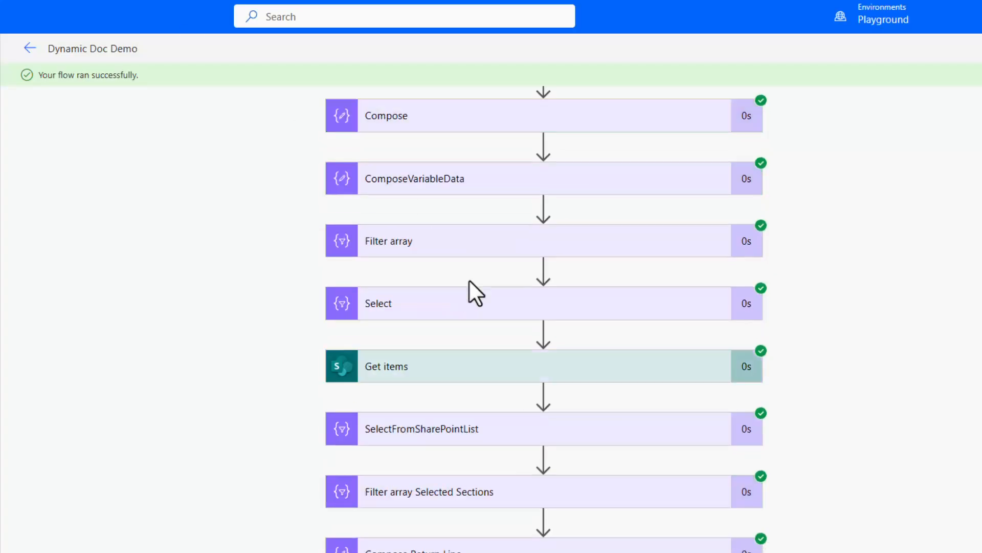
scroll(476, 295, down, 5)
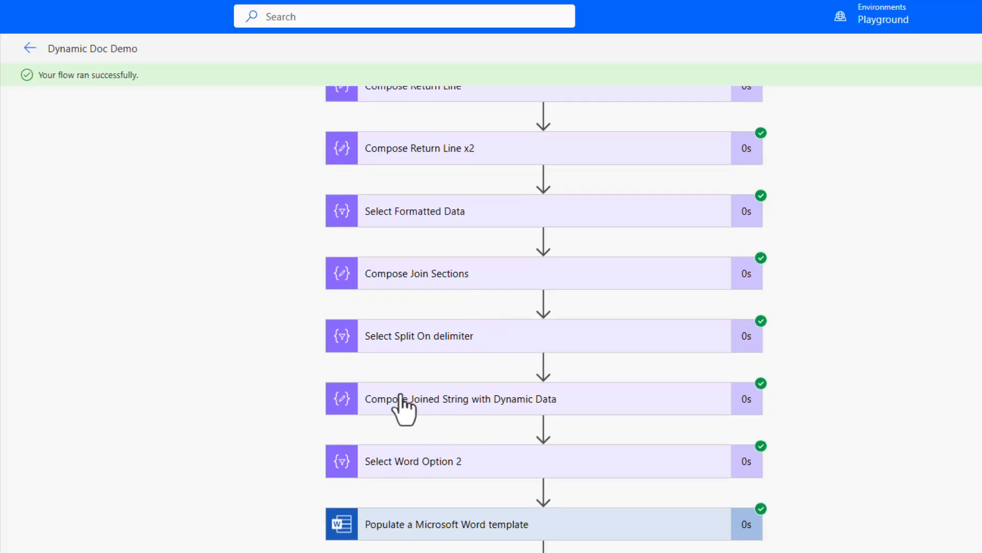
click(403, 398)
scroll(781, 359, down, 4)
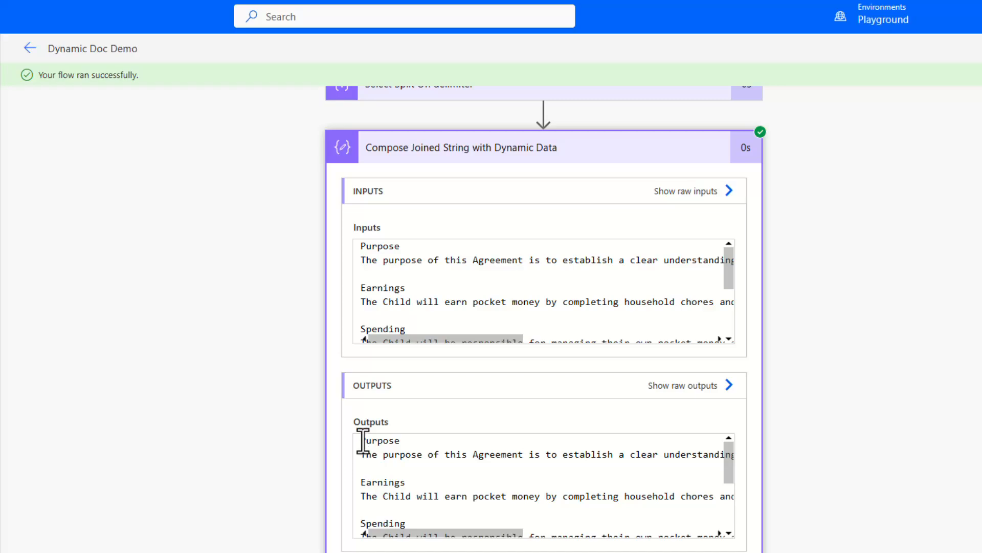
scroll(794, 388, down, 3)
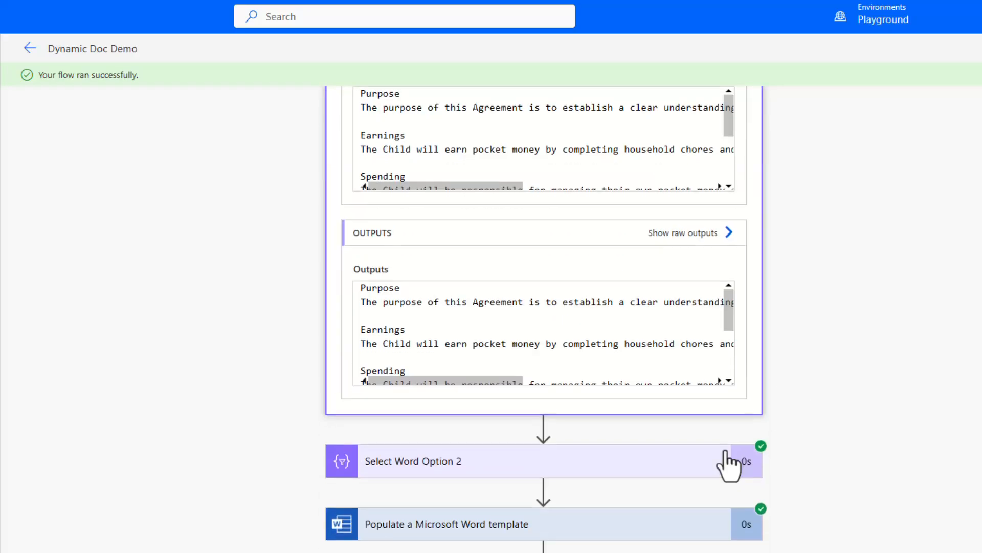
click(494, 462)
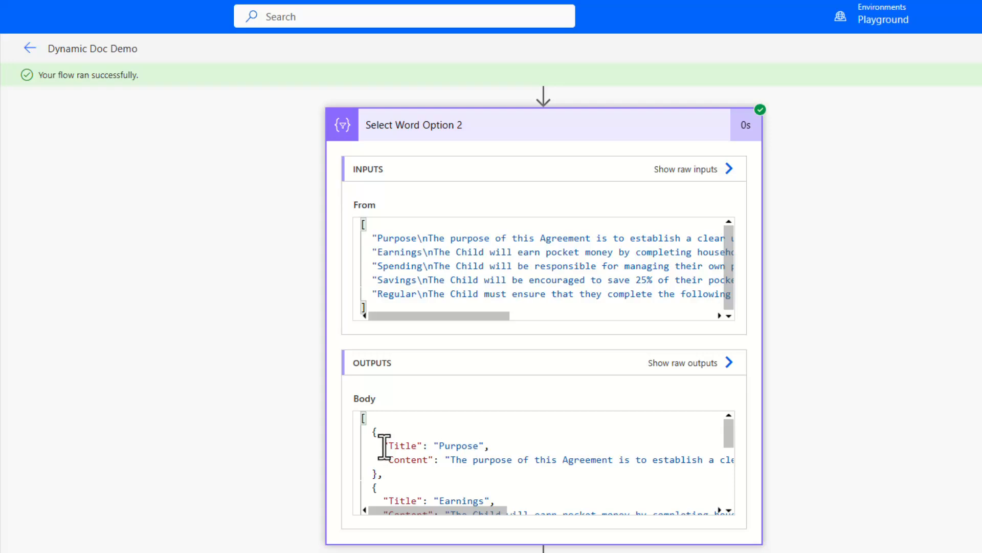
drag(388, 445, 430, 461)
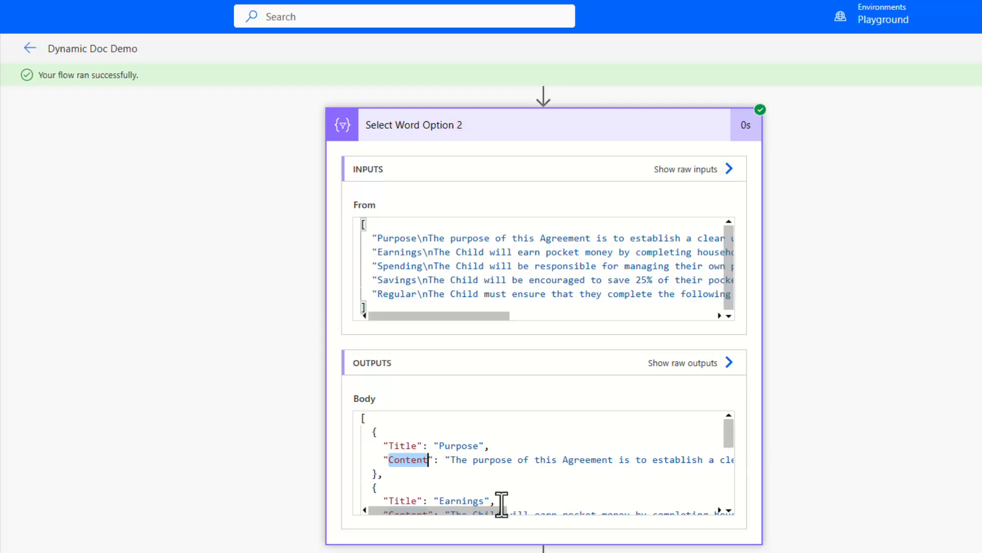